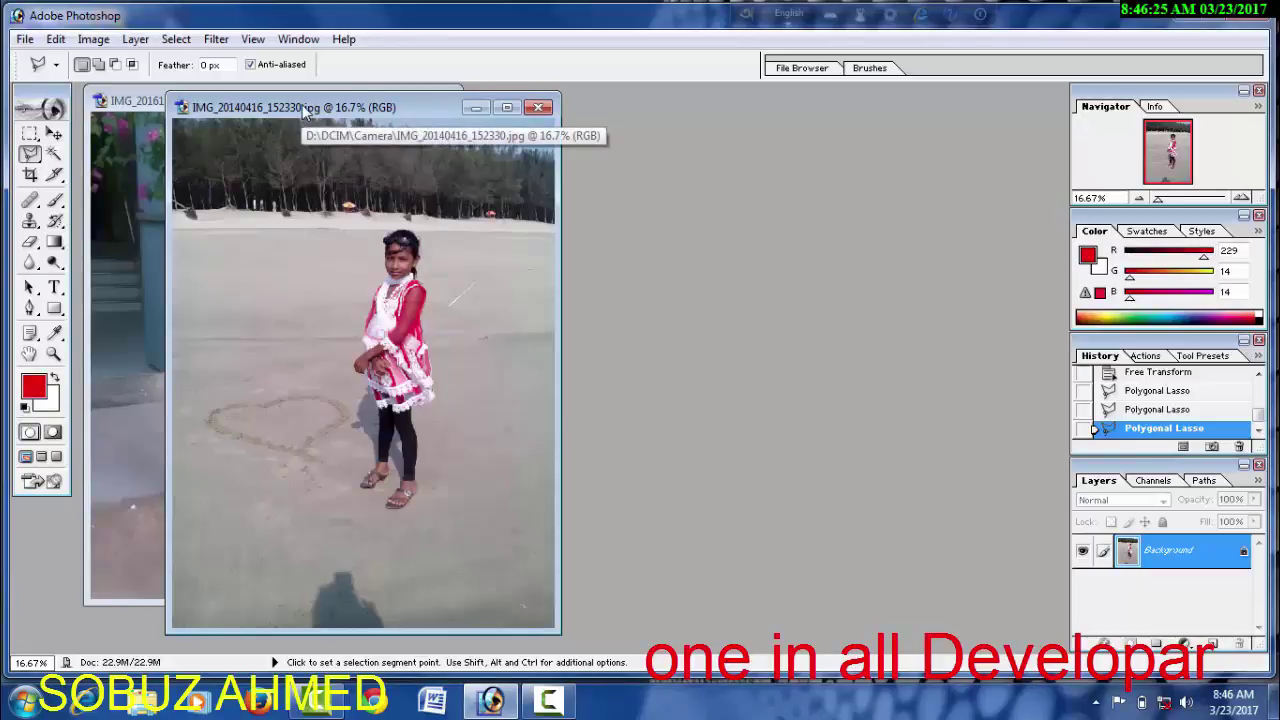
# Place the girl's photo beside the man's and switch to the Polygonal Lasso Tool
pyautogui.moveTo(305, 112)
pyautogui.mouseDown()
pyautogui.moveTo(618, 101)
pyautogui.moveTo(601, 112)
pyautogui.mouseUp()
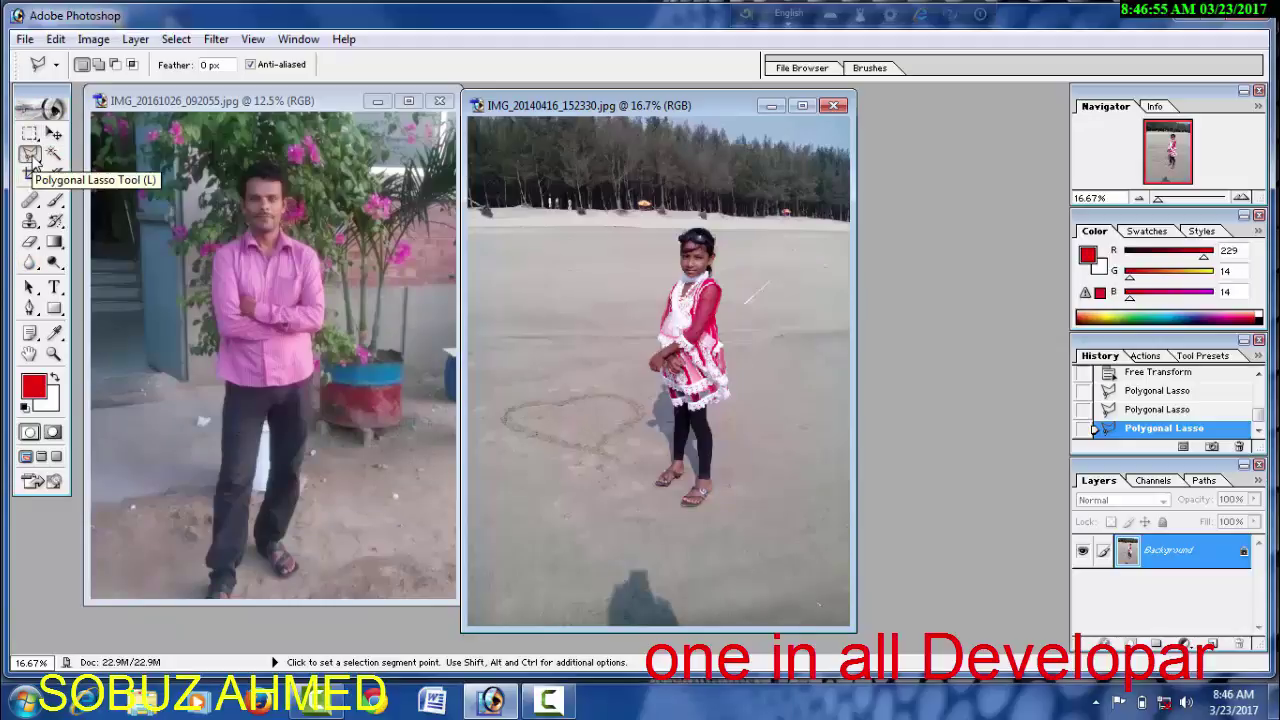
pyautogui.click(31, 155)
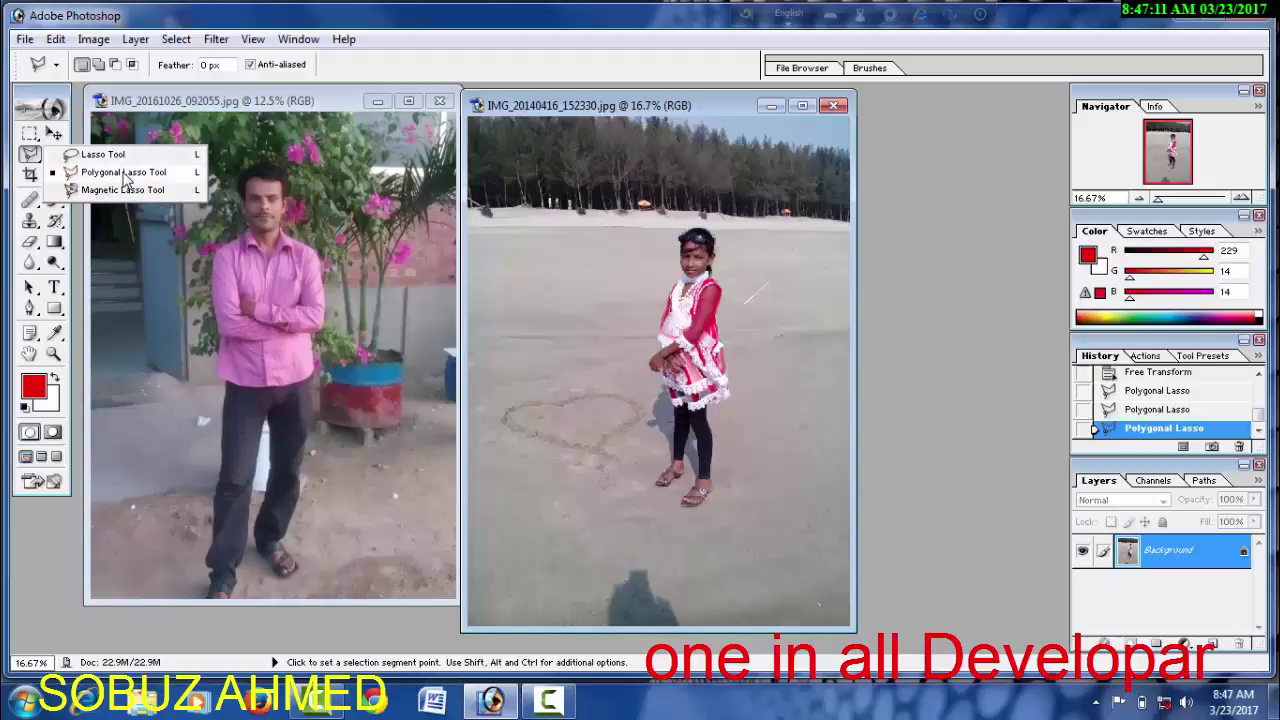
pyautogui.click(124, 174)
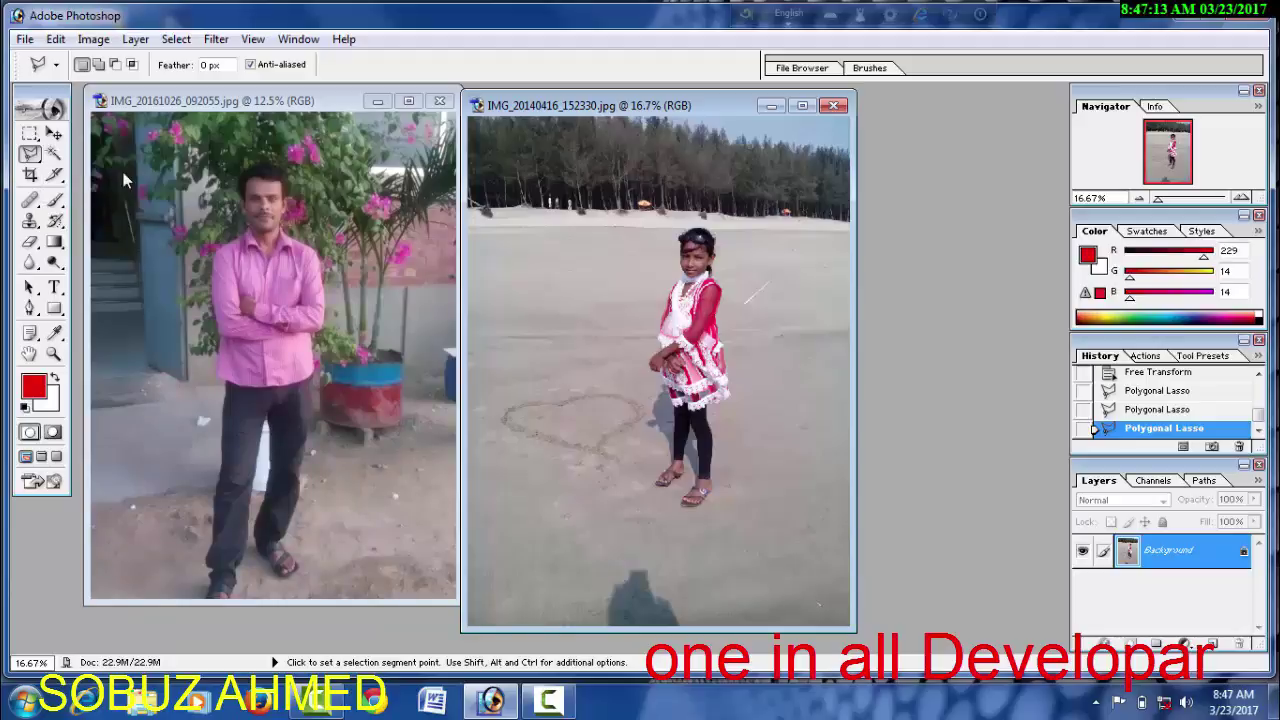
# Maximize the girl's beach photo and zoom in to 400%
pyautogui.click(803, 106)
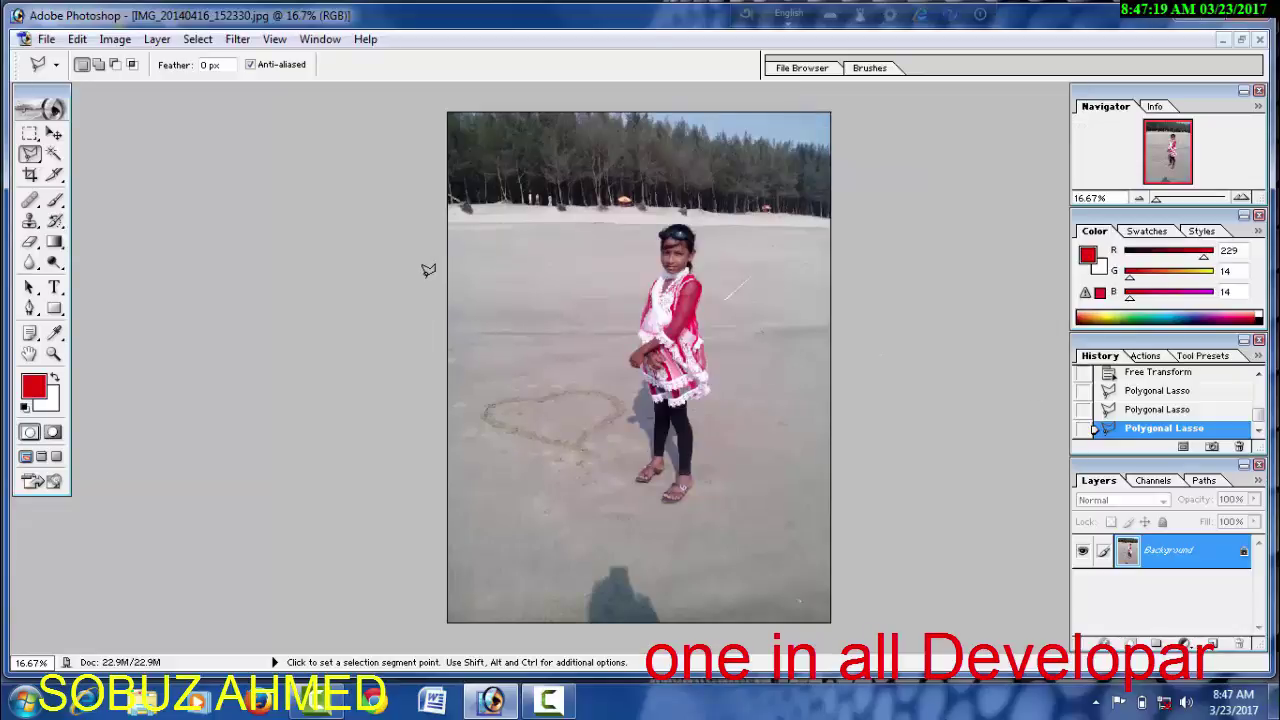
pyautogui.press('ctrl')
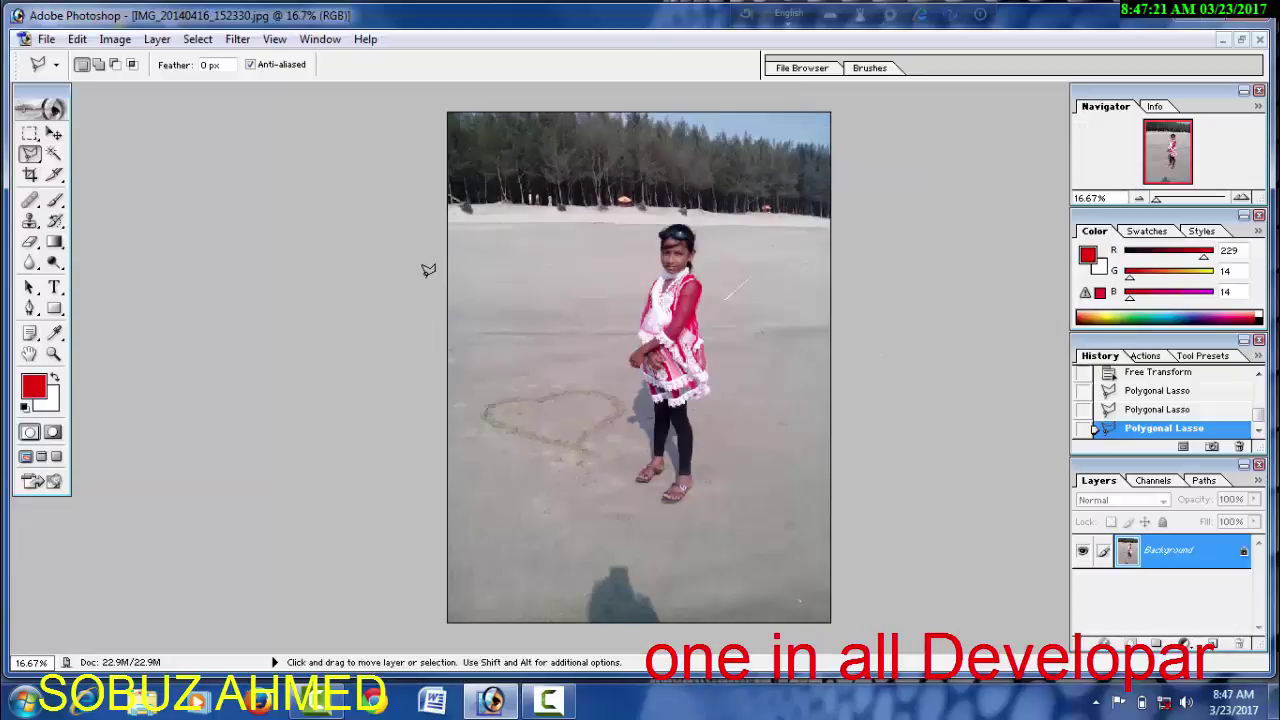
pyautogui.hotkey('ctrl', '+')
pyautogui.hotkey('ctrl', '+')
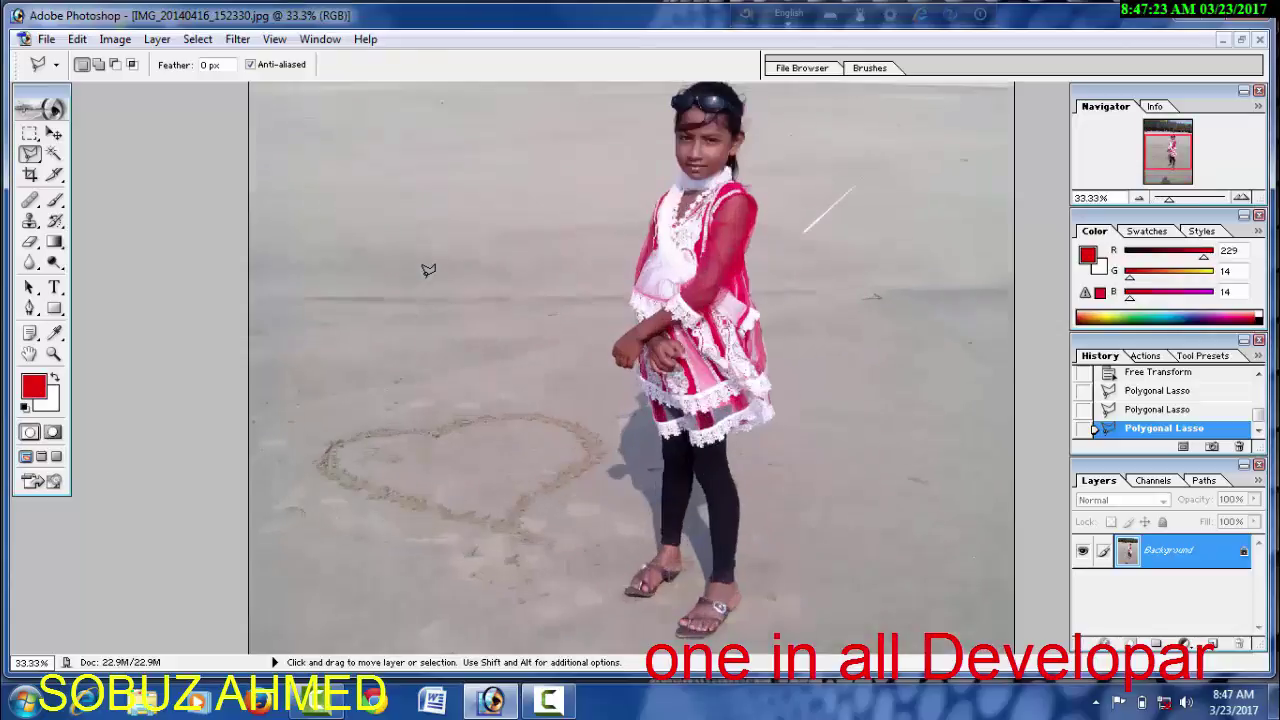
pyautogui.hotkey('ctrl', '+')
pyautogui.hotkey('ctrl', '+')
pyautogui.hotkey('ctrl', '+')
pyautogui.hotkey('ctrl', '+')
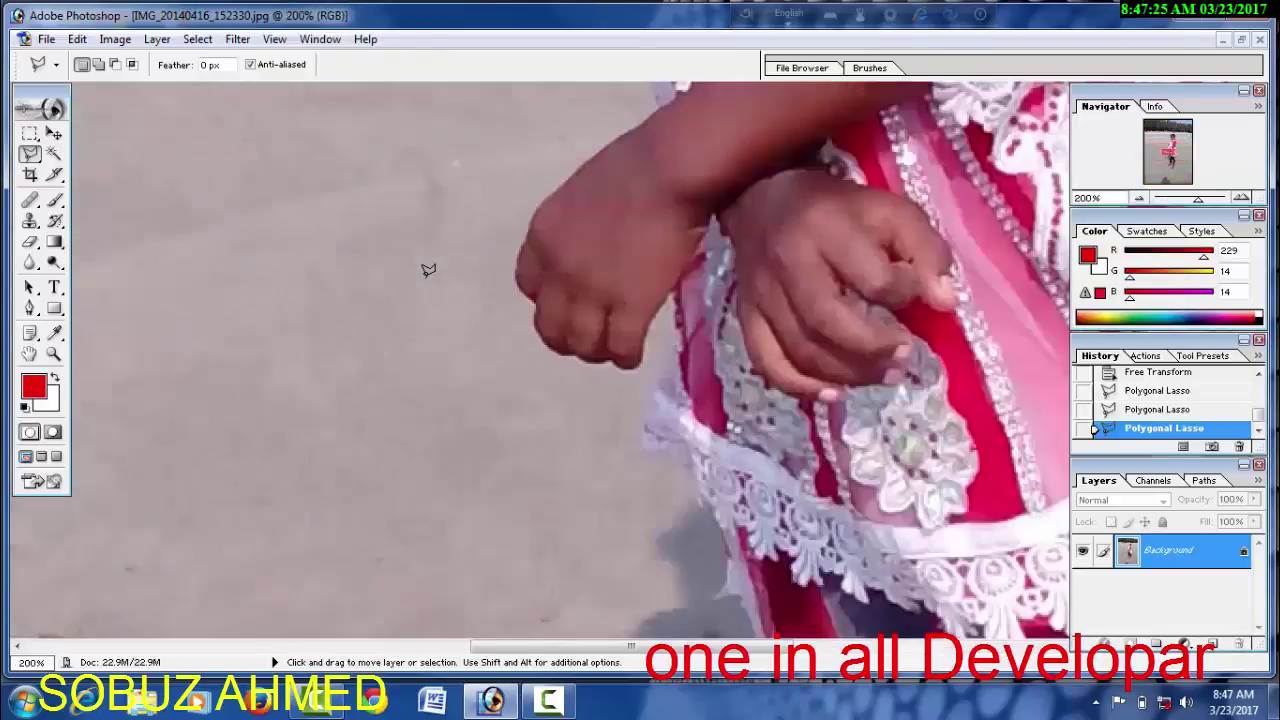
pyautogui.hotkey('ctrl', '+')
pyautogui.hotkey('ctrl', '+')
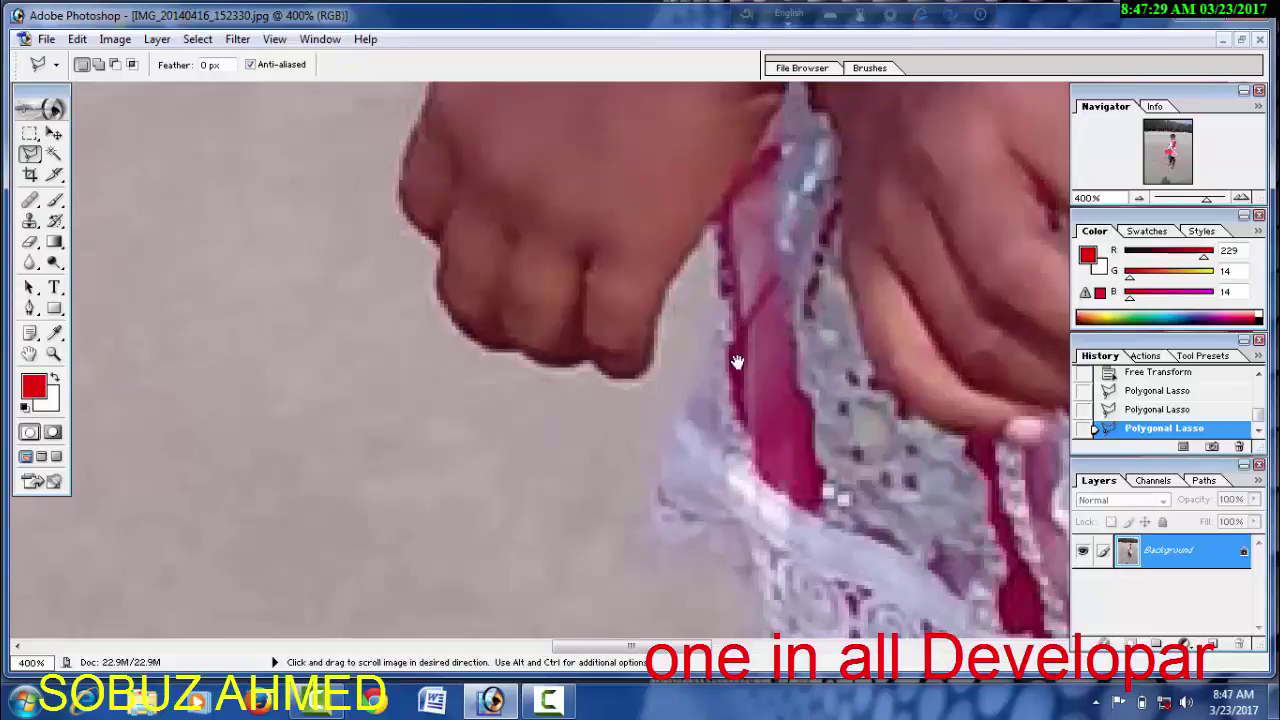
# Pan down past her dress and leg to the sandal's sole and toe
pyautogui.moveTo(740, 389)
pyautogui.mouseDown()
pyautogui.moveTo(491, 337)
pyautogui.moveTo(469, 253)
pyautogui.mouseUp()
pyautogui.moveTo(808, 569); pyautogui.dragTo(510, 300)
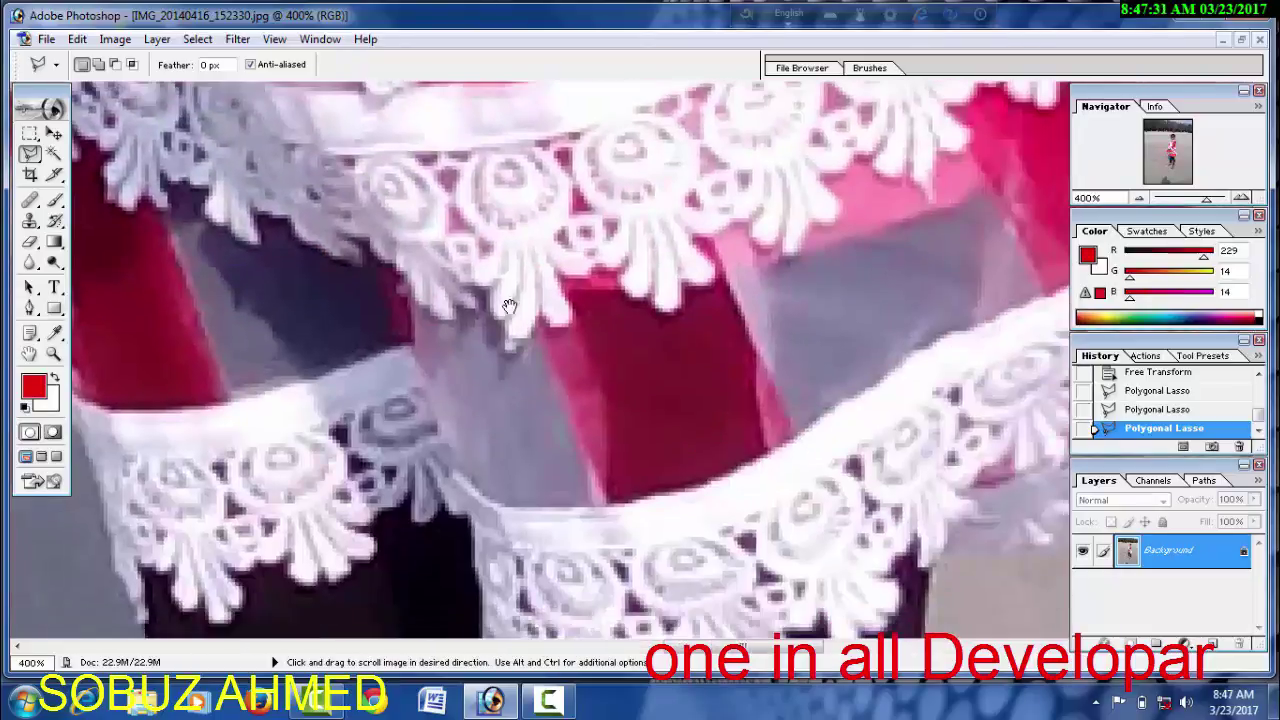
pyautogui.moveTo(615, 501); pyautogui.dragTo(525, 268)
pyautogui.moveTo(584, 451); pyautogui.dragTo(471, 228)
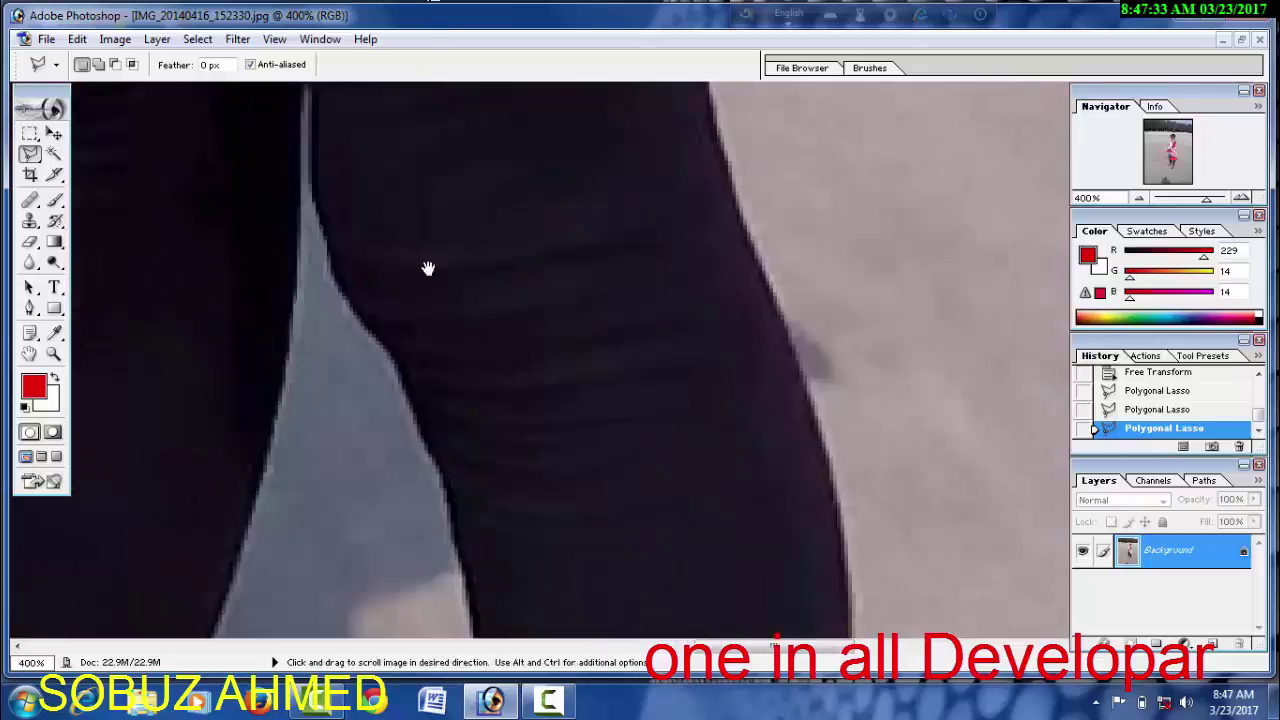
pyautogui.moveTo(426, 266); pyautogui.dragTo(451, 343)
pyautogui.moveTo(446, 388); pyautogui.dragTo(442, 164)
pyautogui.moveTo(480, 329); pyautogui.dragTo(466, 77)
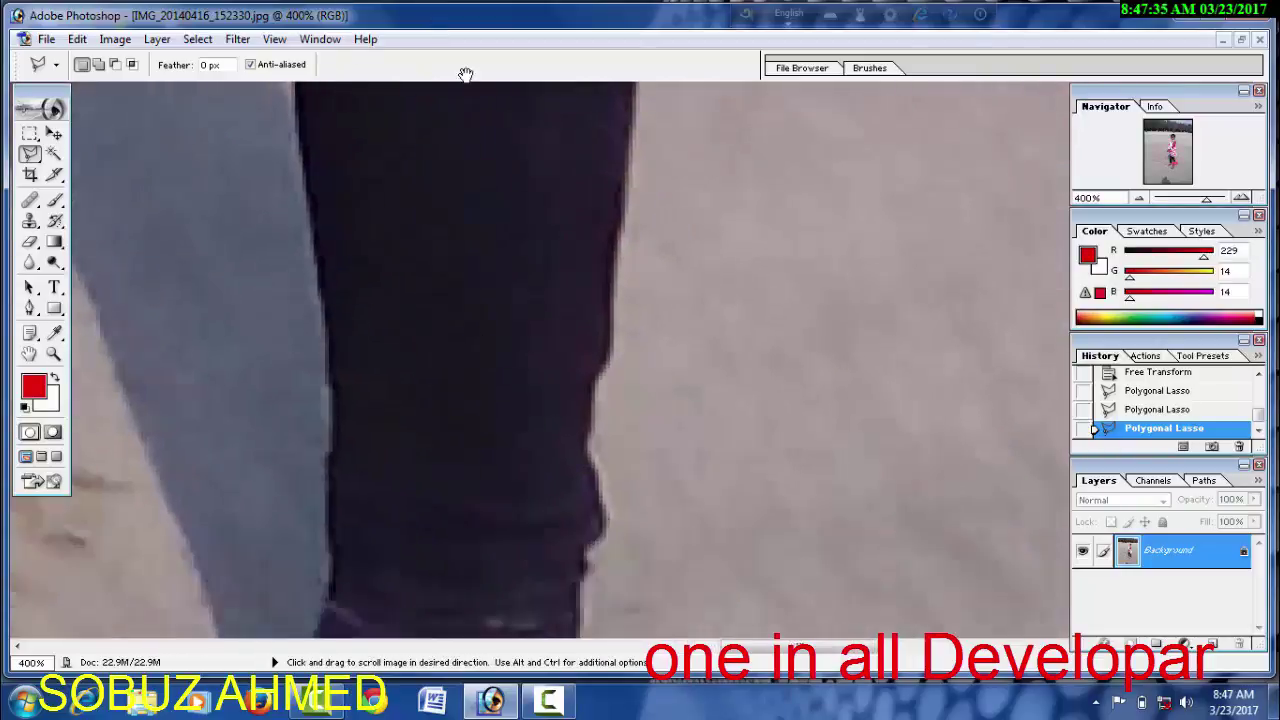
pyautogui.moveTo(490, 560); pyautogui.dragTo(495, 300)
pyautogui.moveTo(500, 443); pyautogui.dragTo(566, 396)
pyautogui.moveTo(506, 486)
pyautogui.mouseDown()
pyautogui.moveTo(457, 323)
pyautogui.moveTo(542, 251)
pyautogui.mouseUp()
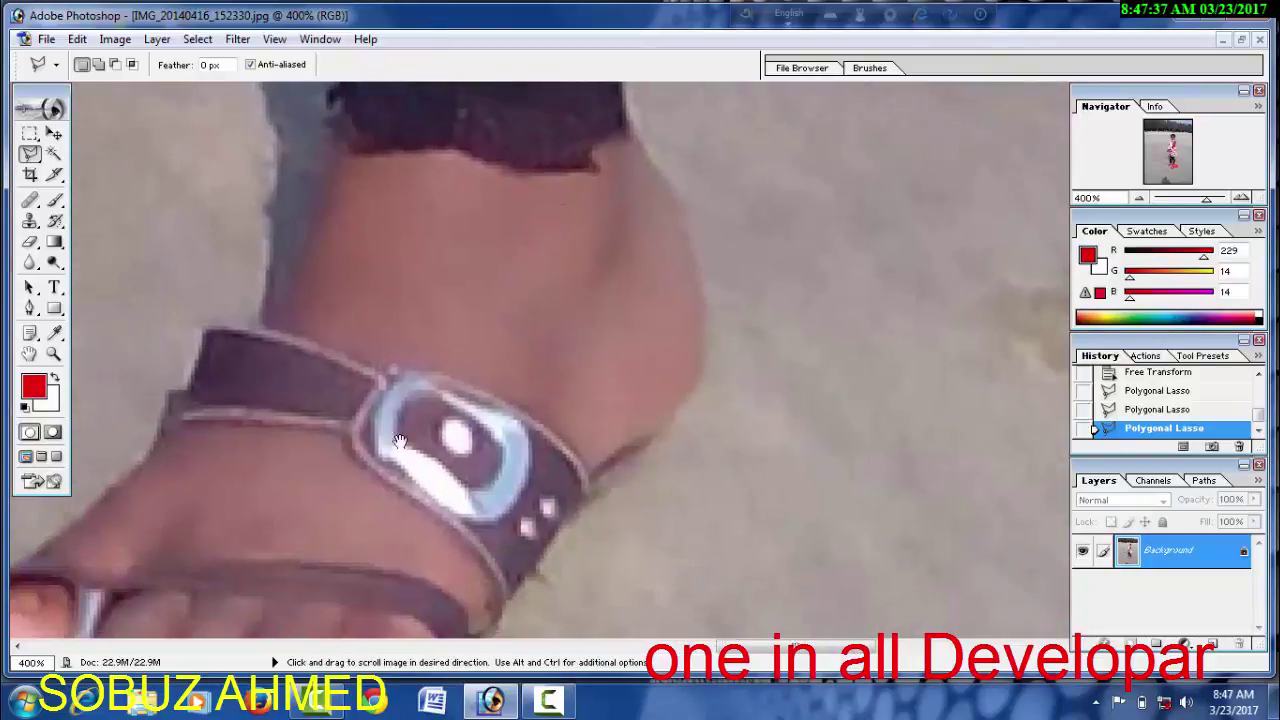
pyautogui.moveTo(353, 460); pyautogui.dragTo(496, 298)
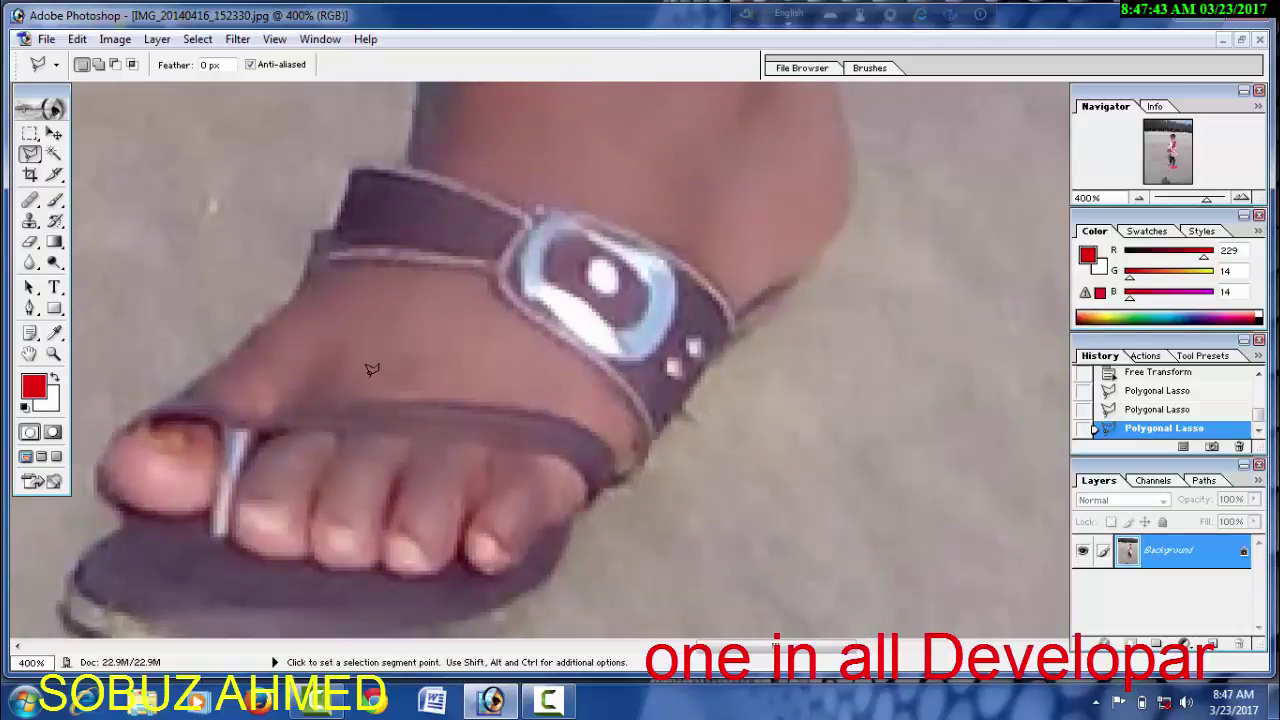
pyautogui.press('space')
pyautogui.moveTo(357, 514)
pyautogui.mouseDown()
pyautogui.moveTo(481, 341)
pyautogui.moveTo(428, 327)
pyautogui.mouseUp()
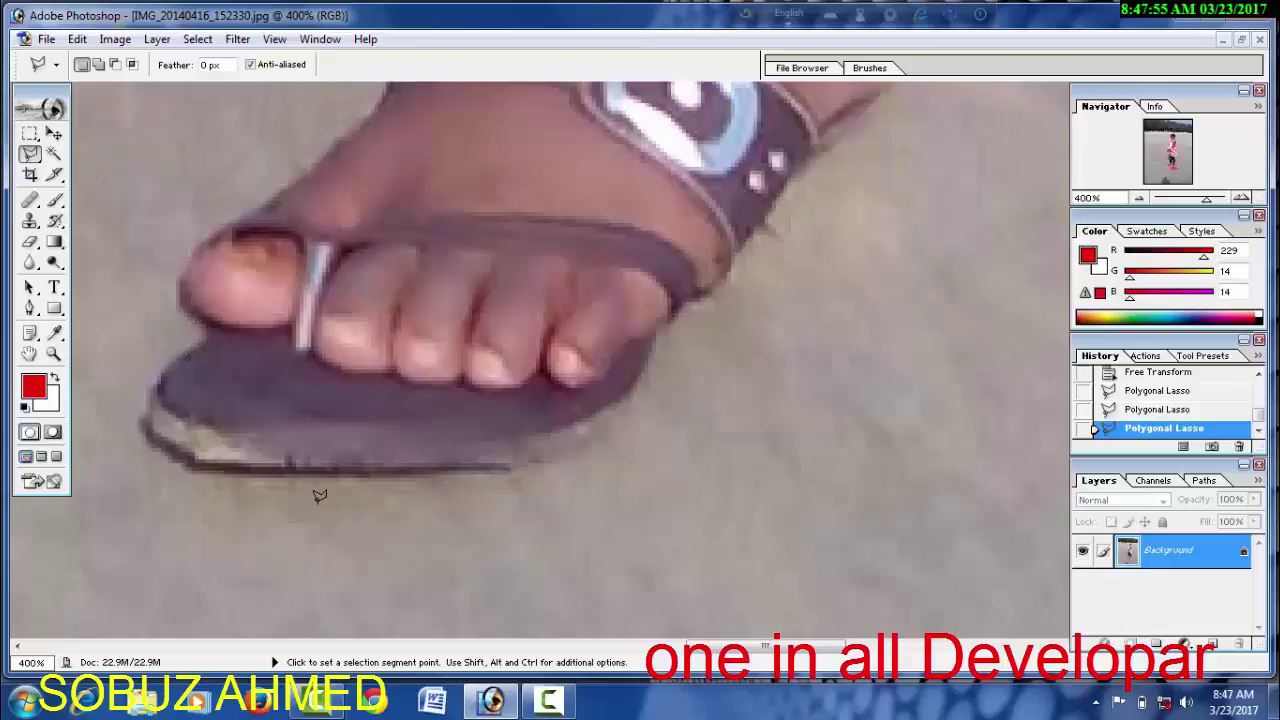
pyautogui.moveTo(357, 435)
pyautogui.mouseDown()
pyautogui.moveTo(400, 403)
pyautogui.moveTo(509, 474)
pyautogui.mouseUp()
pyautogui.moveTo(594, 346)
pyautogui.mouseDown()
pyautogui.moveTo(403, 296)
pyautogui.moveTo(442, 337)
pyautogui.mouseUp()
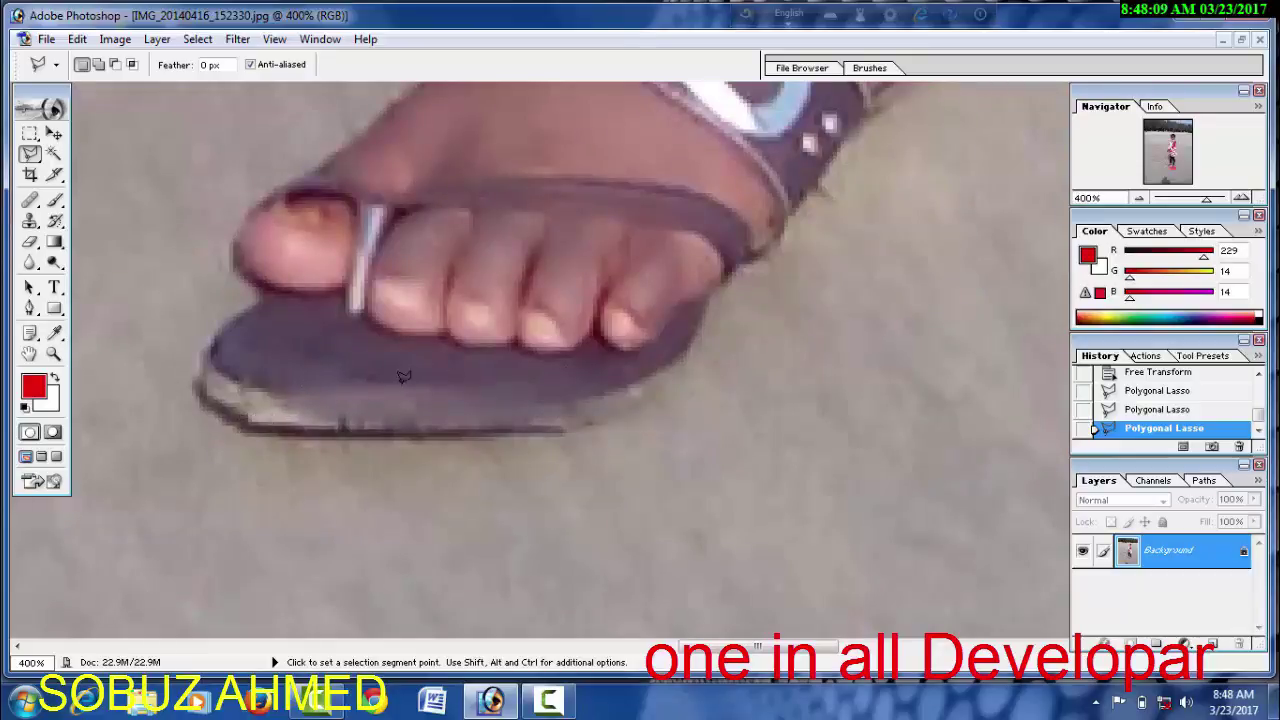
# Start the lasso outline along the sandal's sole, side and strap
pyautogui.click(263, 425)
pyautogui.click(340, 433)
pyautogui.click(630, 378)
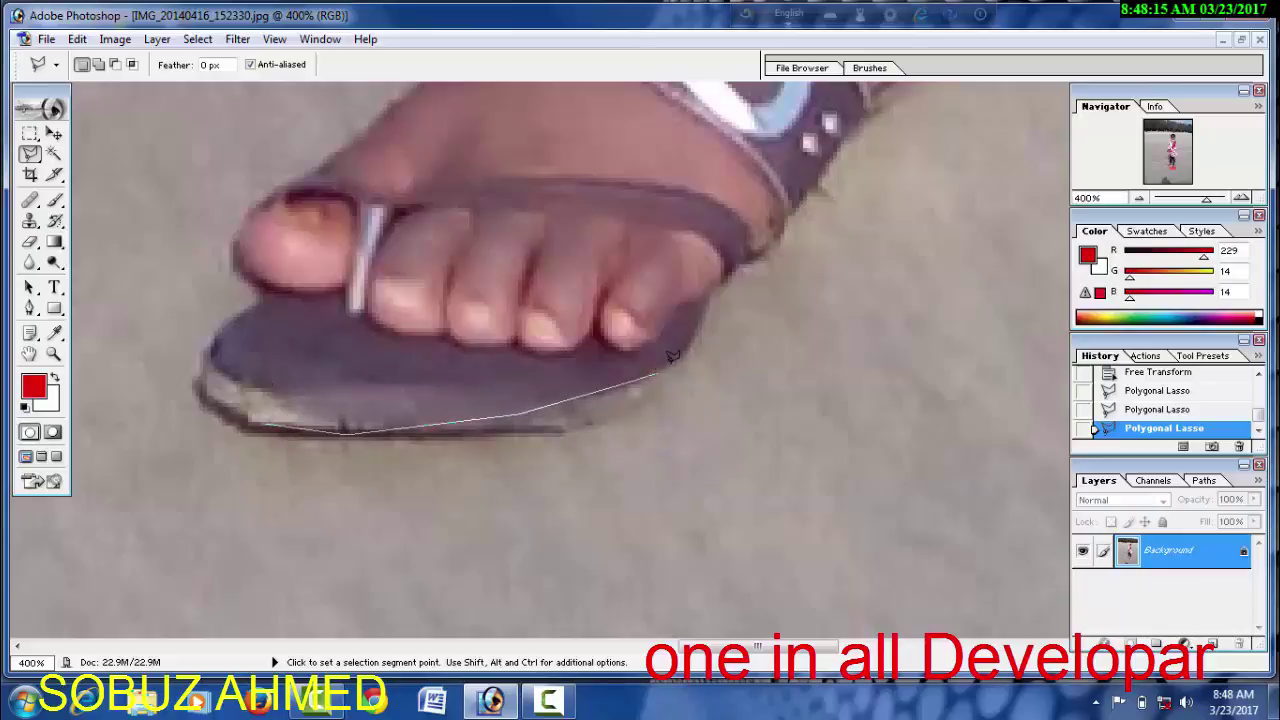
pyautogui.click(680, 350)
pyautogui.click(757, 237)
pyautogui.click(868, 103)
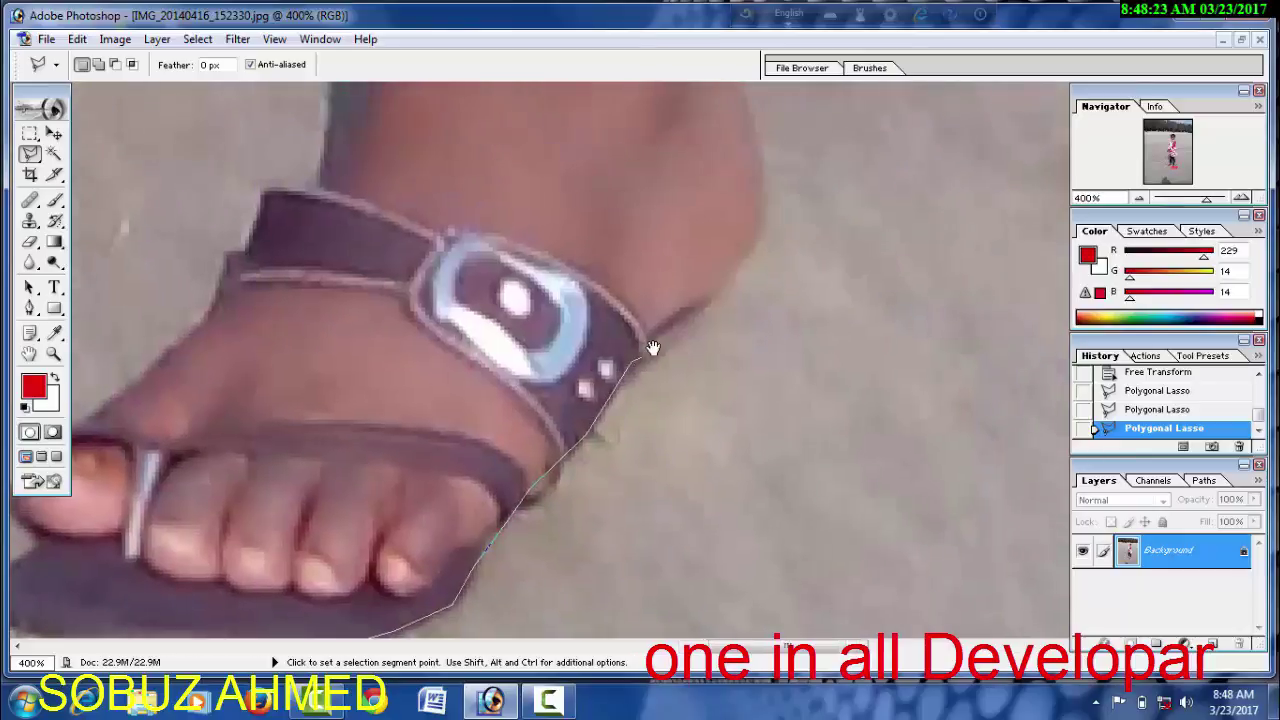
pyautogui.click(710, 304)
pyautogui.click(770, 208)
# Trace the outline up the ankle to the lower trouser edge
pyautogui.moveTo(753, 121); pyautogui.dragTo(754, 451)
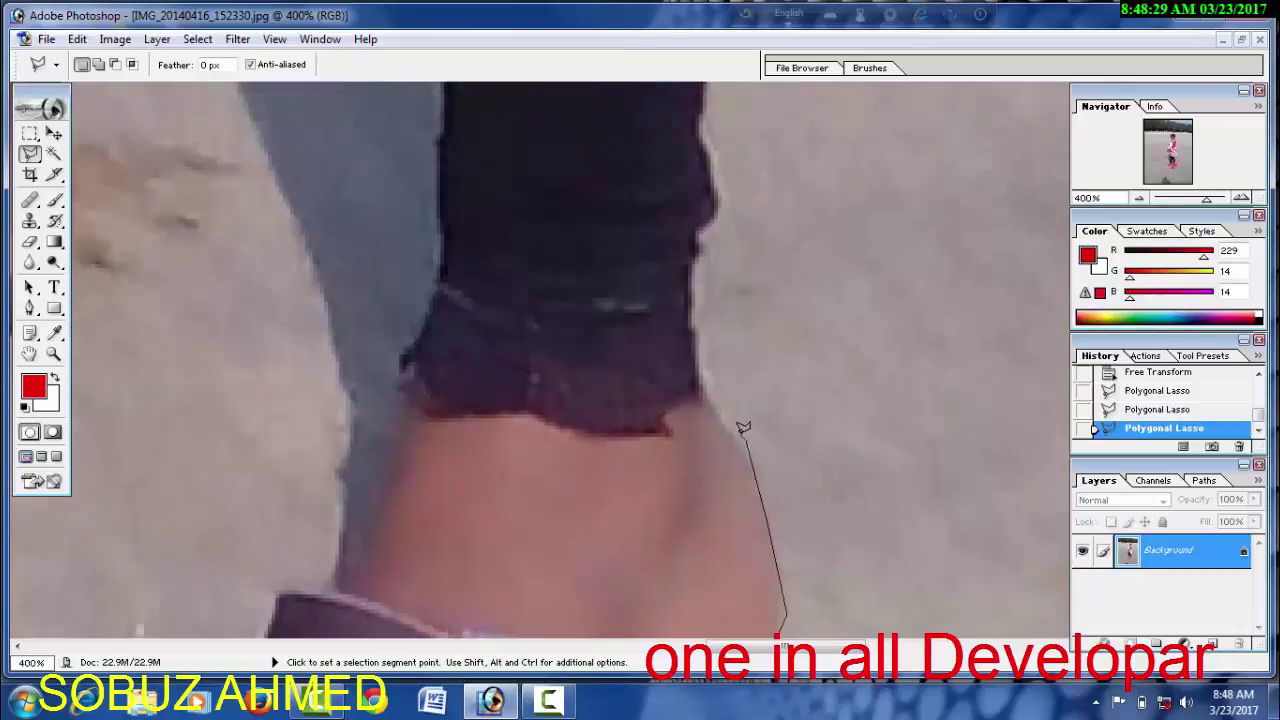
pyautogui.click(745, 437)
pyautogui.click(703, 392)
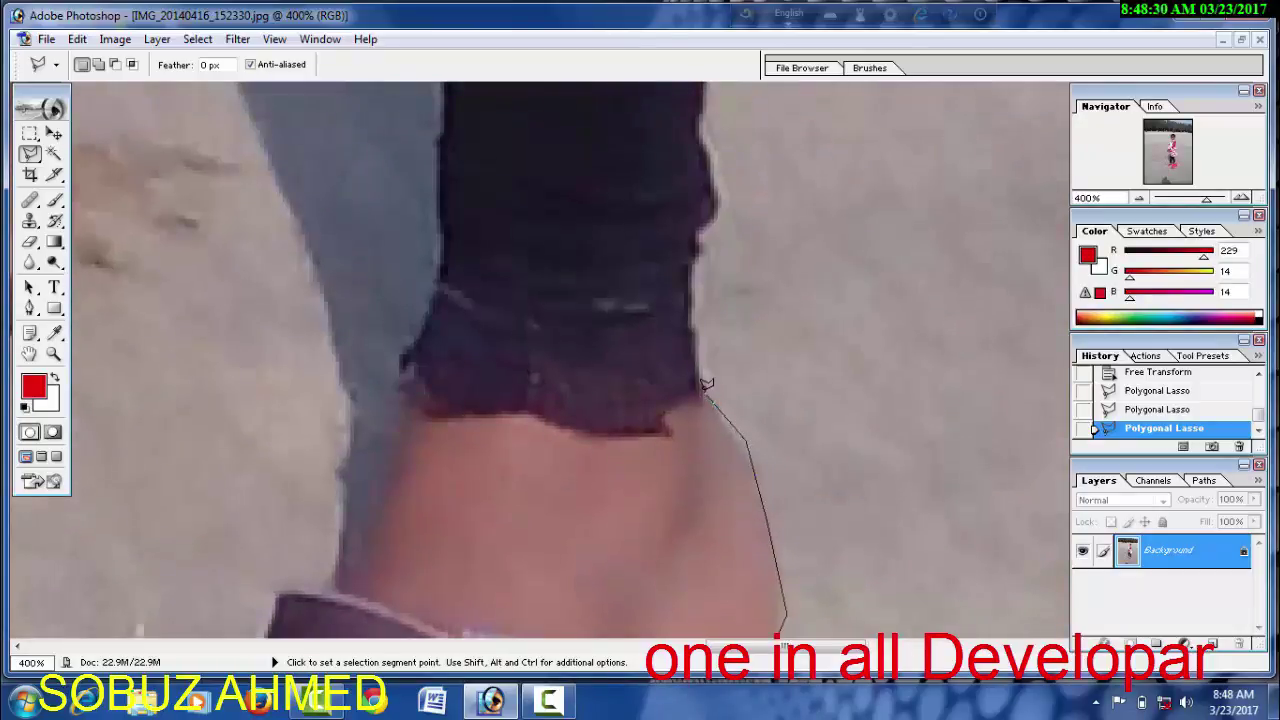
pyautogui.click(698, 297)
pyautogui.click(715, 195)
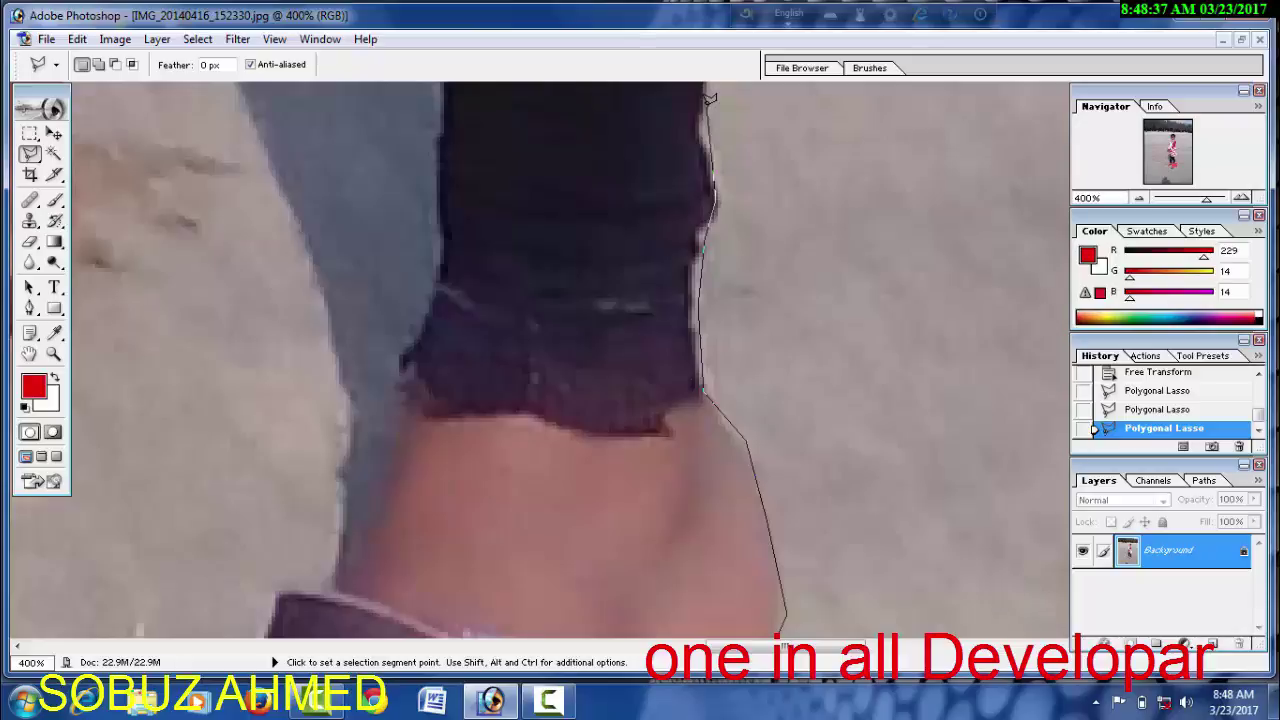
pyautogui.scroll(3, 709, 99)
pyautogui.scroll(2, 720, 200)
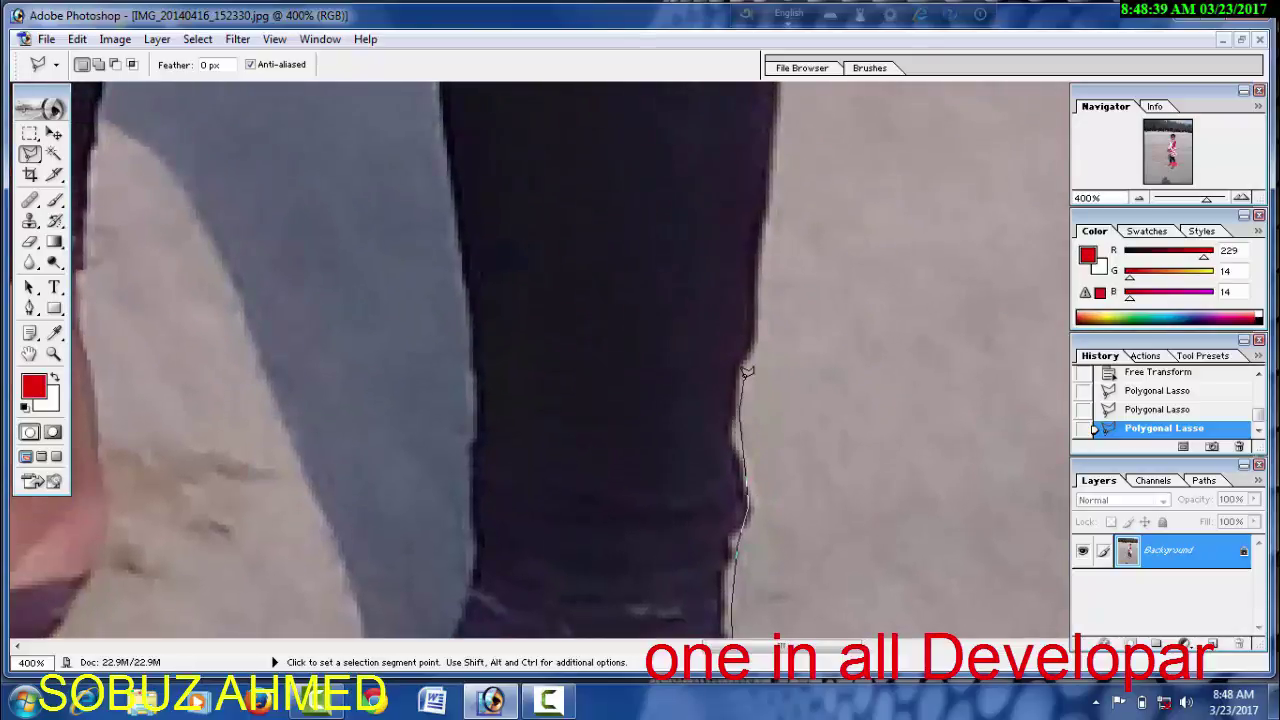
pyautogui.click(741, 372)
pyautogui.click(757, 287)
pyautogui.click(770, 208)
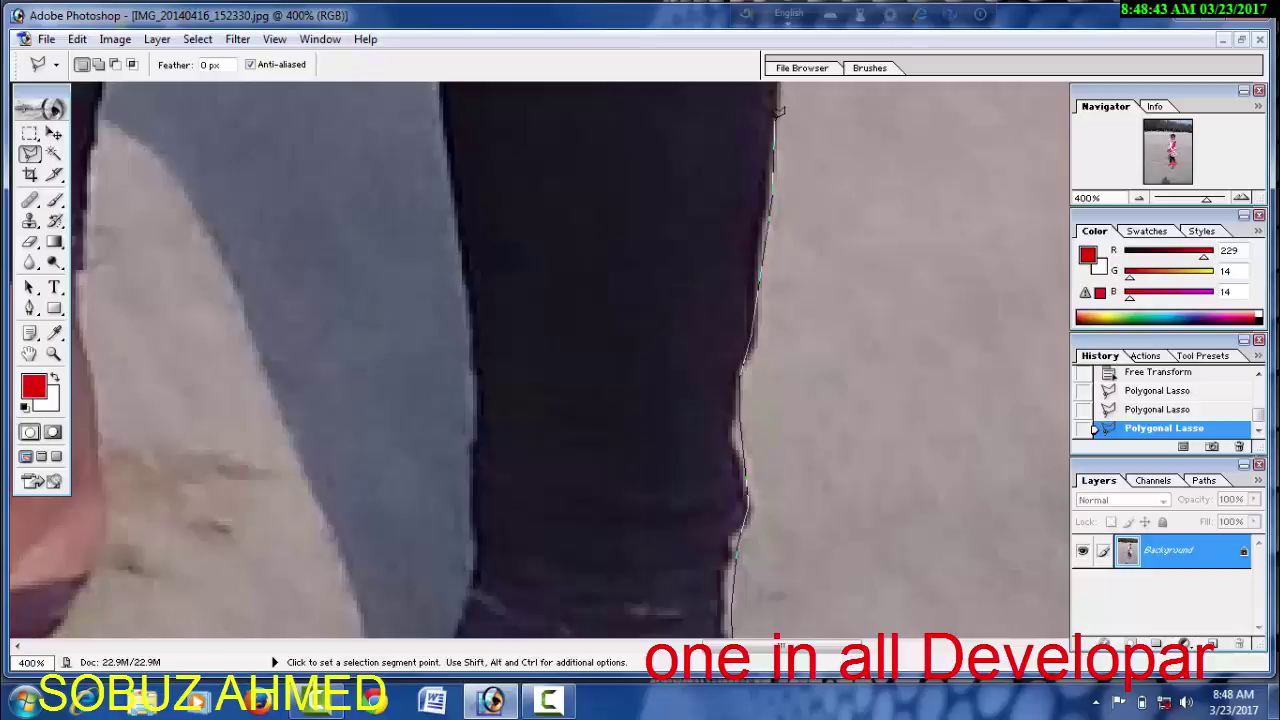
# Continue the outline up the trousers' outer edge toward the skirt
pyautogui.scroll(2, 778, 110)
pyautogui.scroll(1, 780, 300)
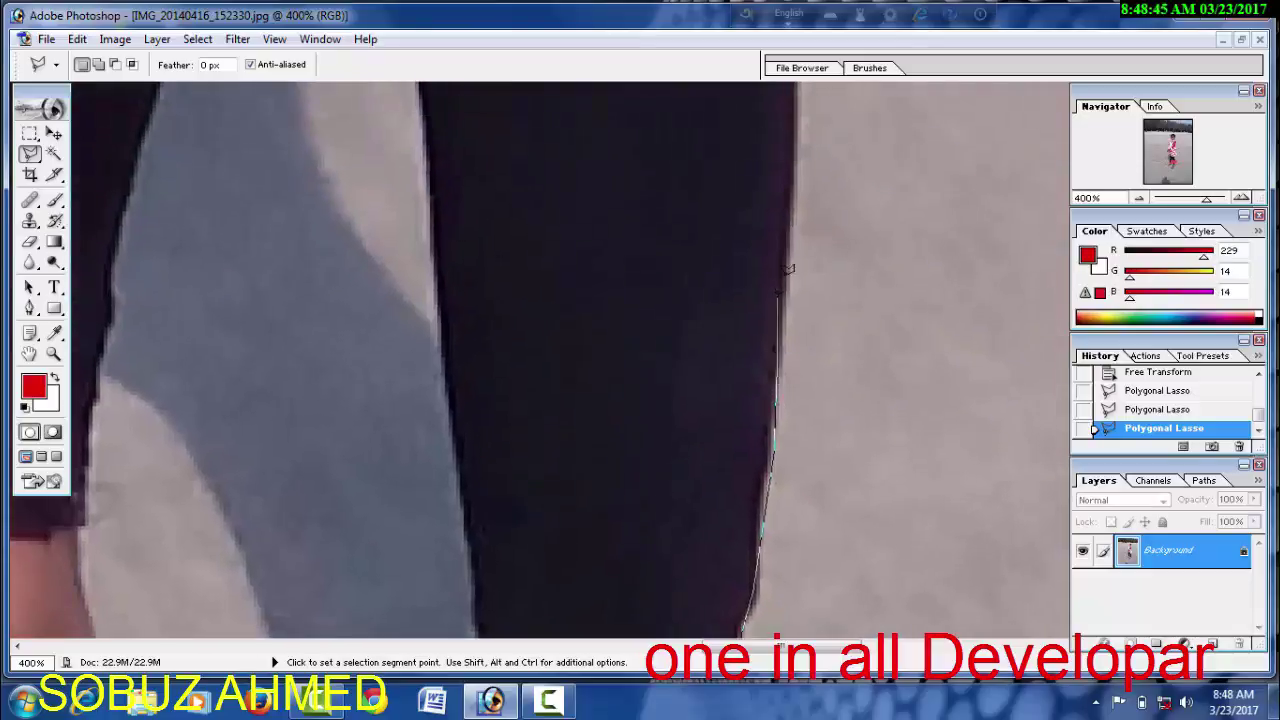
pyautogui.click(791, 236)
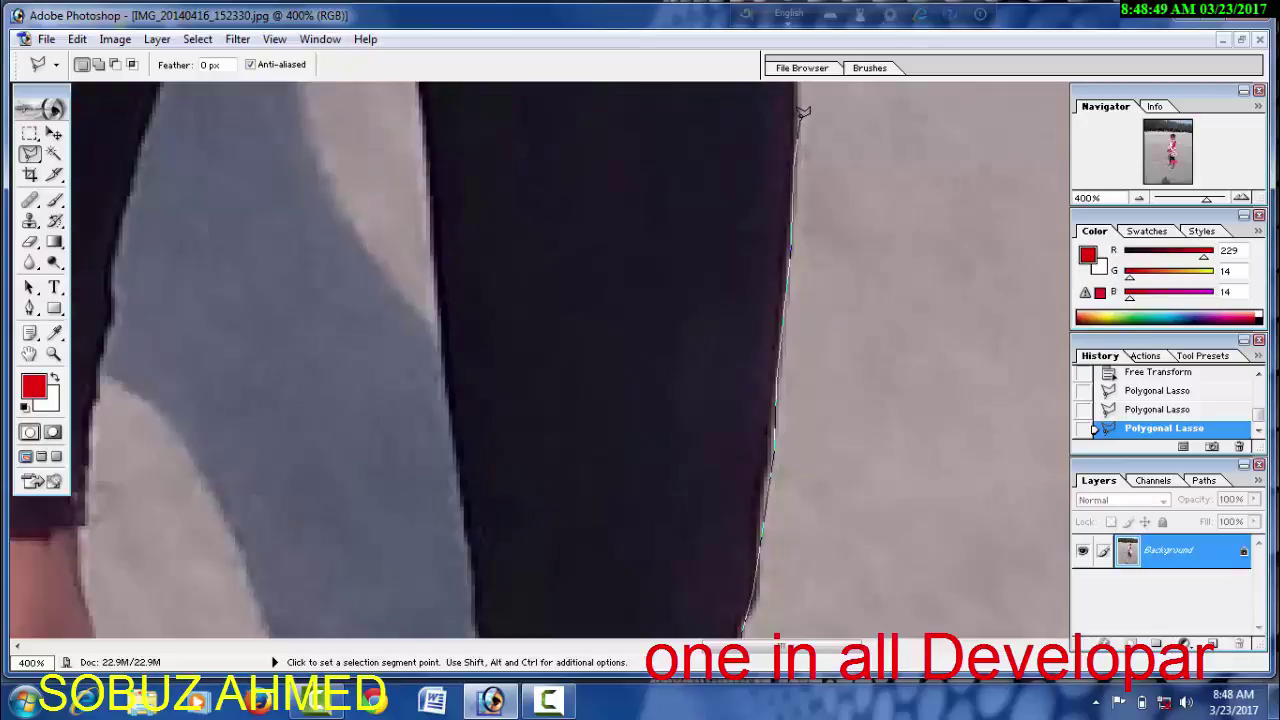
pyautogui.scroll(2, 803, 112)
pyautogui.scroll(1, 830, 500)
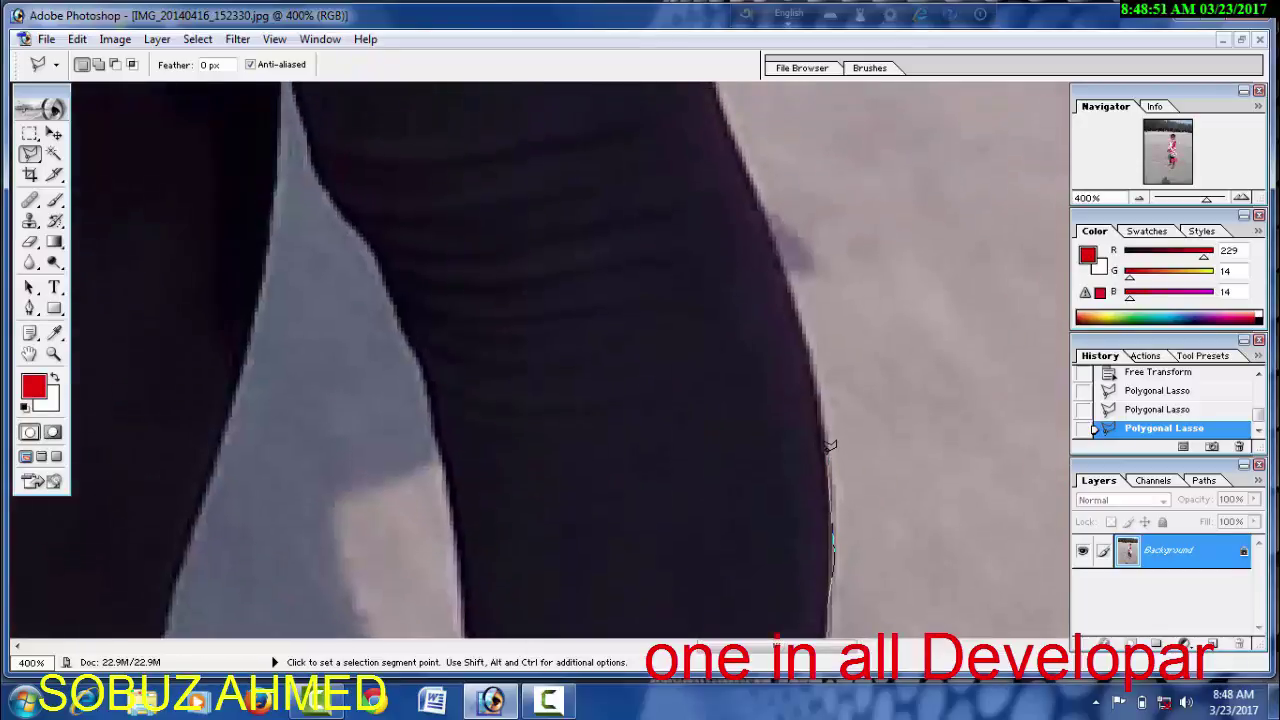
pyautogui.click(801, 330)
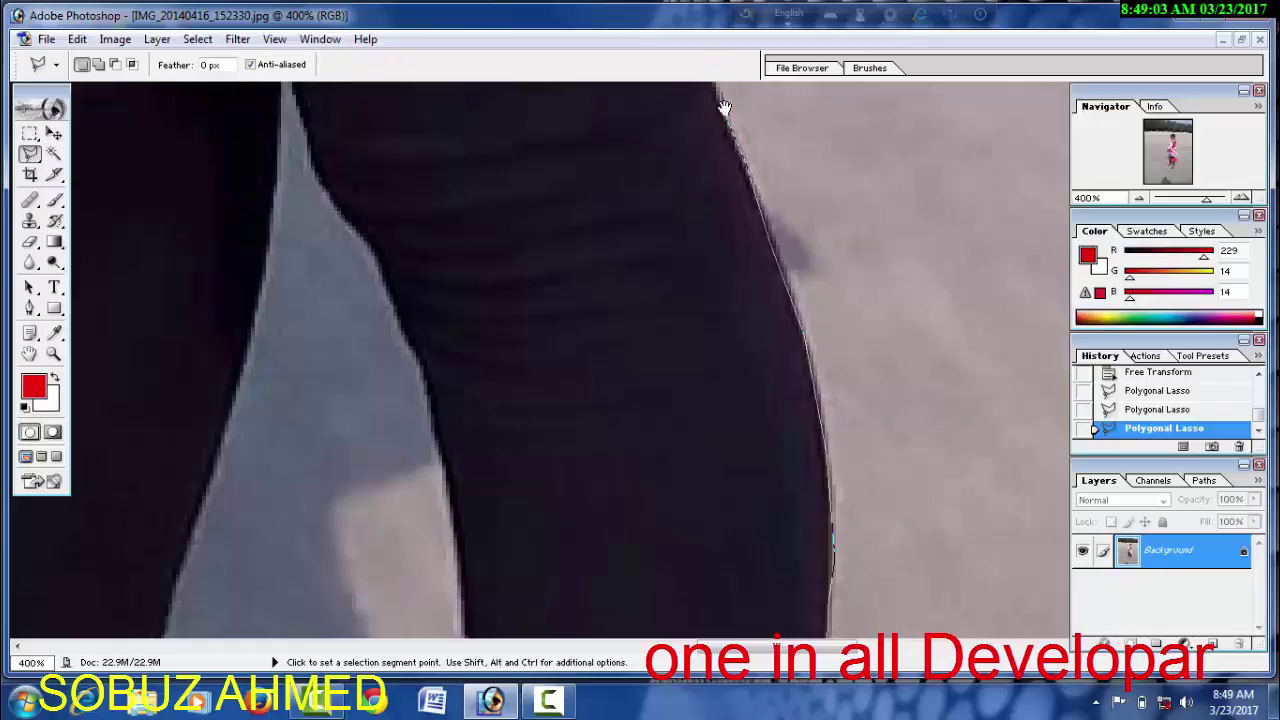
pyautogui.moveTo(723, 106); pyautogui.dragTo(773, 366)
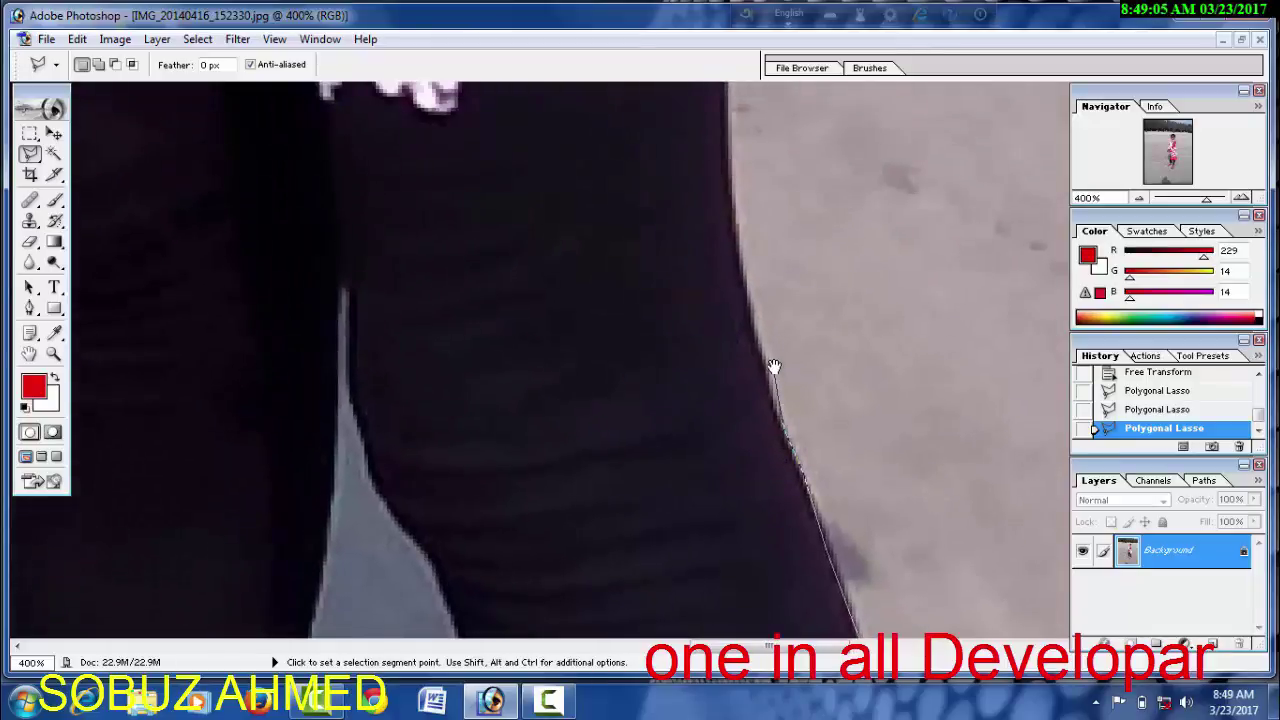
pyautogui.click(774, 362)
pyautogui.click(754, 302)
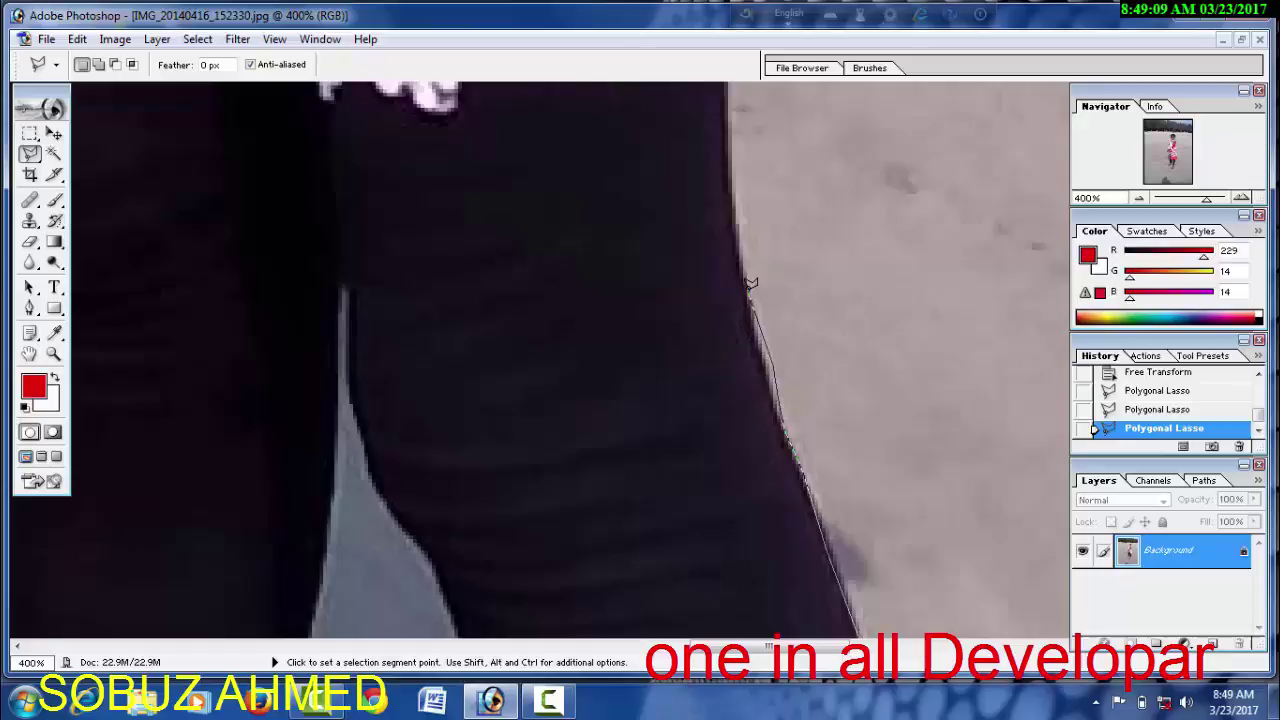
pyautogui.click(733, 166)
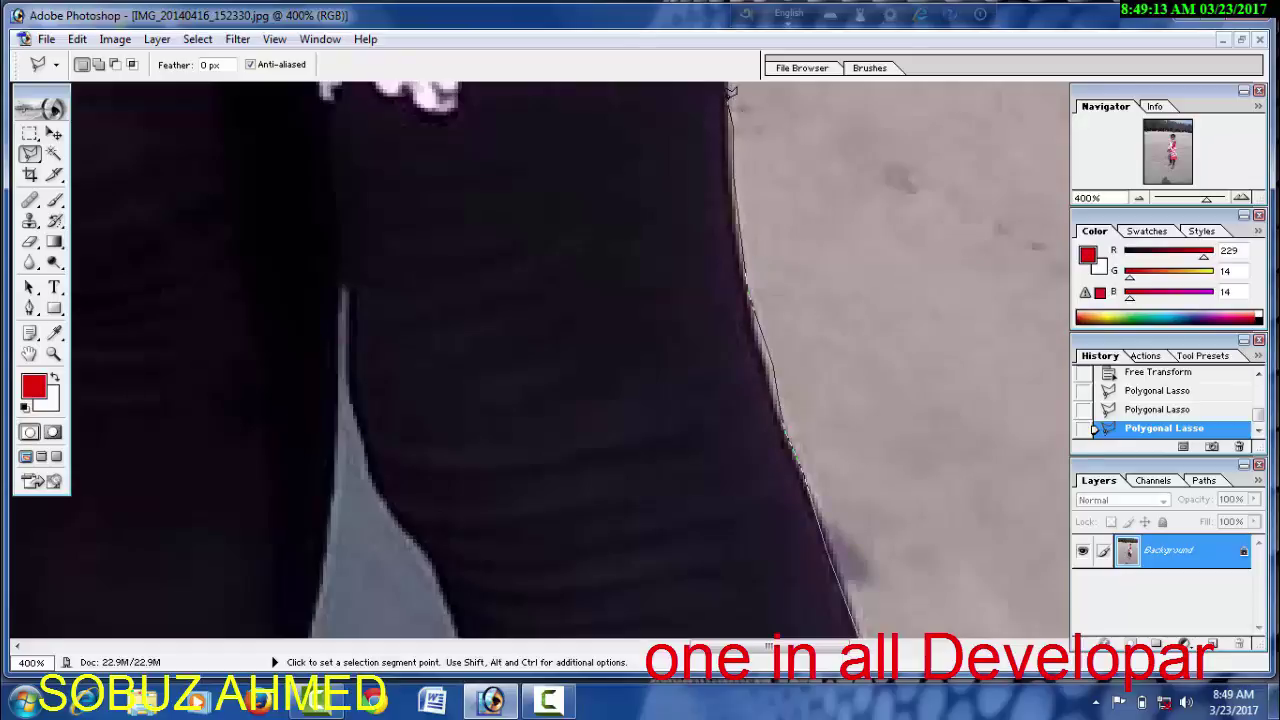
# Trace the outline along the lace hem to where it meets the dress
pyautogui.scroll(5, 720, 200)
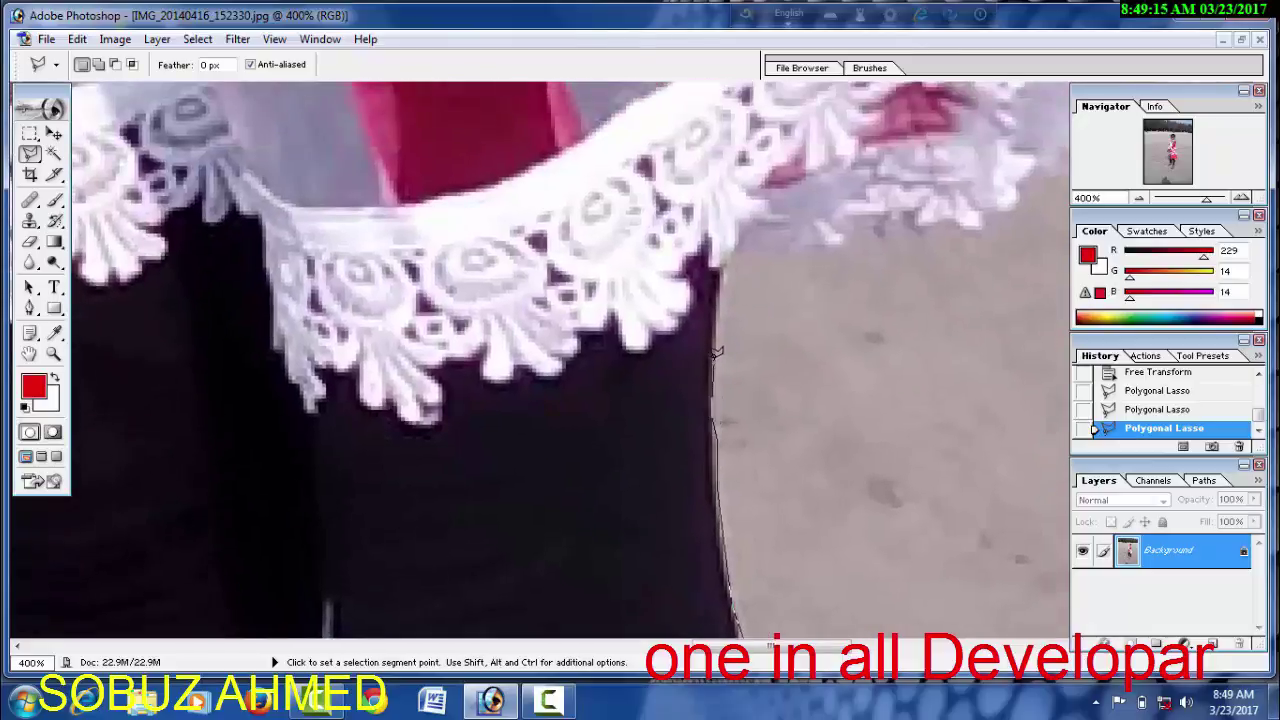
pyautogui.click(737, 249)
pyautogui.click(830, 240)
pyautogui.click(909, 212)
pyautogui.click(1020, 176)
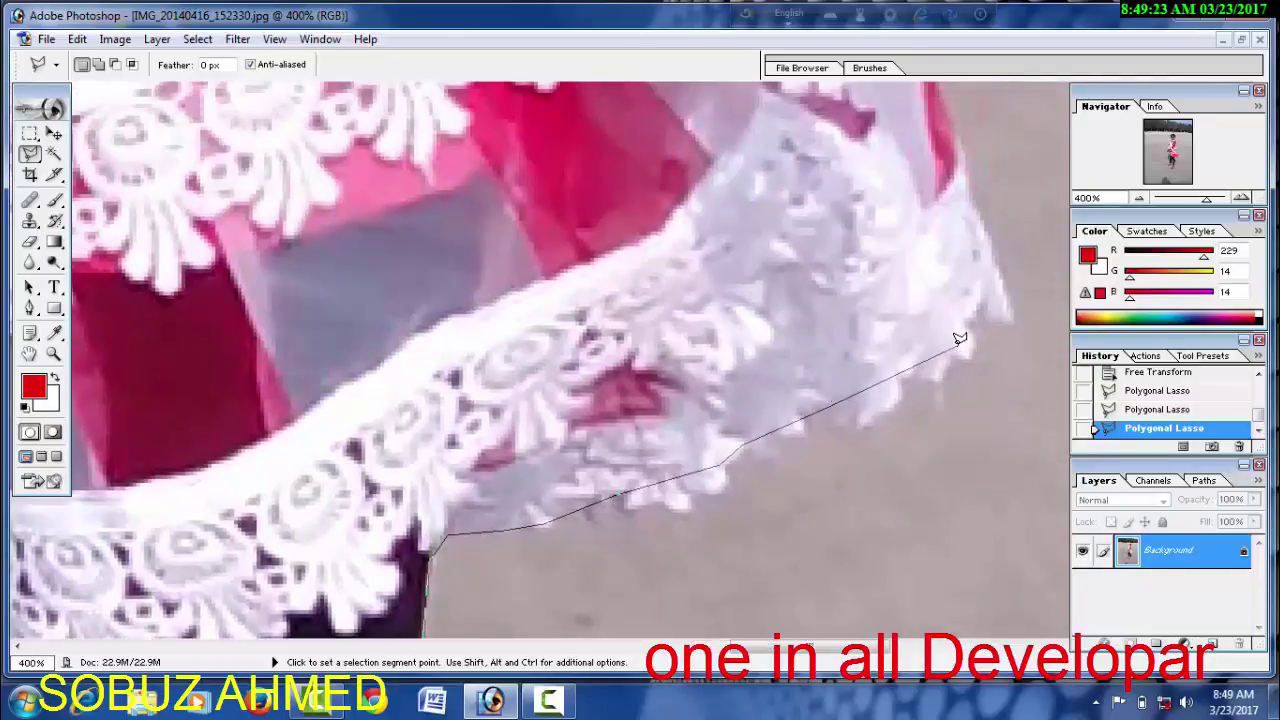
pyautogui.click(956, 341)
pyautogui.moveTo(997, 291); pyautogui.dragTo(741, 506)
pyautogui.click(748, 502)
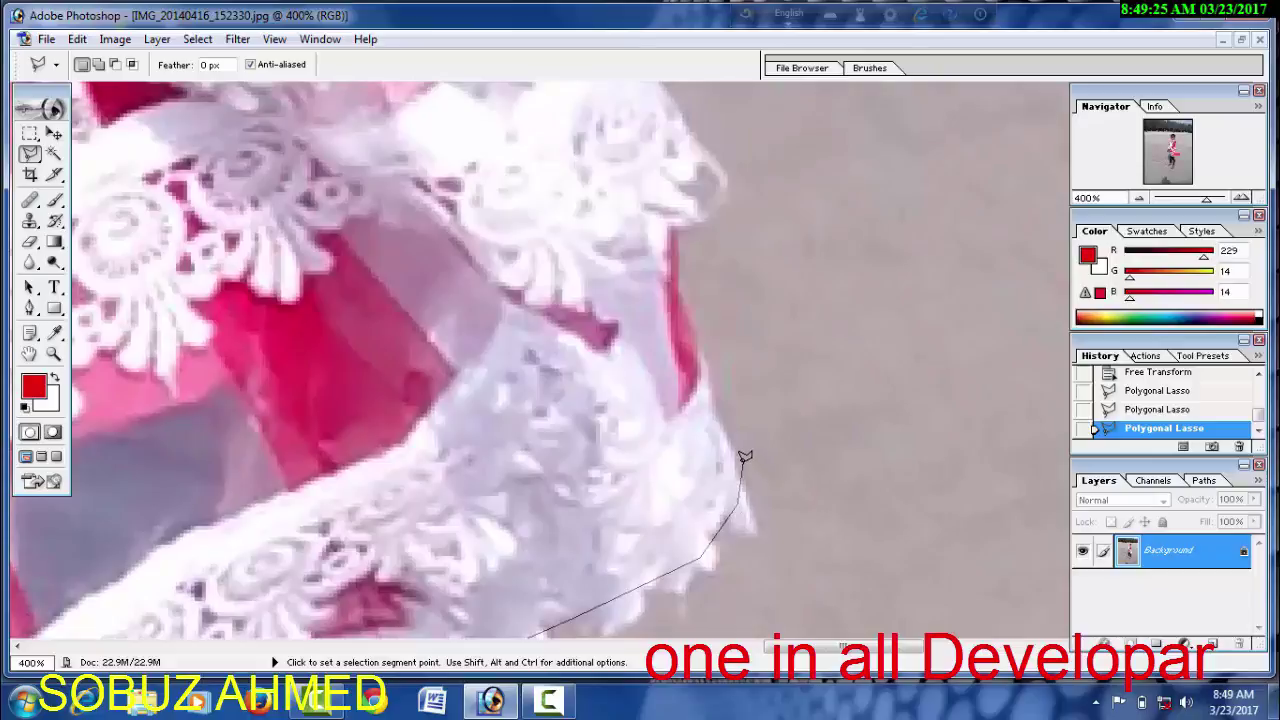
pyautogui.click(717, 407)
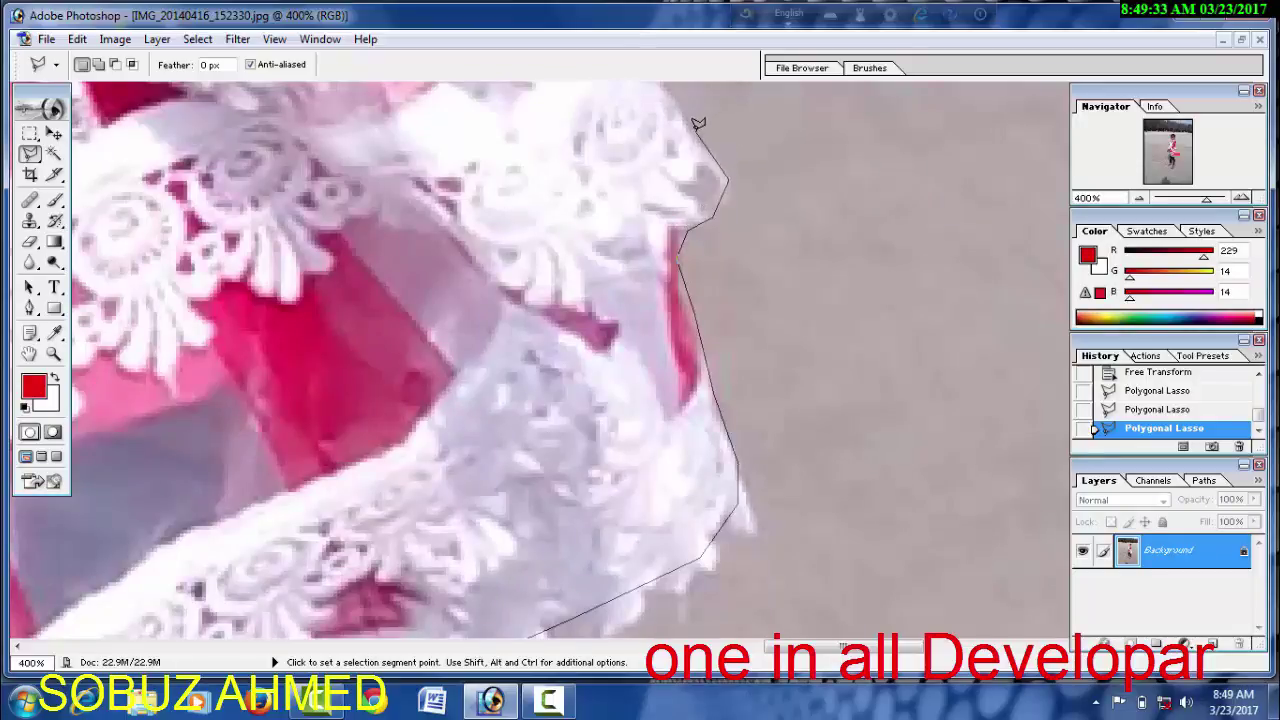
# Extend the outline up the red dress's side past the sleeve lace
pyautogui.moveTo(678, 90); pyautogui.dragTo(820, 386)
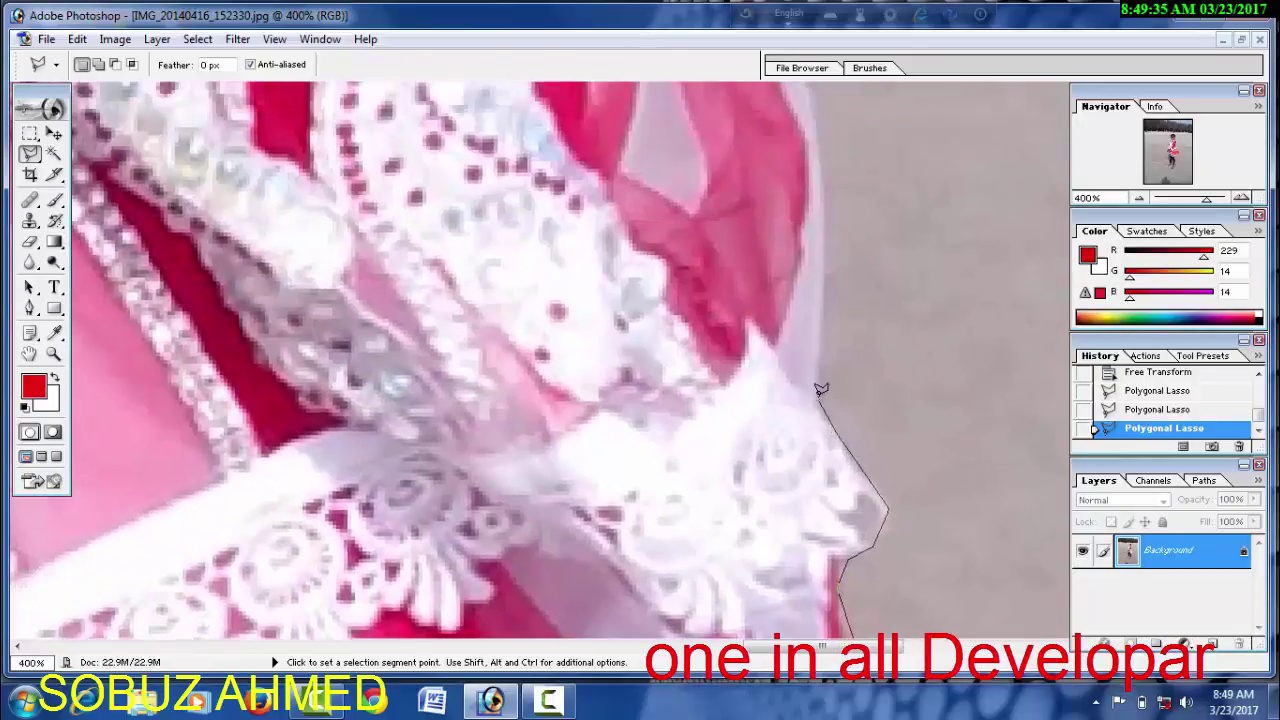
pyautogui.click(820, 388)
pyautogui.click(821, 160)
pyautogui.moveTo(798, 121); pyautogui.dragTo(855, 466)
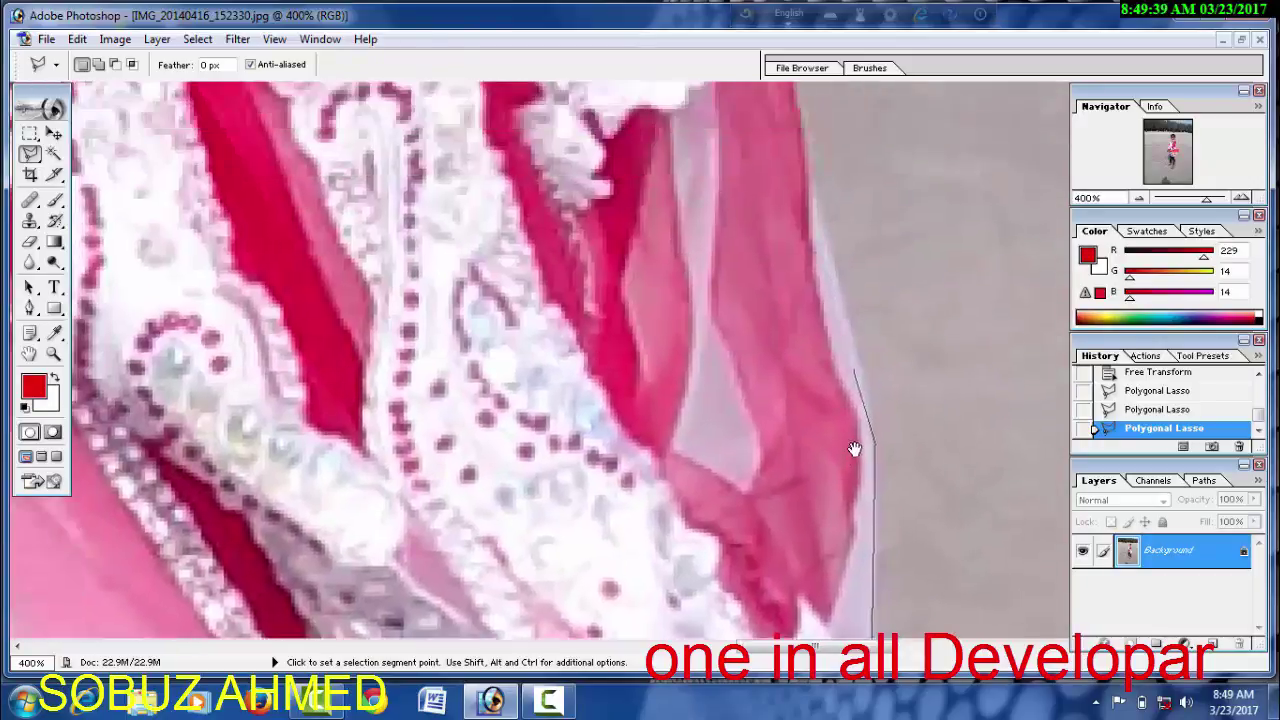
pyautogui.click(831, 316)
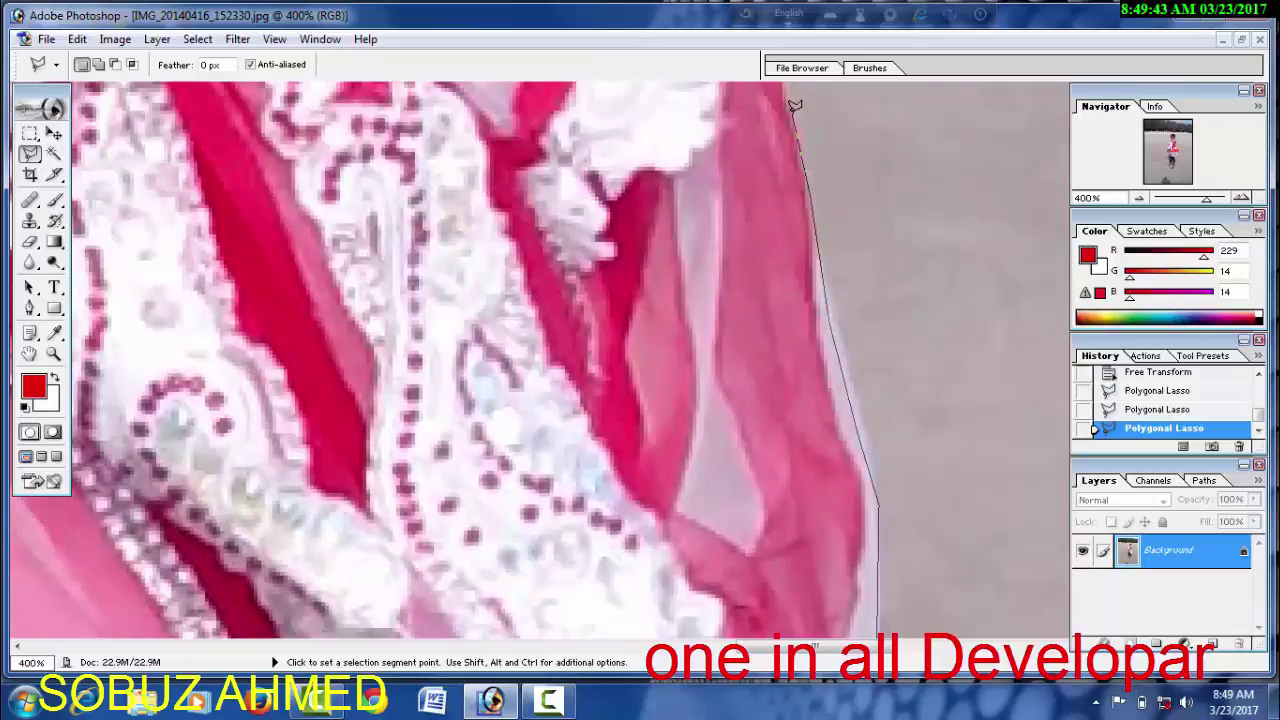
pyautogui.moveTo(795, 105); pyautogui.dragTo(813, 497)
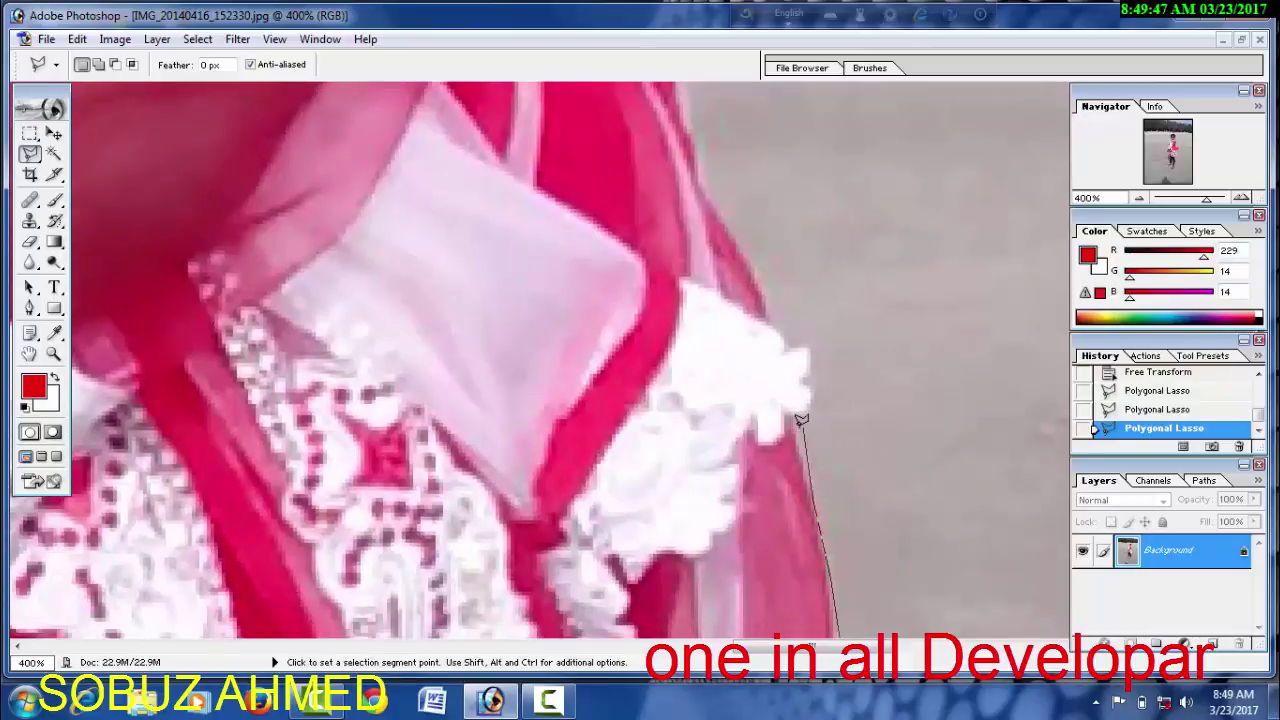
pyautogui.click(800, 425)
pyautogui.click(798, 350)
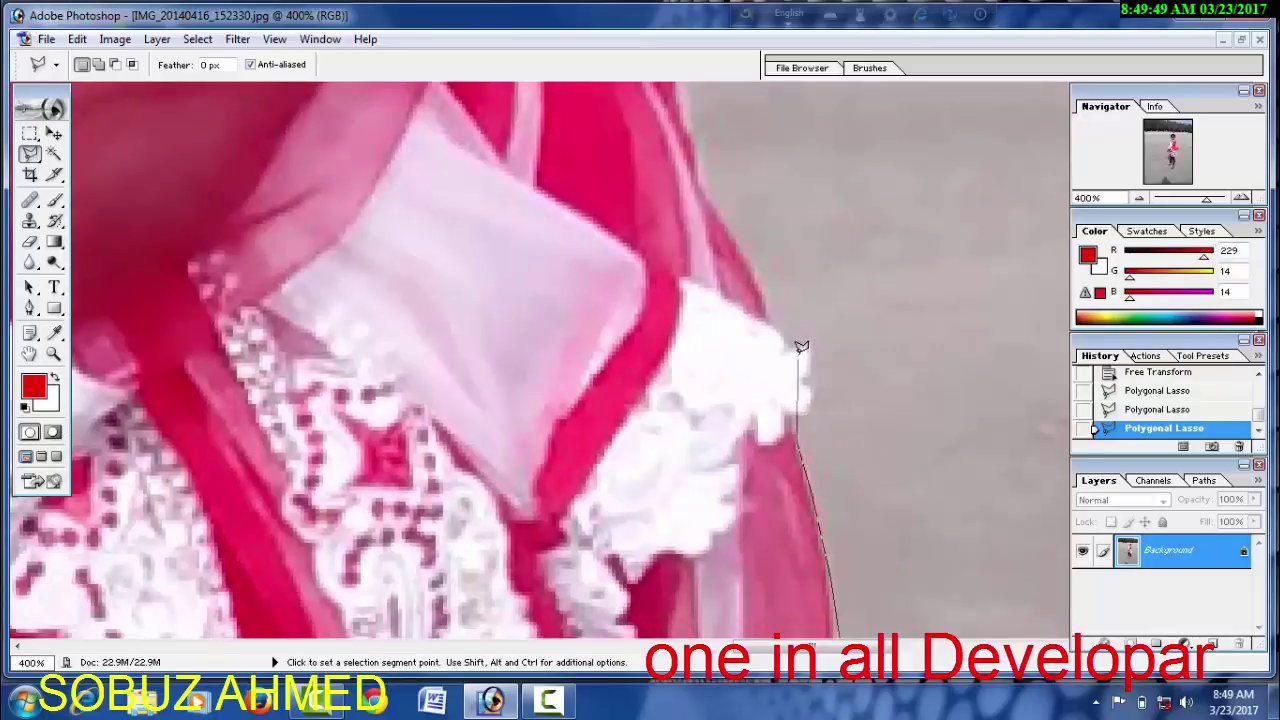
pyautogui.click(765, 300)
# Trace the red sleeve edge up toward the shoulder
pyautogui.moveTo(688, 95); pyautogui.dragTo(769, 547)
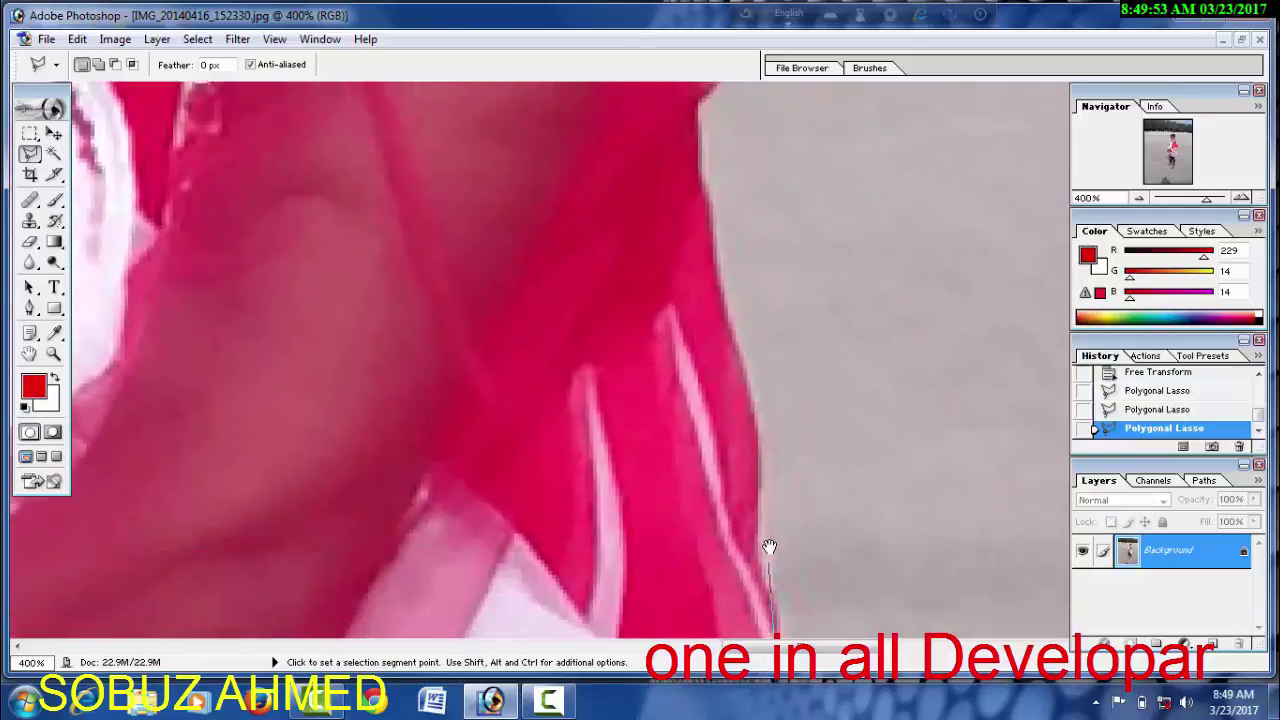
pyautogui.click(760, 462)
pyautogui.click(739, 325)
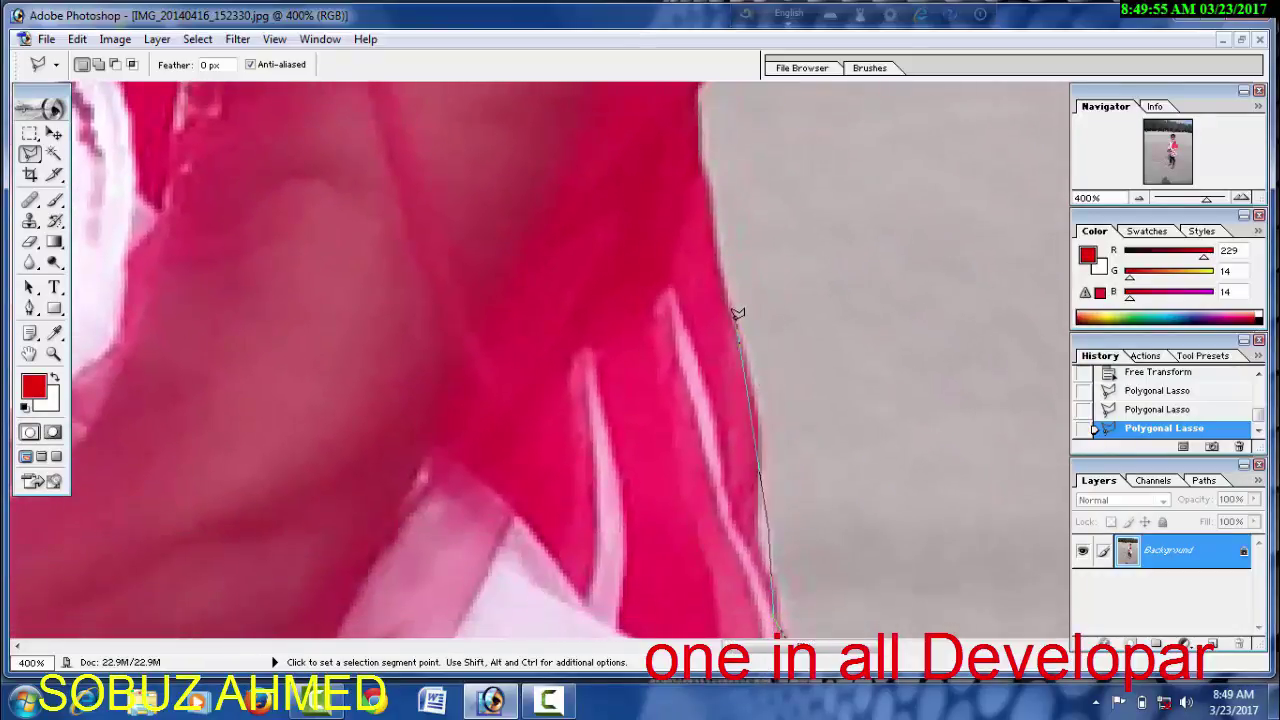
pyautogui.click(709, 186)
pyautogui.moveTo(703, 102); pyautogui.dragTo(703, 466)
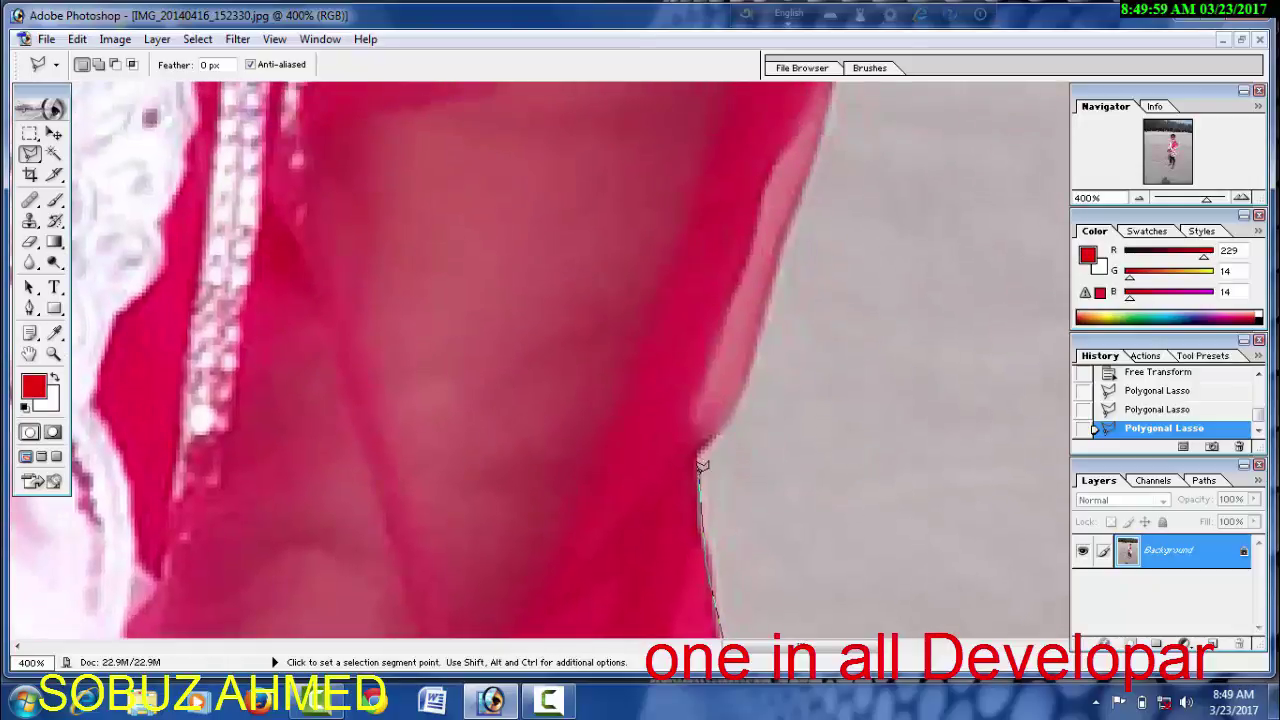
pyautogui.click(750, 374)
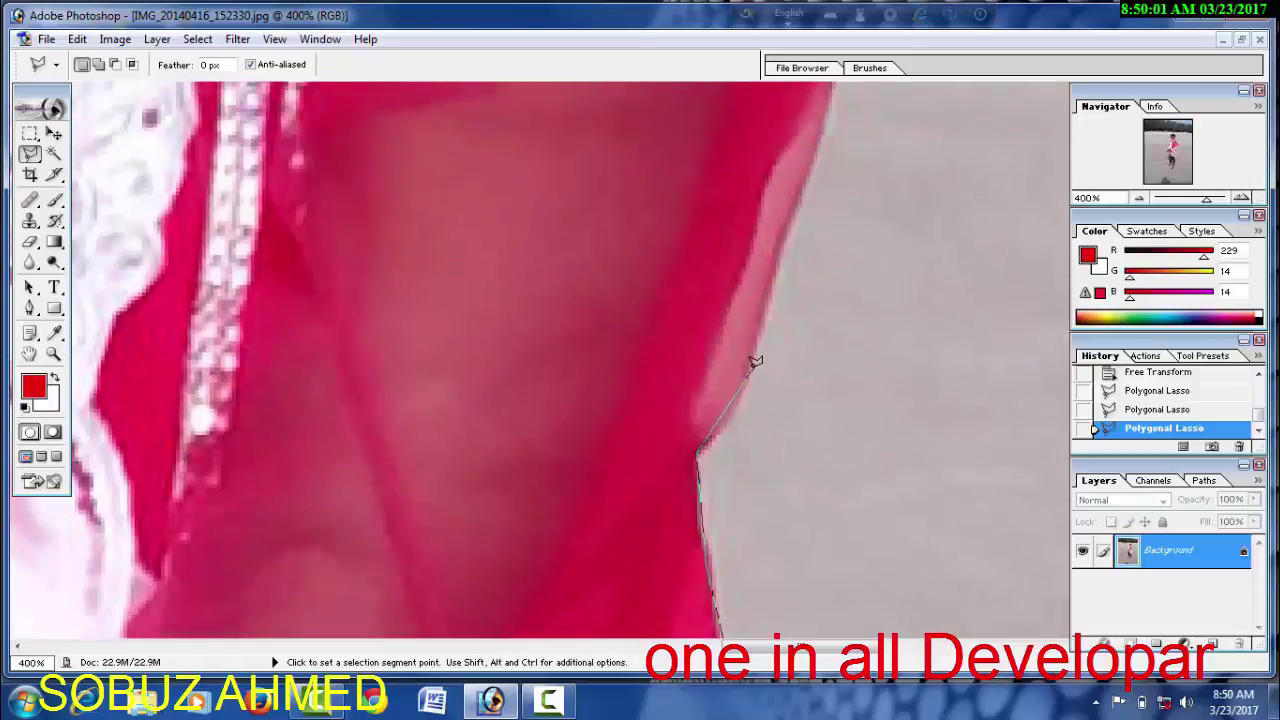
pyautogui.click(801, 162)
# Carry the outline over the shoulder toward the neck
pyautogui.moveTo(833, 92); pyautogui.dragTo(766, 523)
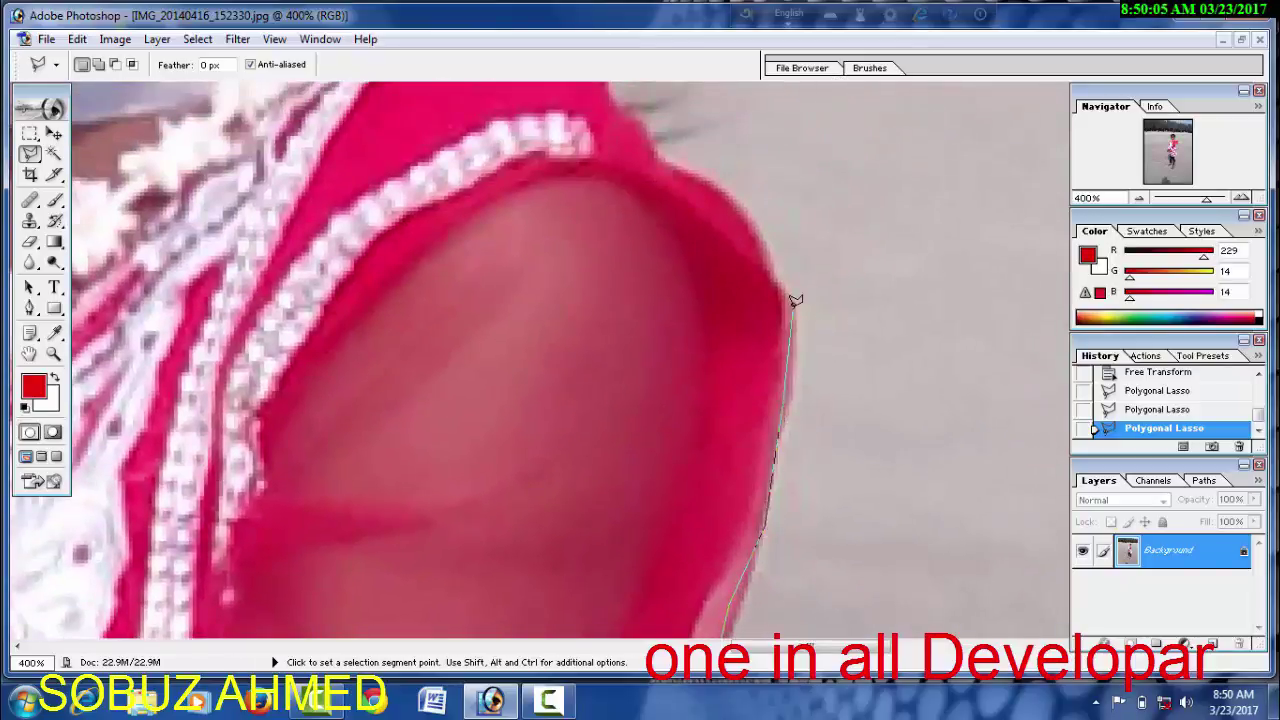
pyautogui.click(731, 197)
pyautogui.click(663, 158)
pyautogui.moveTo(638, 155); pyautogui.dragTo(621, 276)
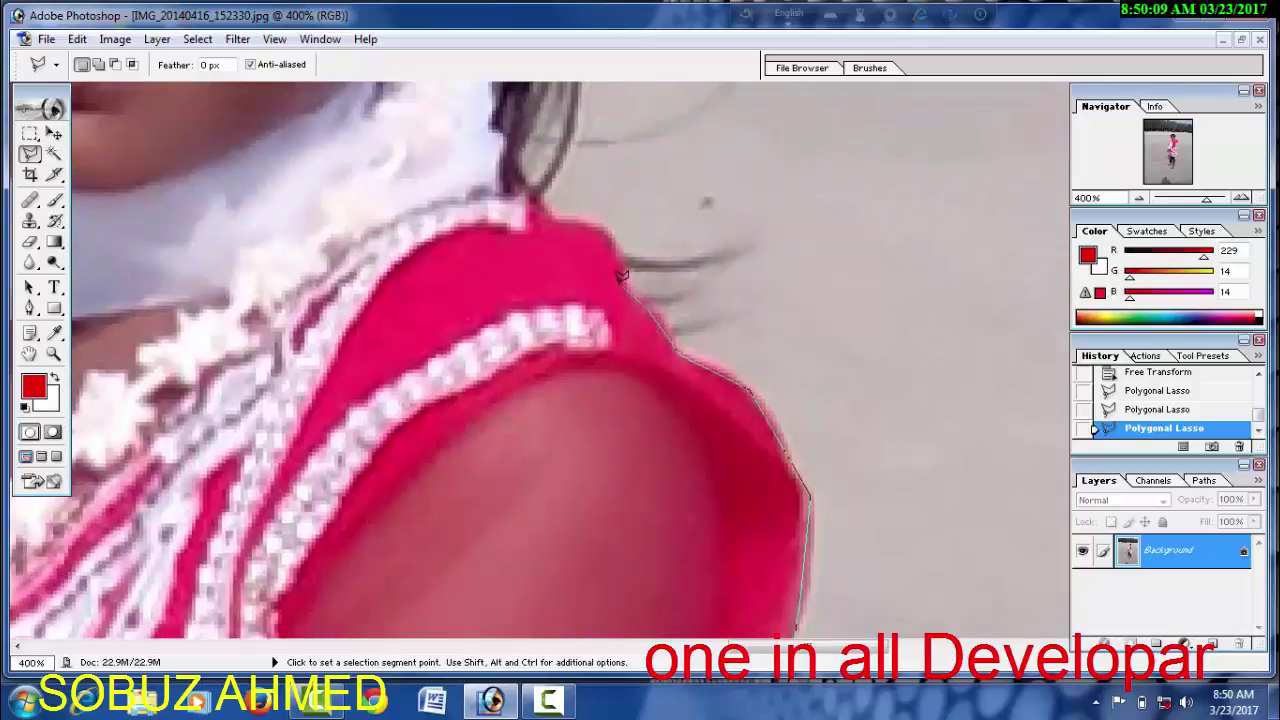
pyautogui.click(618, 234)
pyautogui.click(589, 216)
pyautogui.click(559, 208)
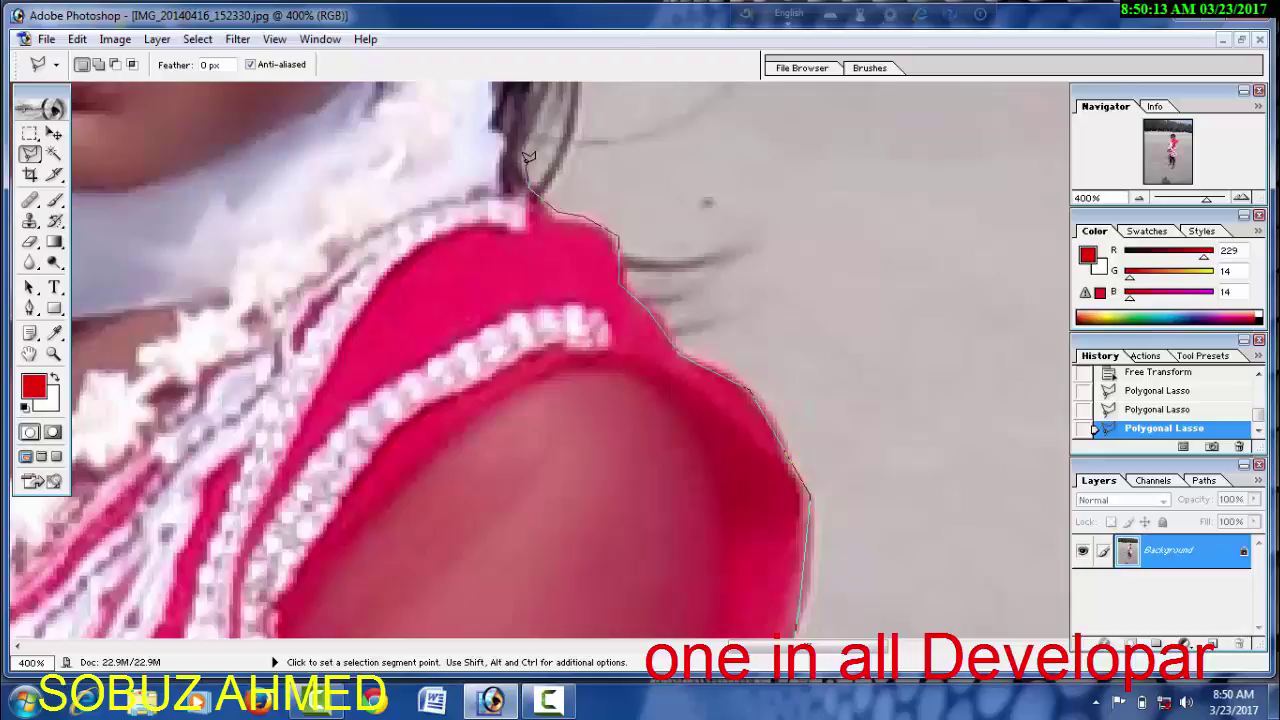
# Trace the outline up the back of the hair from below the ear
pyautogui.scroll(3, 528, 157)
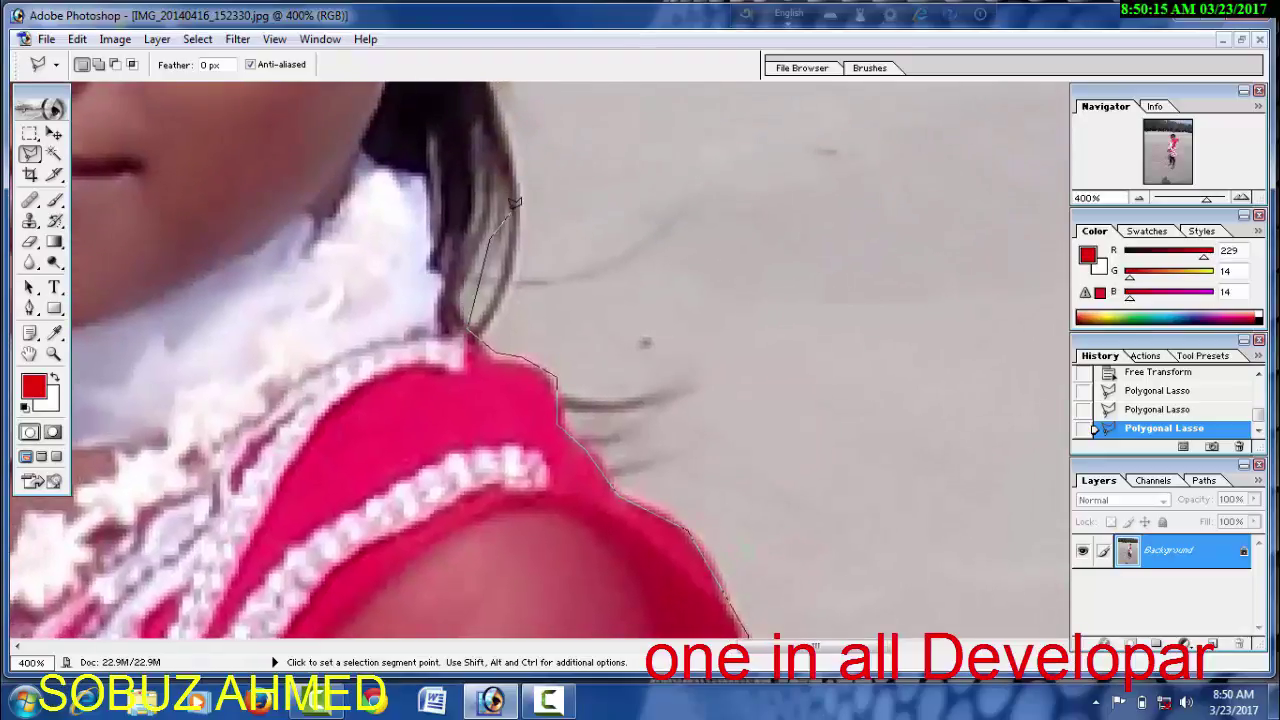
pyautogui.scroll(5, 512, 170)
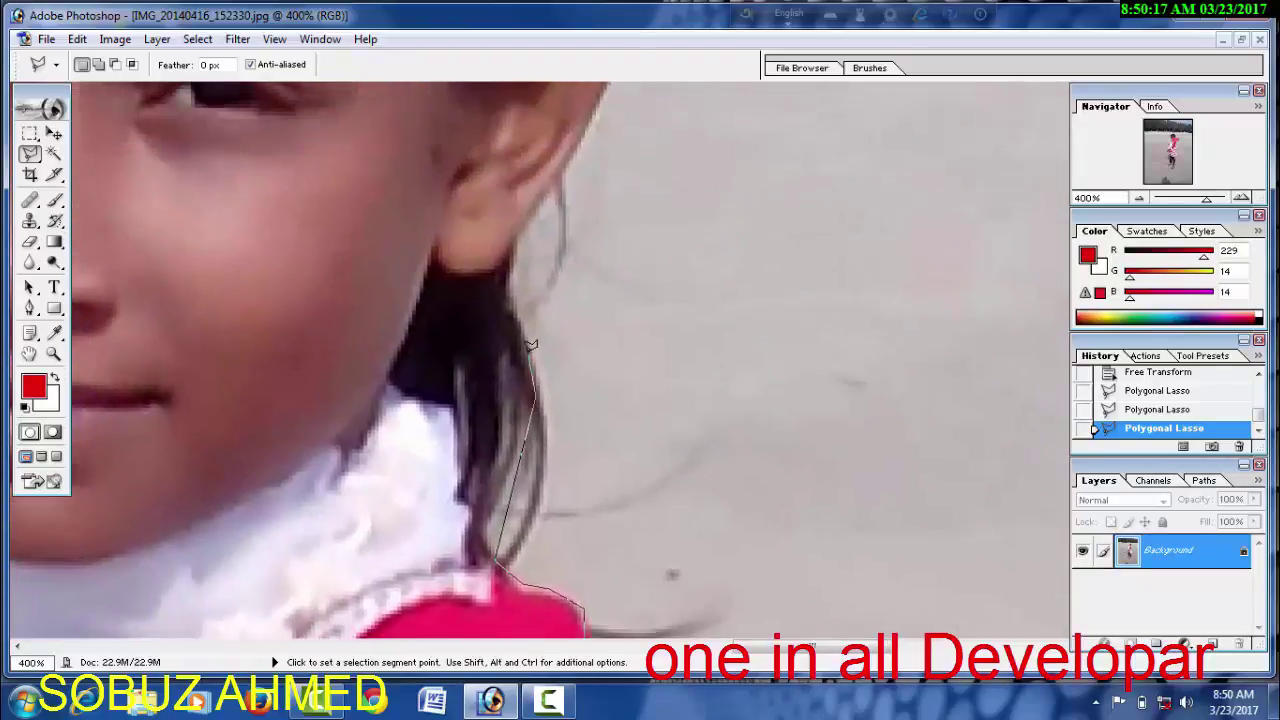
pyautogui.click(519, 300)
pyautogui.scroll(3, 519, 240)
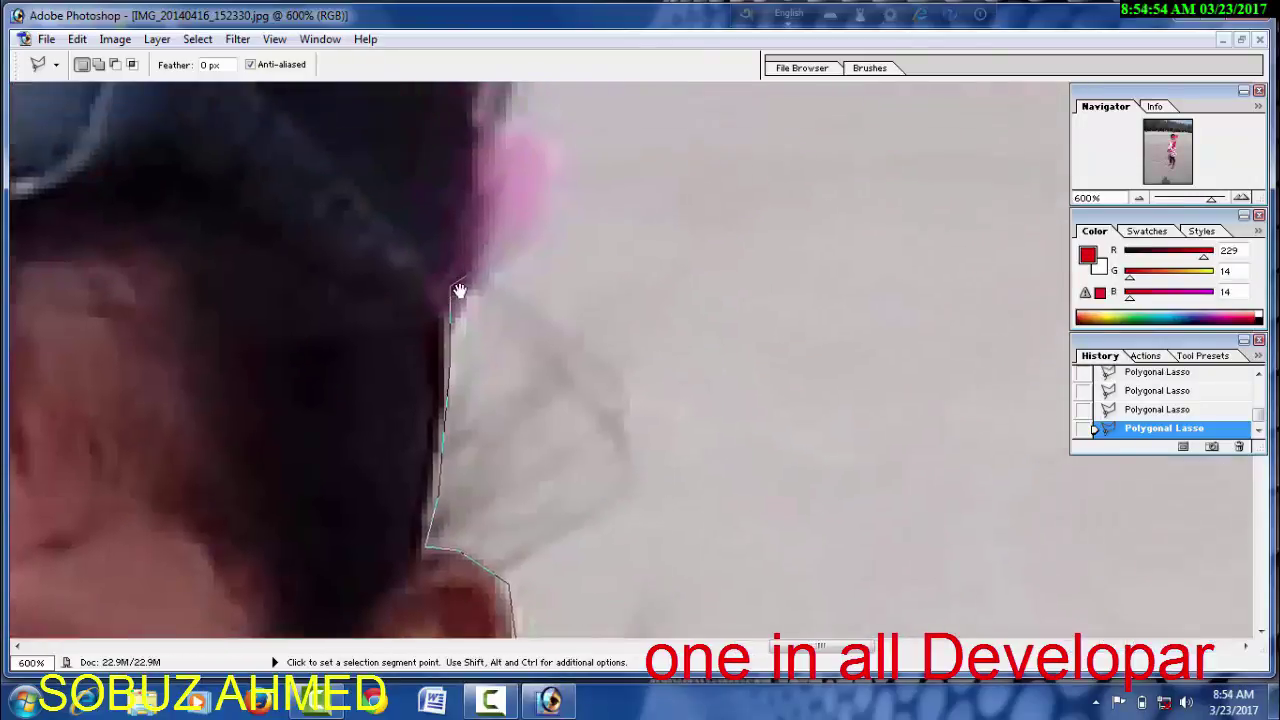
pyautogui.click(440, 358)
pyautogui.click(410, 215)
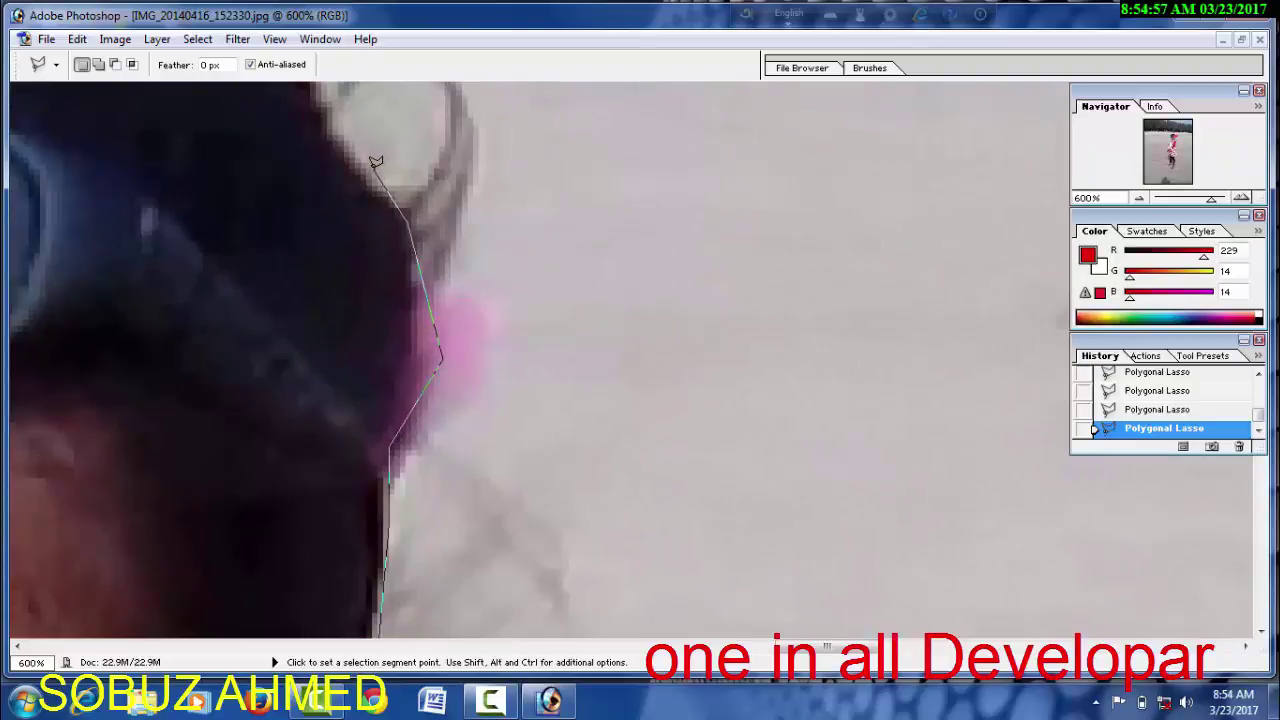
pyautogui.moveTo(371, 163); pyautogui.dragTo(443, 434)
pyautogui.click(335, 256)
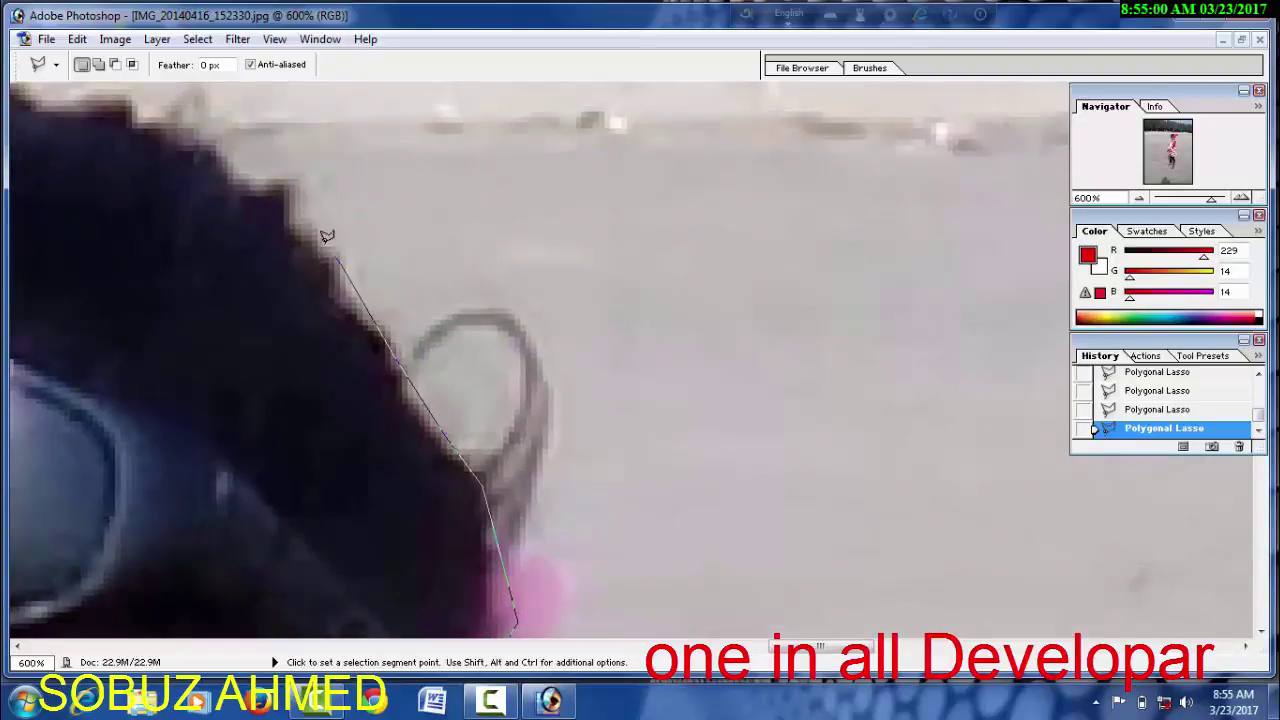
pyautogui.click(288, 192)
# Trace across the top of the head and around the sunglasses
pyautogui.moveTo(235, 137); pyautogui.dragTo(443, 357)
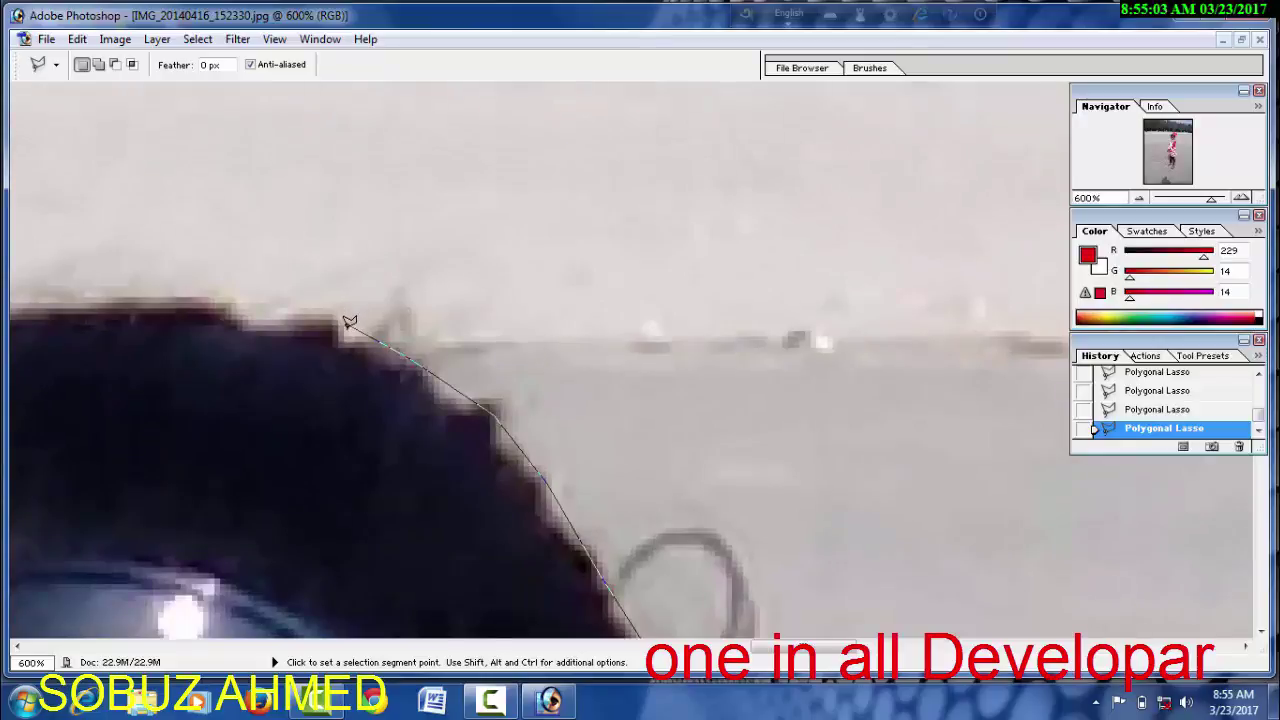
pyautogui.click(236, 305)
pyautogui.moveTo(125, 311); pyautogui.dragTo(635, 346)
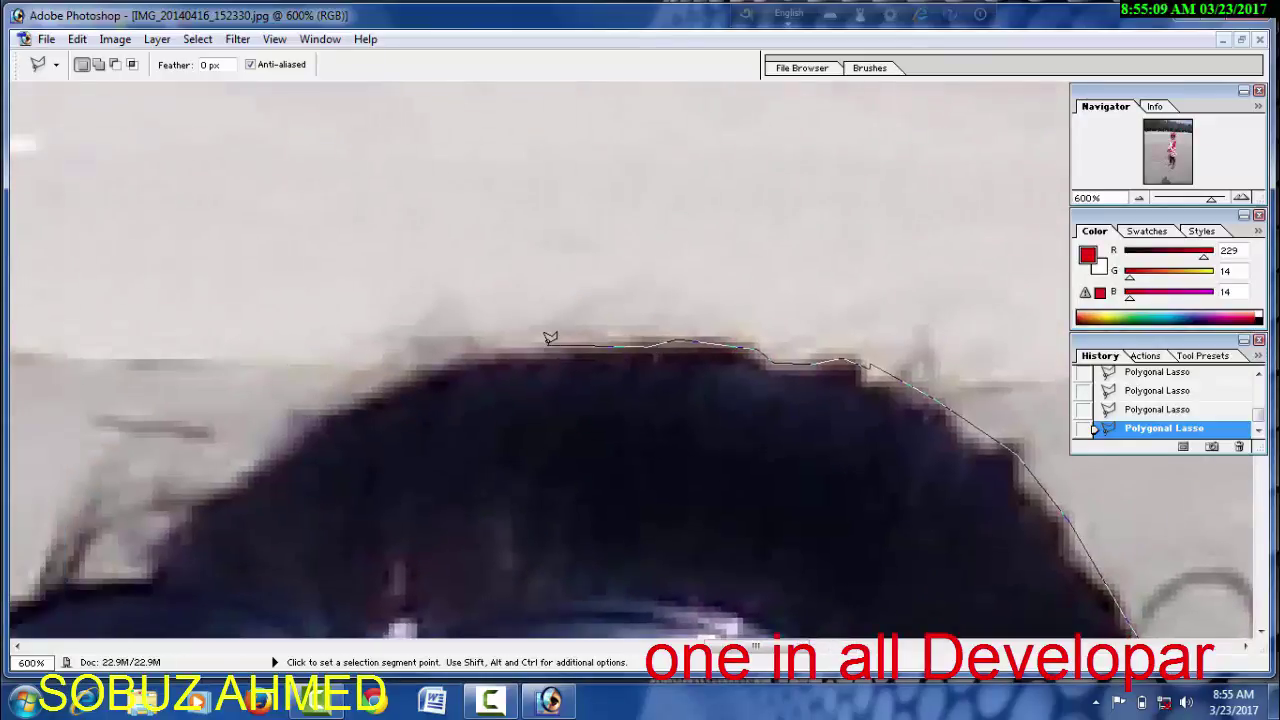
pyautogui.click(540, 350)
pyautogui.click(440, 368)
pyautogui.click(320, 415)
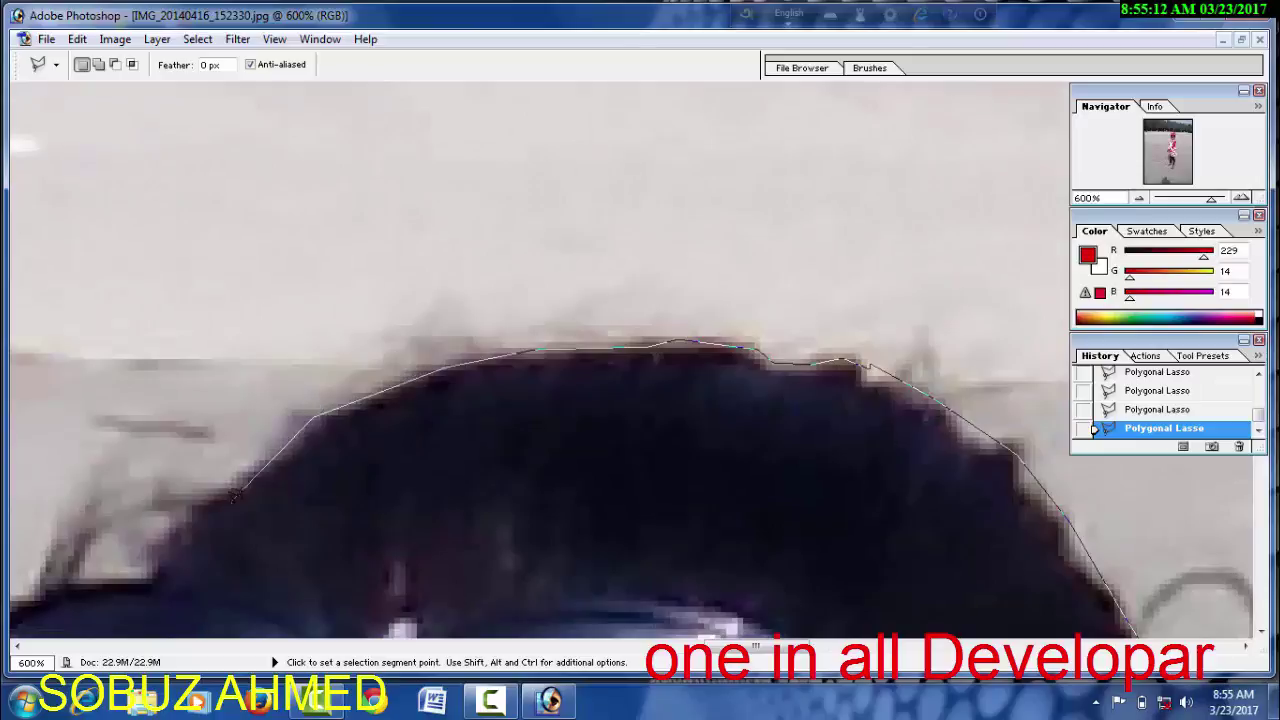
pyautogui.moveTo(255, 462); pyautogui.dragTo(810, 180)
pyautogui.click(645, 340)
pyautogui.click(535, 345)
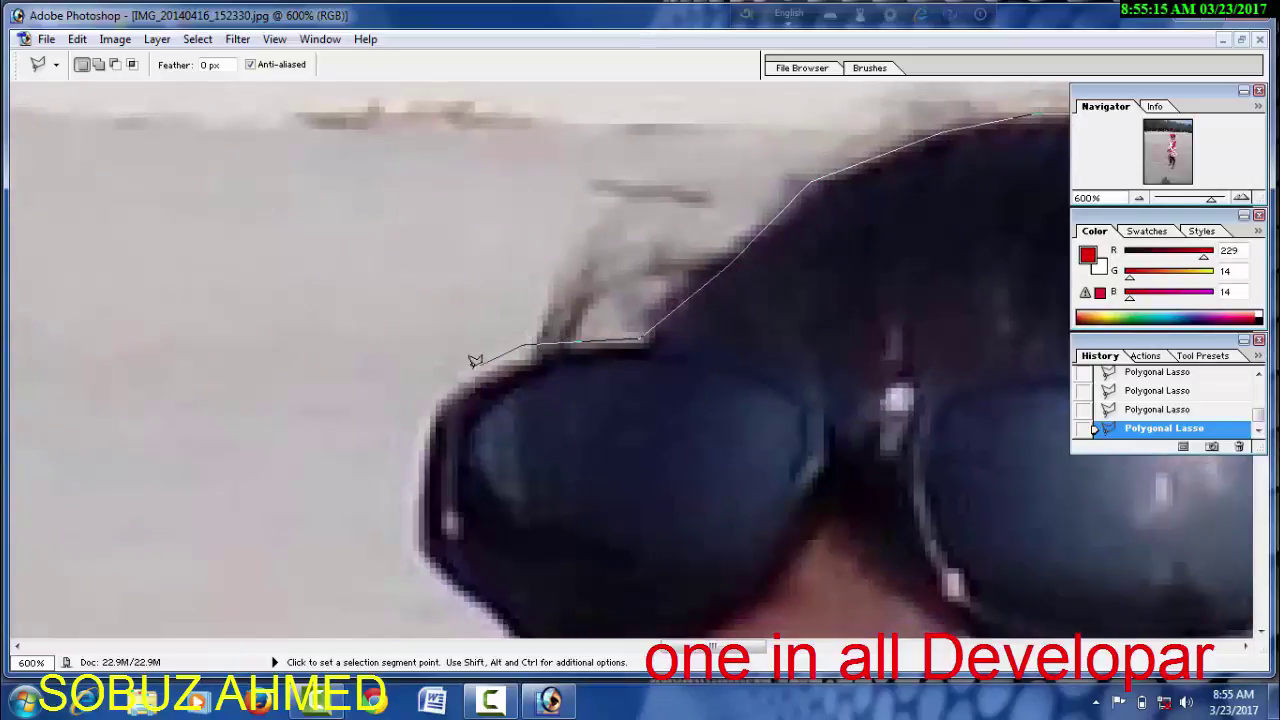
pyautogui.click(437, 400)
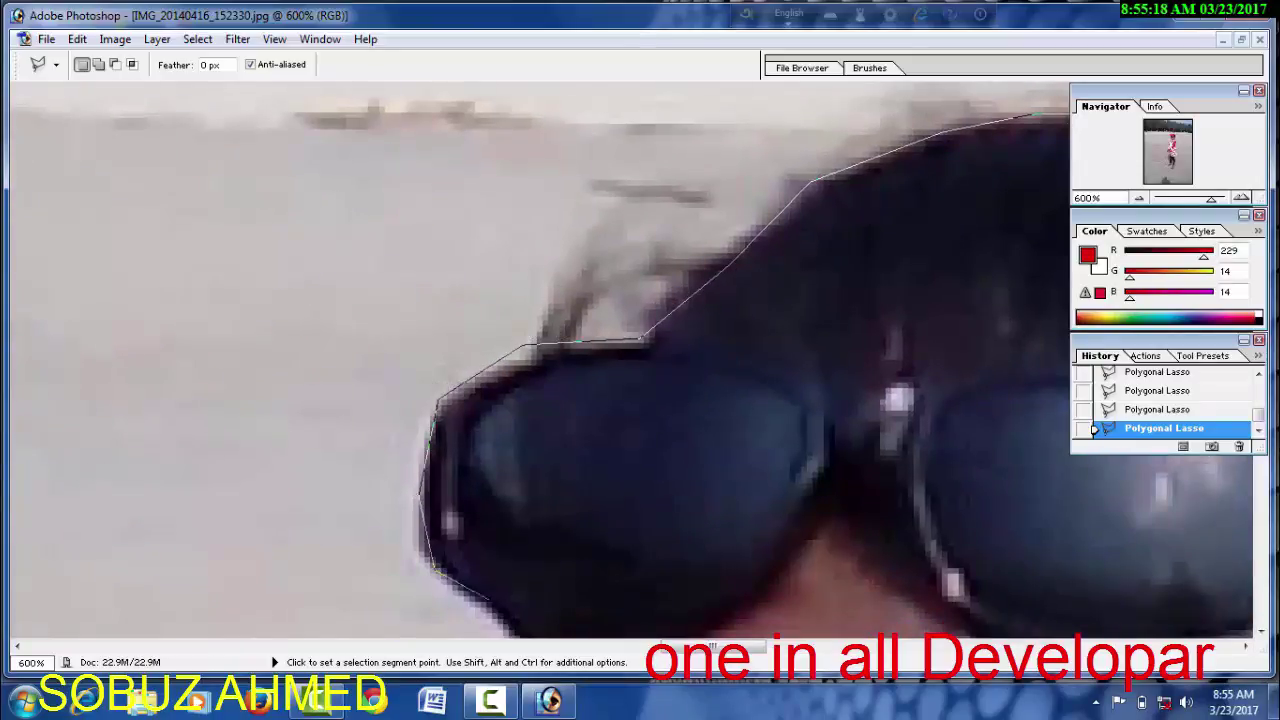
pyautogui.moveTo(505, 628); pyautogui.dragTo(370, 213)
# Trace the outline down the cheek and chin toward the collar
pyautogui.click(390, 250)
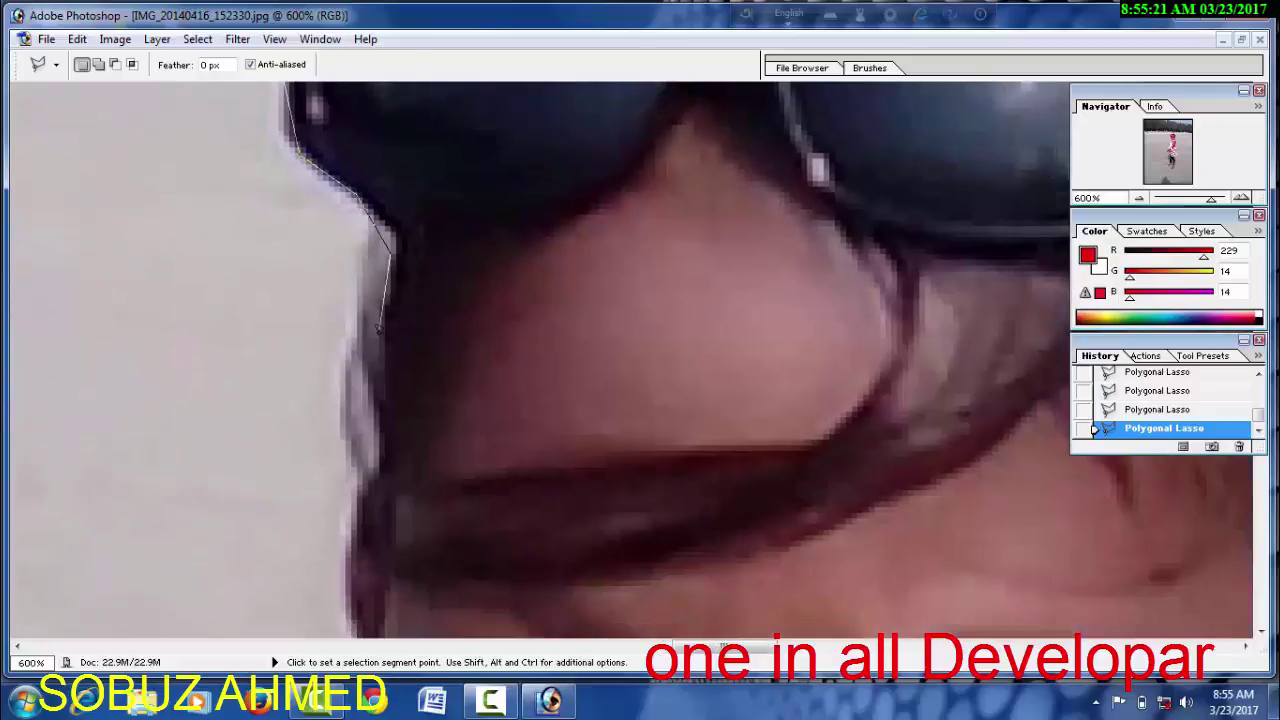
pyautogui.moveTo(352, 560); pyautogui.dragTo(286, 300)
pyautogui.click(323, 435)
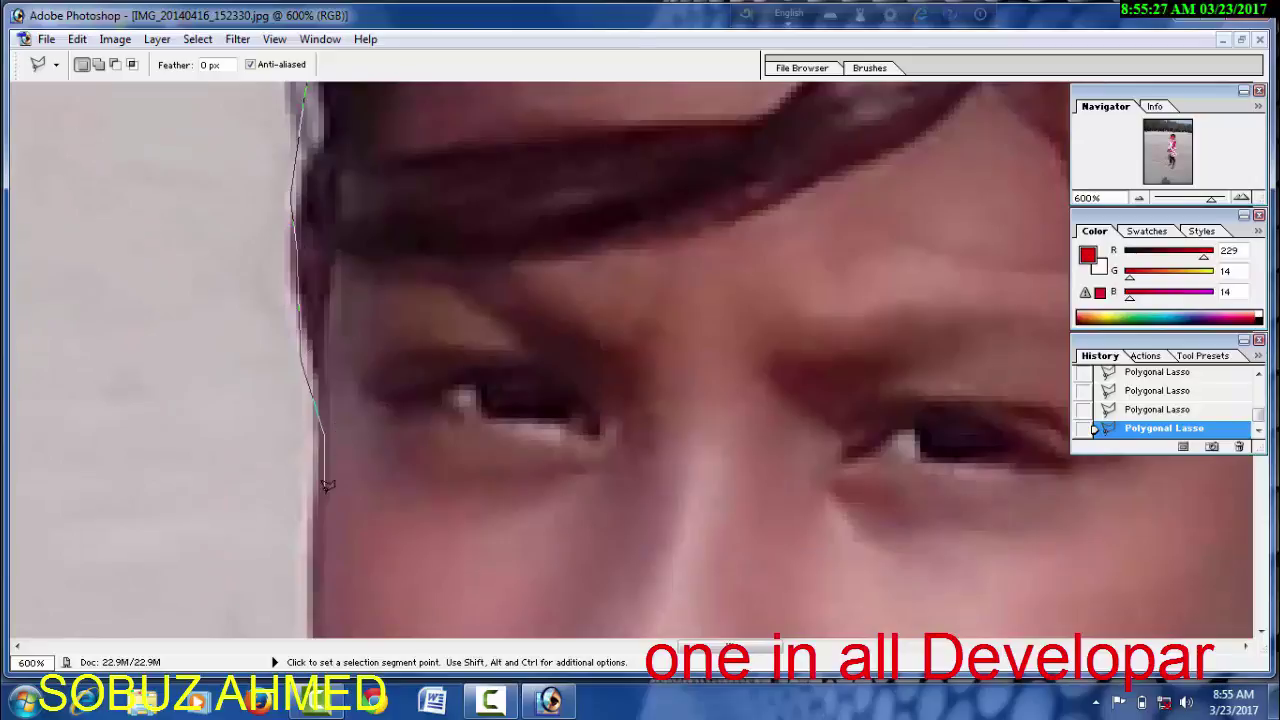
pyautogui.moveTo(313, 593); pyautogui.dragTo(271, 286)
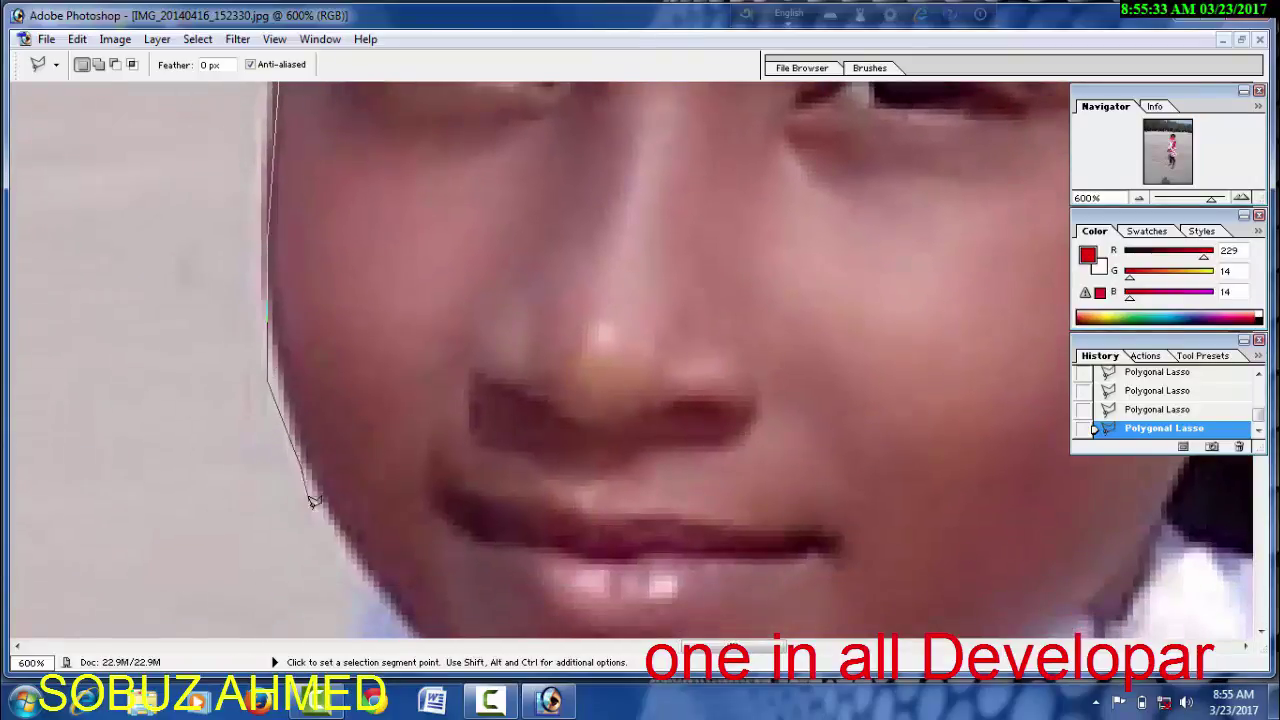
pyautogui.moveTo(350, 545); pyautogui.dragTo(268, 303)
pyautogui.click(268, 303)
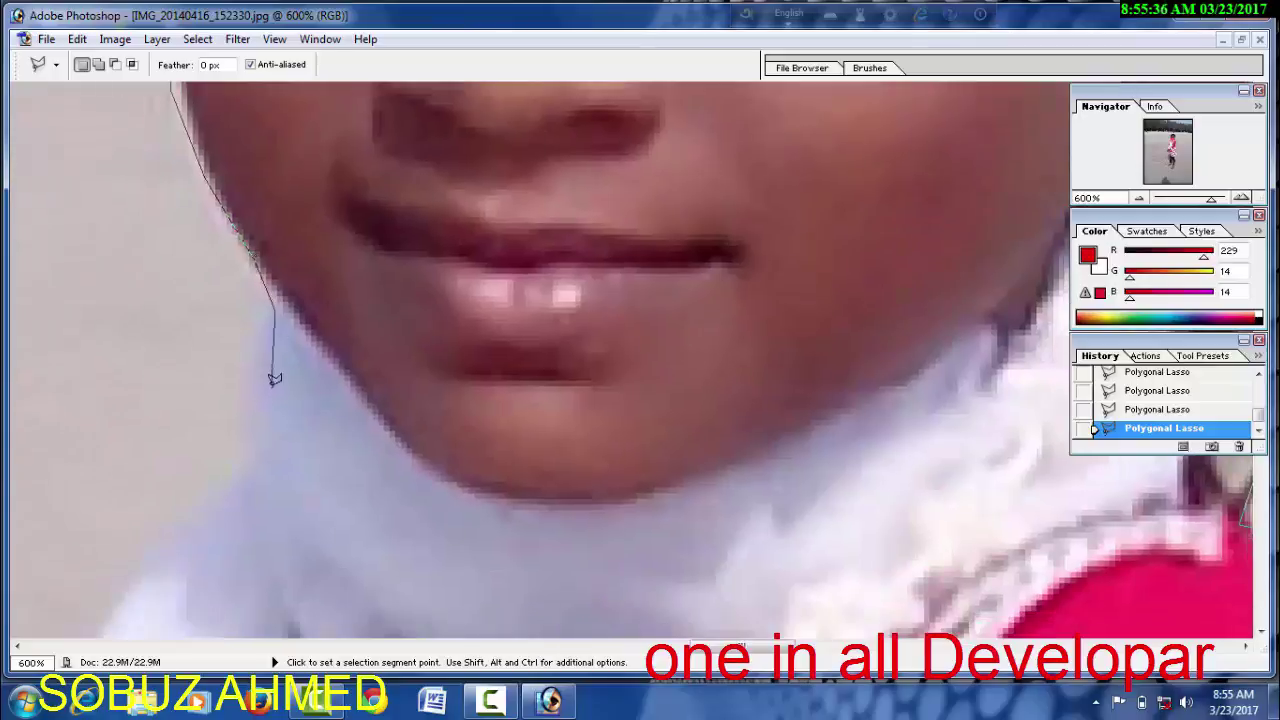
pyautogui.click(234, 486)
pyautogui.click(134, 580)
# Continue the outline down the collar lace and the red stripe's edge
pyautogui.moveTo(134, 580)
pyautogui.mouseDown()
pyautogui.moveTo(96, 330)
pyautogui.moveTo(309, 263)
pyautogui.moveTo(366, 277)
pyautogui.mouseUp()
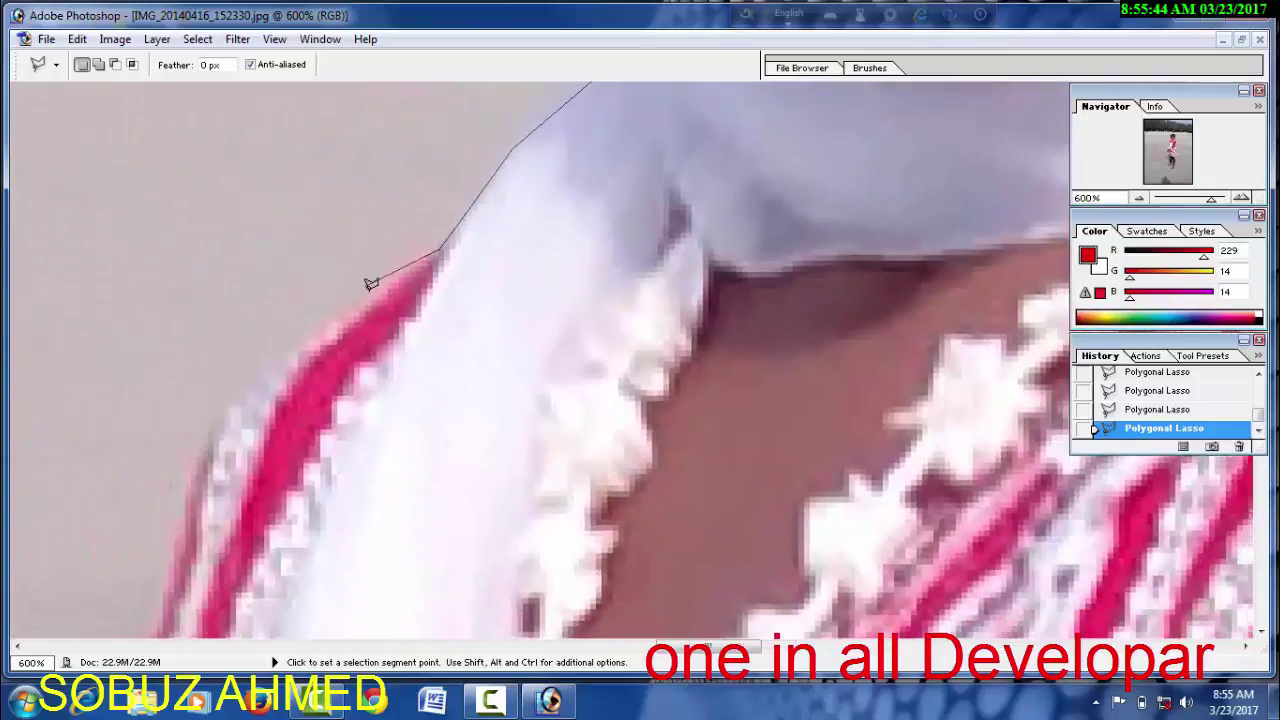
pyautogui.click(268, 361)
pyautogui.click(238, 389)
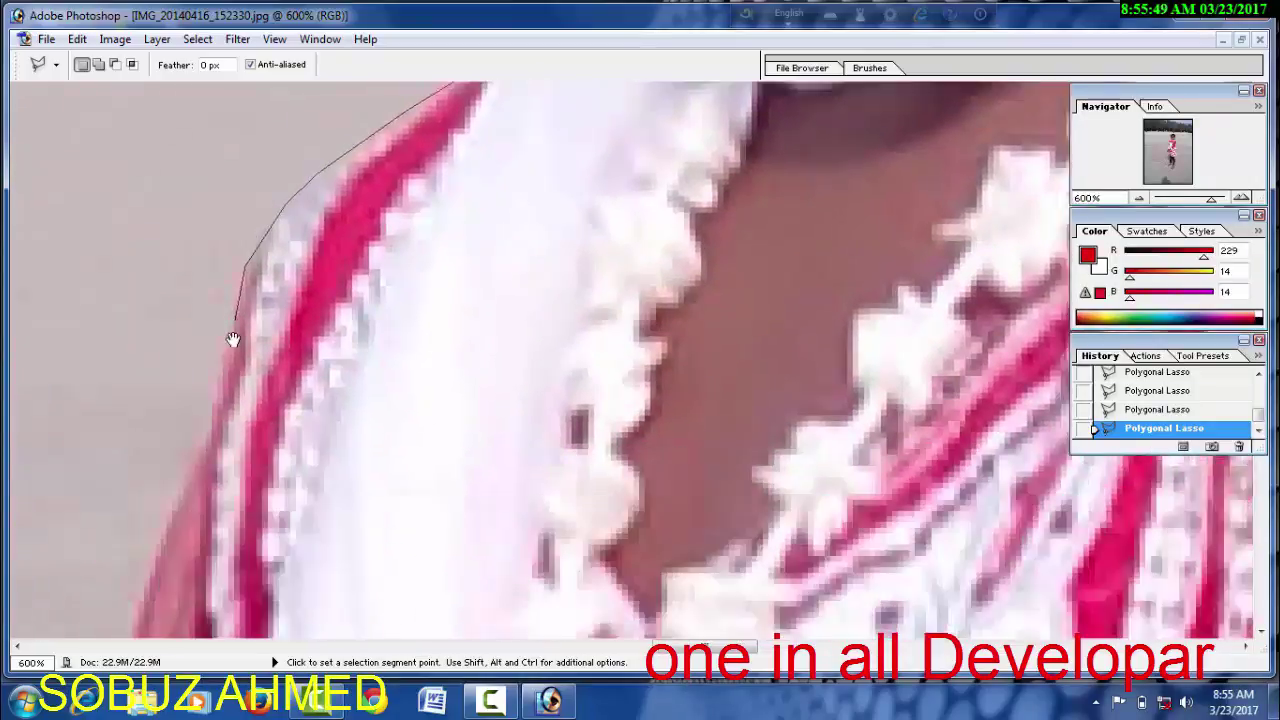
pyautogui.moveTo(188, 500); pyautogui.dragTo(286, 206)
pyautogui.click(252, 320)
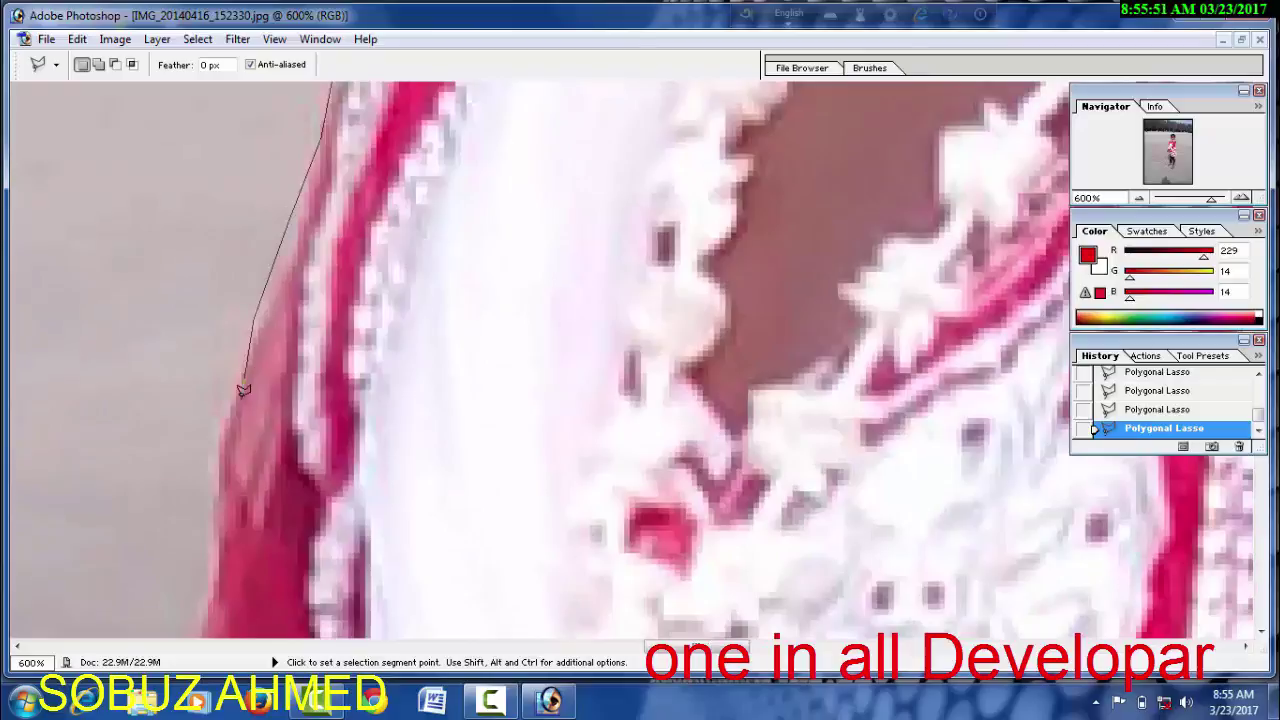
pyautogui.moveTo(214, 543); pyautogui.dragTo(194, 206)
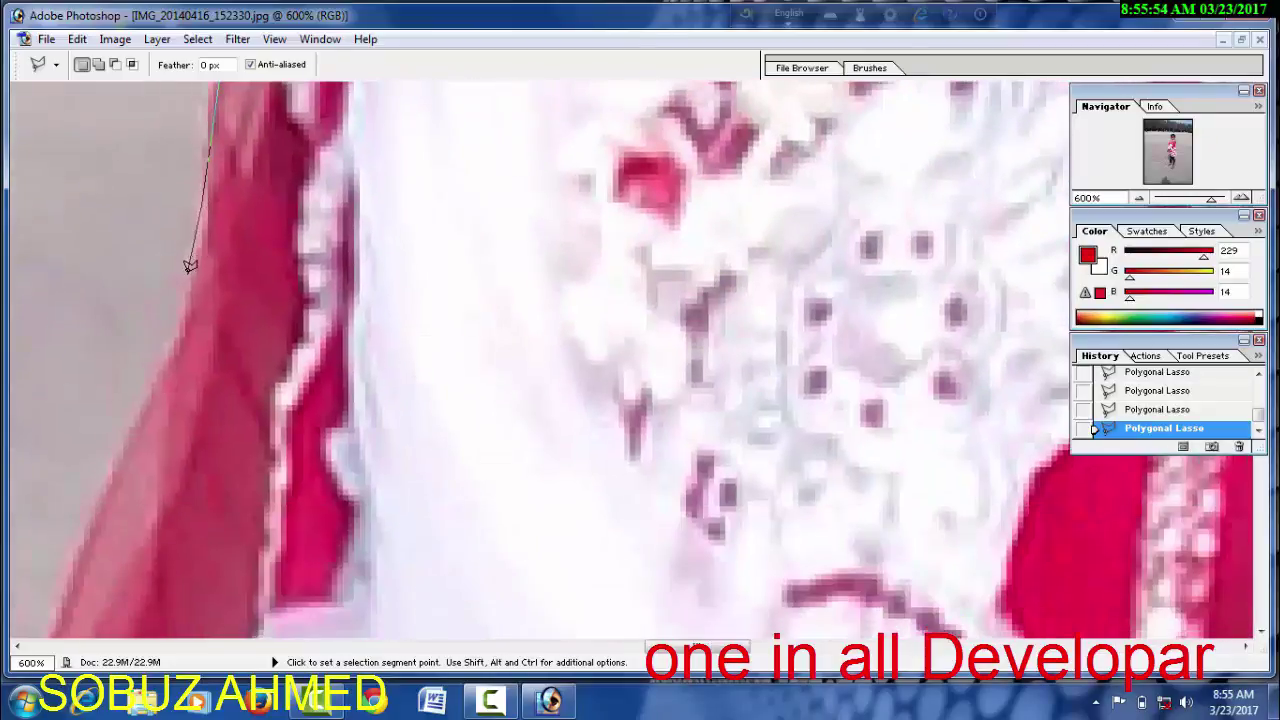
pyautogui.click(181, 328)
pyautogui.click(84, 533)
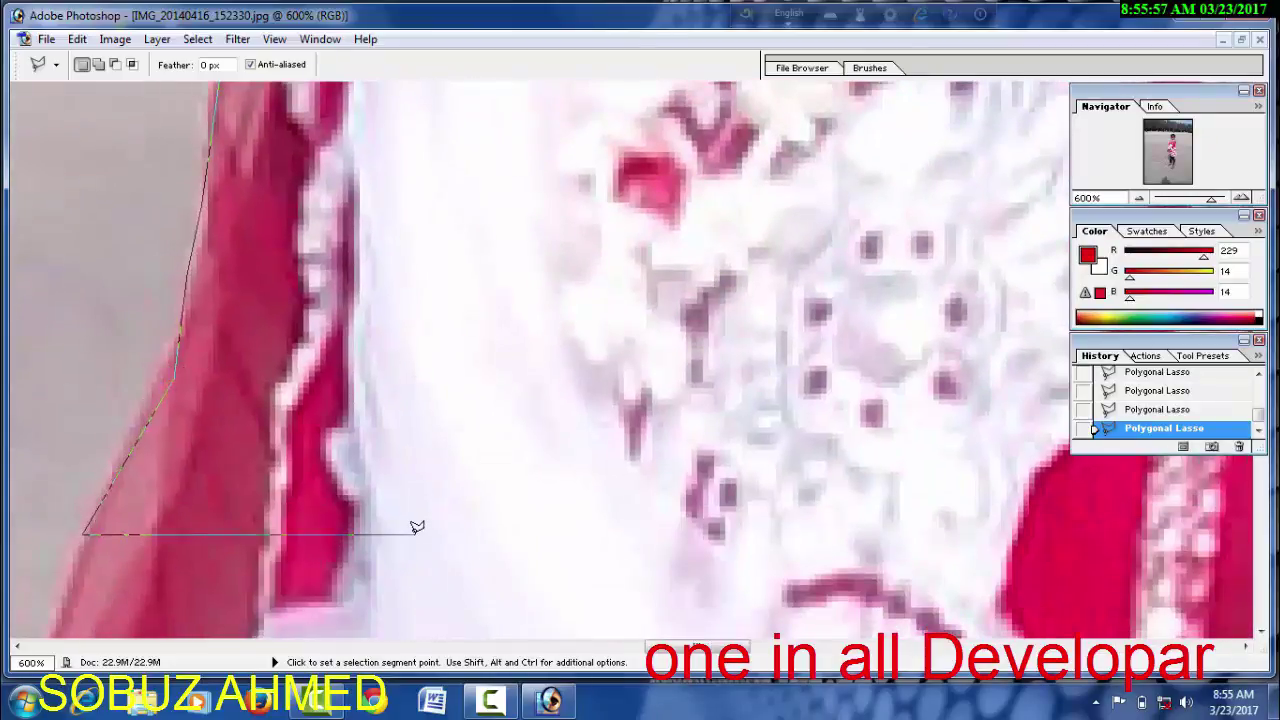
# Trace down the red stripe's left edge and the dress edge
pyautogui.moveTo(192, 500); pyautogui.dragTo(529, 131)
pyautogui.click(405, 258)
pyautogui.click(379, 348)
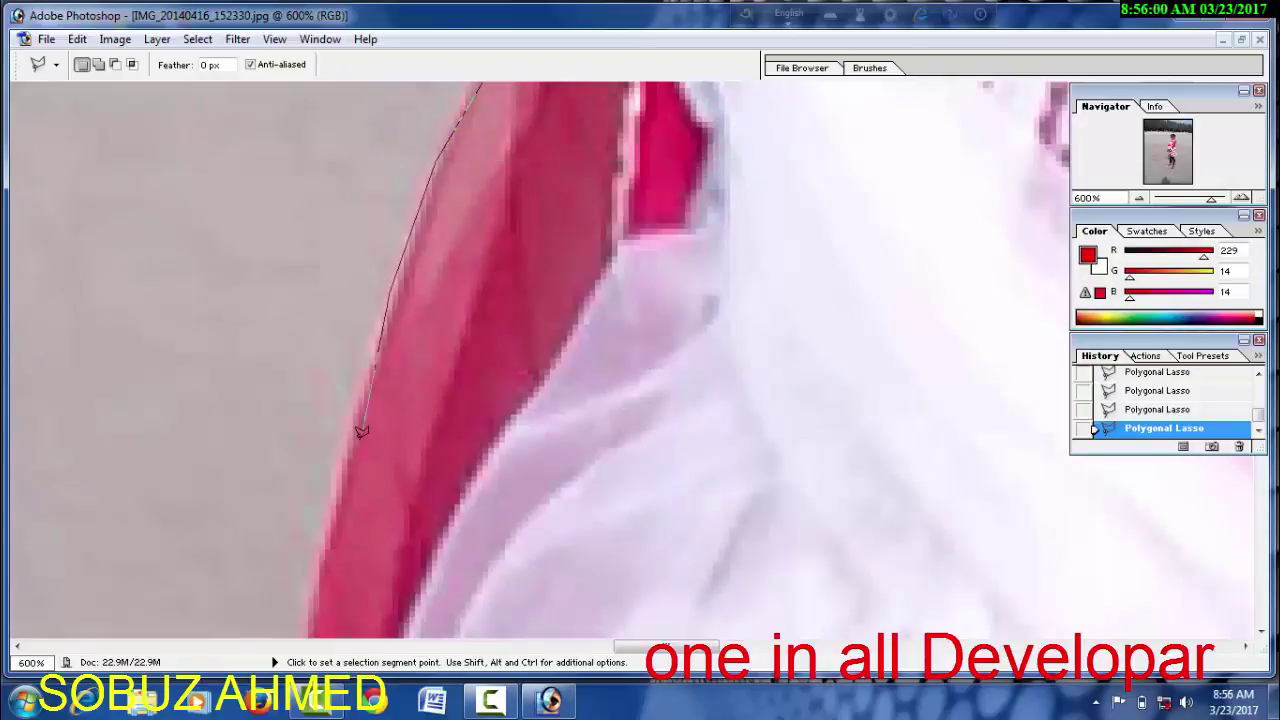
pyautogui.click(355, 425)
pyautogui.moveTo(320, 580); pyautogui.dragTo(336, 317)
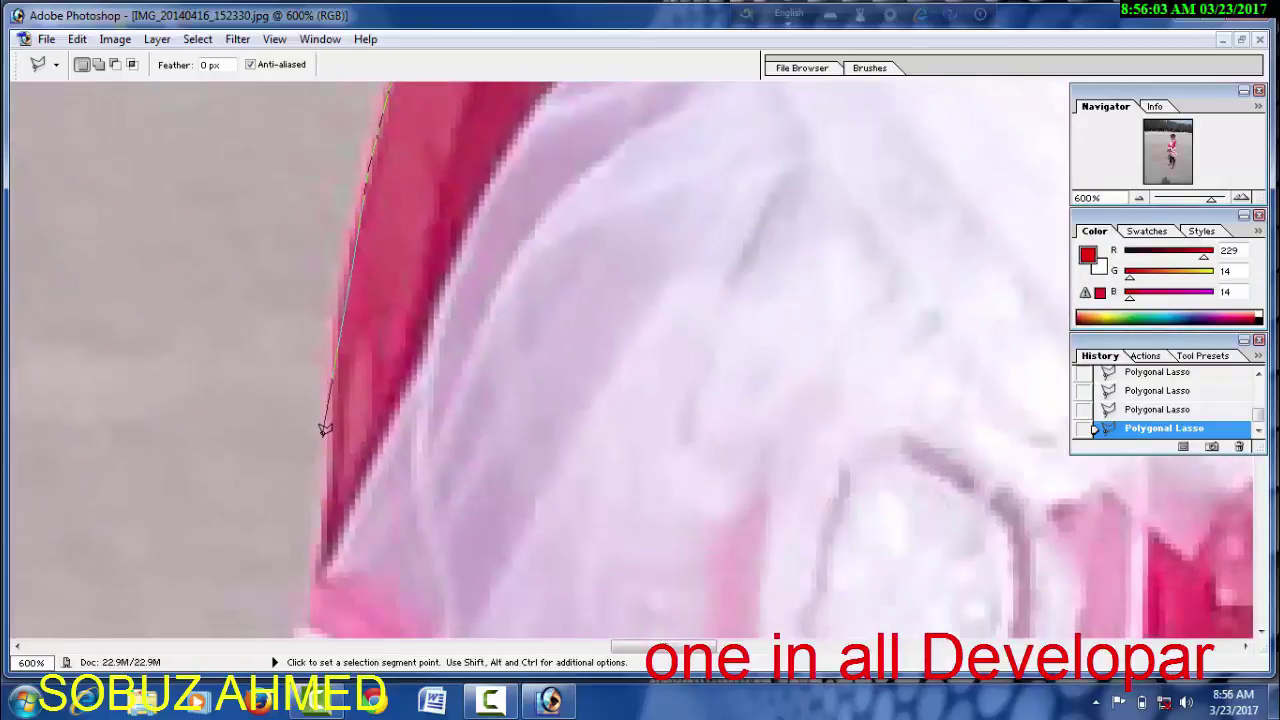
pyautogui.click(322, 432)
pyautogui.click(318, 578)
# Trace the lace hem's scallops down to the girl's arm
pyautogui.moveTo(318, 578); pyautogui.dragTo(389, 217)
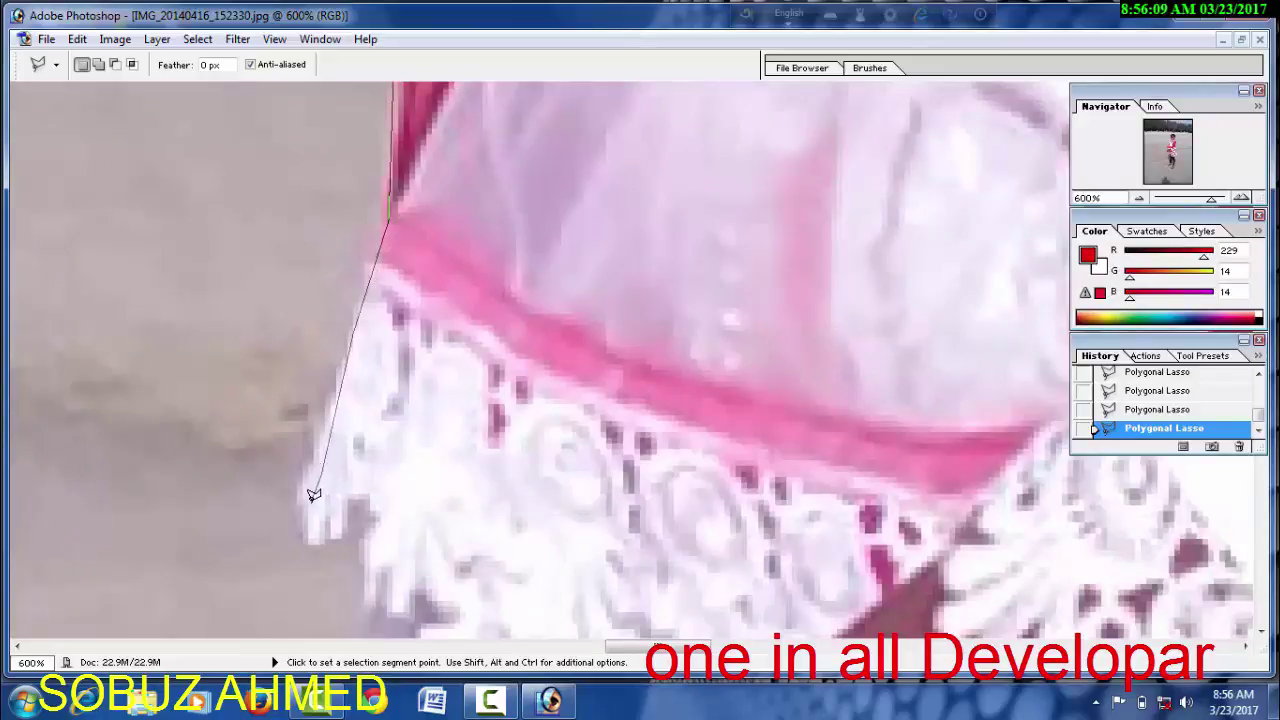
pyautogui.click(335, 516)
pyautogui.click(378, 583)
pyautogui.moveTo(378, 583); pyautogui.dragTo(334, 357)
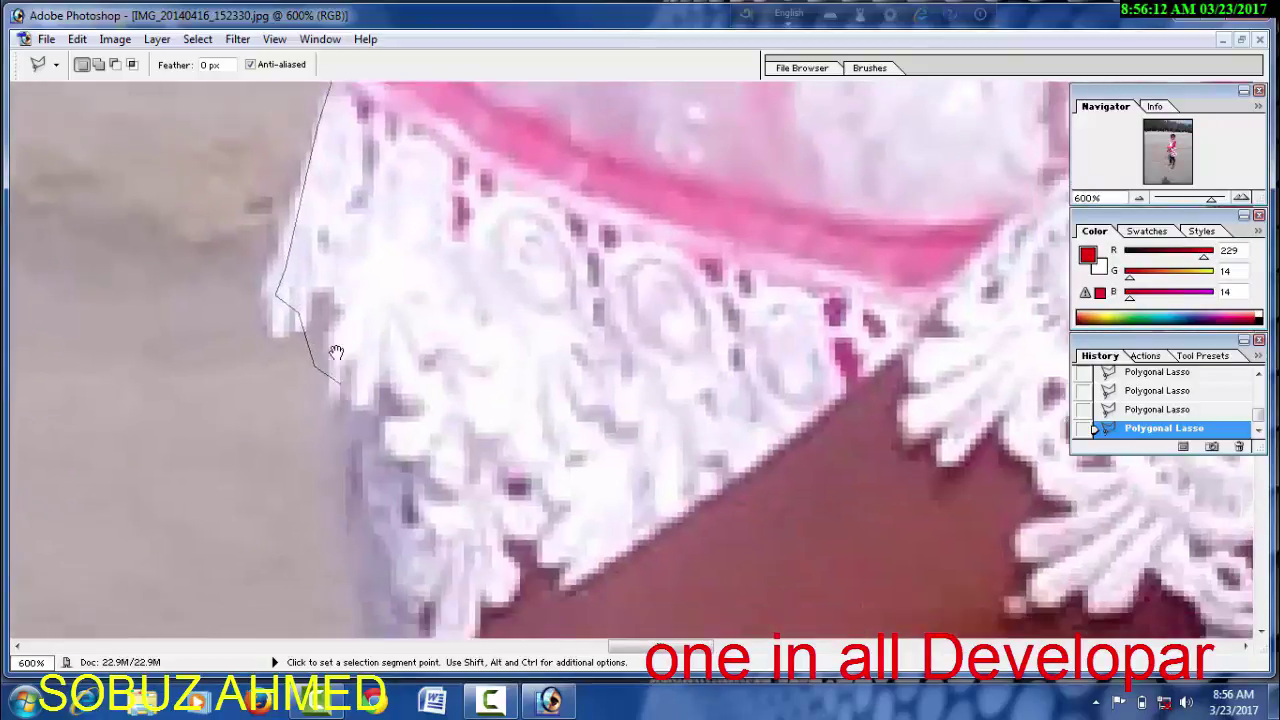
pyautogui.click(345, 370)
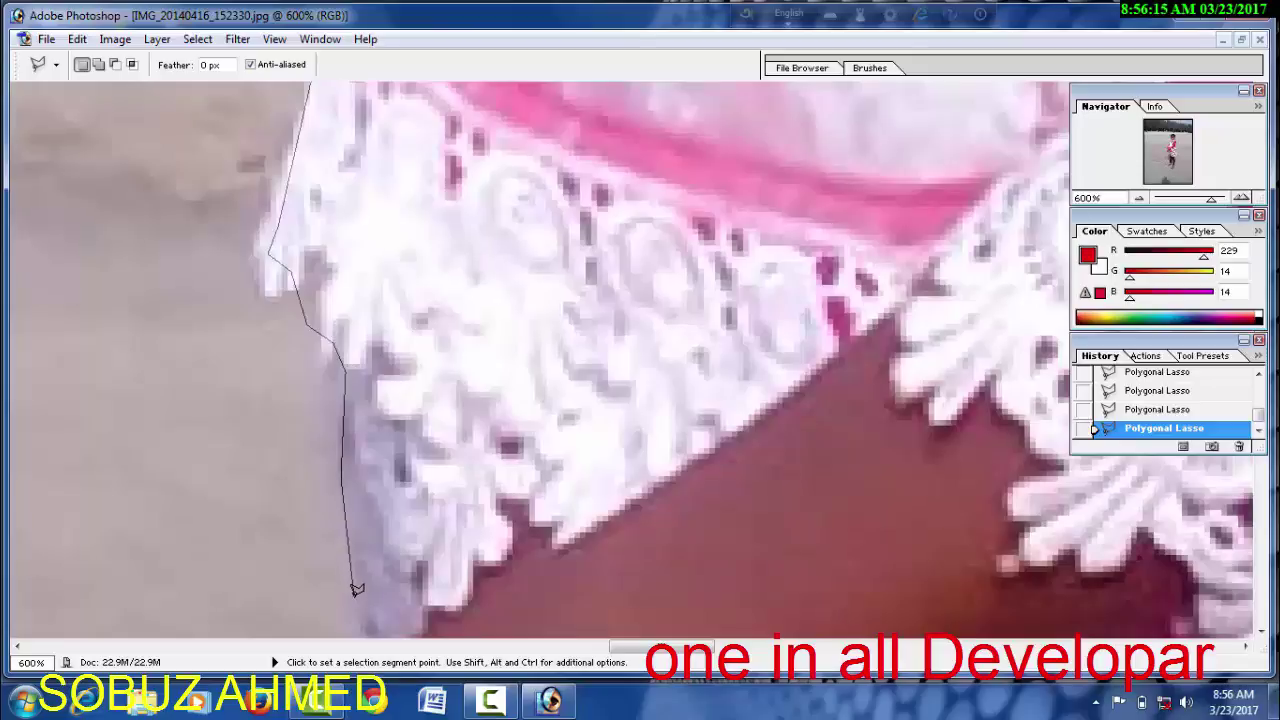
pyautogui.moveTo(351, 586); pyautogui.dragTo(359, 316)
# Trace the outline from the lace down the arm, around the fist, back to the dress
pyautogui.click(362, 368)
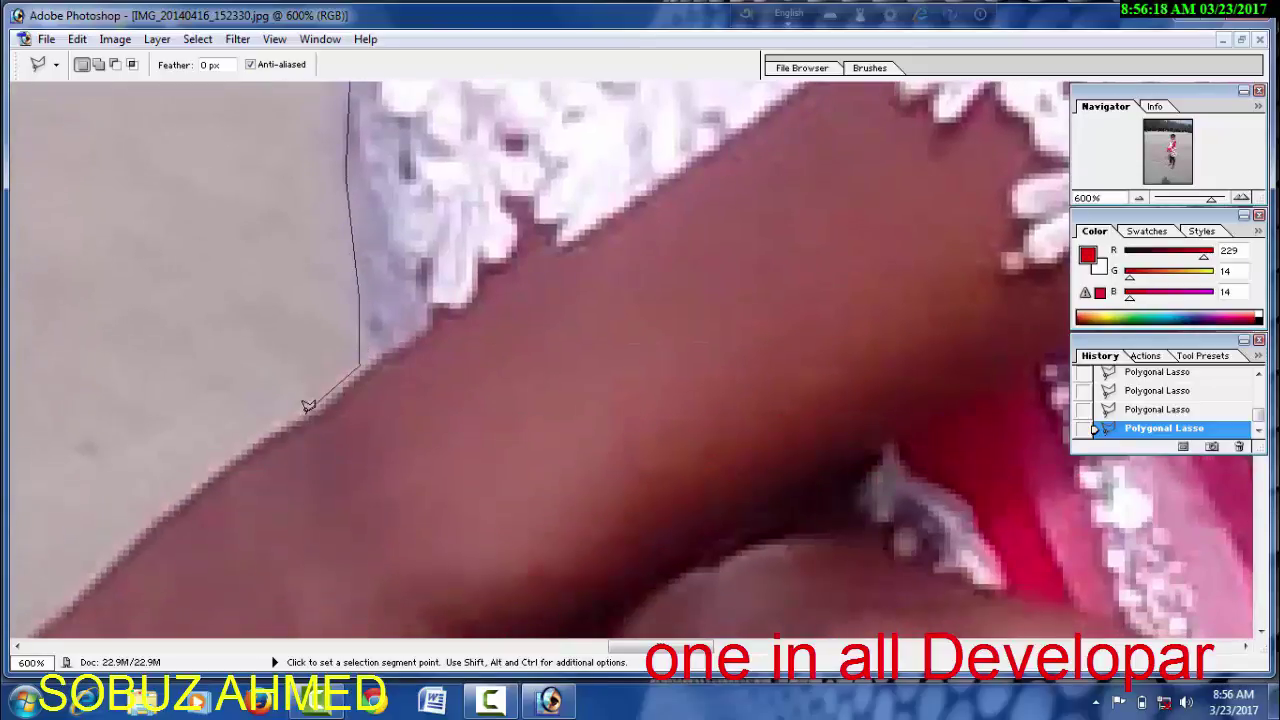
pyautogui.moveTo(206, 481); pyautogui.dragTo(386, 254)
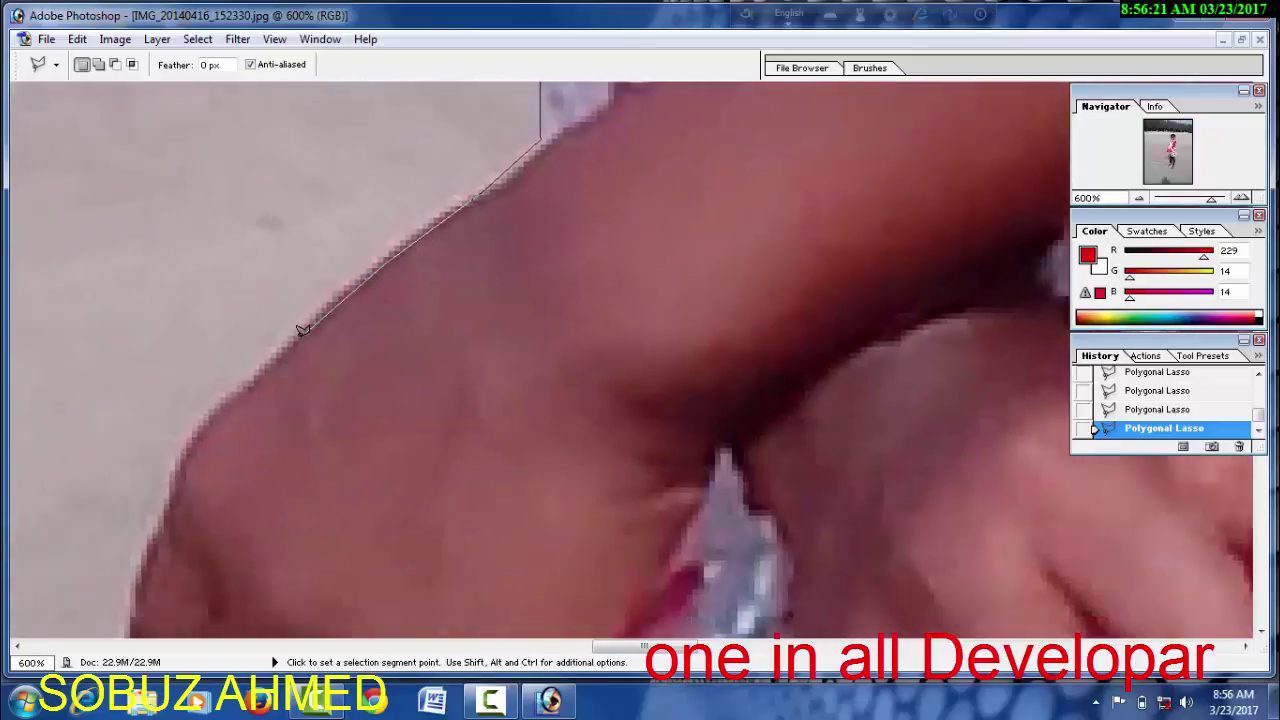
pyautogui.click(206, 425)
pyautogui.moveTo(143, 568); pyautogui.dragTo(200, 186)
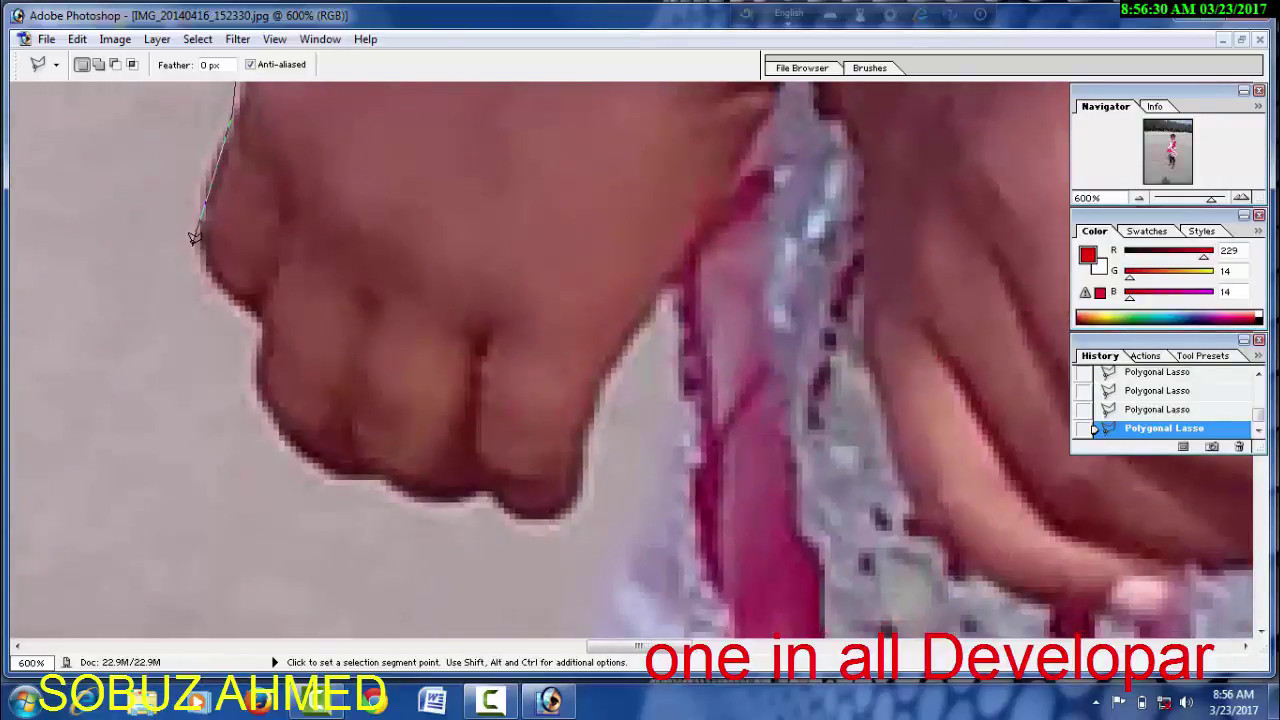
pyautogui.click(194, 244)
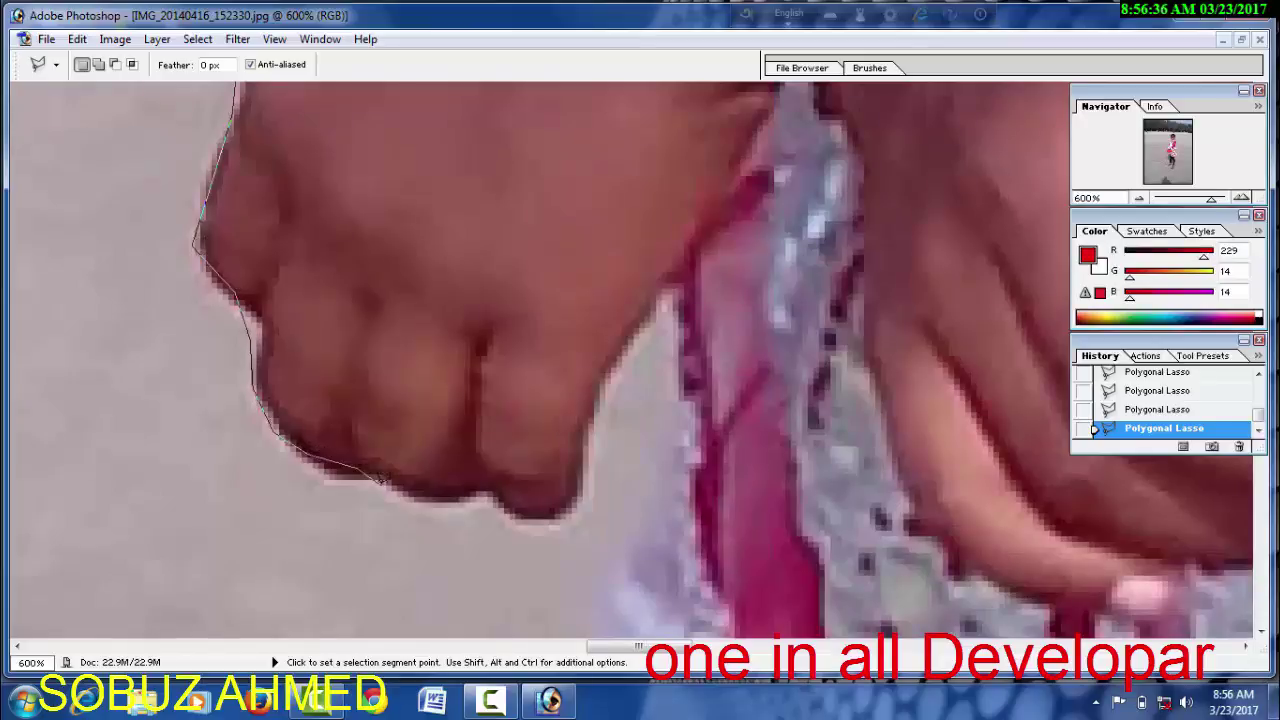
pyautogui.click(492, 481)
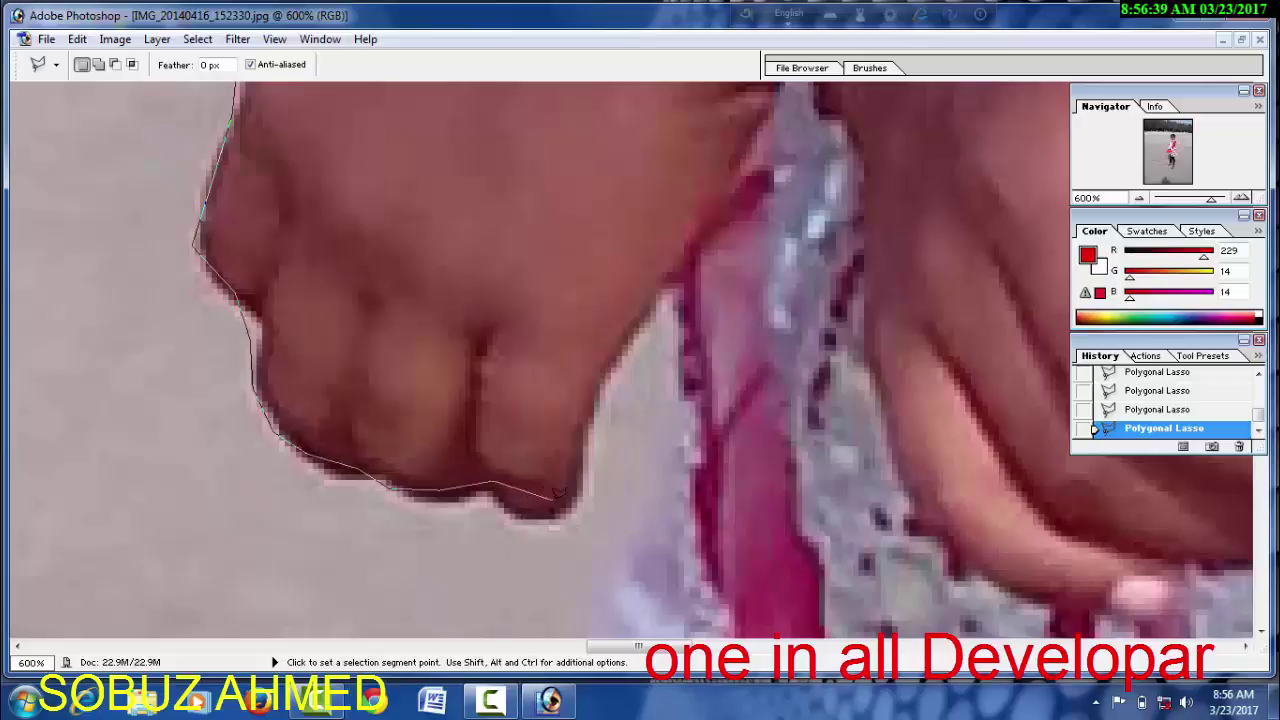
pyautogui.click(586, 421)
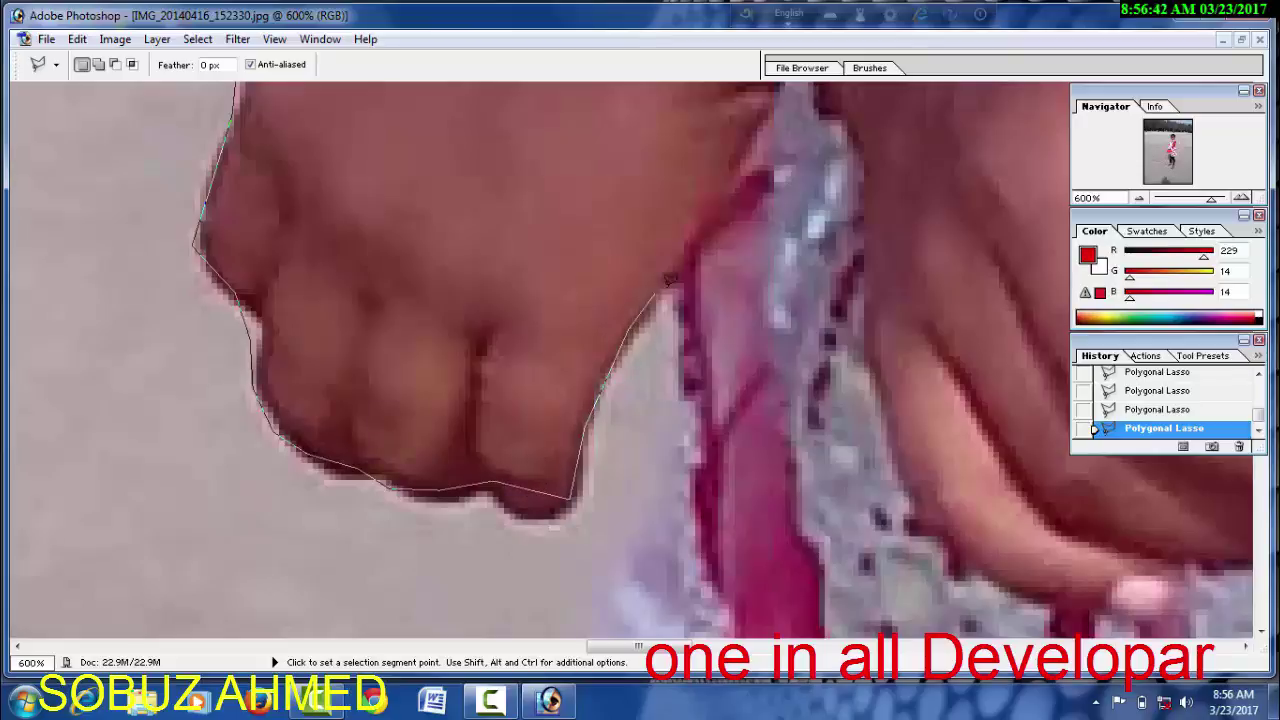
pyautogui.click(667, 485)
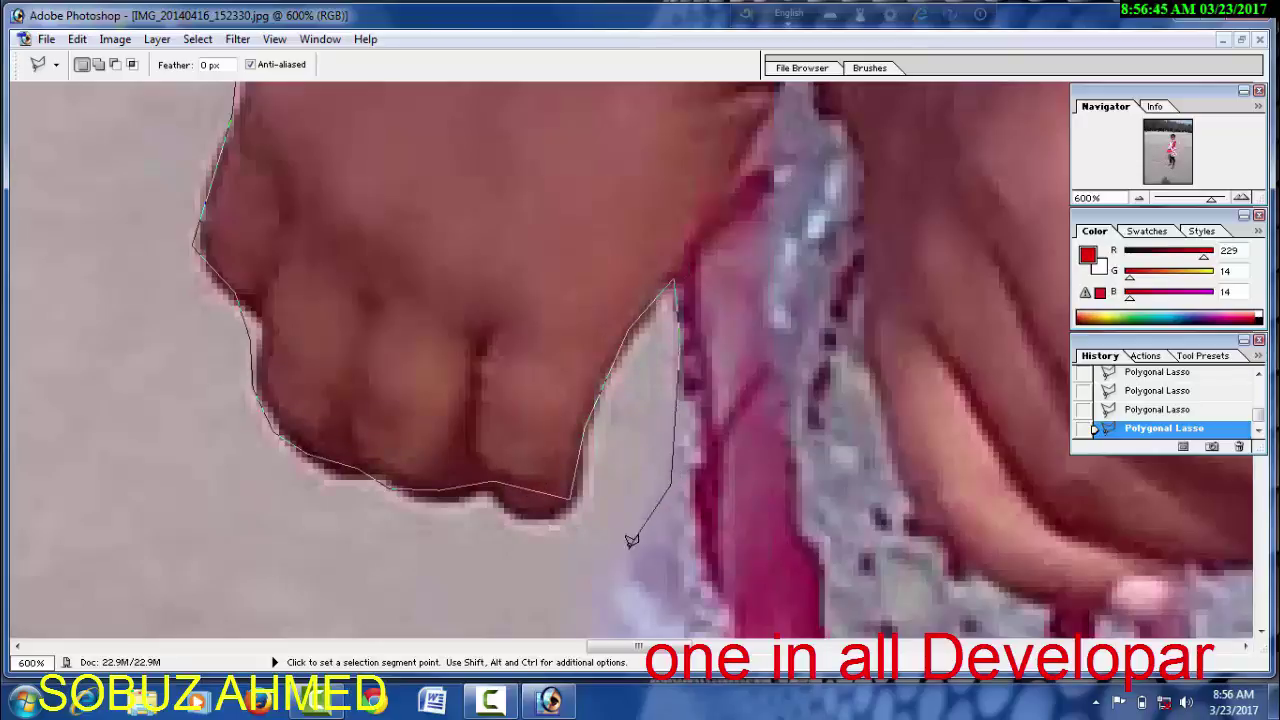
# Trace the girl's outline along the dress's lower edge and lace hem
pyautogui.moveTo(629, 590); pyautogui.dragTo(626, 312)
pyautogui.click(626, 312)
pyautogui.click(581, 348)
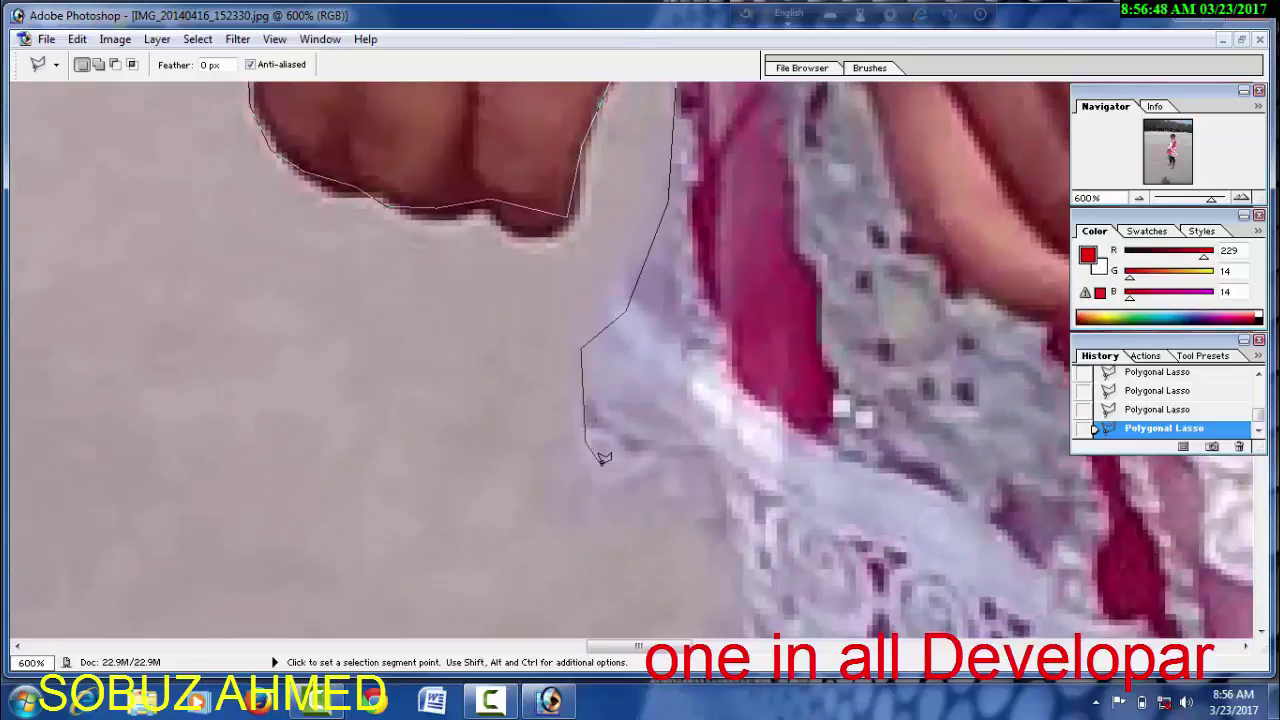
pyautogui.click(586, 440)
pyautogui.click(728, 563)
pyautogui.moveTo(728, 563); pyautogui.dragTo(621, 251)
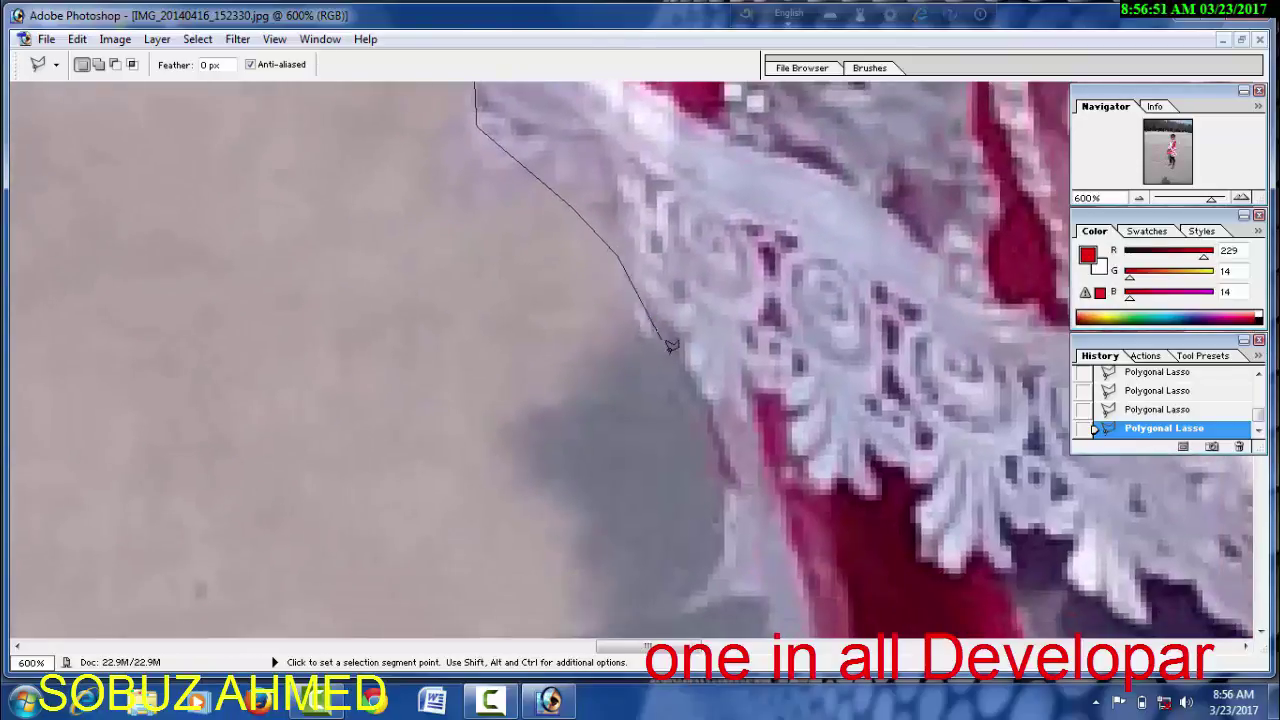
pyautogui.click(708, 400)
# Continue the outline past the red trim and lace, down the leggings' edge
pyautogui.moveTo(733, 558); pyautogui.dragTo(575, 265)
pyautogui.click(575, 265)
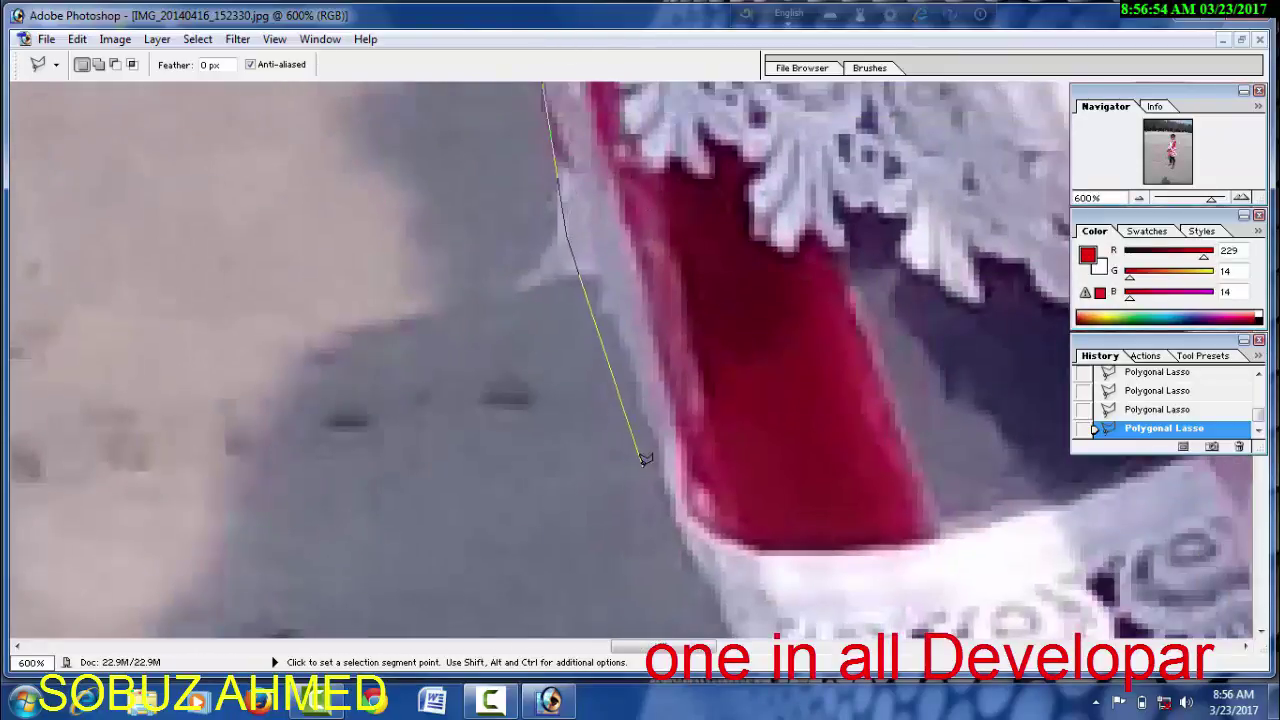
pyautogui.click(700, 562)
pyautogui.moveTo(700, 562); pyautogui.dragTo(570, 167)
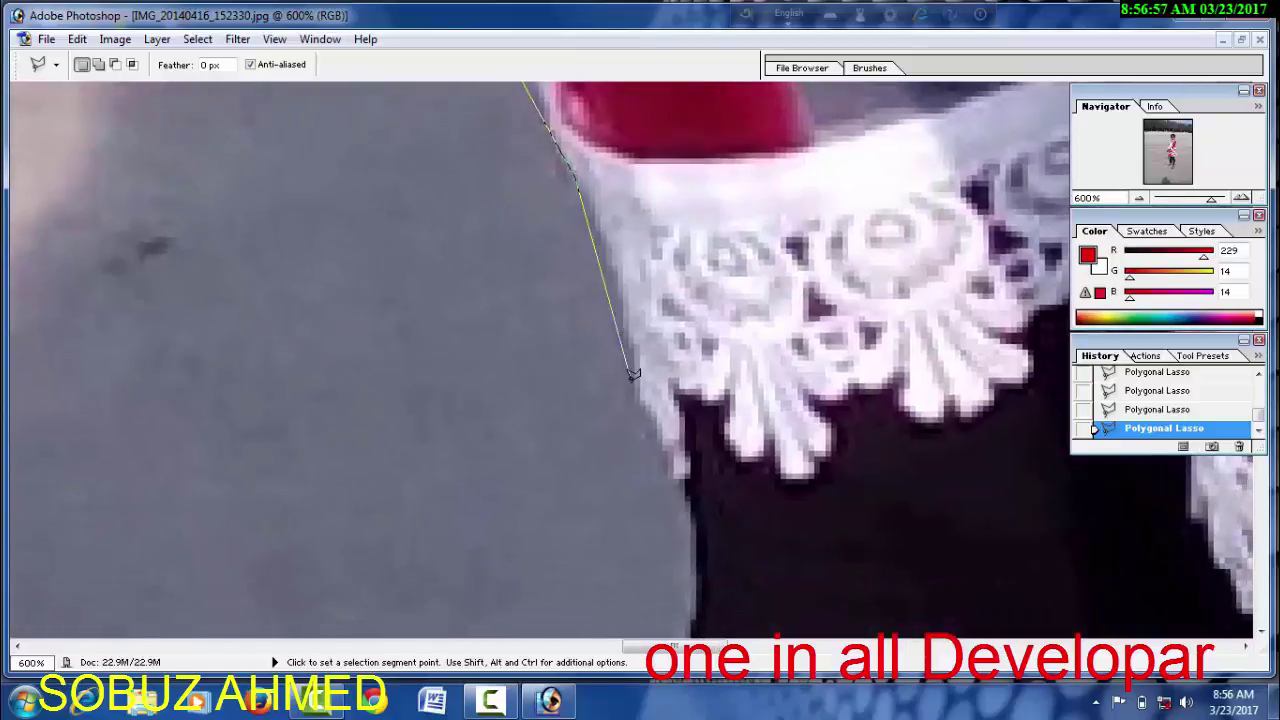
pyautogui.click(688, 516)
pyautogui.moveTo(688, 516); pyautogui.dragTo(513, 196)
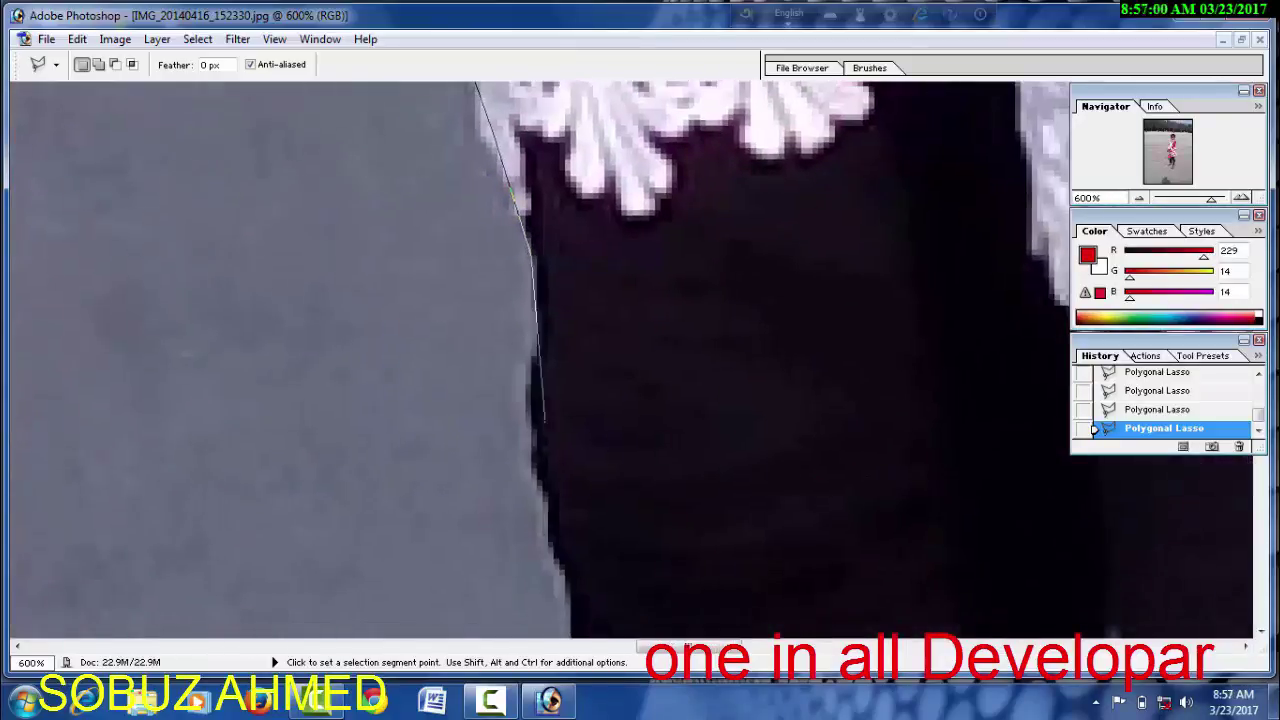
pyautogui.click(568, 577)
pyautogui.moveTo(568, 577); pyautogui.dragTo(457, 277)
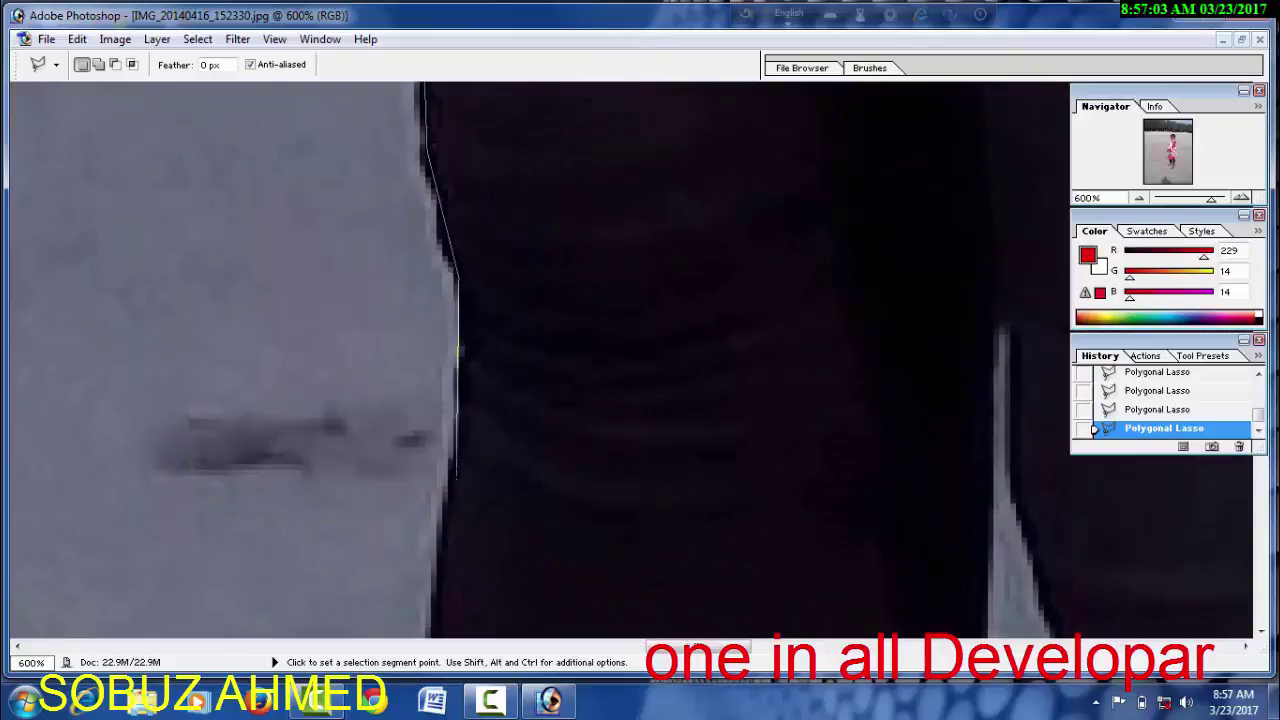
pyautogui.click(458, 475)
pyautogui.click(437, 606)
# Trace down the lower leg to the bottom of the leggings and bare leg
pyautogui.moveTo(429, 386); pyautogui.dragTo(443, 480)
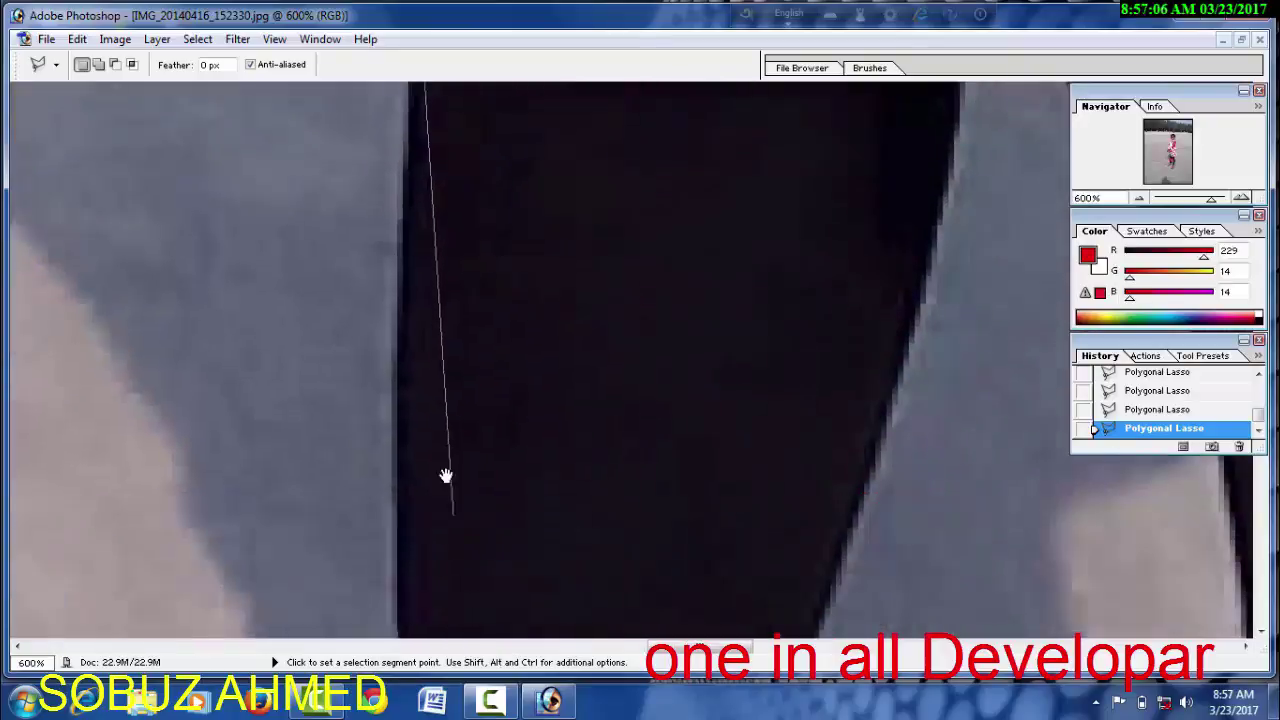
pyautogui.moveTo(400, 380); pyautogui.dragTo(584, 555)
pyautogui.click(431, 345)
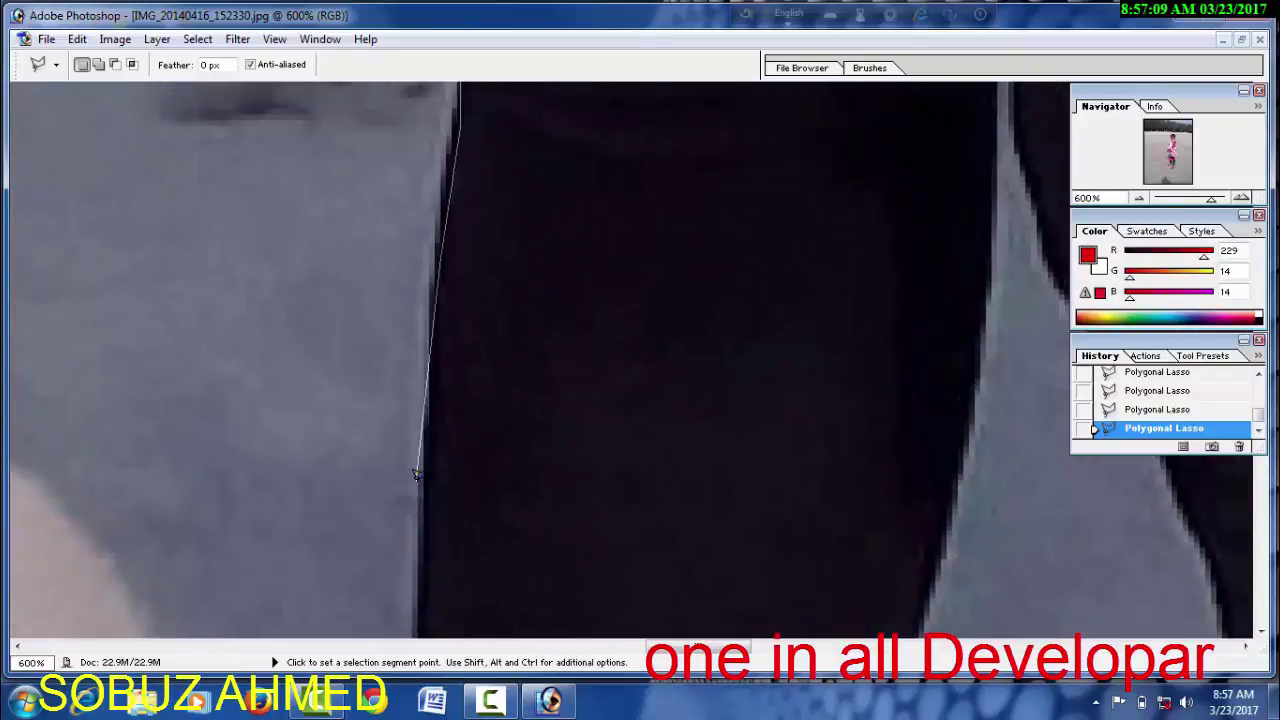
pyautogui.click(418, 478)
pyautogui.moveTo(420, 606); pyautogui.dragTo(375, 306)
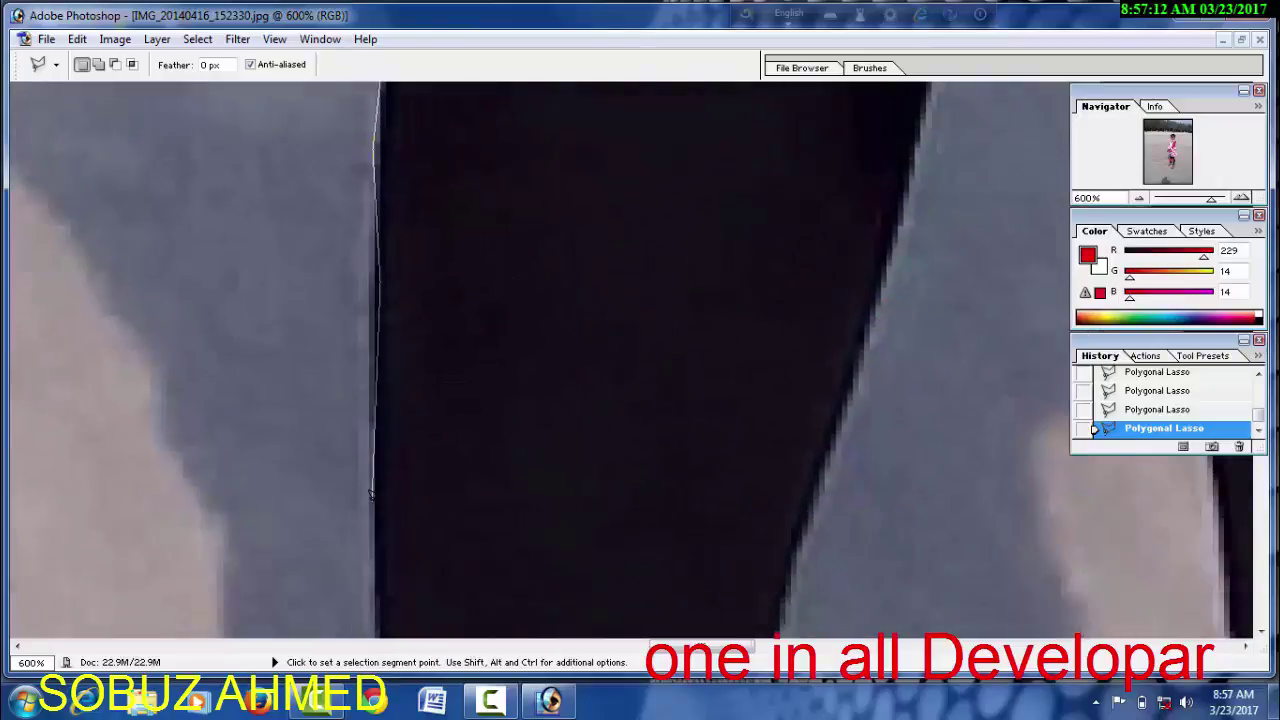
pyautogui.moveTo(374, 594); pyautogui.dragTo(264, 307)
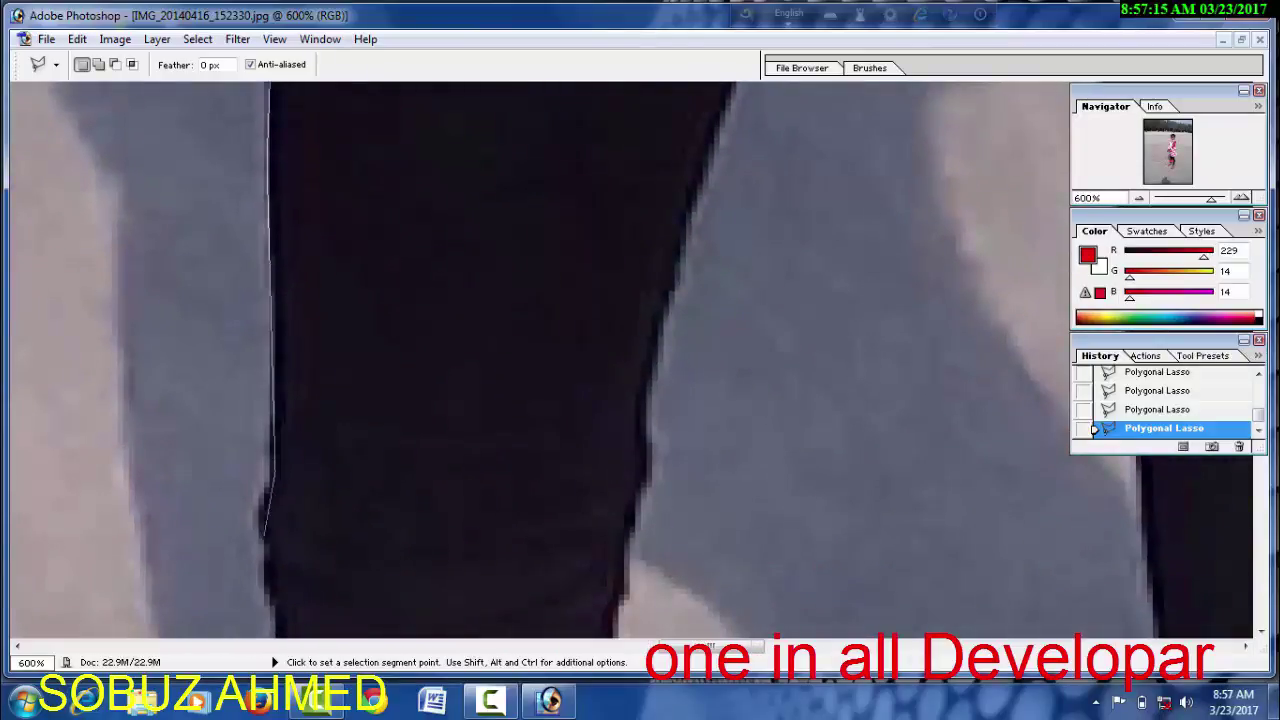
pyautogui.moveTo(265, 555); pyautogui.dragTo(267, 287)
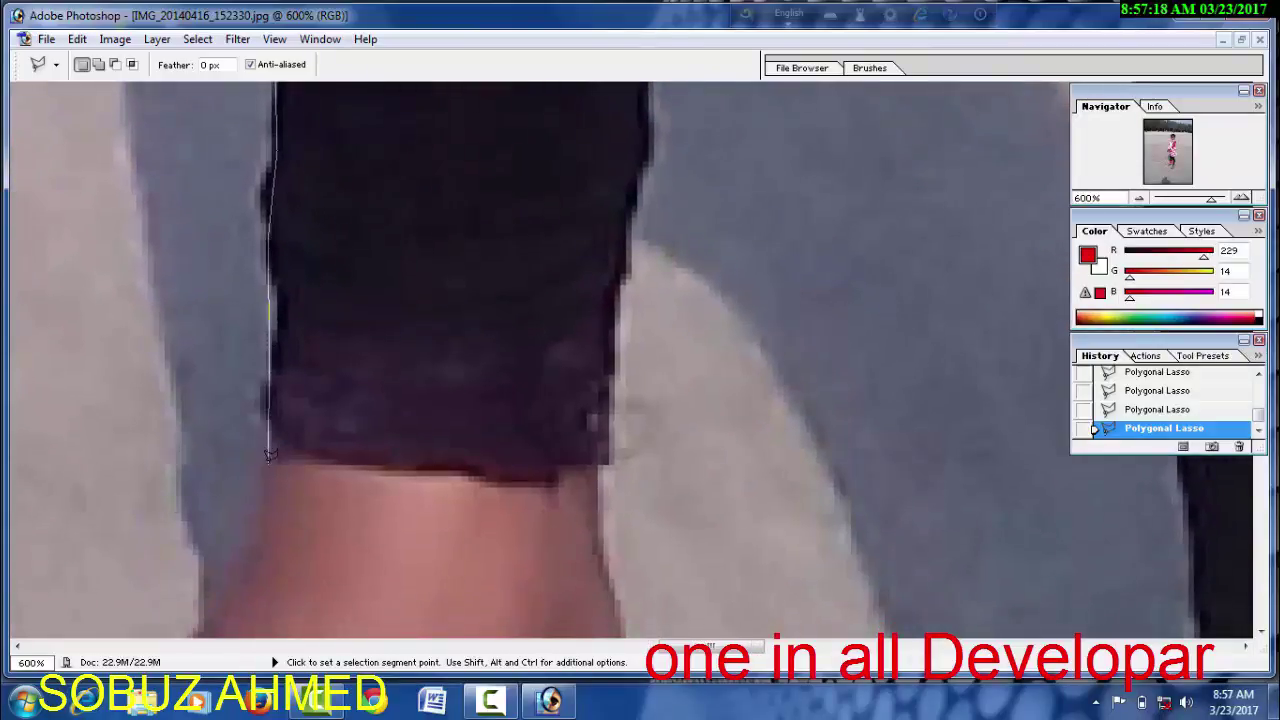
pyautogui.click(268, 457)
pyautogui.moveTo(264, 522); pyautogui.dragTo(300, 266)
pyautogui.click(300, 266)
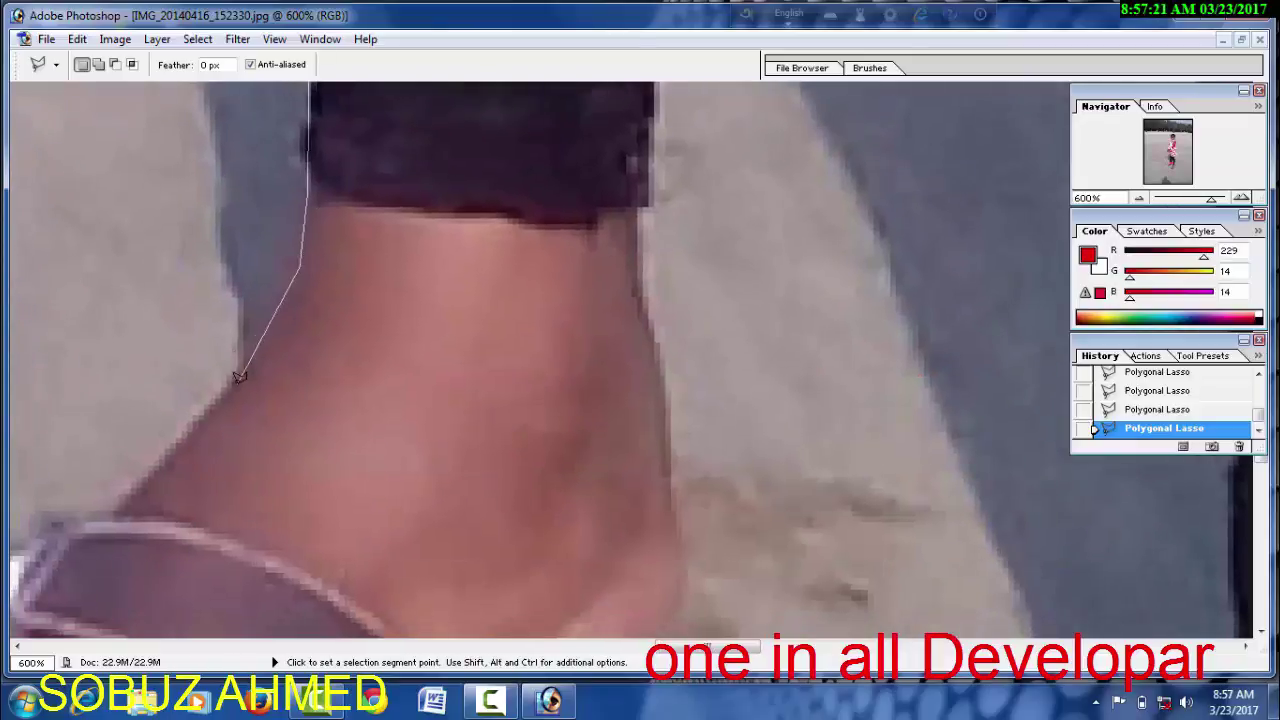
# Extend the outline down the foot's edge and along the sandal strap
pyautogui.click(230, 380)
pyautogui.click(95, 458)
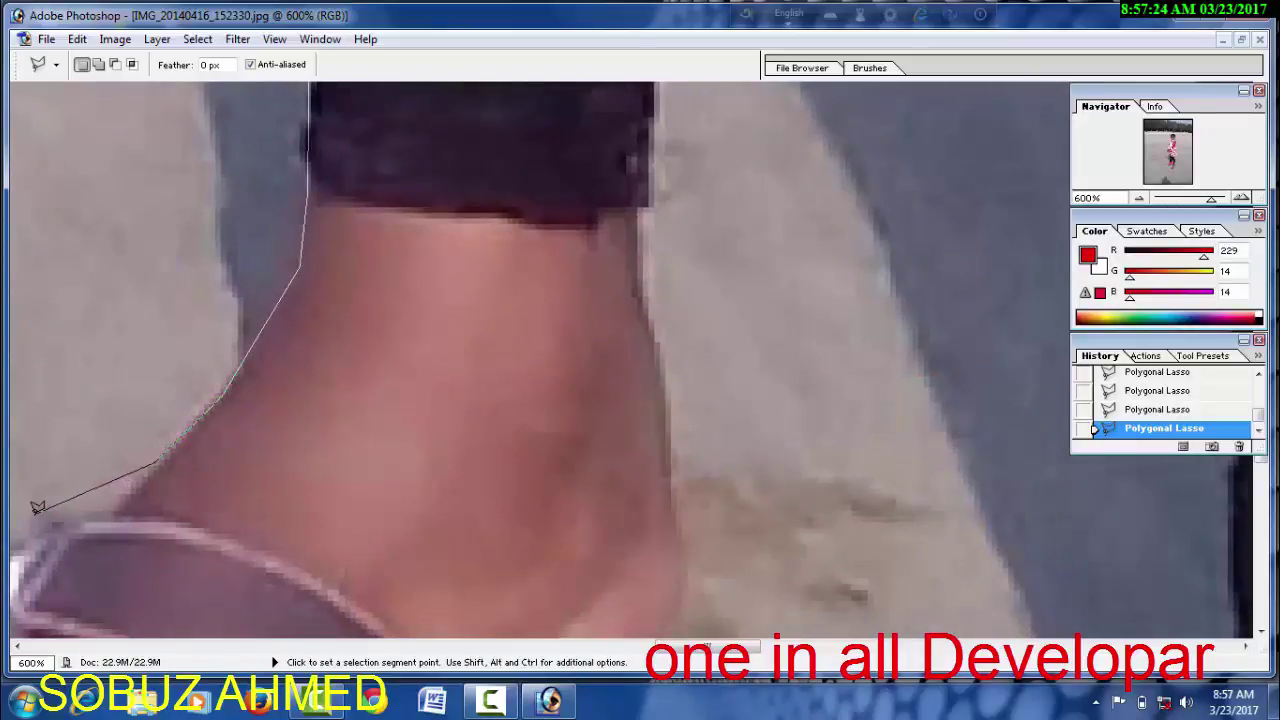
pyautogui.moveTo(34, 503); pyautogui.dragTo(373, 272)
pyautogui.click(340, 344)
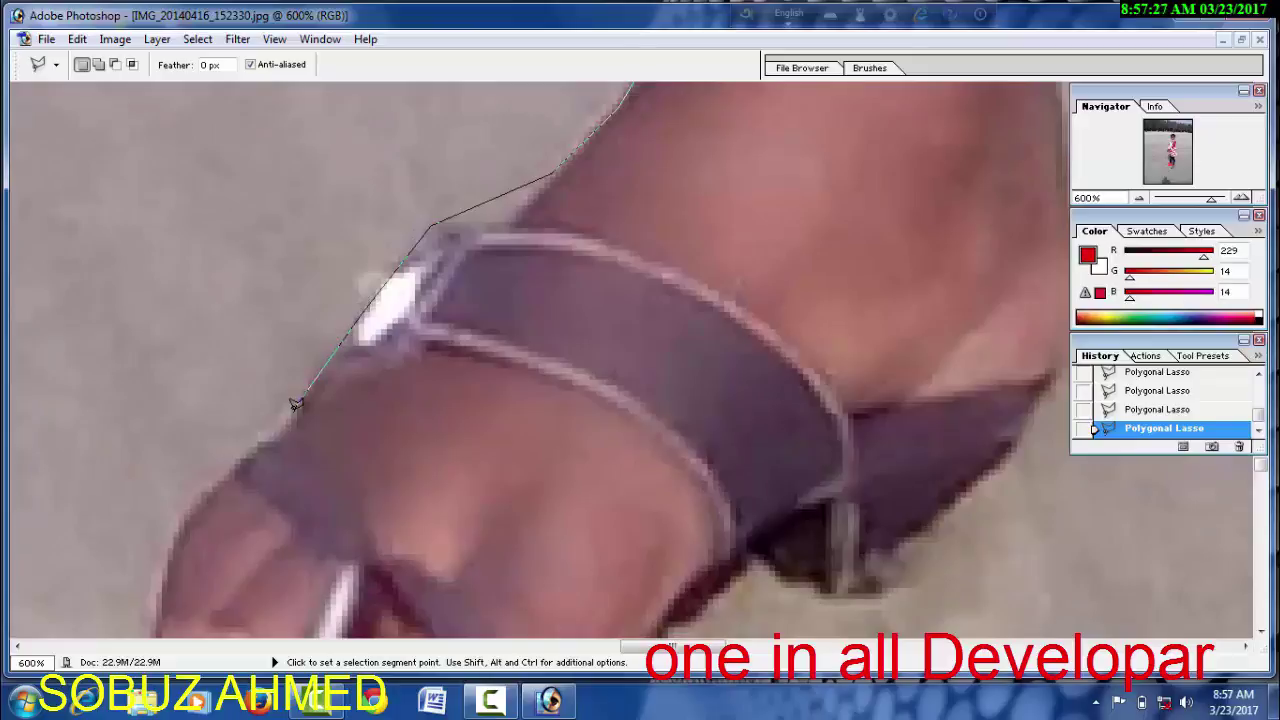
pyautogui.click(297, 405)
pyautogui.moveTo(170, 580); pyautogui.dragTo(172, 360)
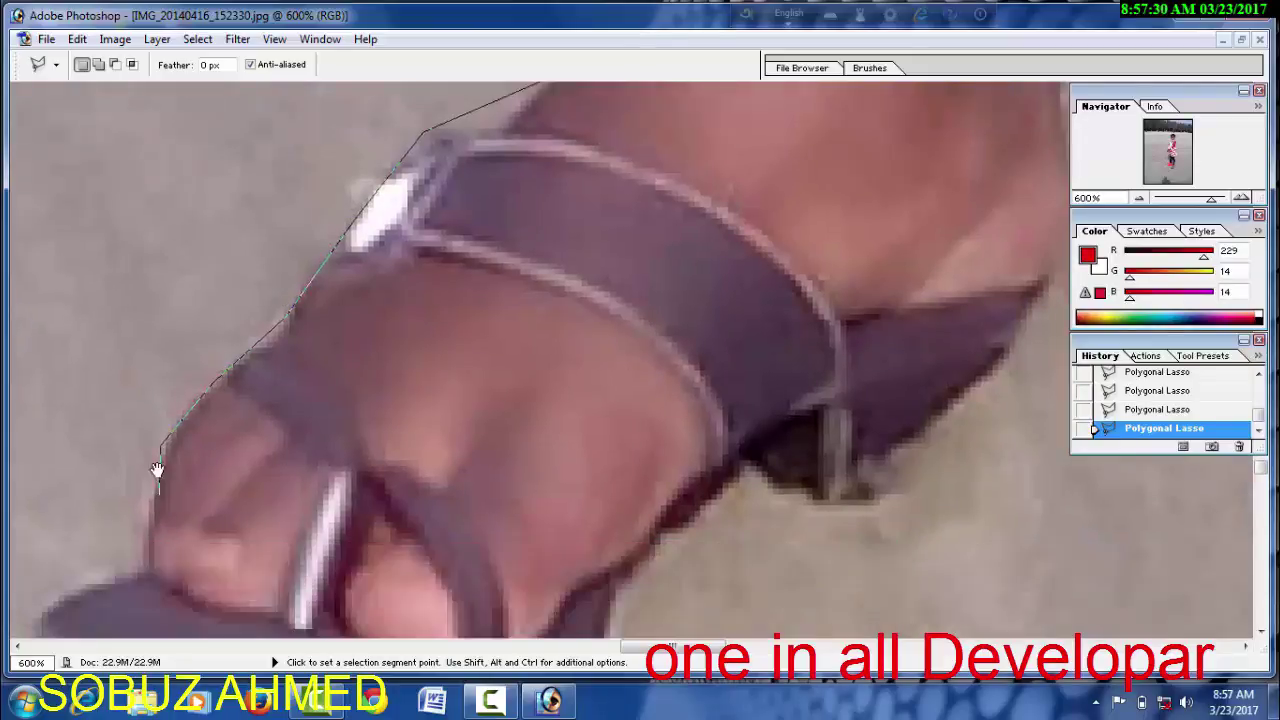
# Trace around the sandal's sole, up its right side to the heel corner
pyautogui.click(147, 397)
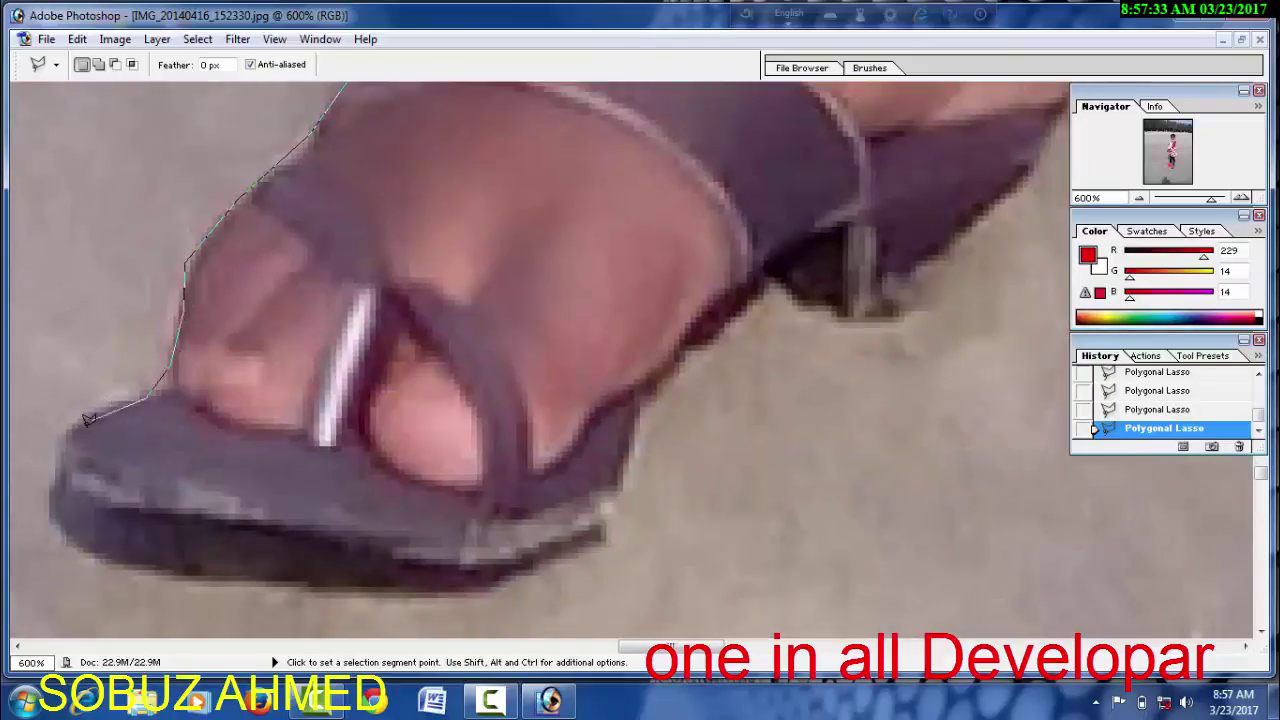
pyautogui.click(75, 437)
pyautogui.click(93, 502)
pyautogui.click(205, 541)
pyautogui.click(400, 550)
pyautogui.click(510, 553)
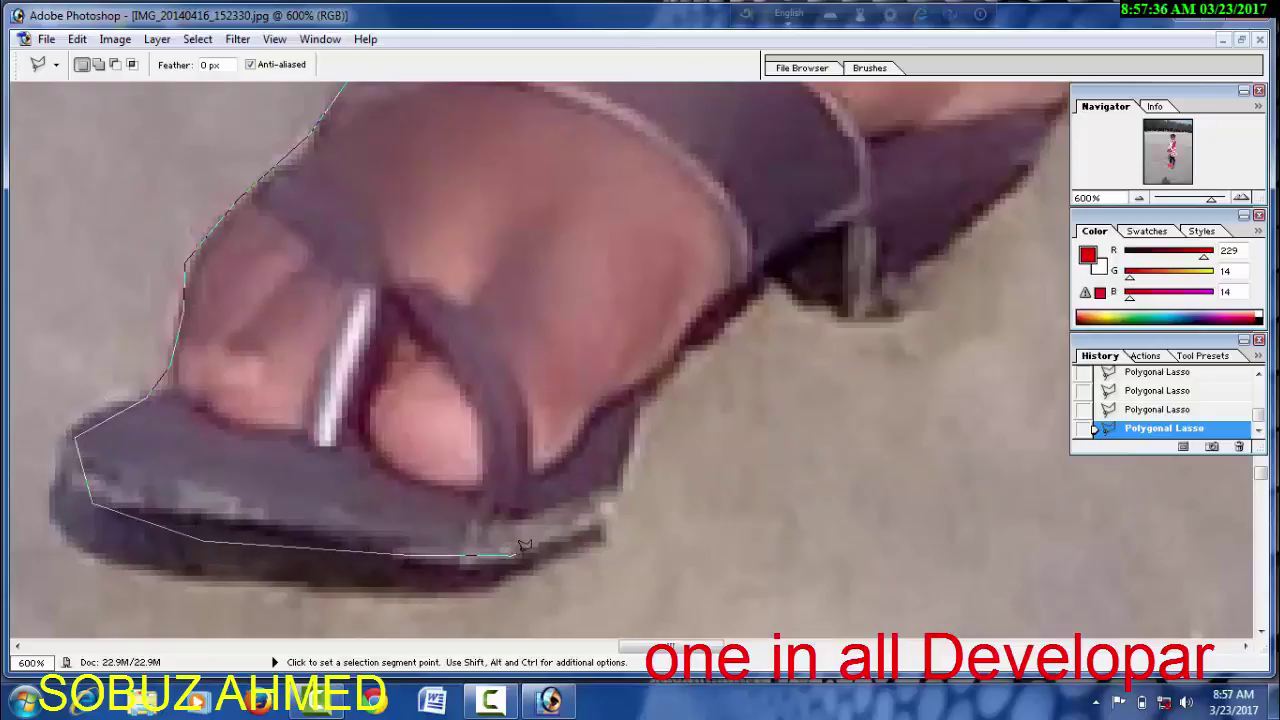
pyautogui.click(600, 524)
pyautogui.click(640, 395)
pyautogui.click(658, 374)
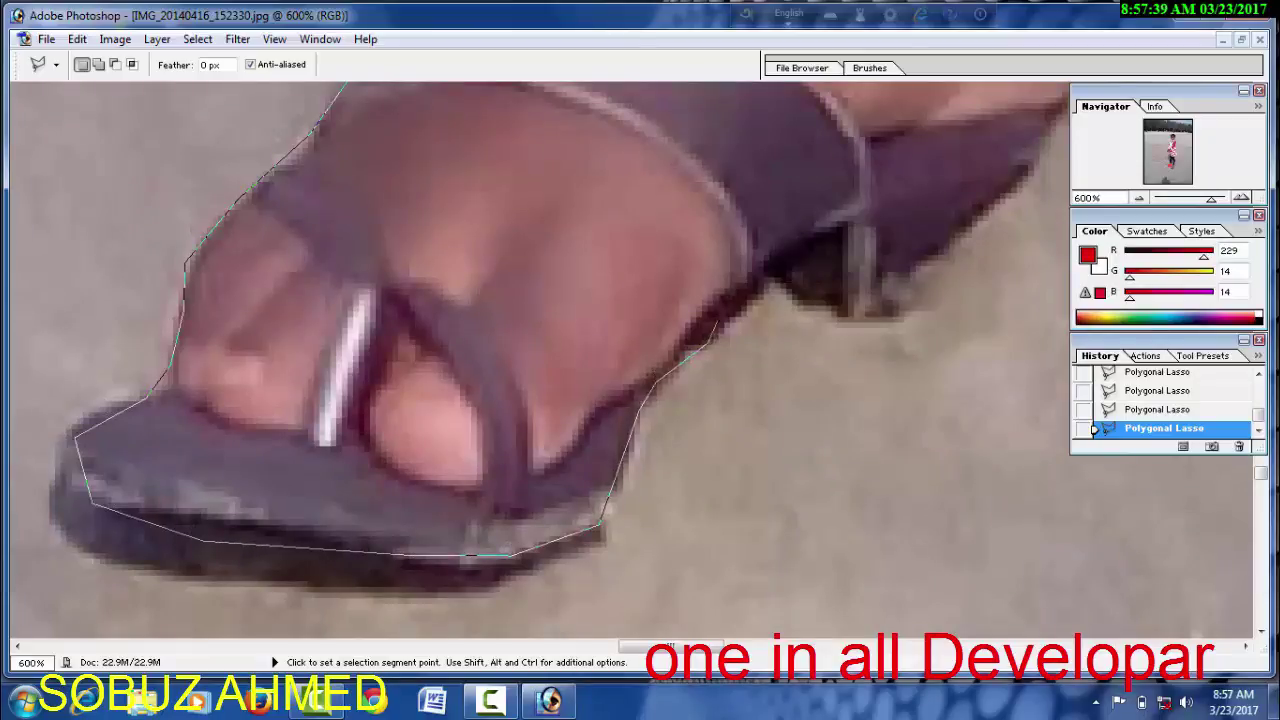
pyautogui.click(886, 310)
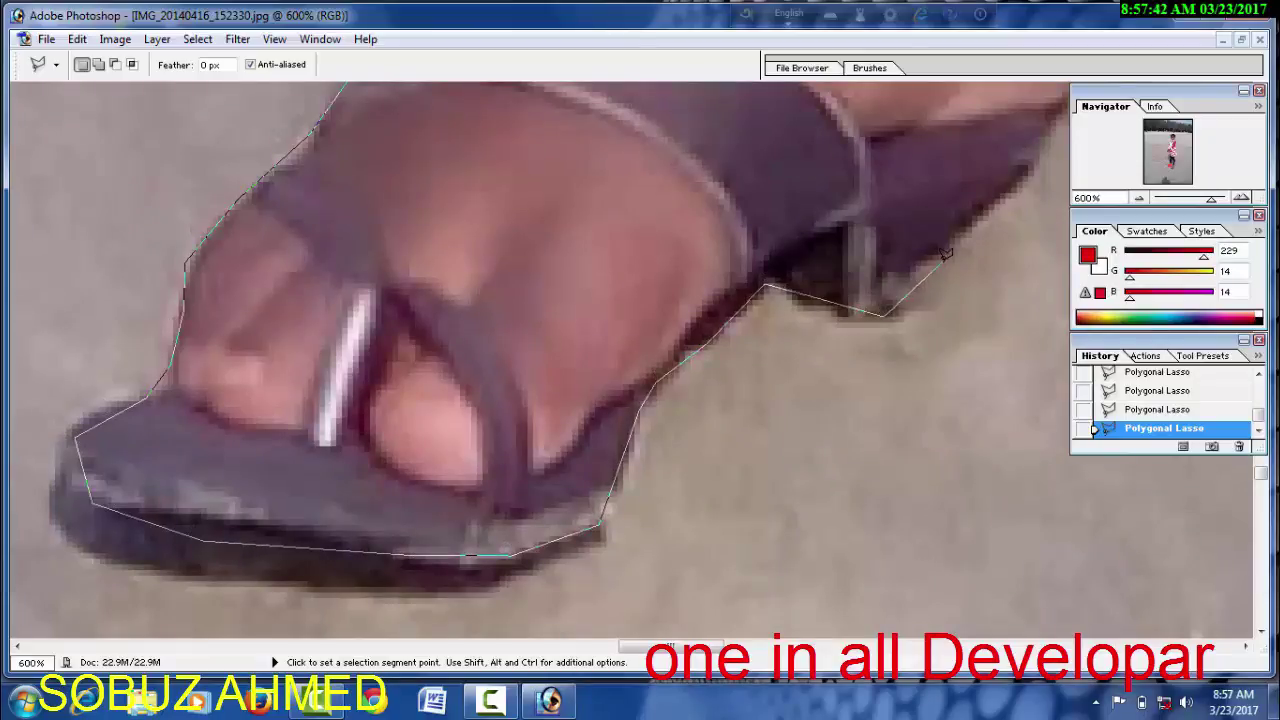
# Continue the outline from the heel up the ankle and leg to the clothing
pyautogui.moveTo(1014, 189); pyautogui.dragTo(449, 372)
pyautogui.click(460, 368)
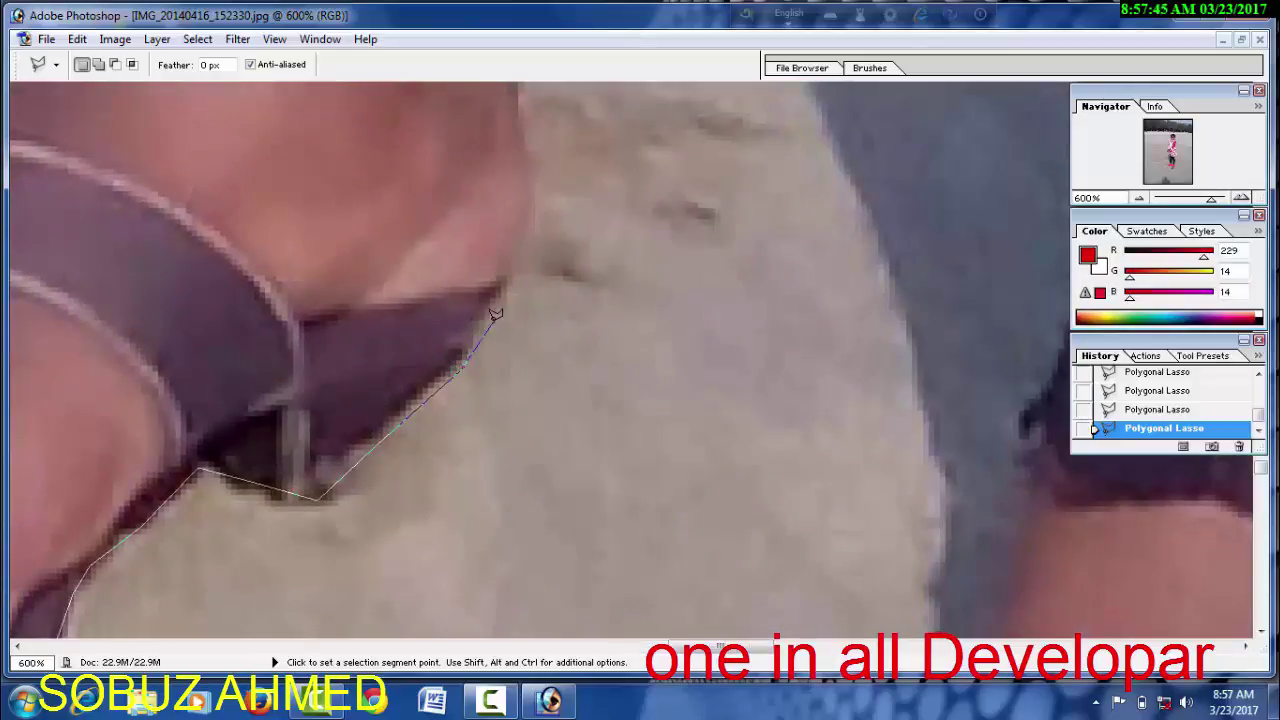
pyautogui.click(500, 315)
pyautogui.click(546, 207)
pyautogui.moveTo(528, 117); pyautogui.dragTo(504, 404)
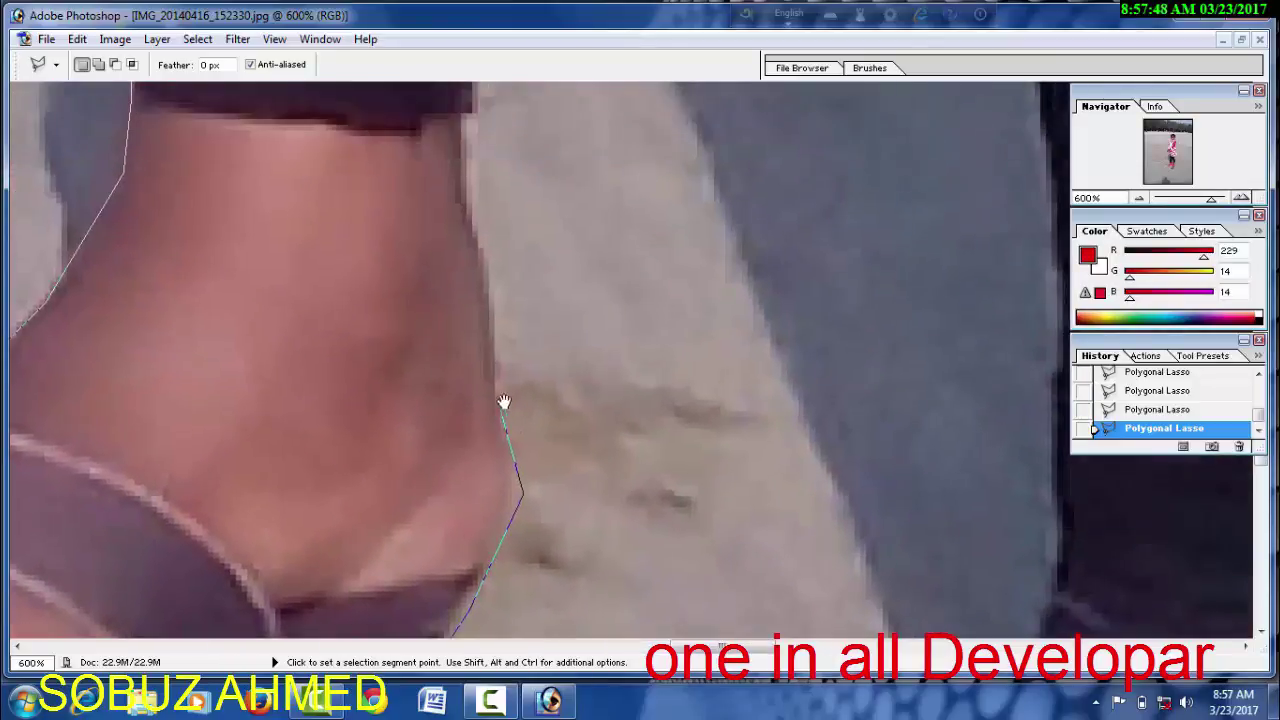
pyautogui.click(504, 410)
pyautogui.click(492, 280)
pyautogui.click(463, 143)
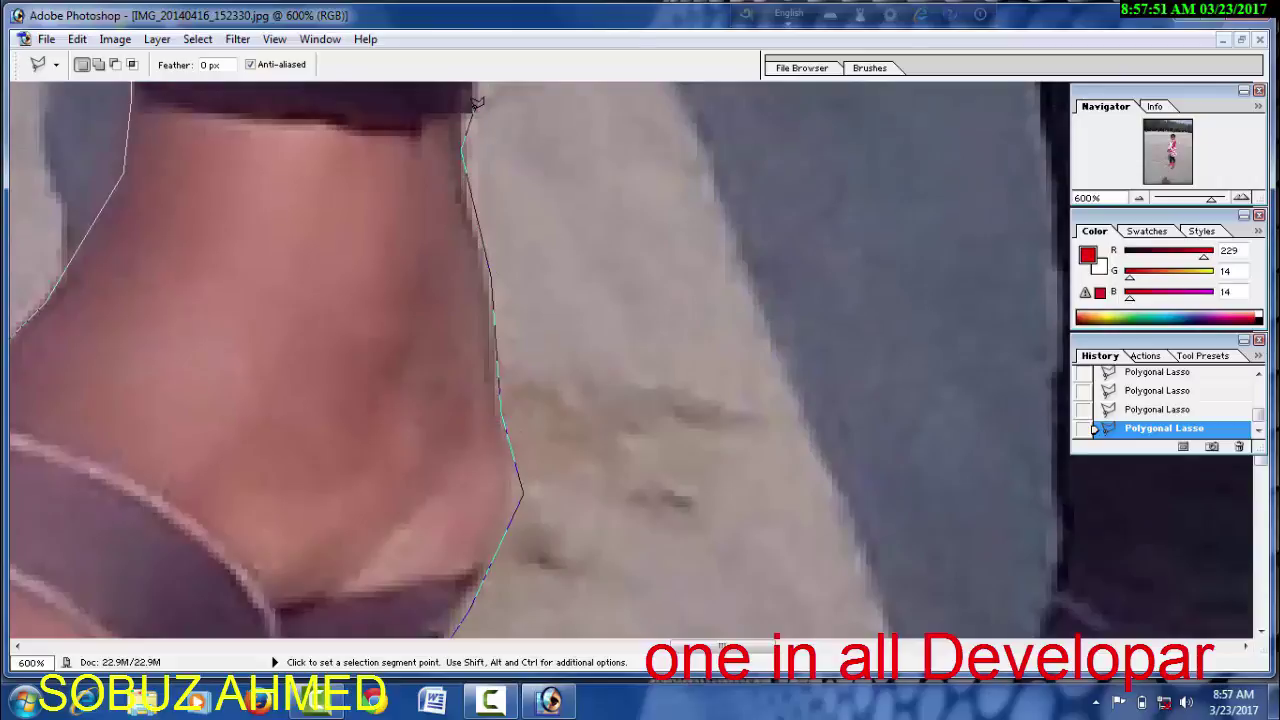
# Trace along the dark clothing, into the gap between the legs, and down the other leg
pyautogui.moveTo(480, 133); pyautogui.dragTo(488, 550)
pyautogui.click(505, 362)
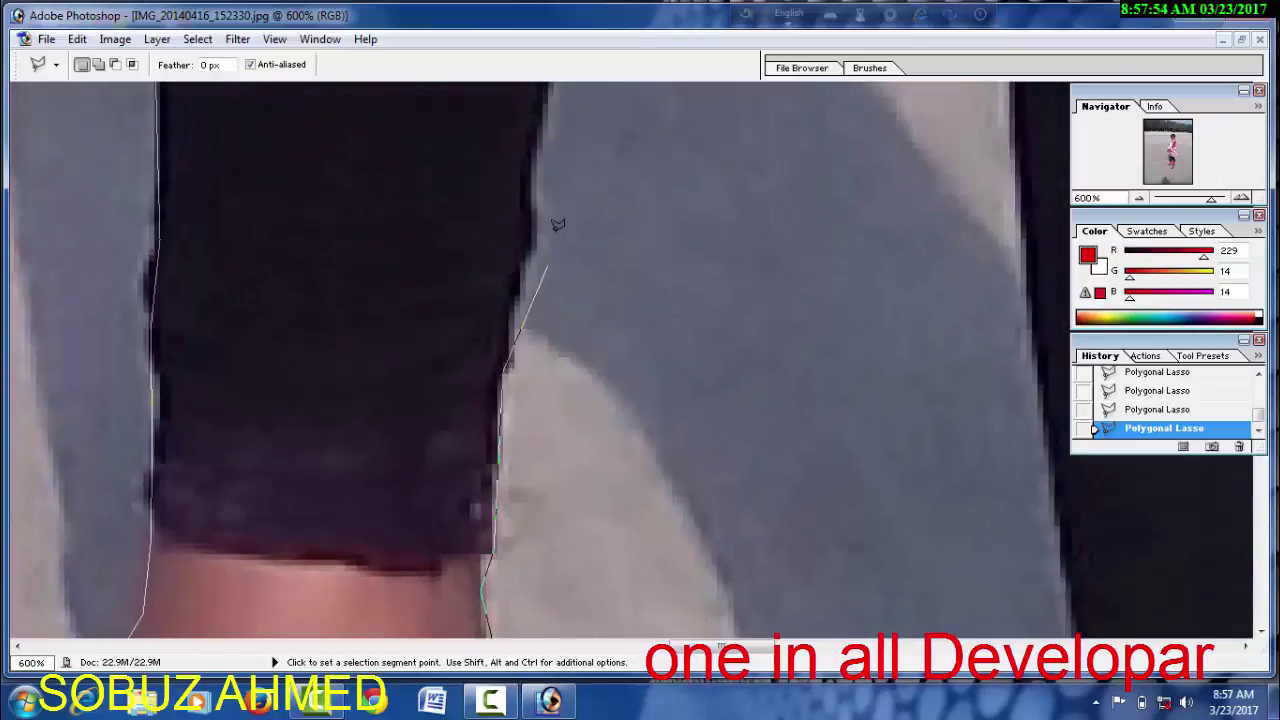
pyautogui.moveTo(551, 95); pyautogui.dragTo(509, 523)
pyautogui.click(532, 350)
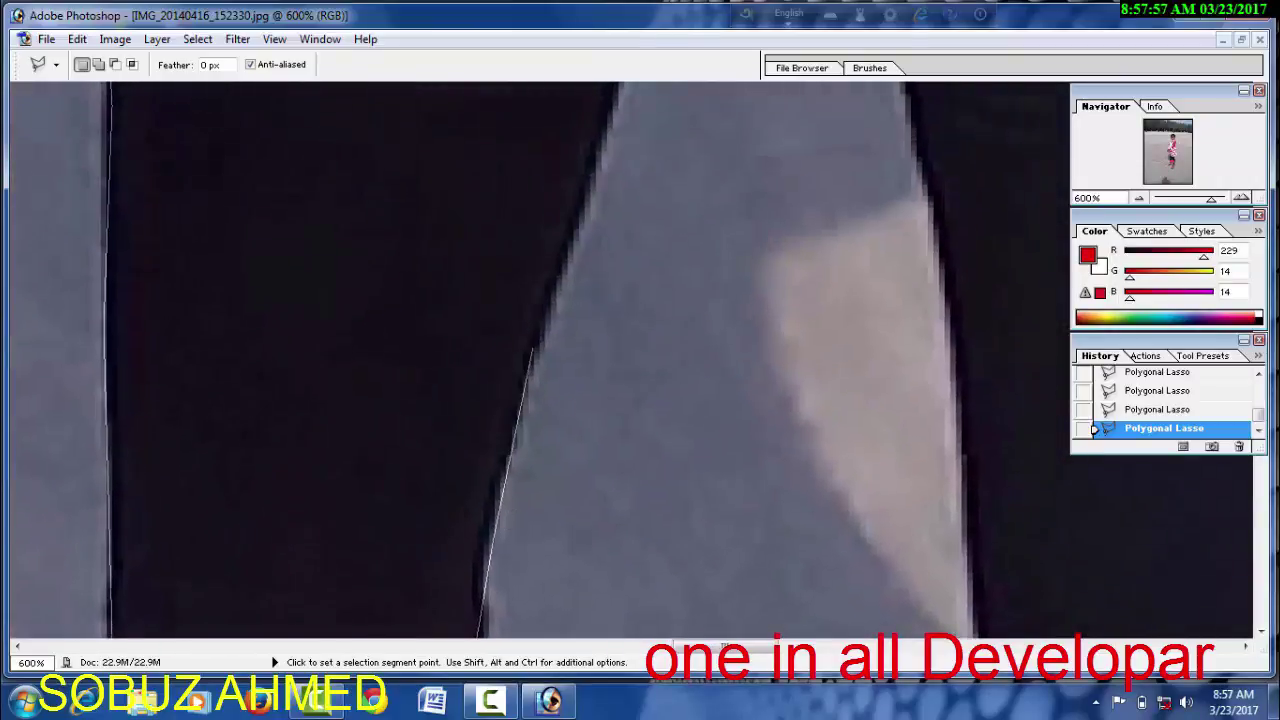
pyautogui.moveTo(596, 152); pyautogui.dragTo(480, 409)
pyautogui.click(528, 258)
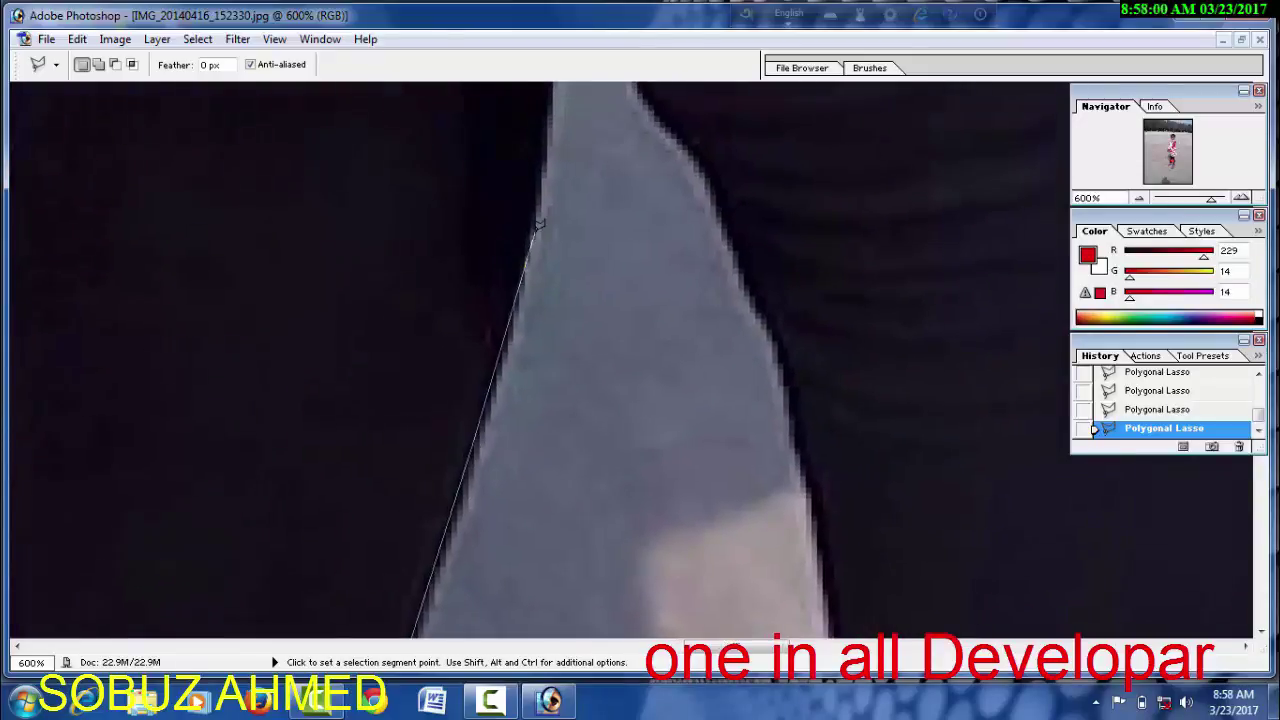
pyautogui.moveTo(550, 143); pyautogui.dragTo(522, 405)
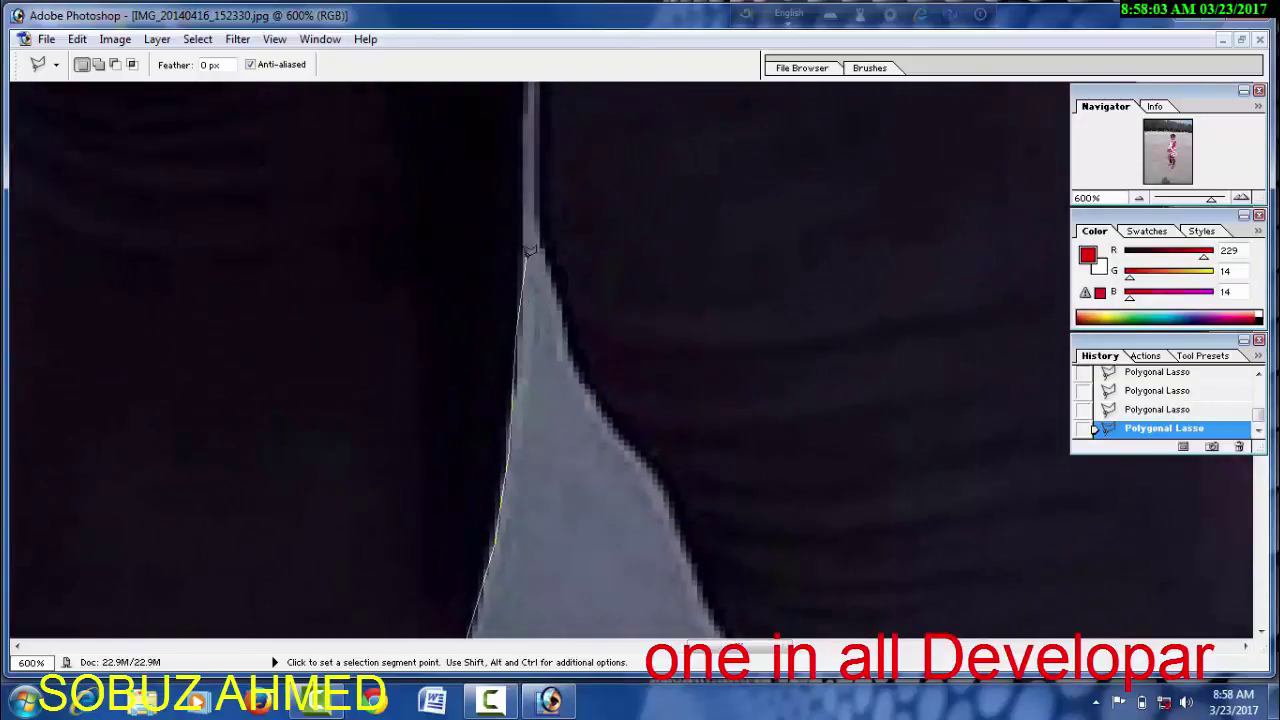
pyautogui.click(528, 132)
pyautogui.click(569, 354)
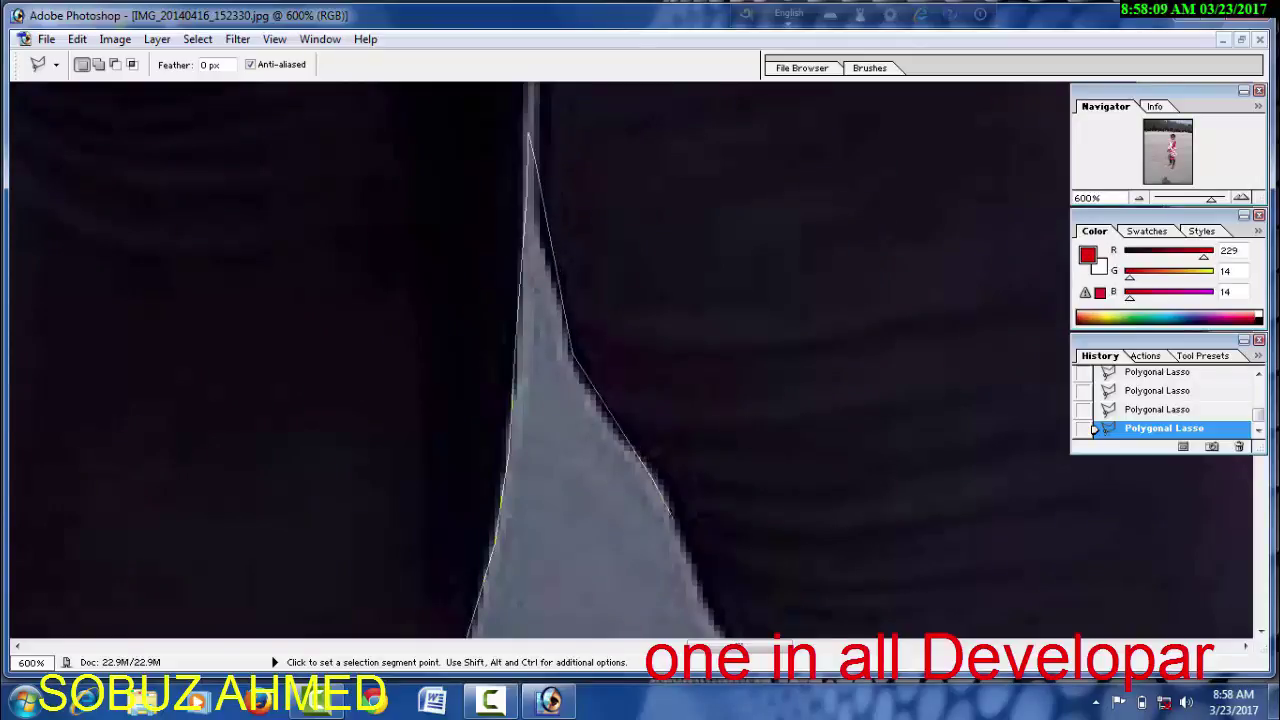
pyautogui.click(671, 514)
# Follow the other leg's outer edge down to the leggings' hem and ankle
pyautogui.moveTo(703, 590); pyautogui.dragTo(606, 251)
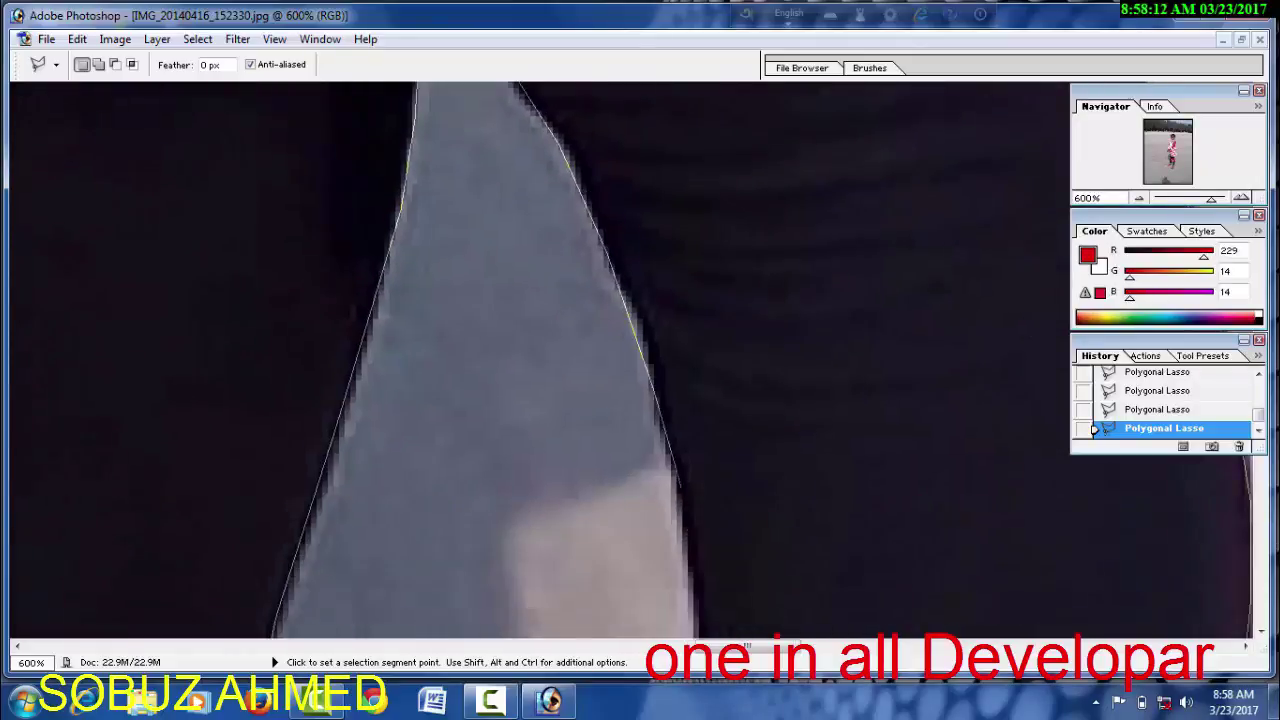
pyautogui.moveTo(651, 394); pyautogui.dragTo(629, 304)
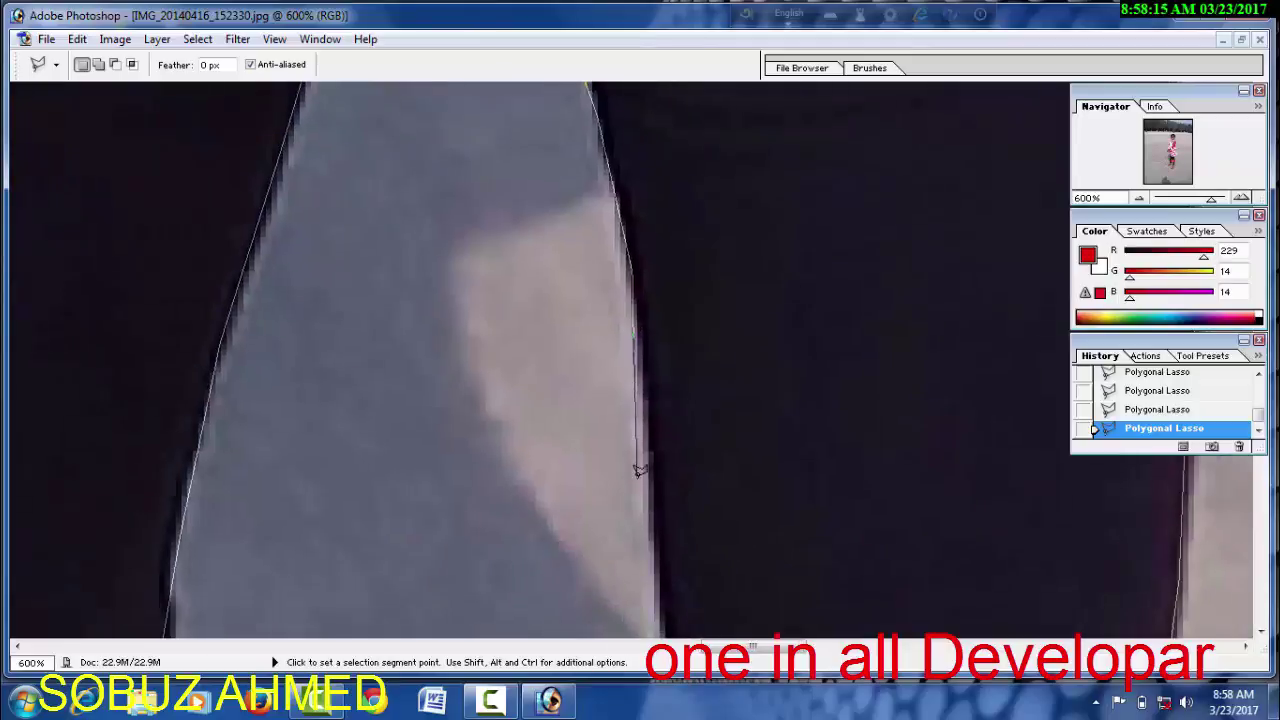
pyautogui.moveTo(629, 484); pyautogui.dragTo(609, 304)
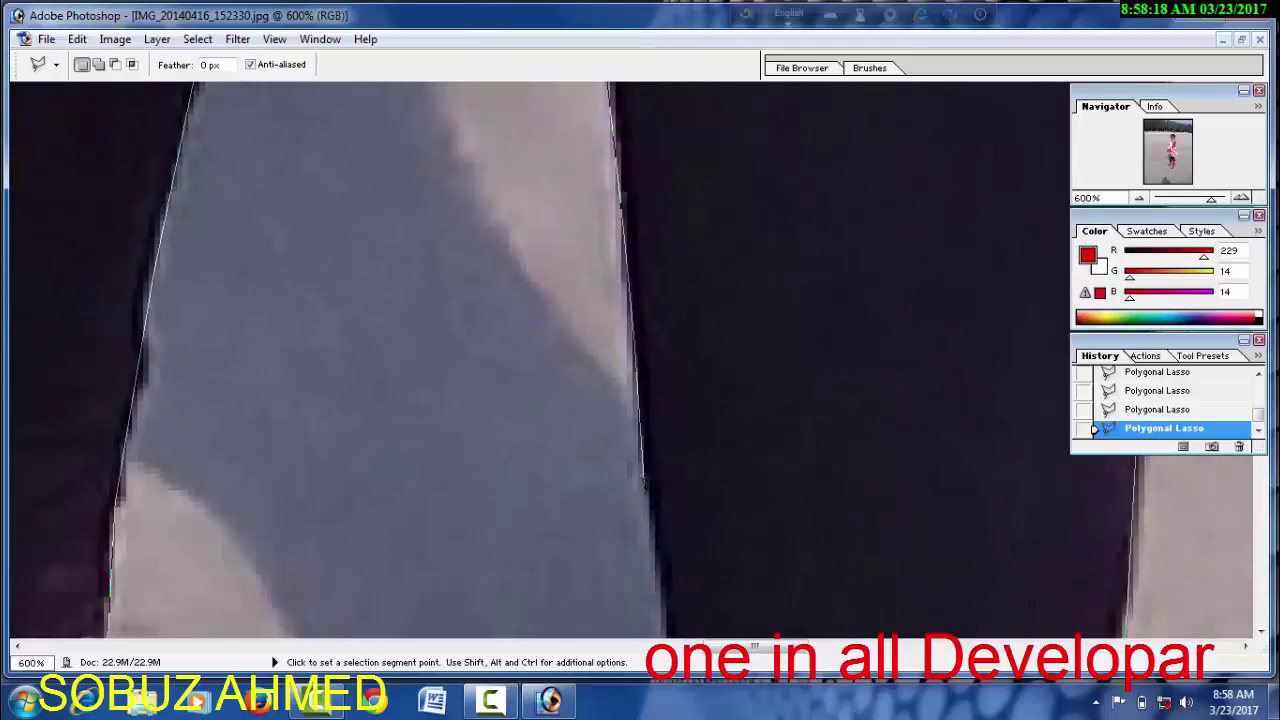
pyautogui.moveTo(651, 582); pyautogui.dragTo(600, 328)
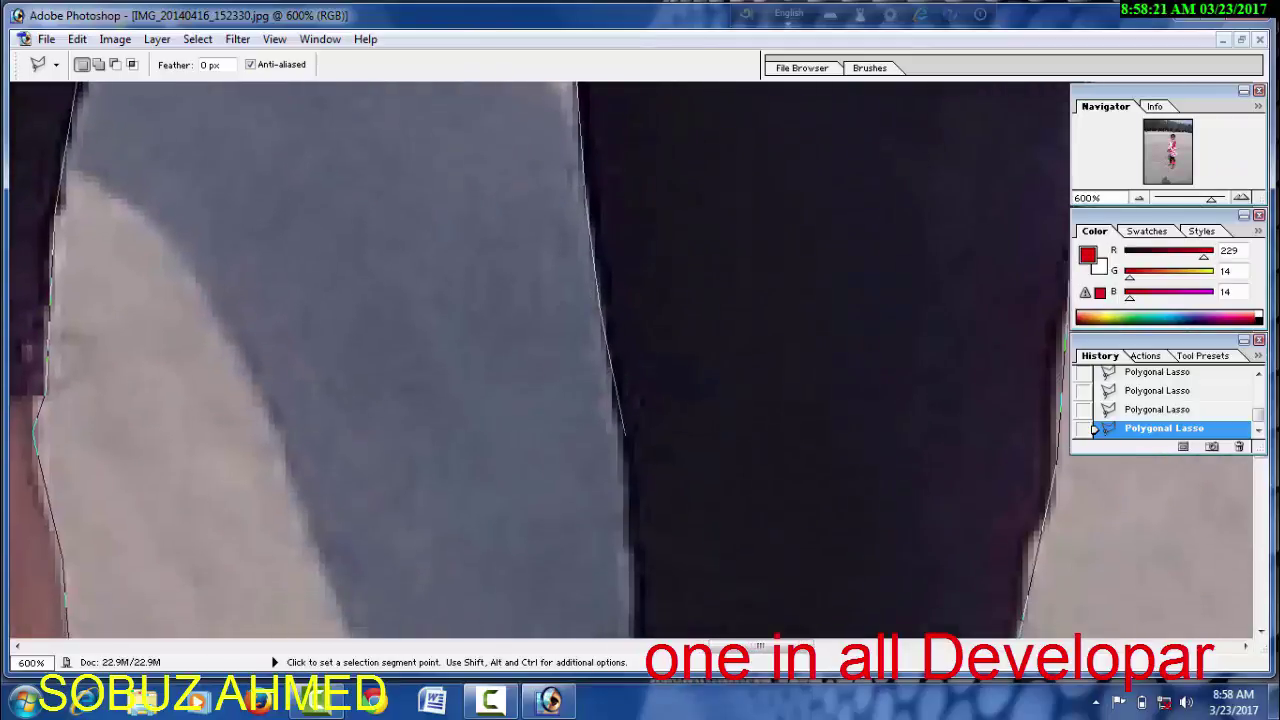
pyautogui.moveTo(635, 548); pyautogui.dragTo(597, 280)
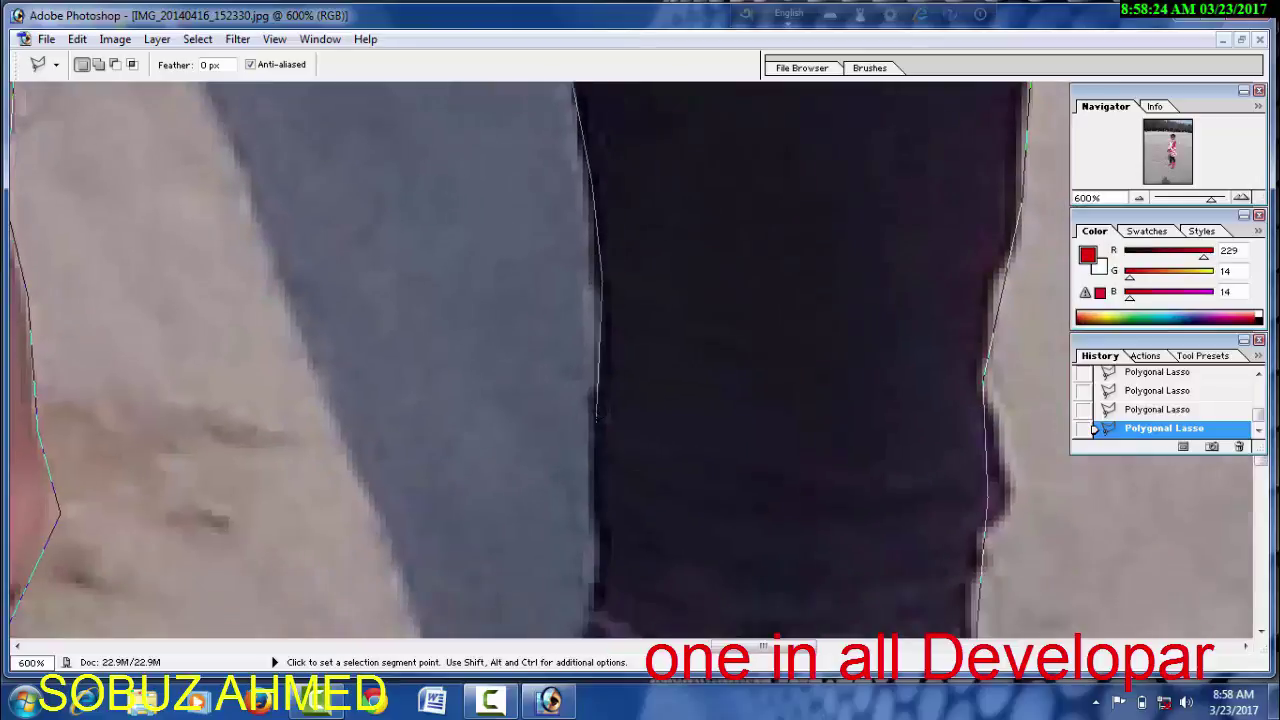
pyautogui.moveTo(590, 537); pyautogui.dragTo(586, 263)
pyautogui.click(587, 260)
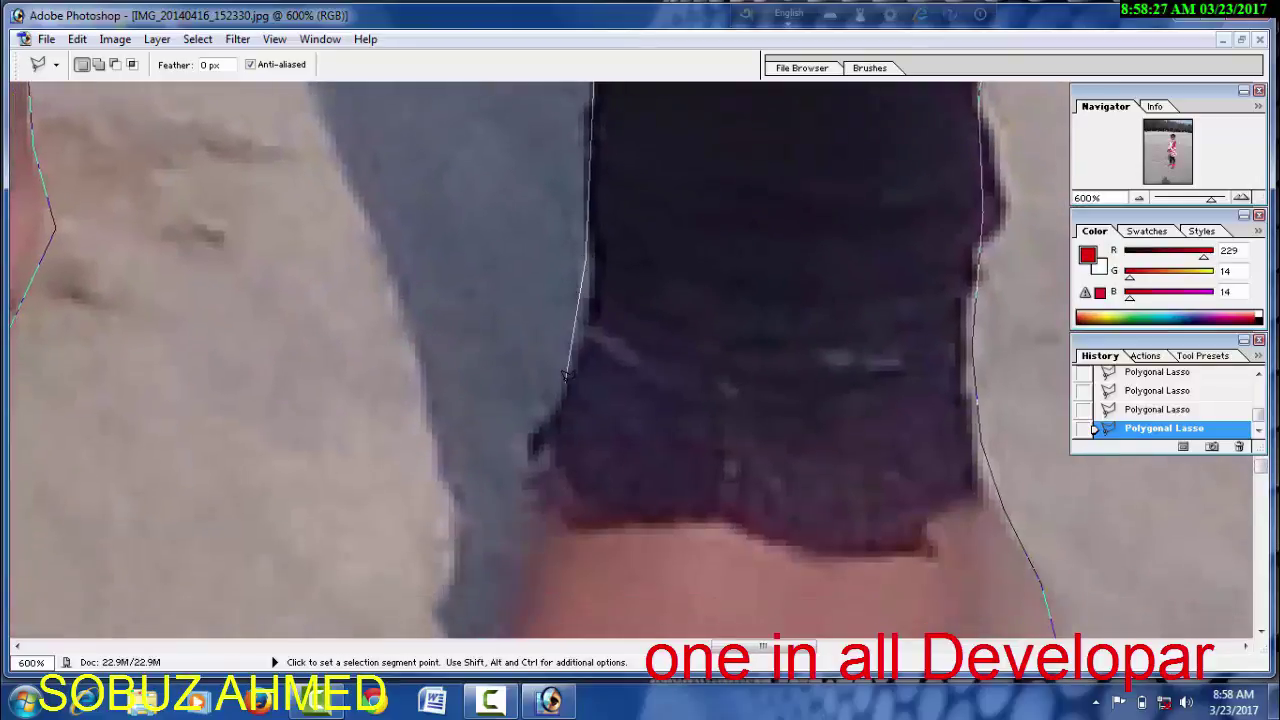
pyautogui.moveTo(532, 540); pyautogui.dragTo(532, 260)
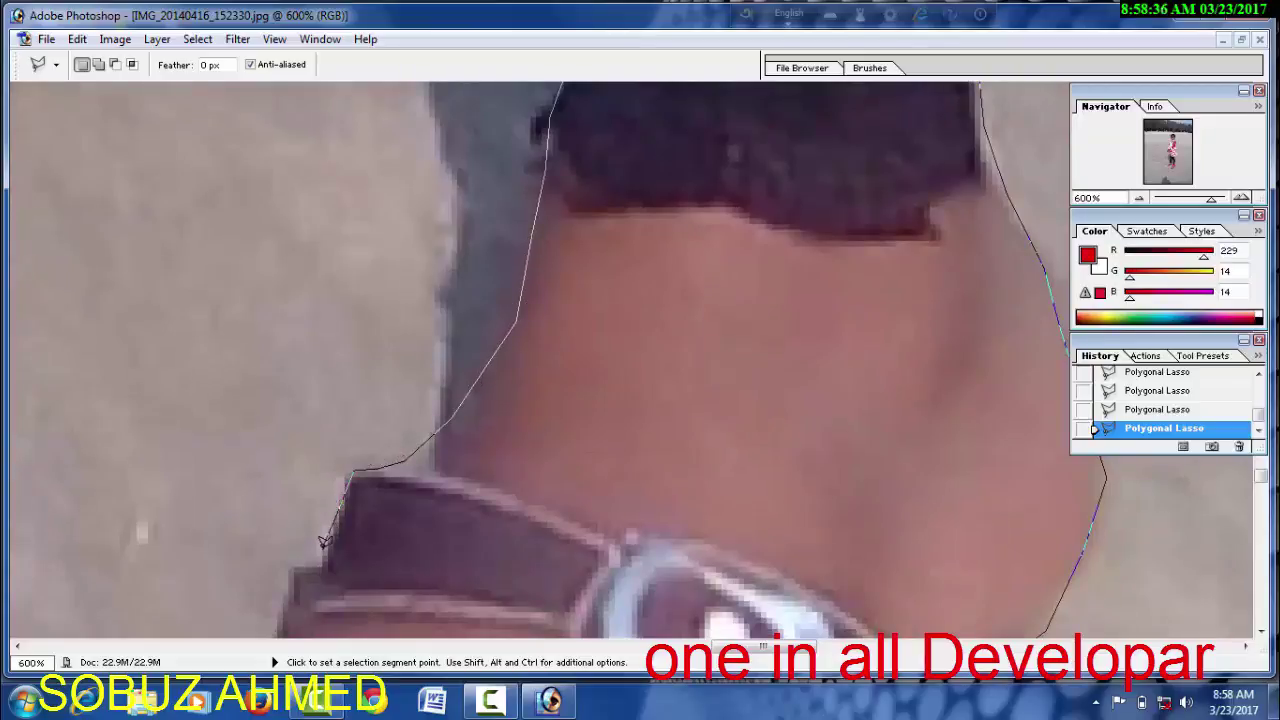
# Trace around the other sandal's foot and toes, then close the selection
pyautogui.click(282, 600)
pyautogui.moveTo(282, 600); pyautogui.dragTo(368, 245)
pyautogui.click(265, 368)
pyautogui.click(195, 424)
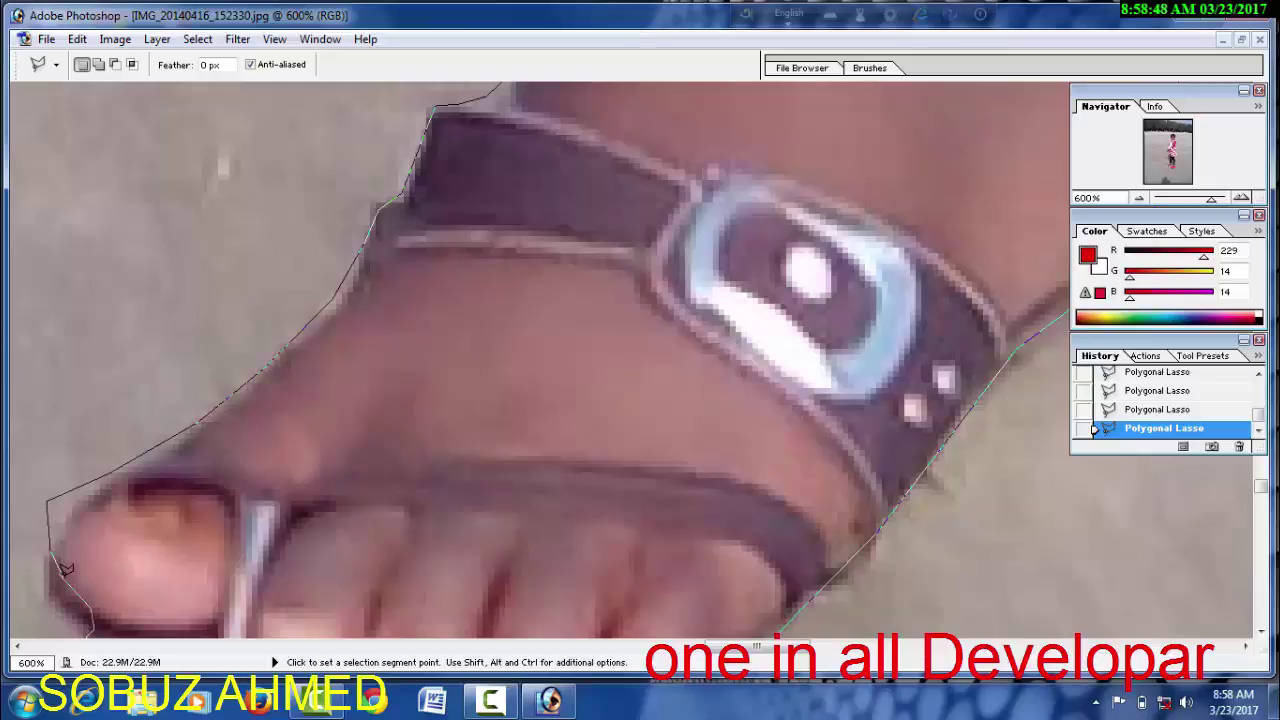
pyautogui.doubleClick(65, 568)
# Zoom out to view the girl's whole photo with the selection
pyautogui.hotkey('ctrl', '-')
pyautogui.hotkey('ctrl', '-')
pyautogui.hotkey('ctrl', '-')
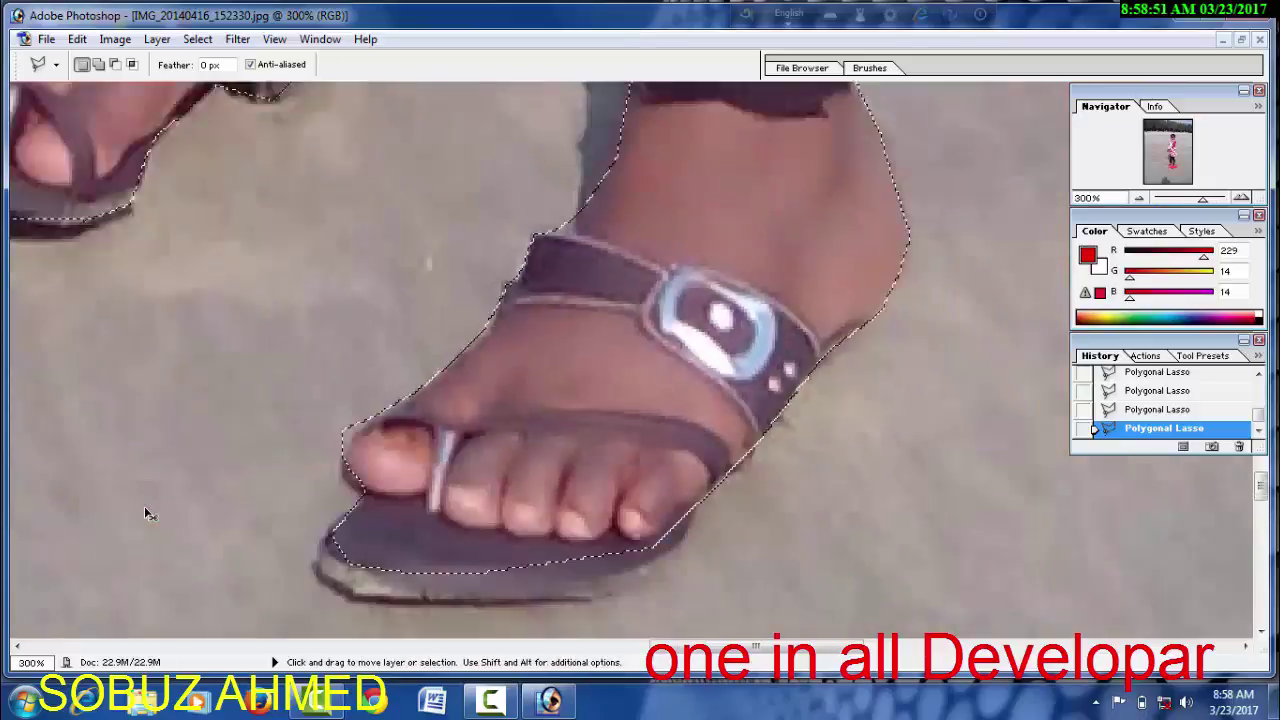
pyautogui.hotkey('ctrl', '-')
pyautogui.hotkey('ctrl', '-')
pyautogui.hotkey('ctrl', '-')
pyautogui.hotkey('ctrl', '-')
pyautogui.hotkey('ctrl', '-')
pyautogui.hotkey('ctrl', '-')
pyautogui.hotkey('ctrl', '-')
pyautogui.hotkey('ctrl', '-')
pyautogui.hotkey('ctrl', '+')
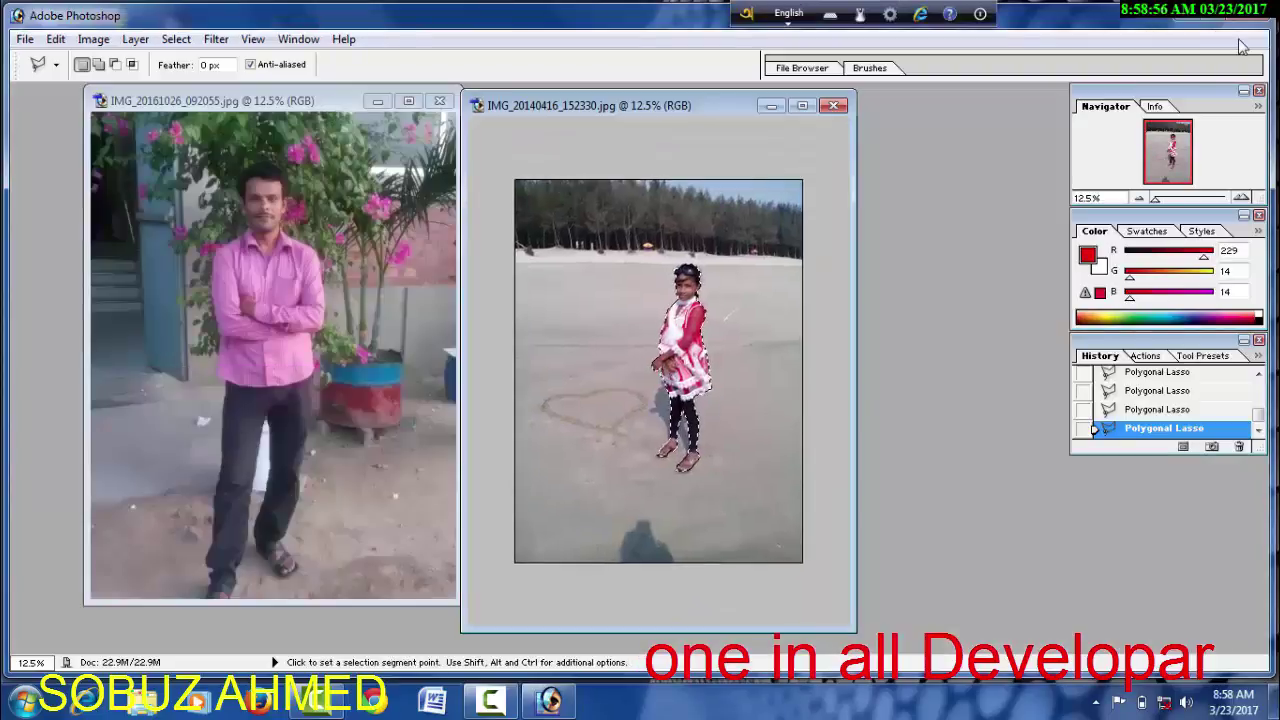
# Switch to the man's photo IMG_20161026_092055.jpg, maximize it and zoom in on him
pyautogui.click(1241, 39)
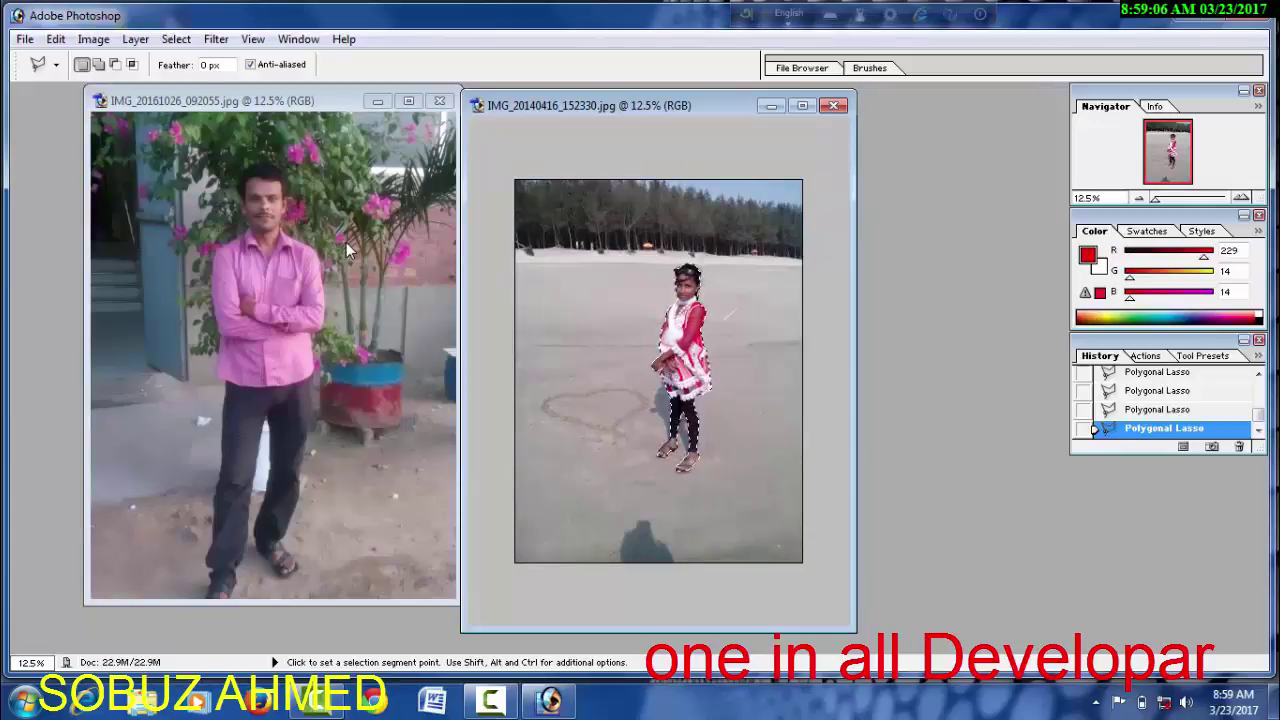
pyautogui.click(300, 104)
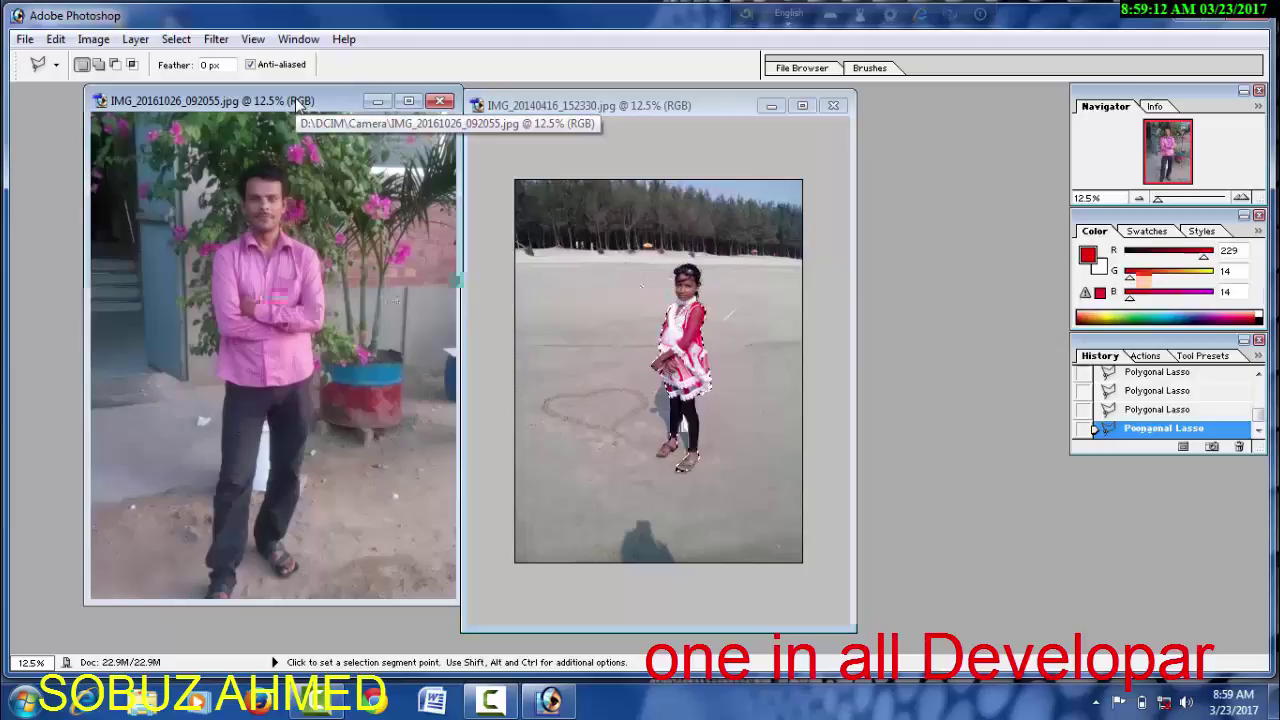
pyautogui.click(408, 101)
pyautogui.hotkey('ctrl', '+')
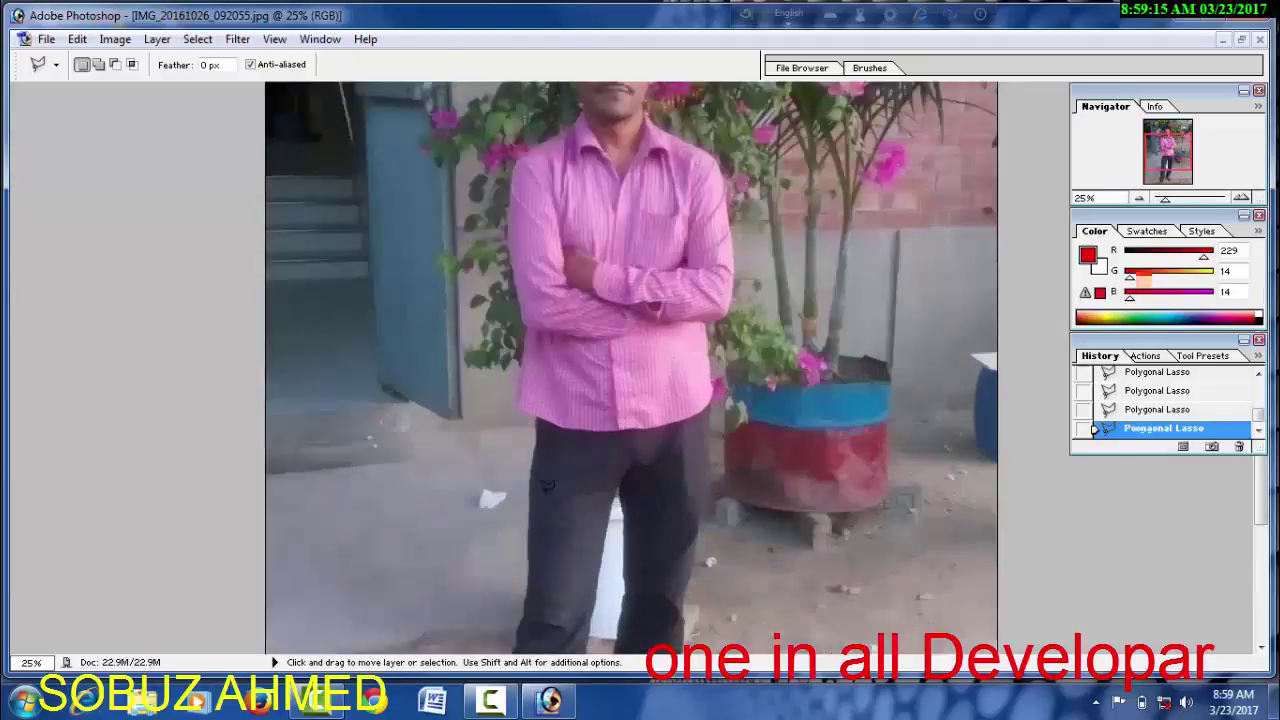
pyautogui.hotkey('ctrl', '+')
pyautogui.hotkey('ctrl', '+')
pyautogui.hotkey('ctrl', '+')
pyautogui.hotkey('ctrl', '+')
pyautogui.hotkey('ctrl', '-')
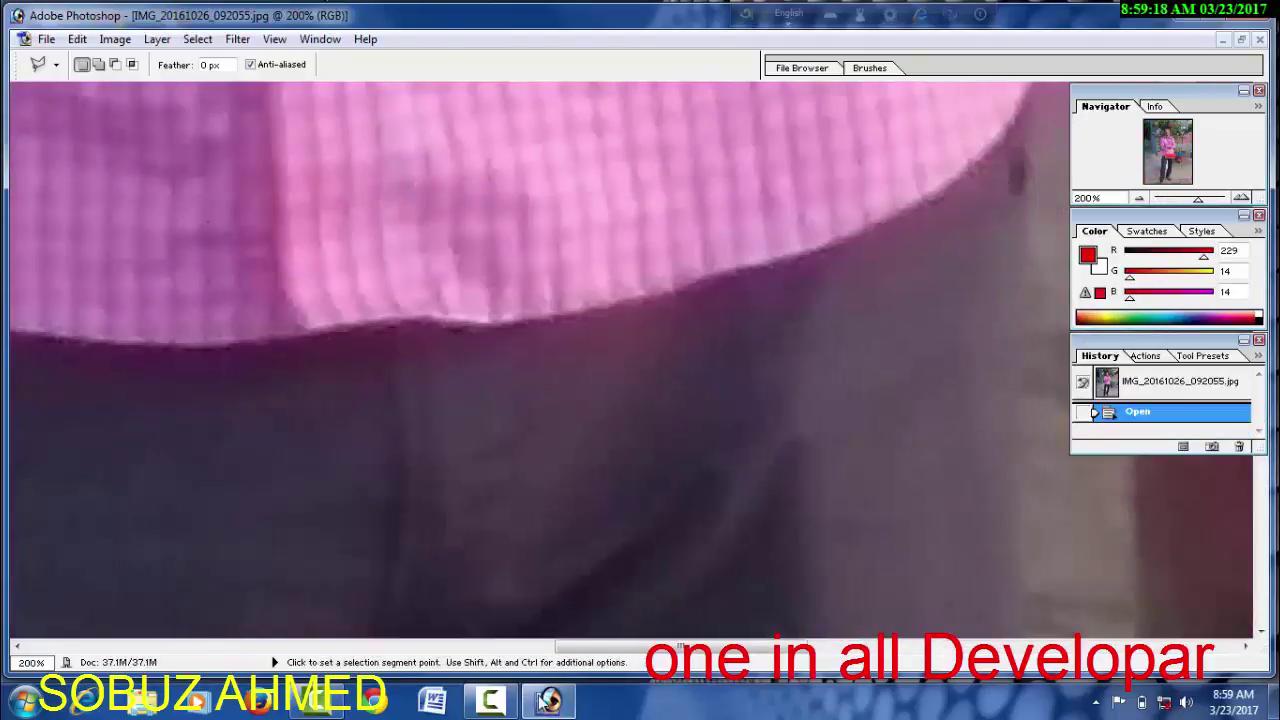
# Restore the panels and trace the lasso outline around the man's sandal
pyautogui.press('Tab')
pyautogui.moveTo(503, 531); pyautogui.dragTo(360, 149)
pyautogui.moveTo(400, 560)
pyautogui.mouseDown()
pyautogui.moveTo(396, 542)
pyautogui.moveTo(934, 277)
pyautogui.moveTo(449, 249)
pyautogui.moveTo(470, 274)
pyautogui.moveTo(600, 266)
pyautogui.mouseUp()
pyautogui.moveTo(560, 146)
pyautogui.mouseDown()
pyautogui.moveTo(543, 289)
pyautogui.moveTo(475, 373)
pyautogui.mouseUp()
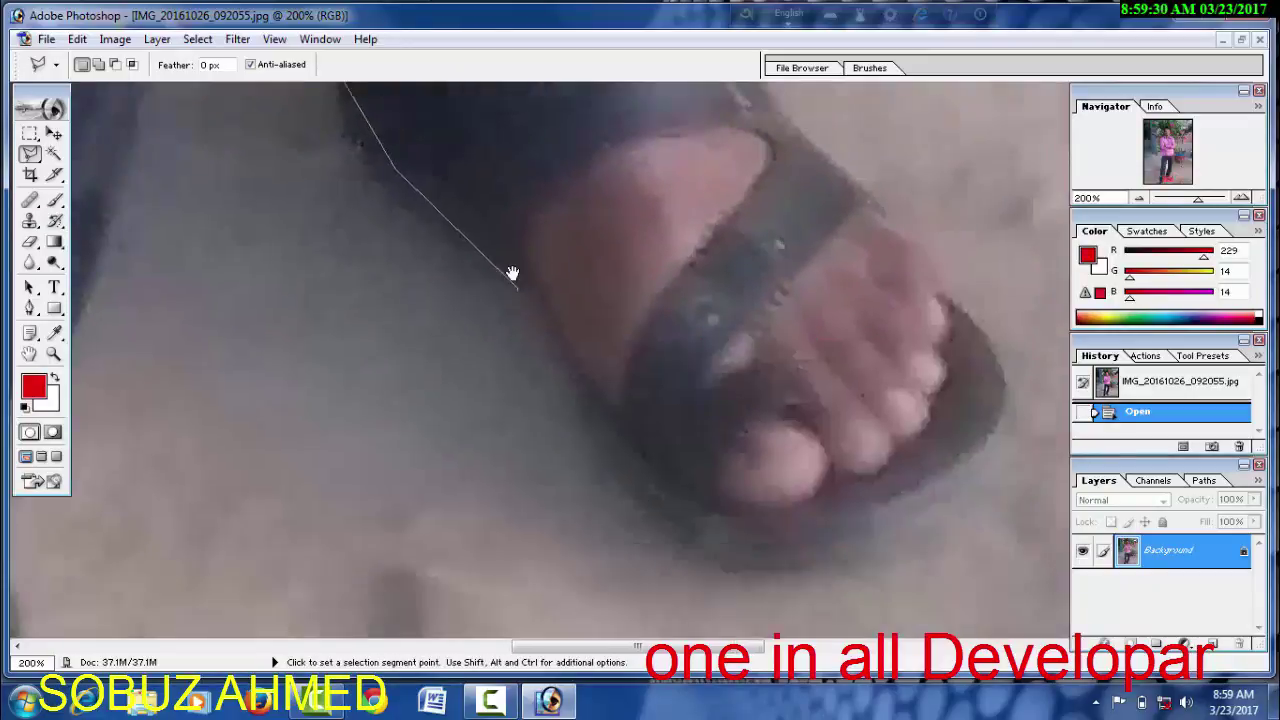
pyautogui.click(505, 250)
pyautogui.click(565, 380)
pyautogui.click(670, 520)
pyautogui.click(815, 540)
pyautogui.click(975, 462)
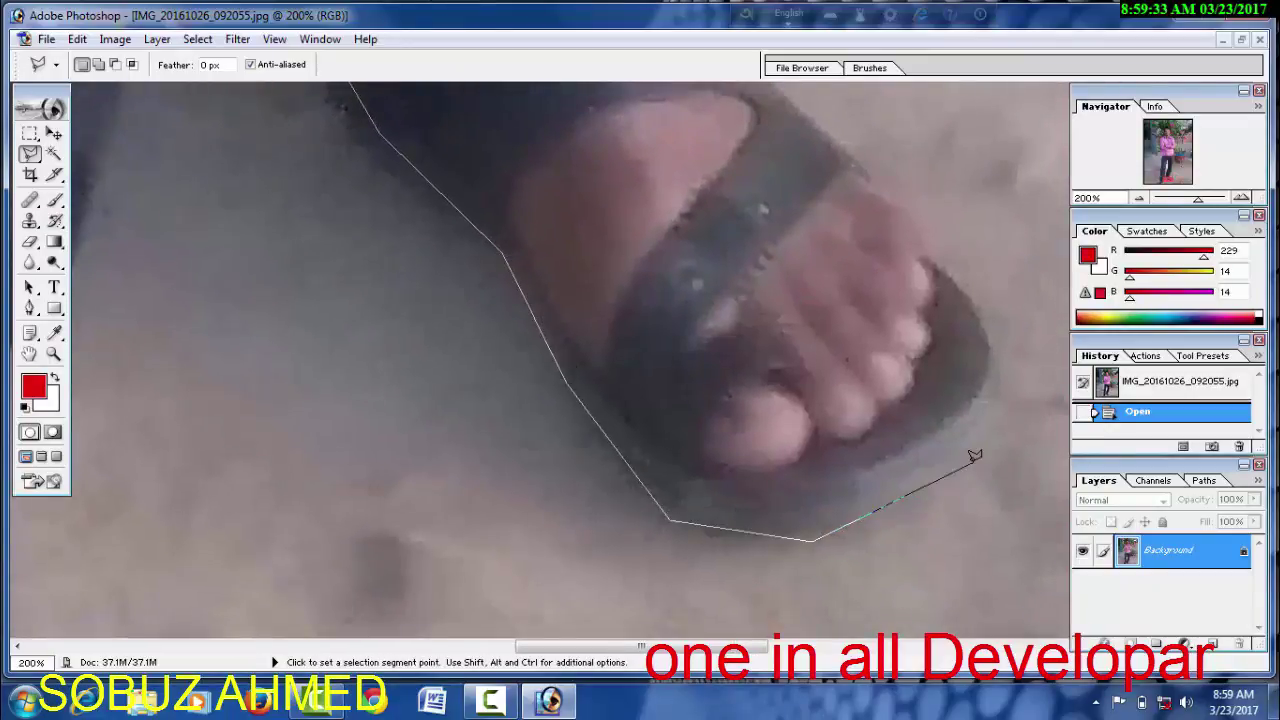
pyautogui.click(1003, 357)
# Continue the outline up the outer edge of his trouser leg
pyautogui.moveTo(920, 206); pyautogui.dragTo(948, 428)
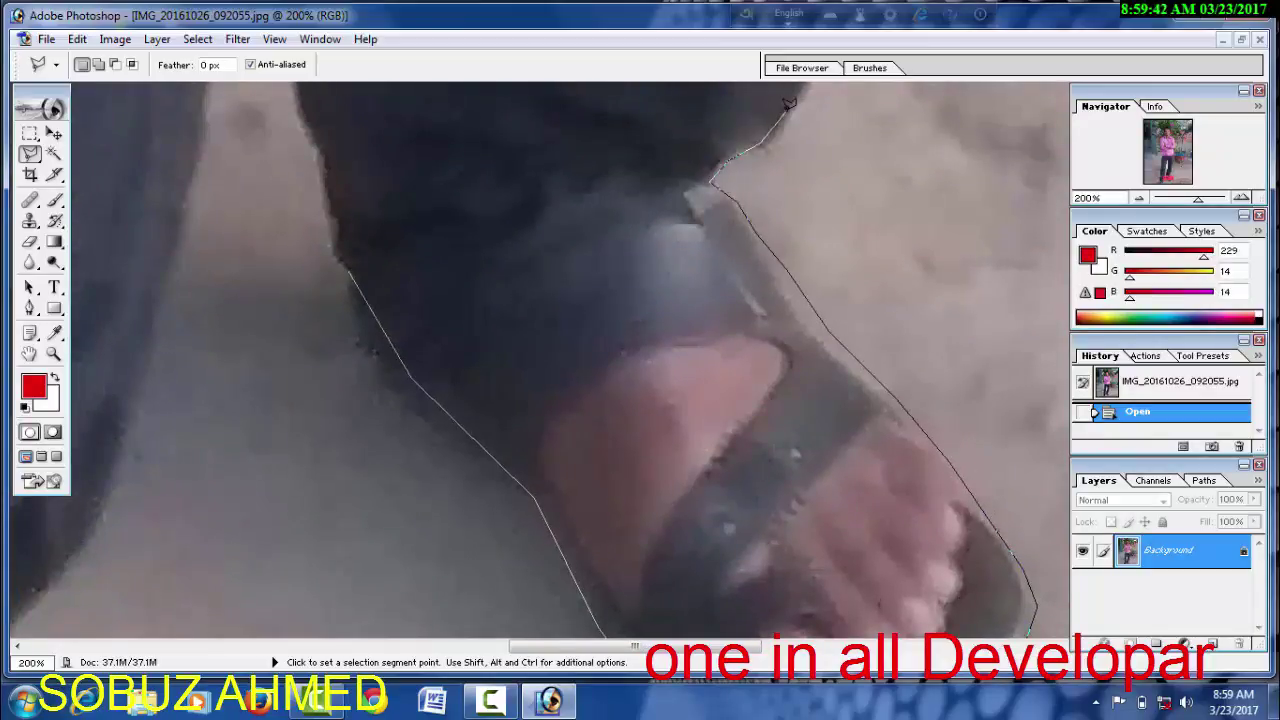
pyautogui.moveTo(790, 103); pyautogui.dragTo(710, 280)
pyautogui.click(685, 323)
pyautogui.click(725, 276)
pyautogui.click(750, 201)
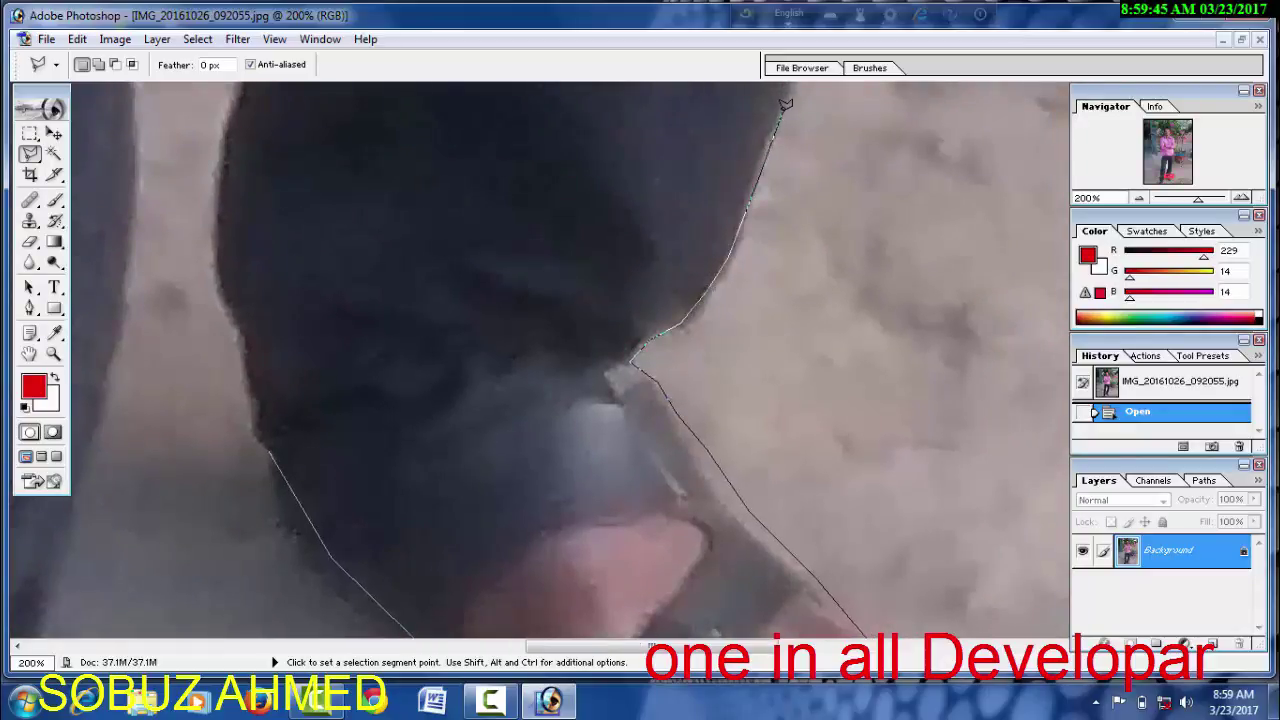
pyautogui.moveTo(786, 104); pyautogui.dragTo(700, 300)
pyautogui.click(670, 455)
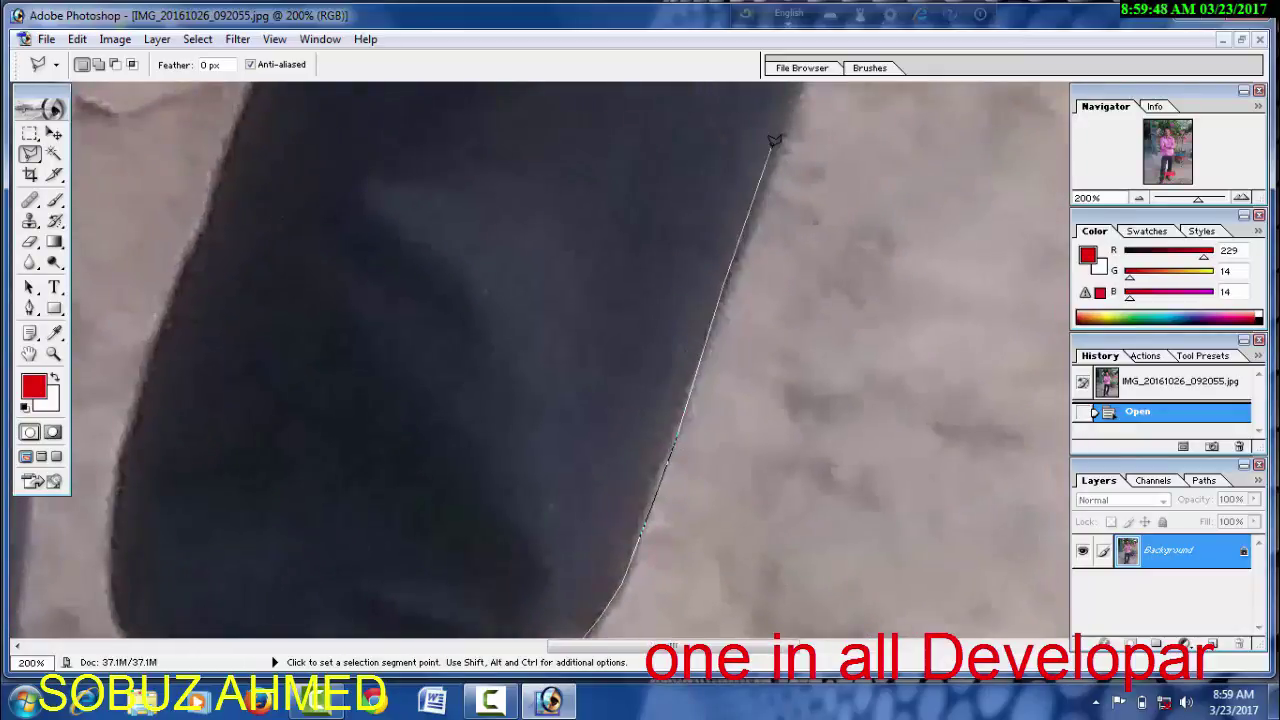
pyautogui.moveTo(774, 140); pyautogui.dragTo(651, 537)
pyautogui.click(720, 363)
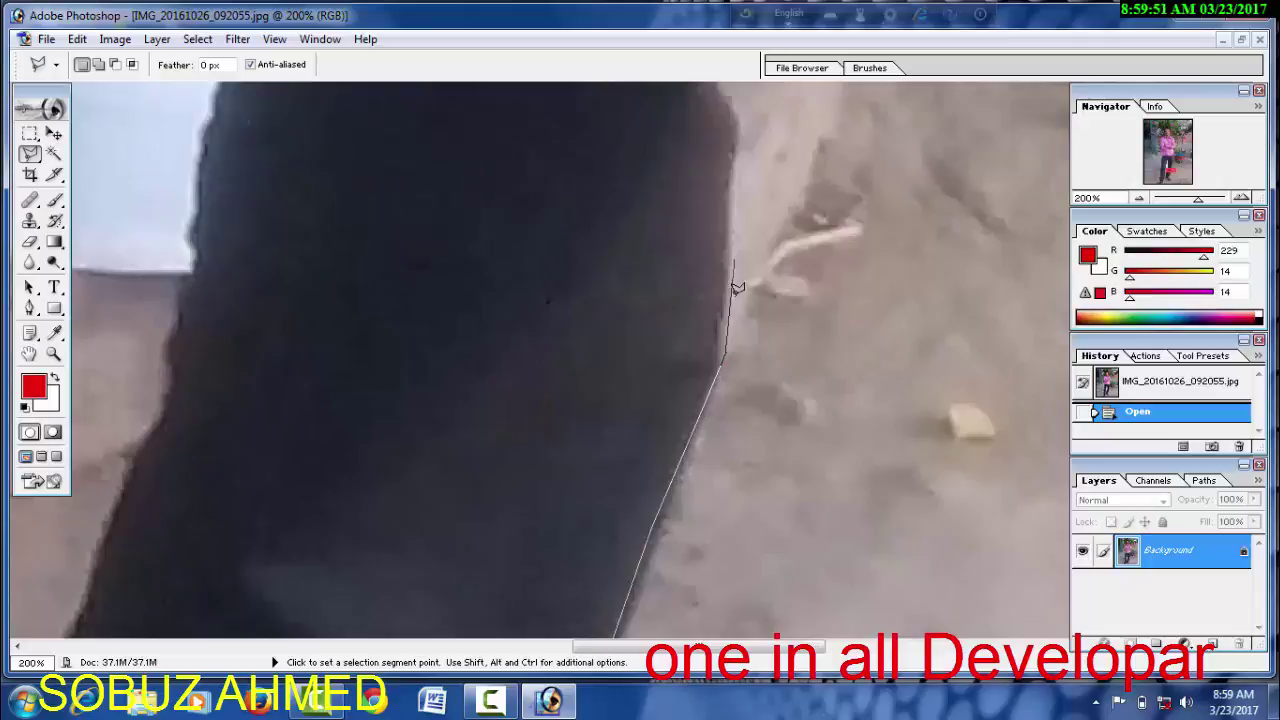
pyautogui.click(733, 162)
# Extend the outline to the top of the leg toward the pink shirt
pyautogui.moveTo(733, 162); pyautogui.dragTo(749, 429)
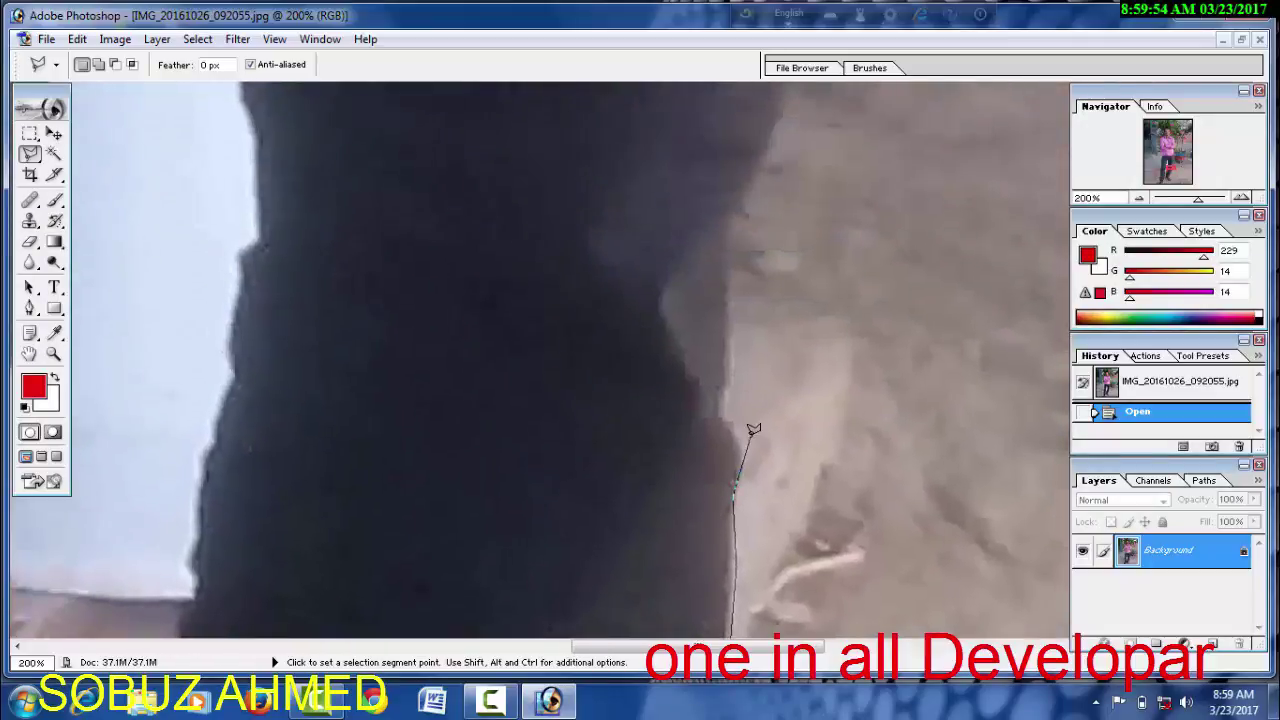
pyautogui.click(735, 174)
pyautogui.click(771, 114)
pyautogui.moveTo(771, 114); pyautogui.dragTo(666, 460)
pyautogui.click(729, 197)
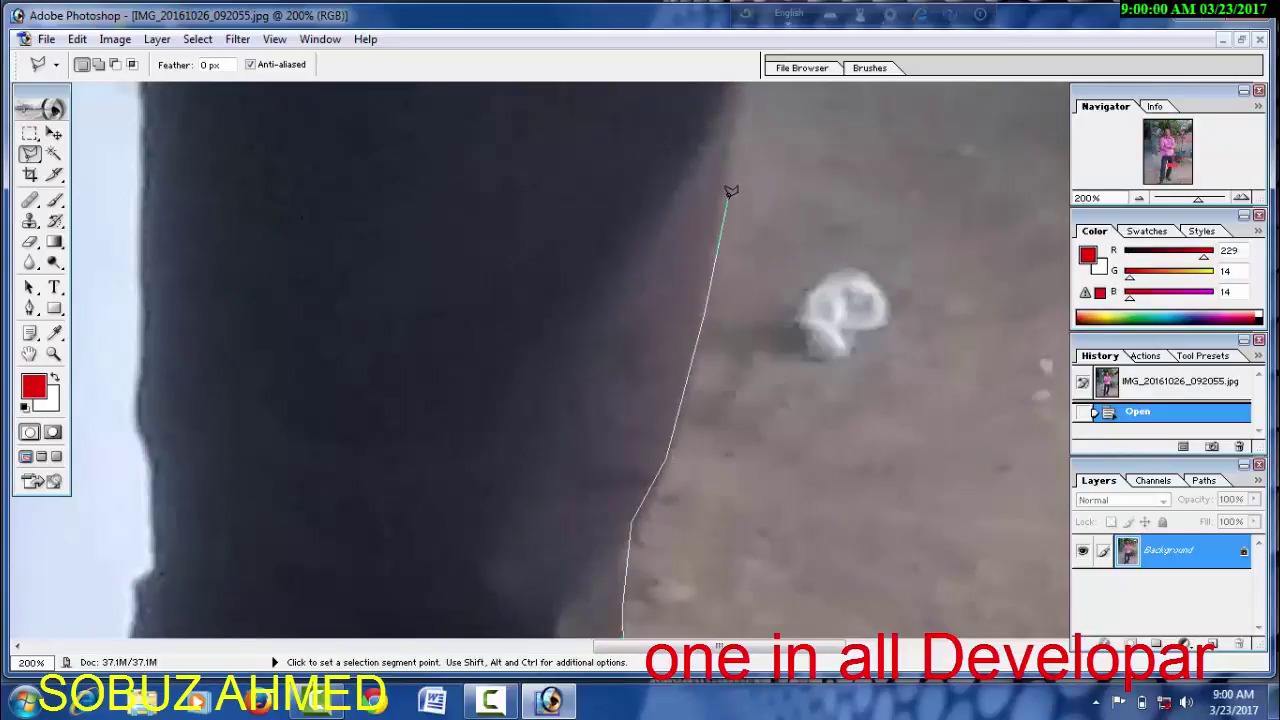
pyautogui.moveTo(729, 197); pyautogui.dragTo(634, 480)
pyautogui.moveTo(677, 251); pyautogui.dragTo(663, 380)
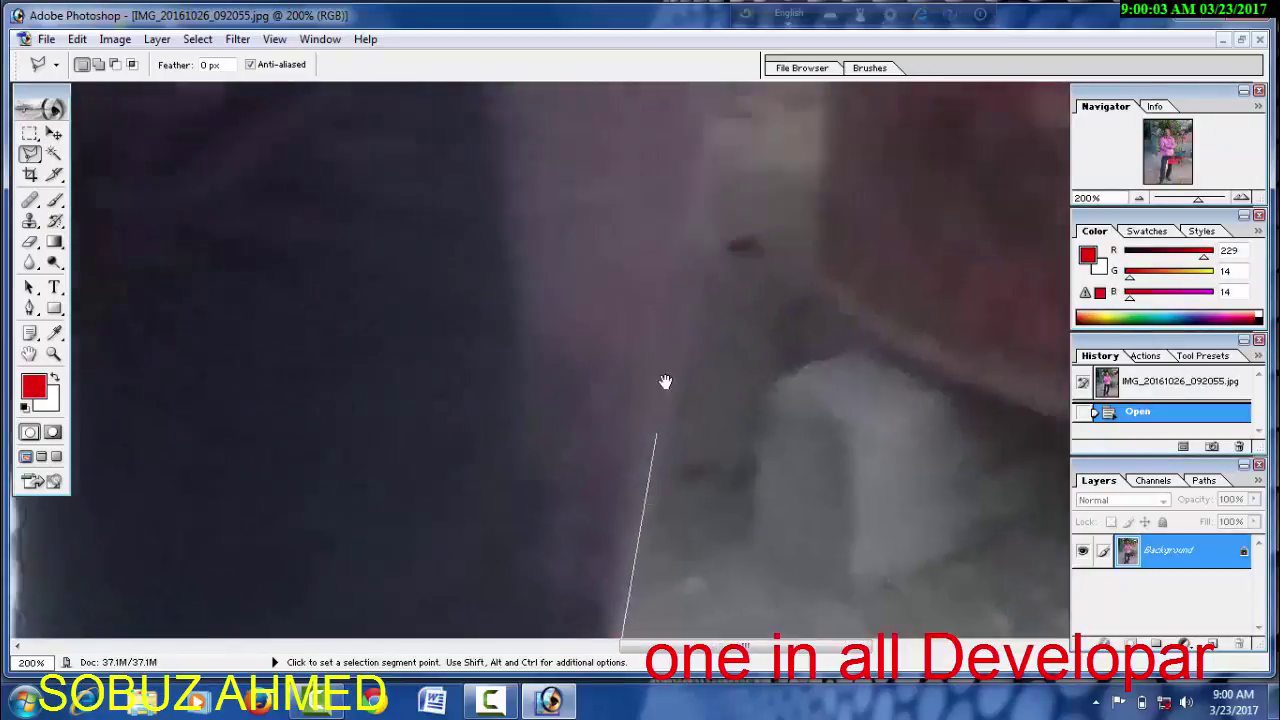
pyautogui.click(679, 368)
# Add lasso points along the pink shirt edge beside the plant leaves
pyautogui.moveTo(687, 135); pyautogui.dragTo(686, 520)
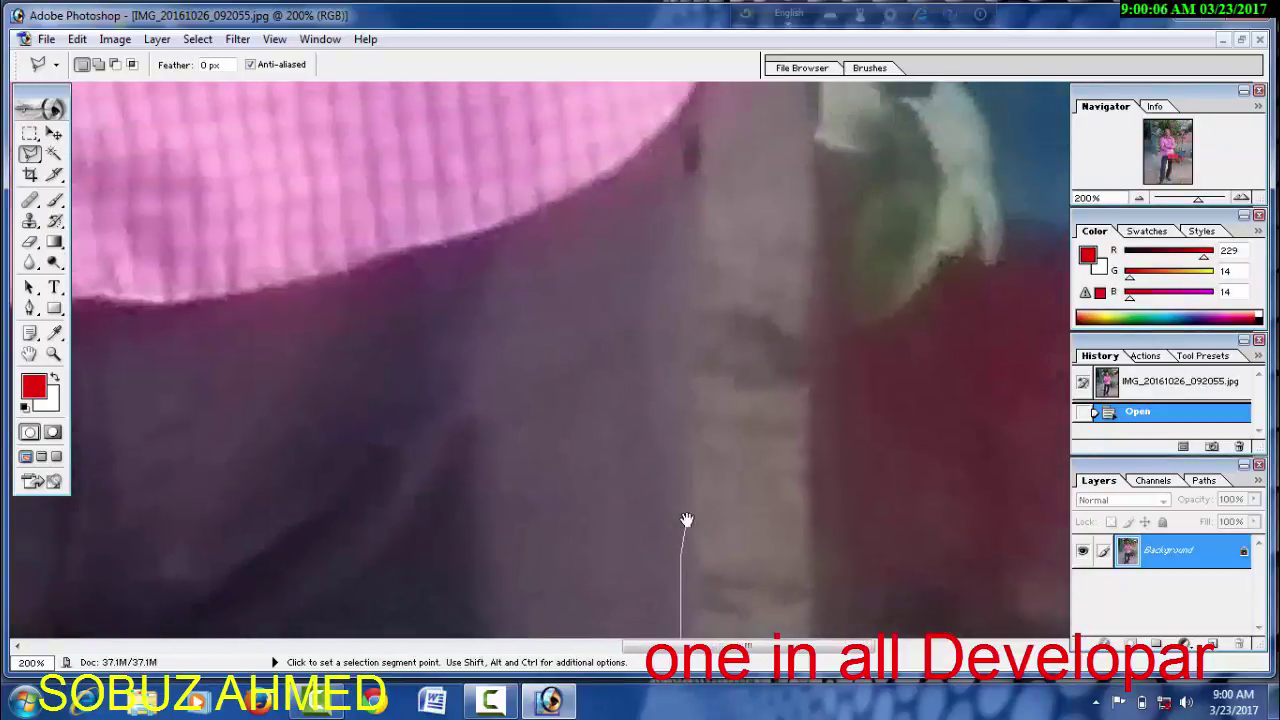
pyautogui.moveTo(714, 103); pyautogui.dragTo(699, 473)
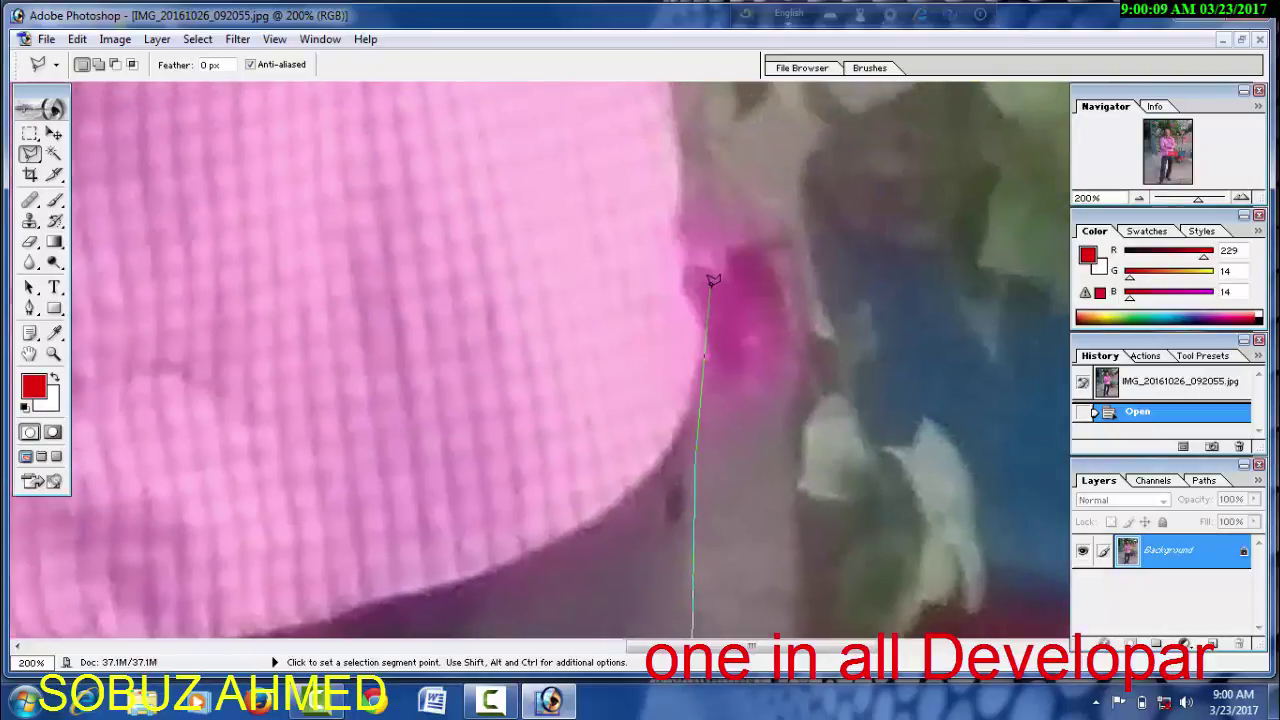
pyautogui.click(697, 310)
pyautogui.click(684, 264)
pyautogui.moveTo(678, 141); pyautogui.dragTo(680, 560)
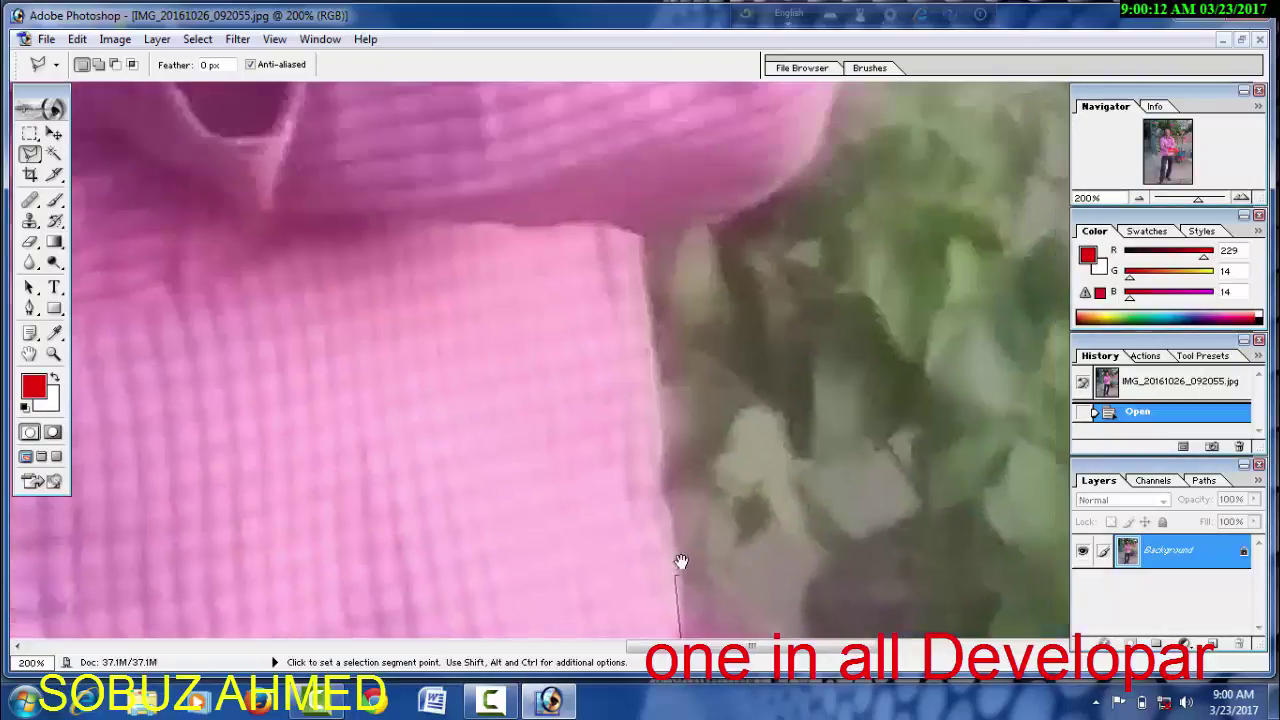
pyautogui.click(663, 497)
pyautogui.click(654, 352)
pyautogui.click(648, 244)
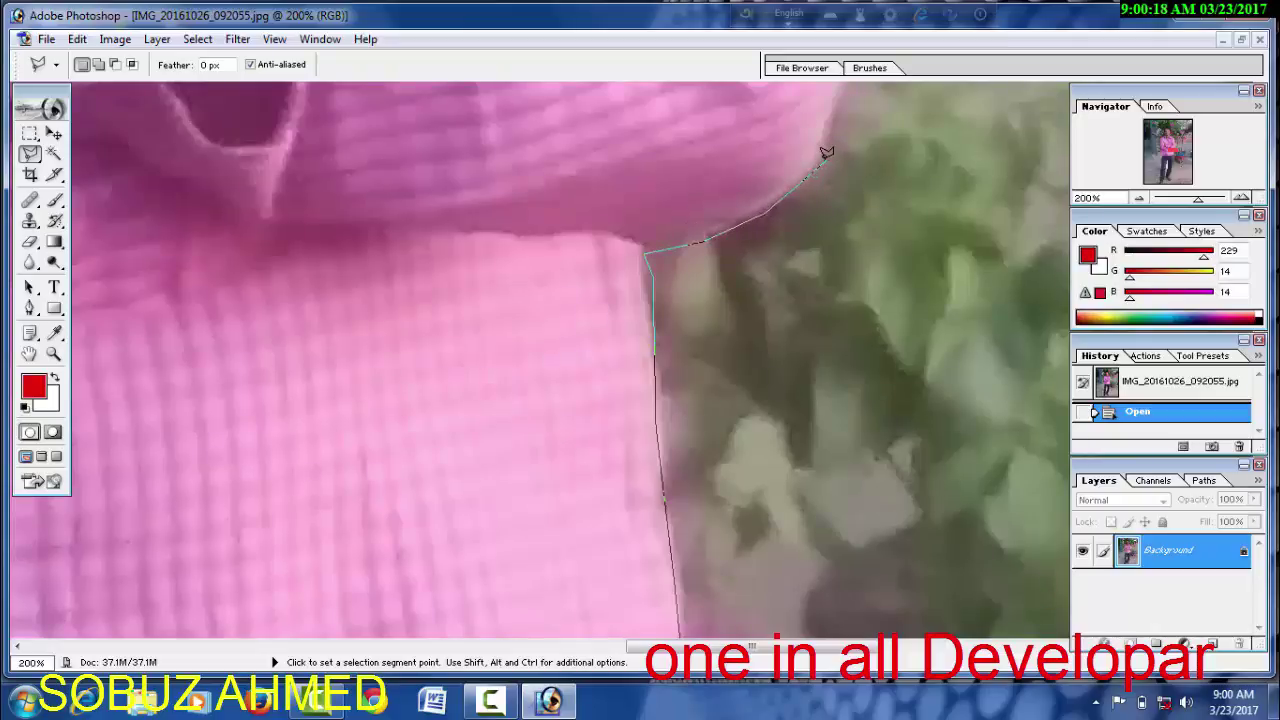
# Continue the outline up the side of the shirt toward the shoulder
pyautogui.moveTo(826, 152); pyautogui.dragTo(700, 437)
pyautogui.click(700, 437)
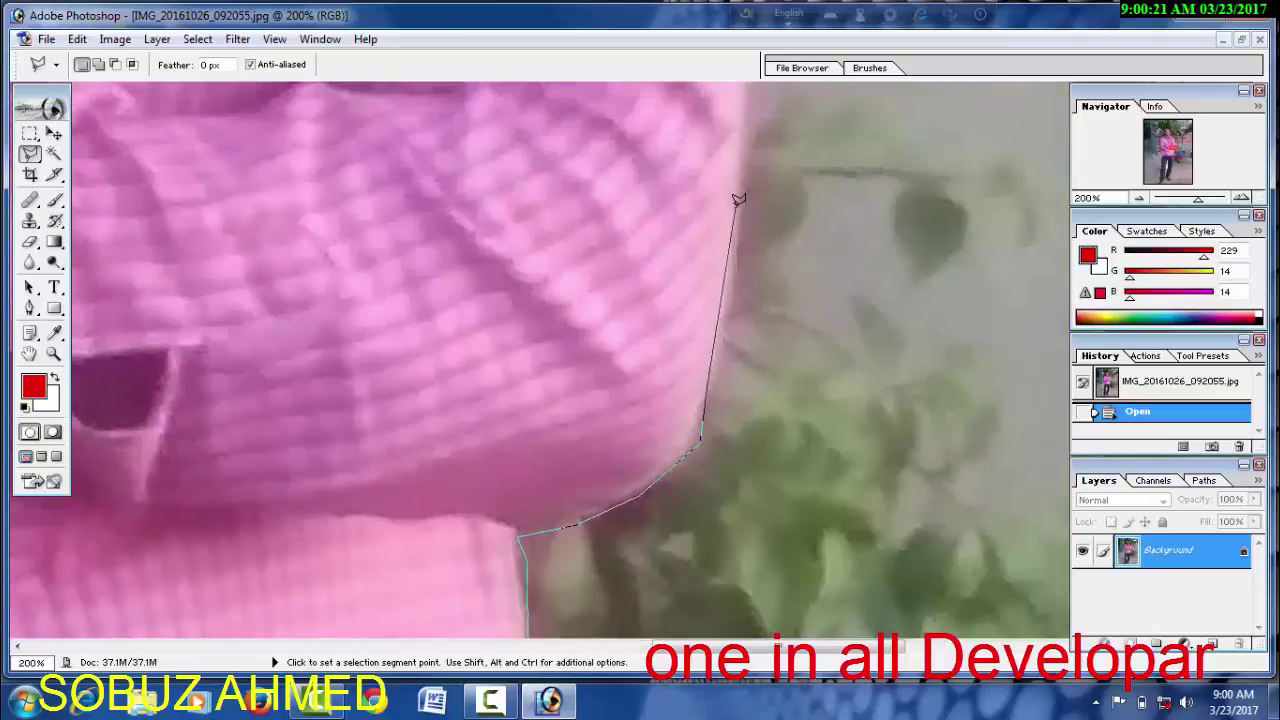
pyautogui.moveTo(748, 120); pyautogui.dragTo(688, 440)
pyautogui.click(685, 451)
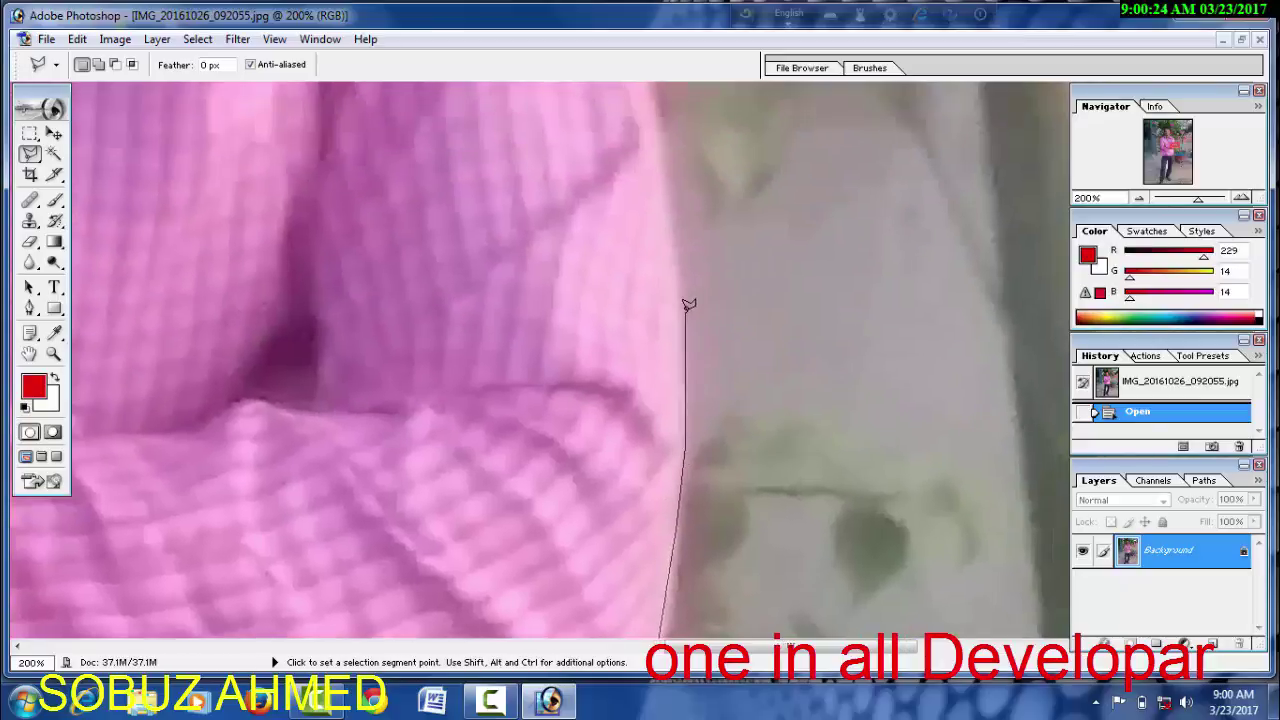
pyautogui.moveTo(659, 108); pyautogui.dragTo(660, 415)
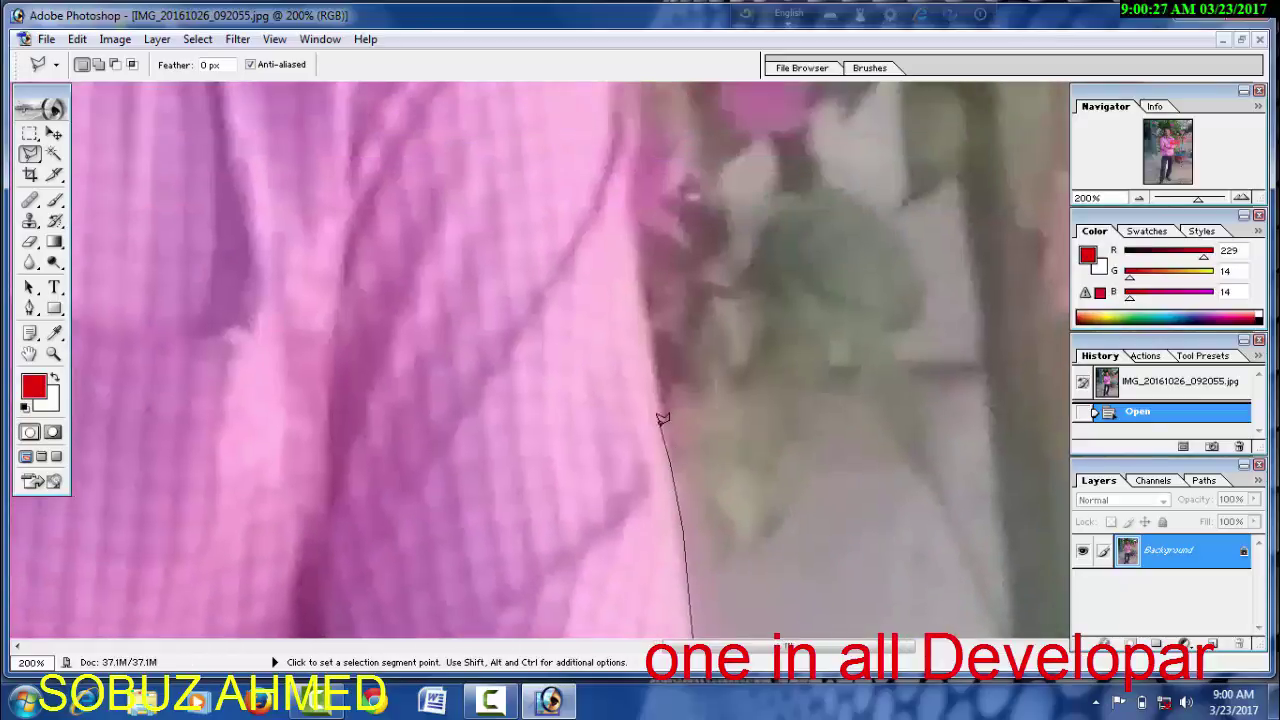
pyautogui.moveTo(640, 115); pyautogui.dragTo(657, 366)
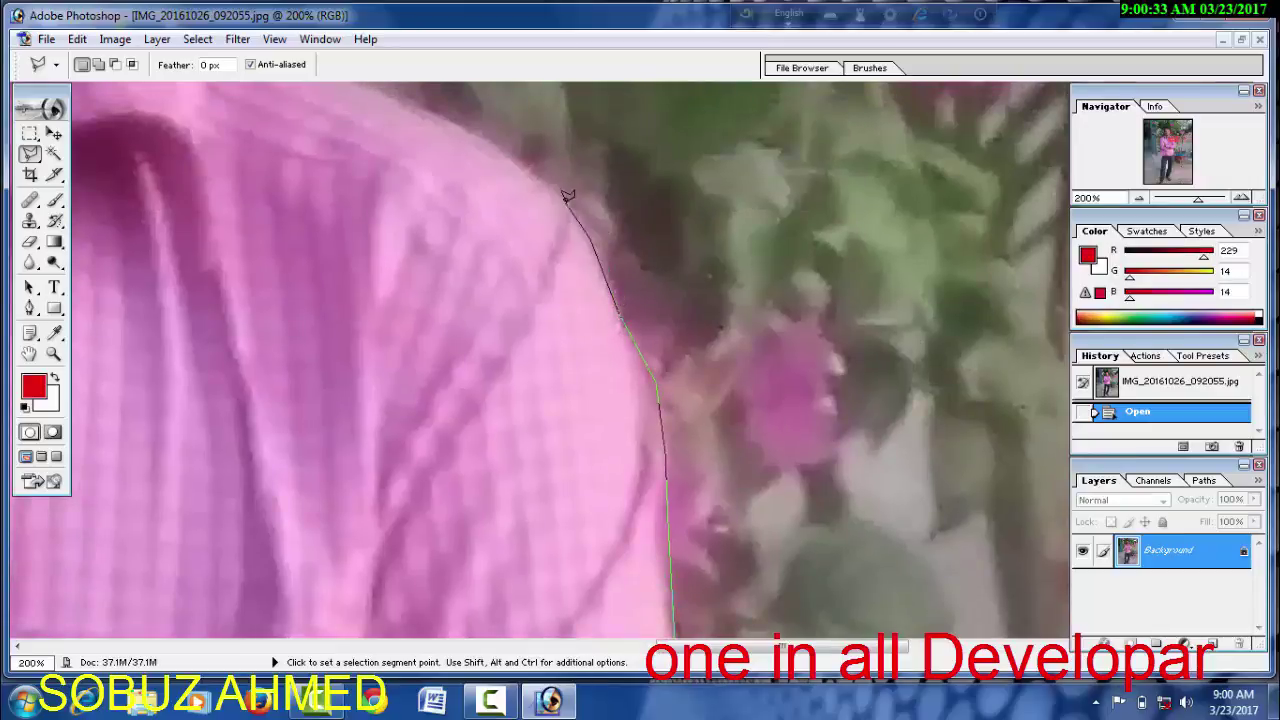
# Trace the outline up the shoulder and hair edge and across the top of the head
pyautogui.moveTo(440, 110)
pyautogui.mouseDown()
pyautogui.moveTo(616, 393)
pyautogui.moveTo(286, 229)
pyautogui.moveTo(250, 197)
pyautogui.moveTo(257, 366)
pyautogui.moveTo(229, 310)
pyautogui.moveTo(226, 258)
pyautogui.moveTo(262, 190)
pyautogui.mouseUp()
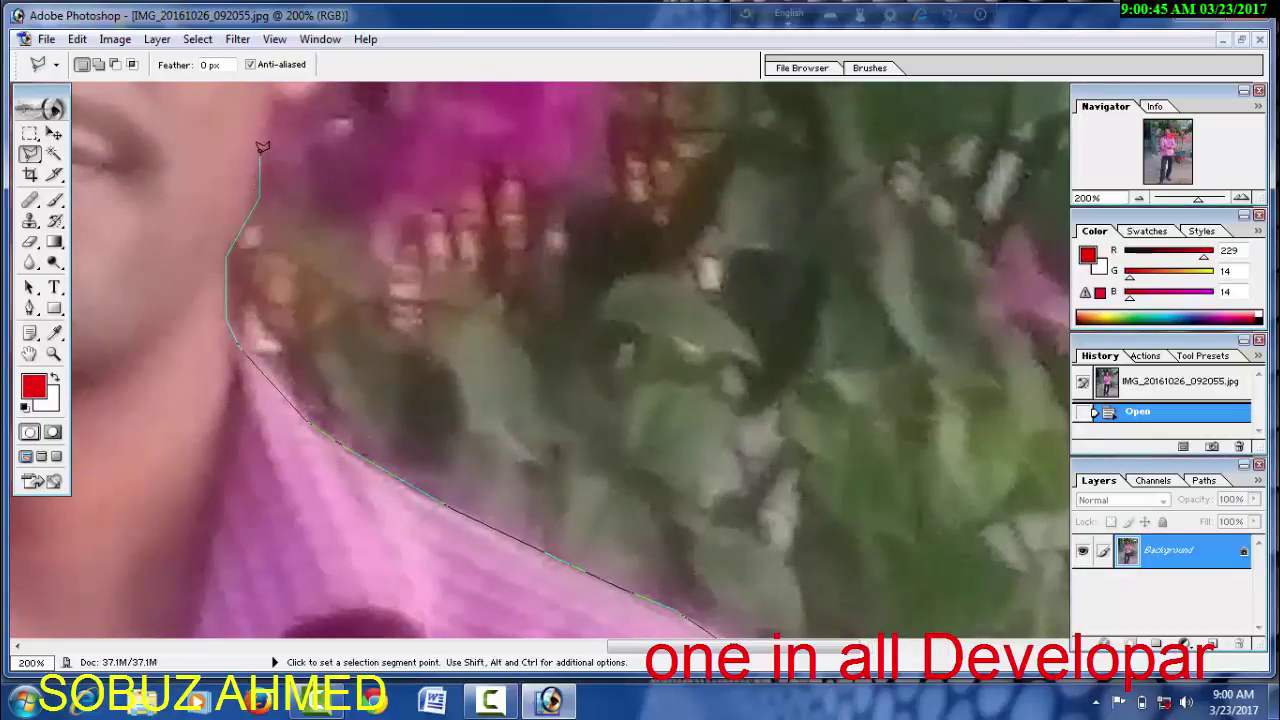
pyautogui.moveTo(293, 101)
pyautogui.mouseDown()
pyautogui.moveTo(264, 328)
pyautogui.moveTo(303, 265)
pyautogui.mouseUp()
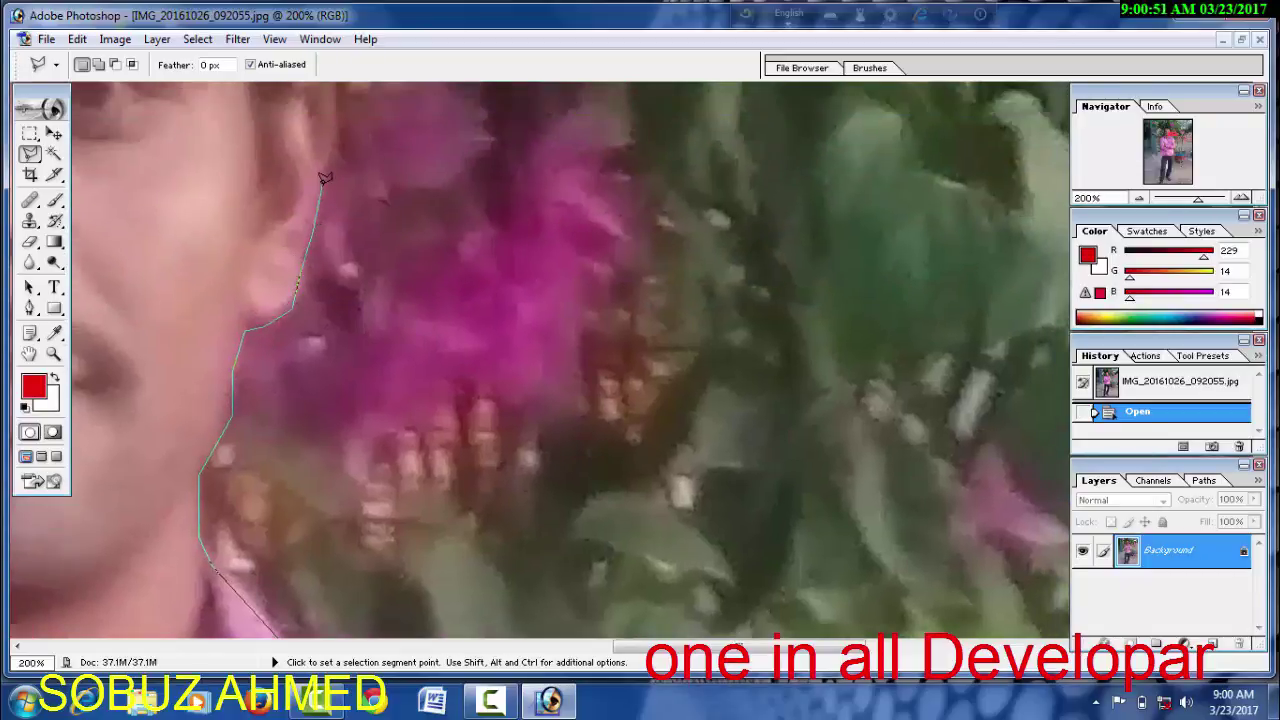
pyautogui.moveTo(318, 125); pyautogui.dragTo(343, 350)
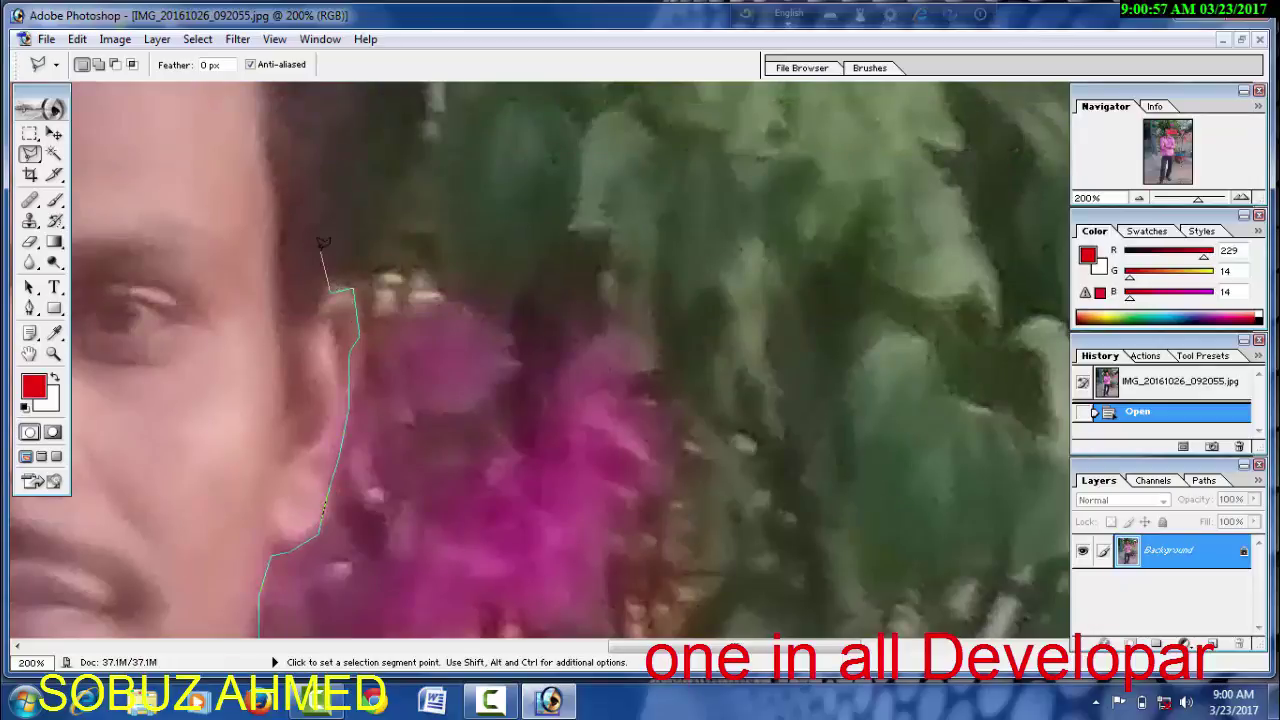
pyautogui.moveTo(323, 243)
pyautogui.mouseDown()
pyautogui.moveTo(334, 148)
pyautogui.moveTo(403, 455)
pyautogui.mouseUp()
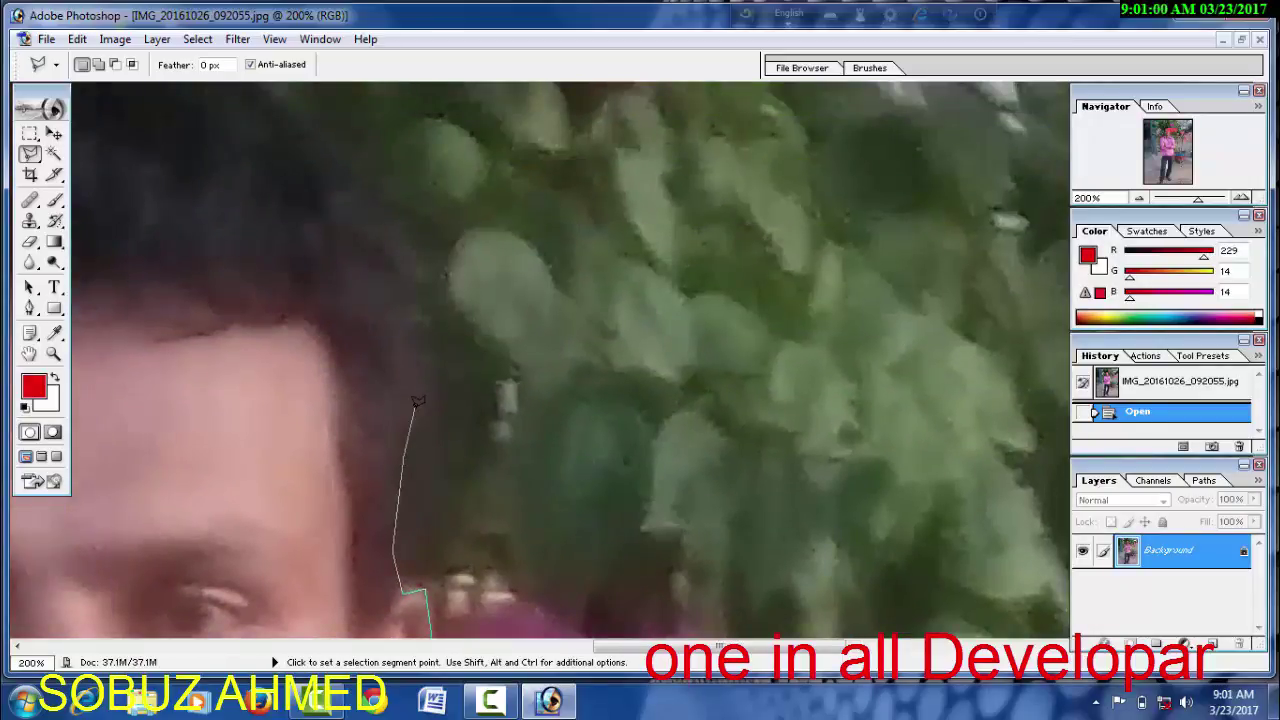
pyautogui.moveTo(417, 400); pyautogui.dragTo(407, 288)
pyautogui.moveTo(403, 230)
pyautogui.mouseDown()
pyautogui.moveTo(312, 112)
pyautogui.moveTo(576, 345)
pyautogui.mouseUp()
pyautogui.click(563, 328)
pyautogui.click(515, 327)
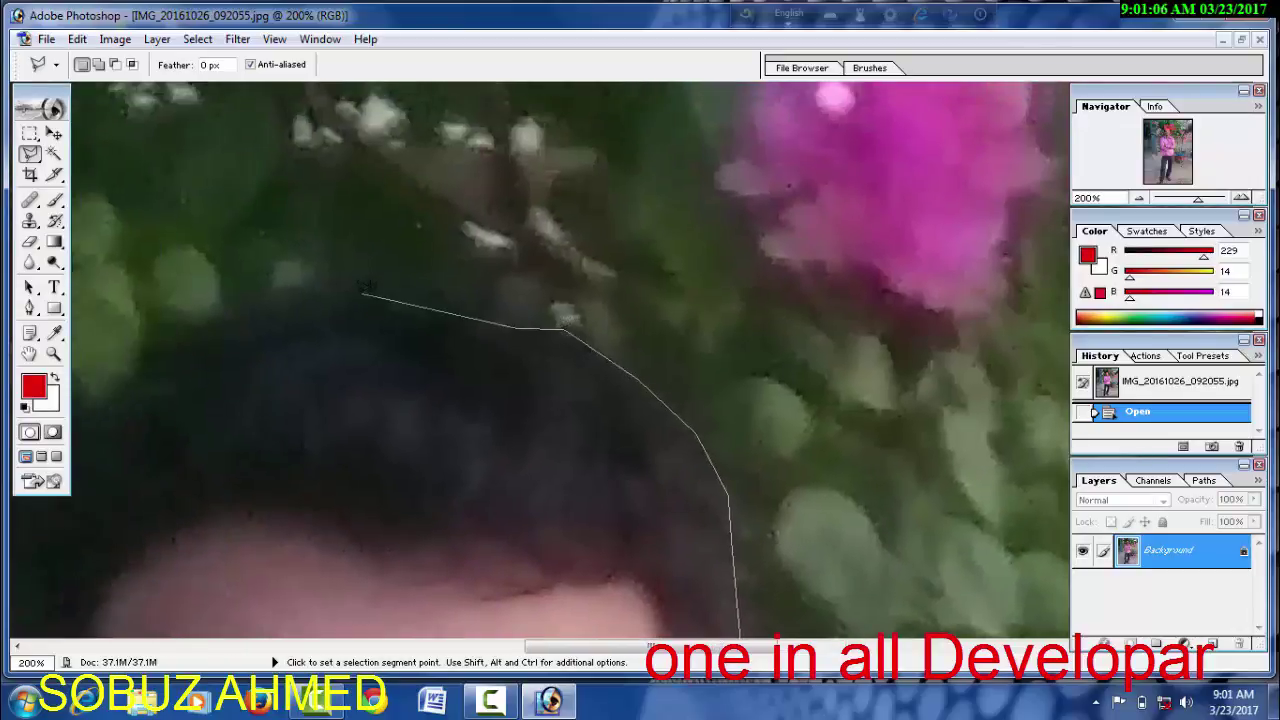
# Carry the outline over the hair and down the side of the face to the chin
pyautogui.click(190, 316)
pyautogui.moveTo(190, 316); pyautogui.dragTo(533, 307)
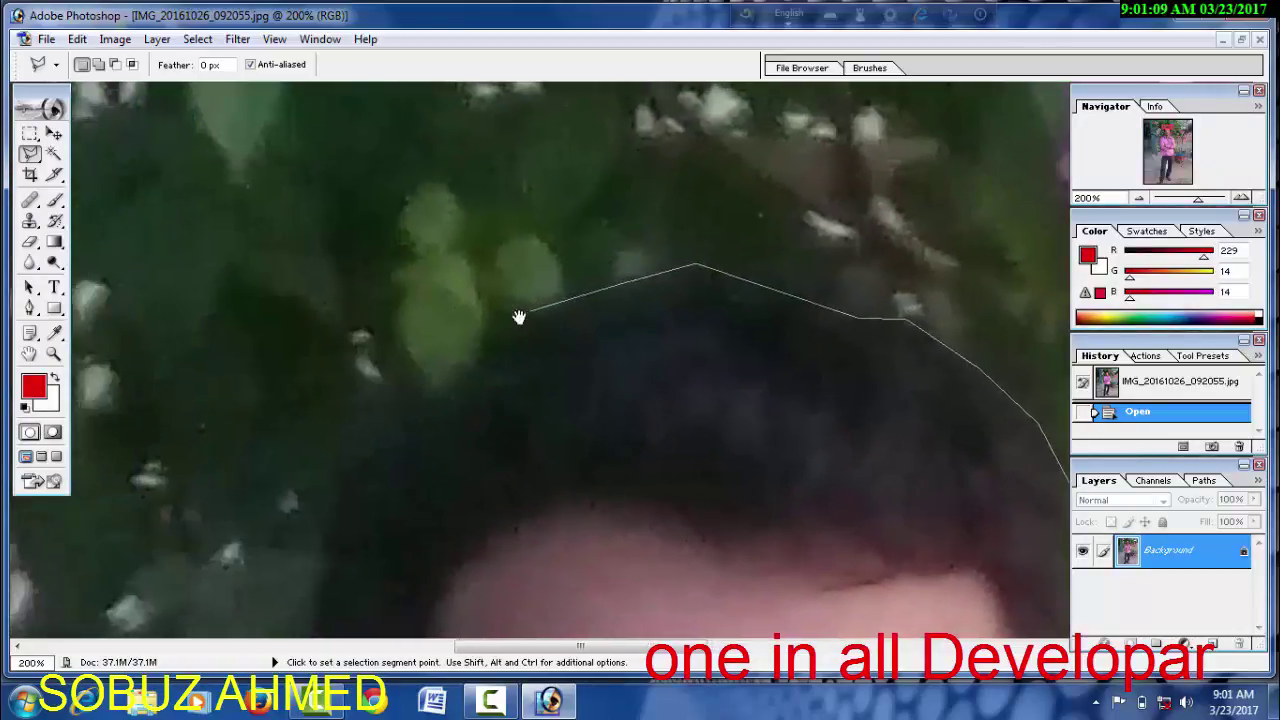
pyautogui.click(342, 472)
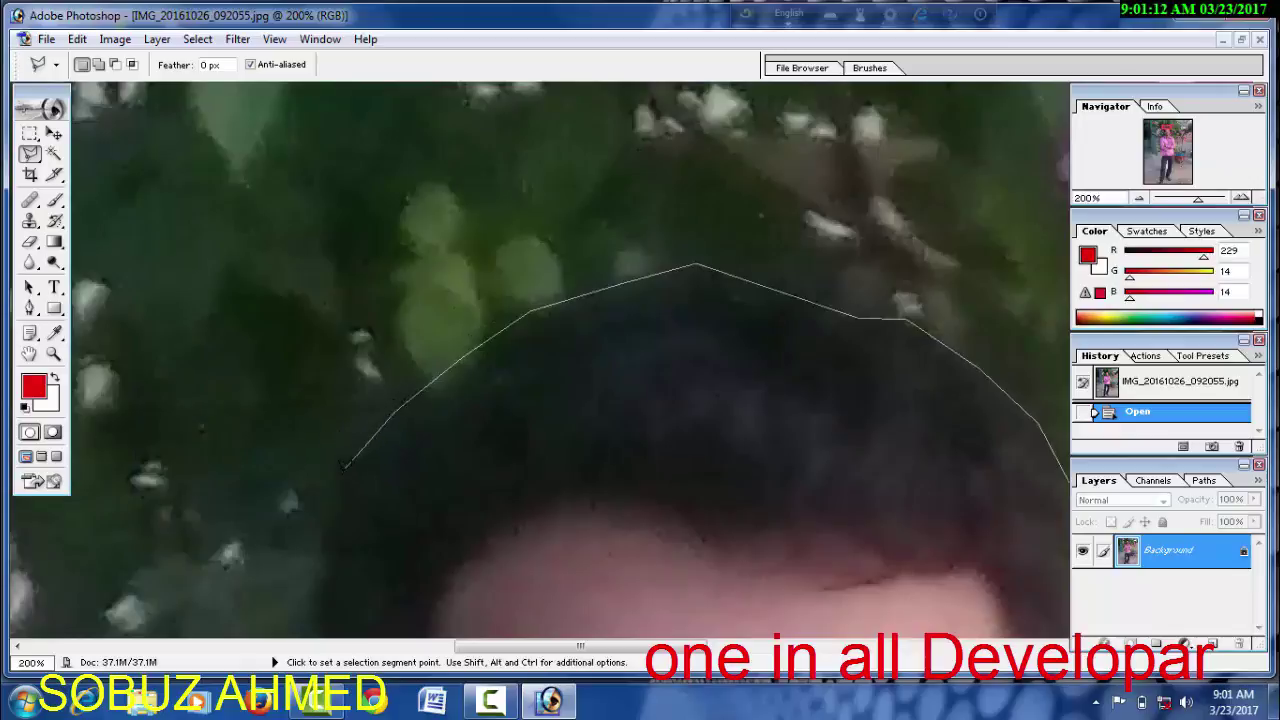
pyautogui.moveTo(342, 472); pyautogui.dragTo(500, 306)
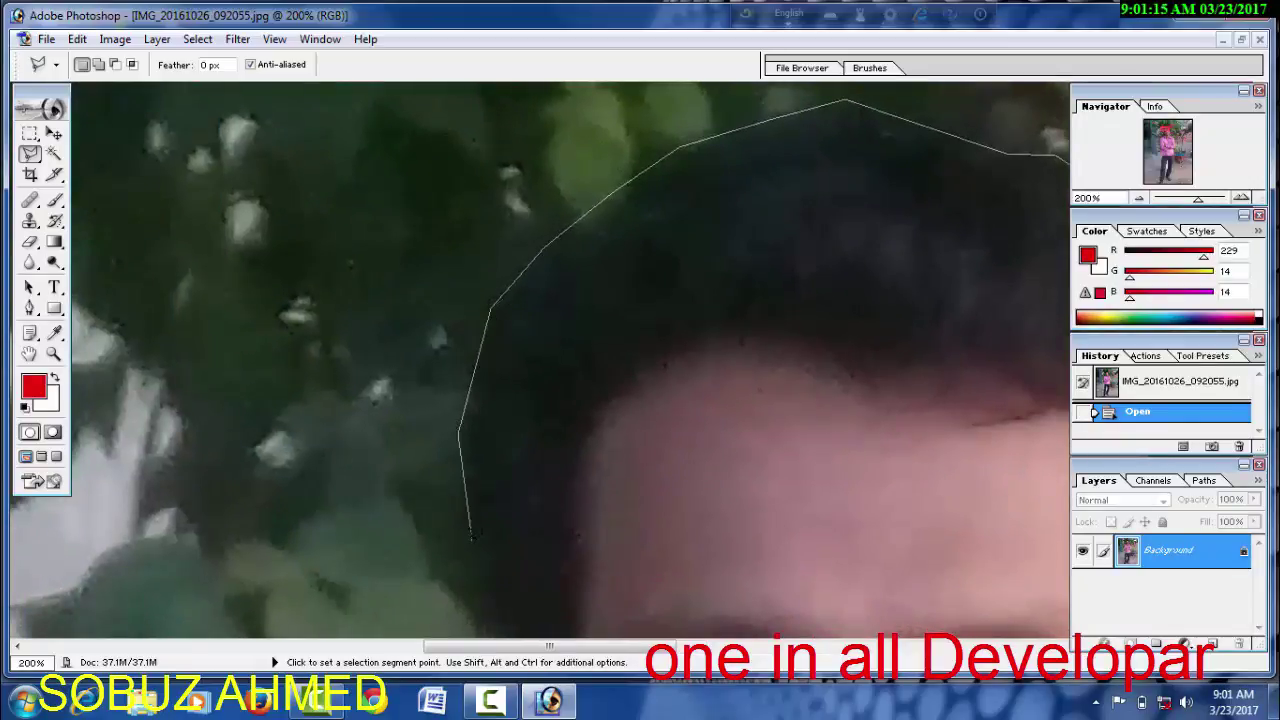
pyautogui.click(476, 573)
pyautogui.moveTo(476, 573); pyautogui.dragTo(500, 325)
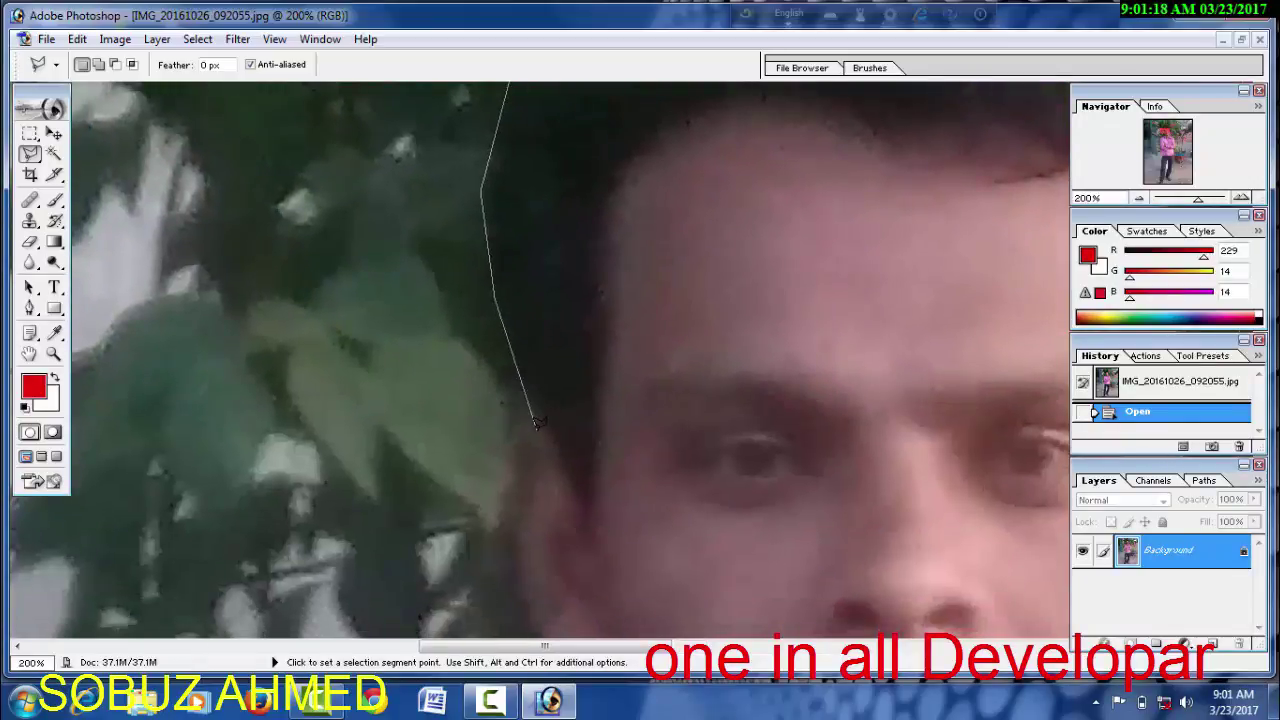
pyautogui.click(510, 527)
pyautogui.click(527, 587)
pyautogui.moveTo(527, 587); pyautogui.dragTo(512, 374)
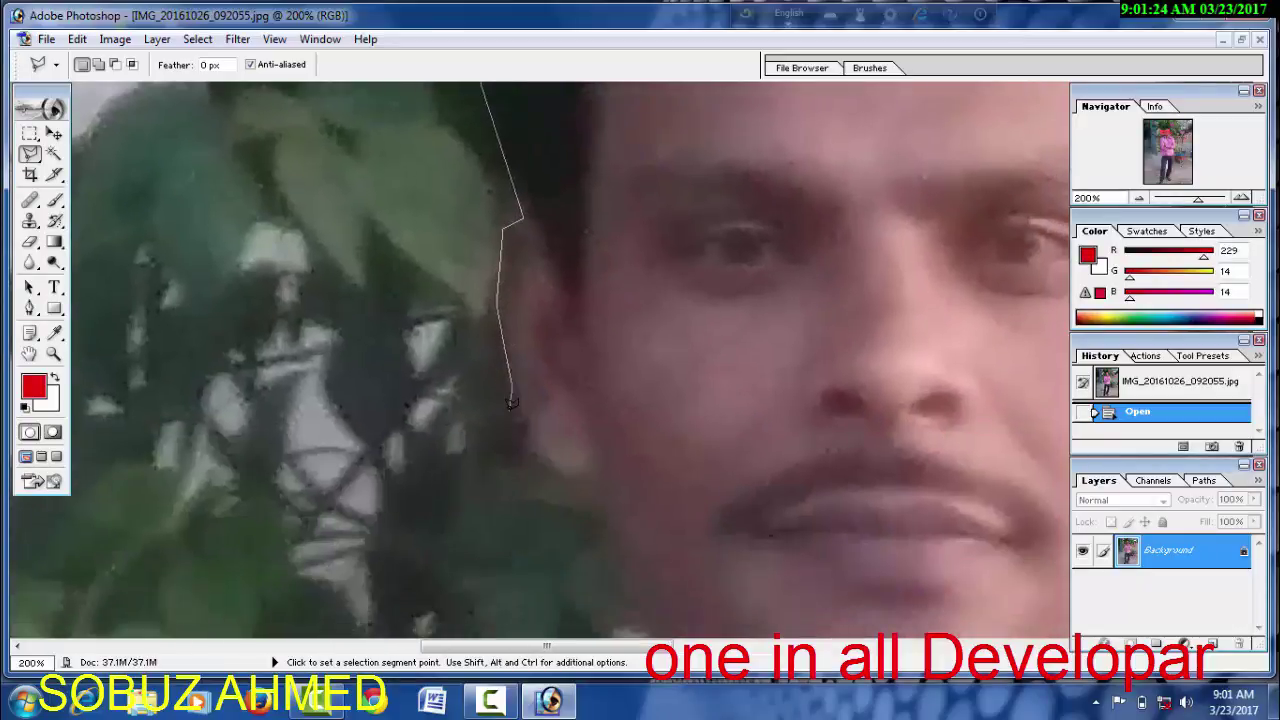
pyautogui.click(550, 476)
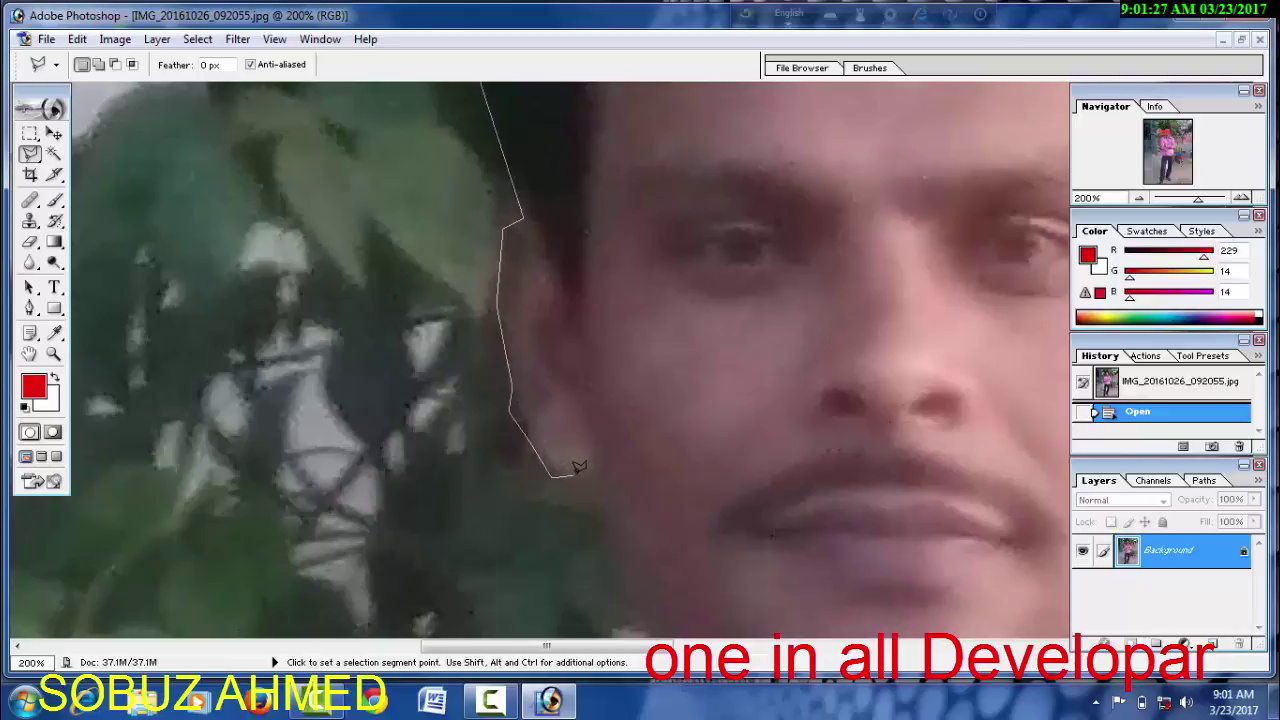
# Zoom in and place points along the jaw and shoulder edge
pyautogui.scroll(-2, 603, 504)
pyautogui.scroll(-2, 603, 434)
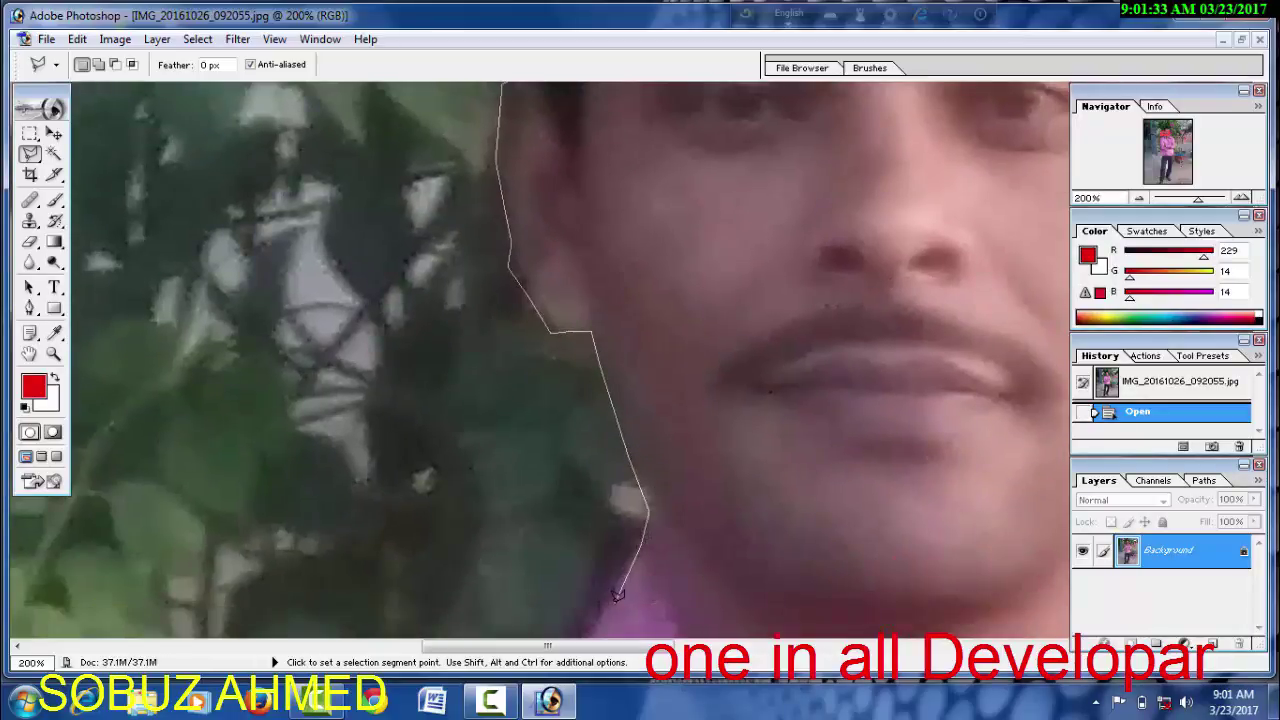
pyautogui.scroll(-5, 617, 595)
pyautogui.click(622, 443)
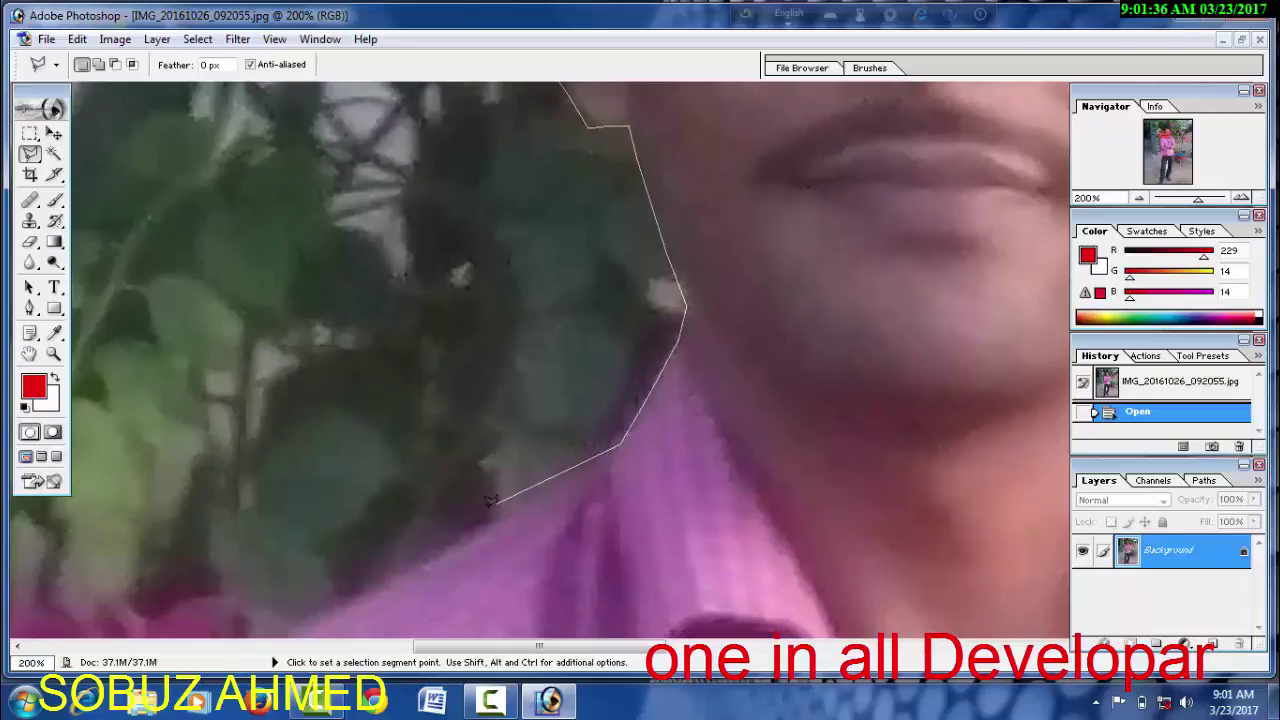
pyautogui.moveTo(380, 573)
pyautogui.mouseDown()
pyautogui.moveTo(466, 491)
pyautogui.moveTo(557, 366)
pyautogui.mouseUp()
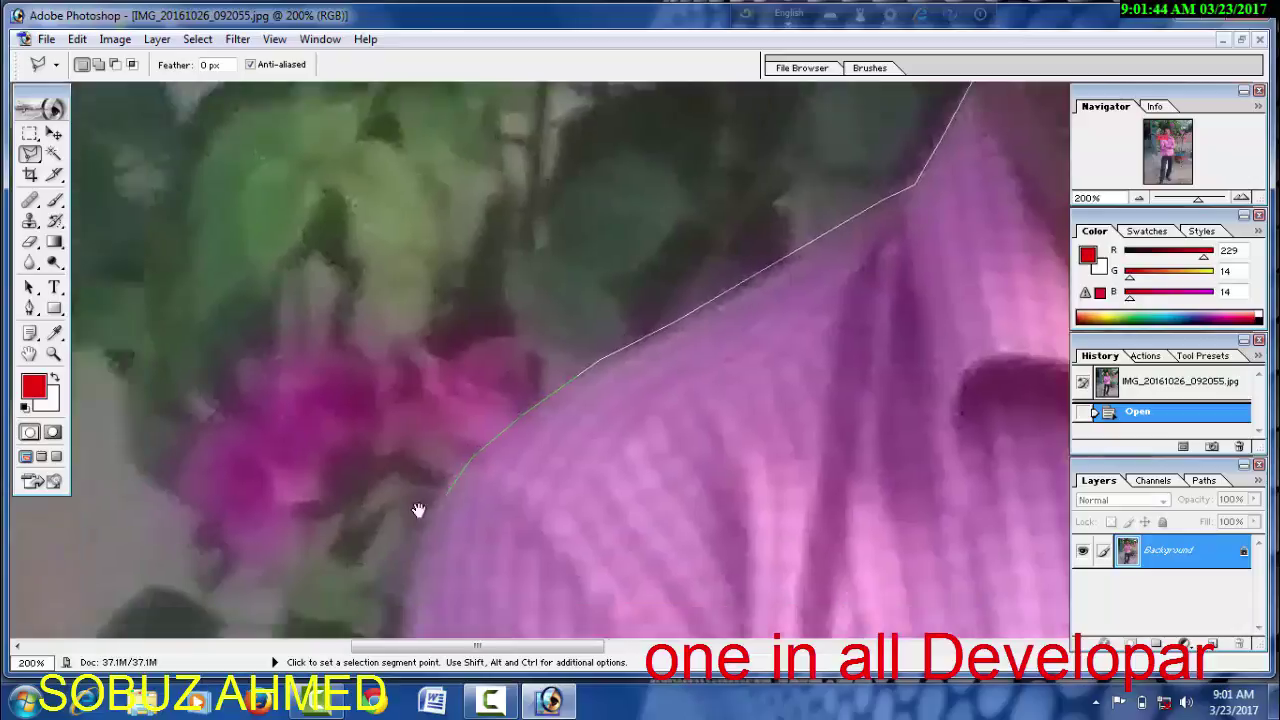
pyautogui.moveTo(417, 508); pyautogui.dragTo(663, 294)
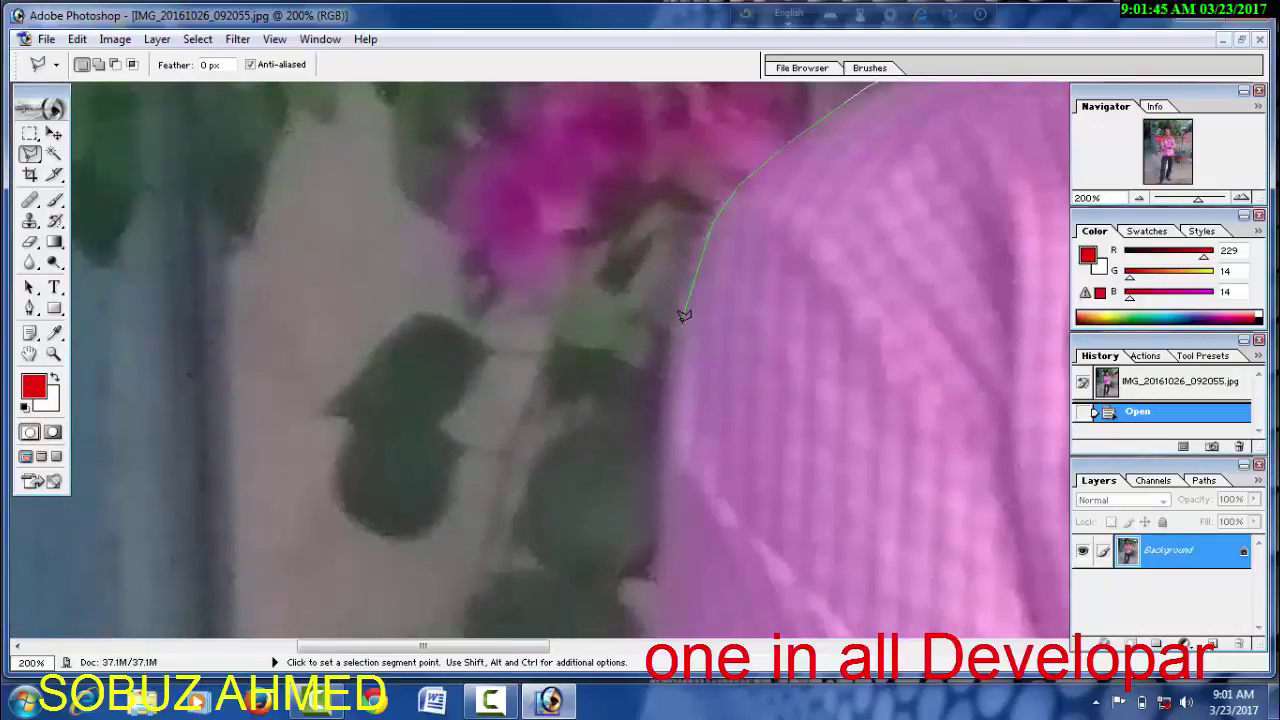
pyautogui.click(681, 320)
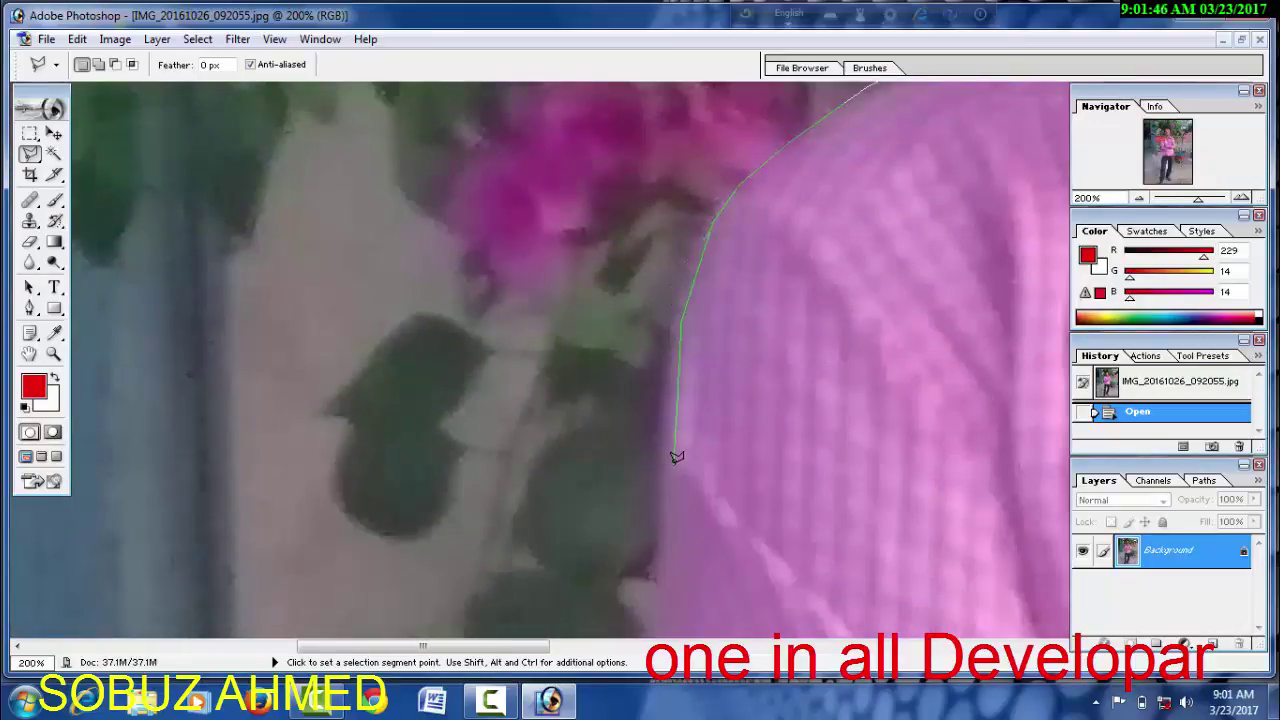
# Follow the pink shirt's edge down past the plant leaves with lasso points
pyautogui.click(655, 570)
pyautogui.moveTo(655, 570); pyautogui.dragTo(686, 325)
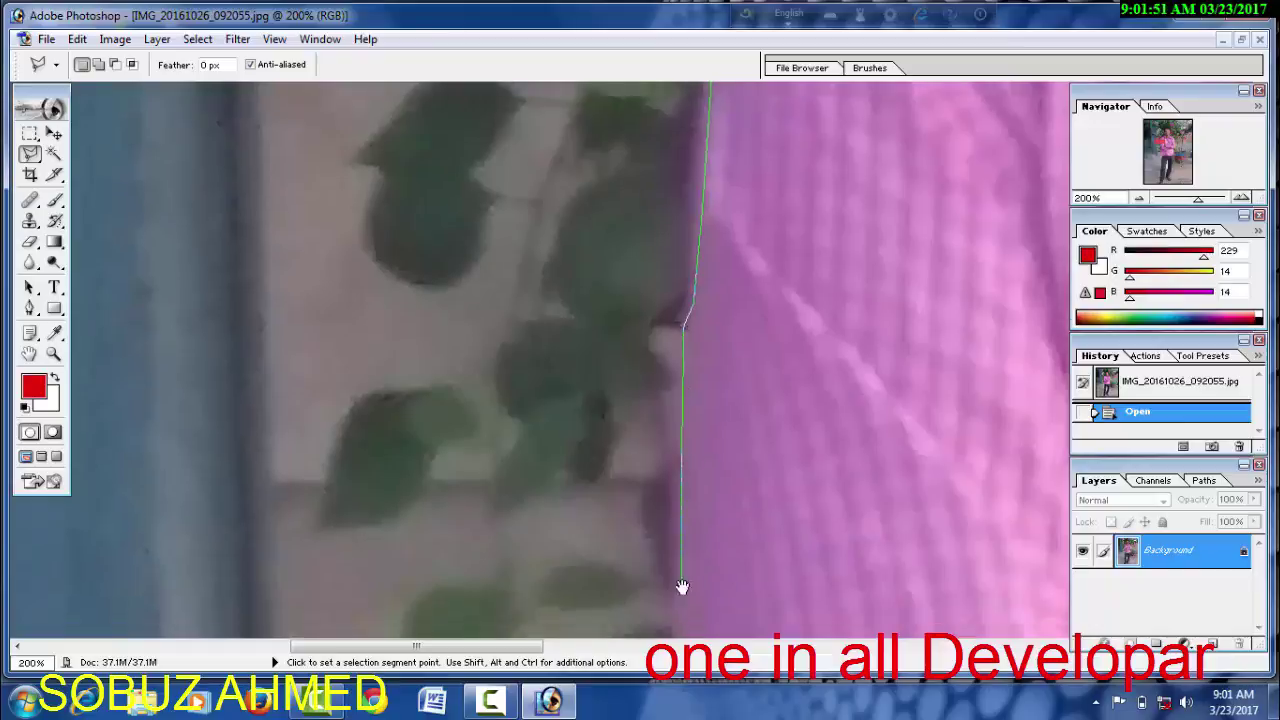
pyautogui.click(681, 586)
pyautogui.moveTo(681, 586); pyautogui.dragTo(712, 341)
pyautogui.click(722, 450)
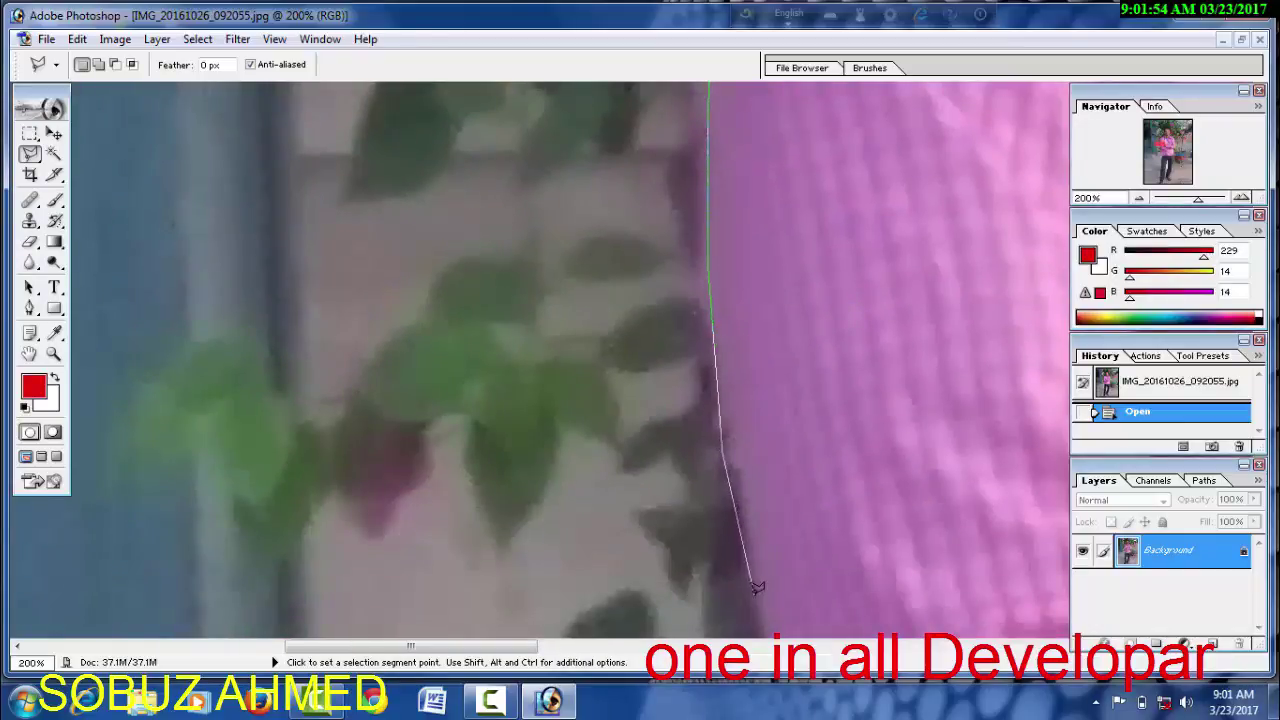
pyautogui.click(765, 607)
pyautogui.moveTo(765, 607); pyautogui.dragTo(720, 272)
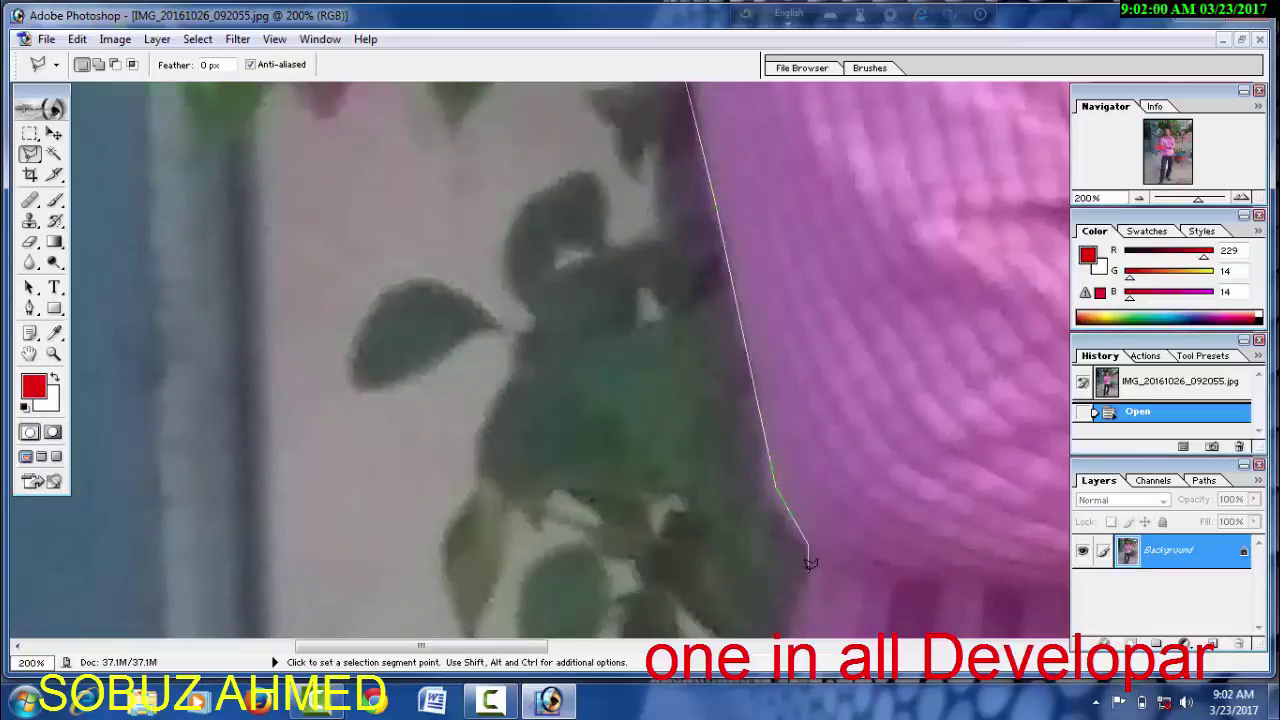
pyautogui.moveTo(793, 599); pyautogui.dragTo(737, 286)
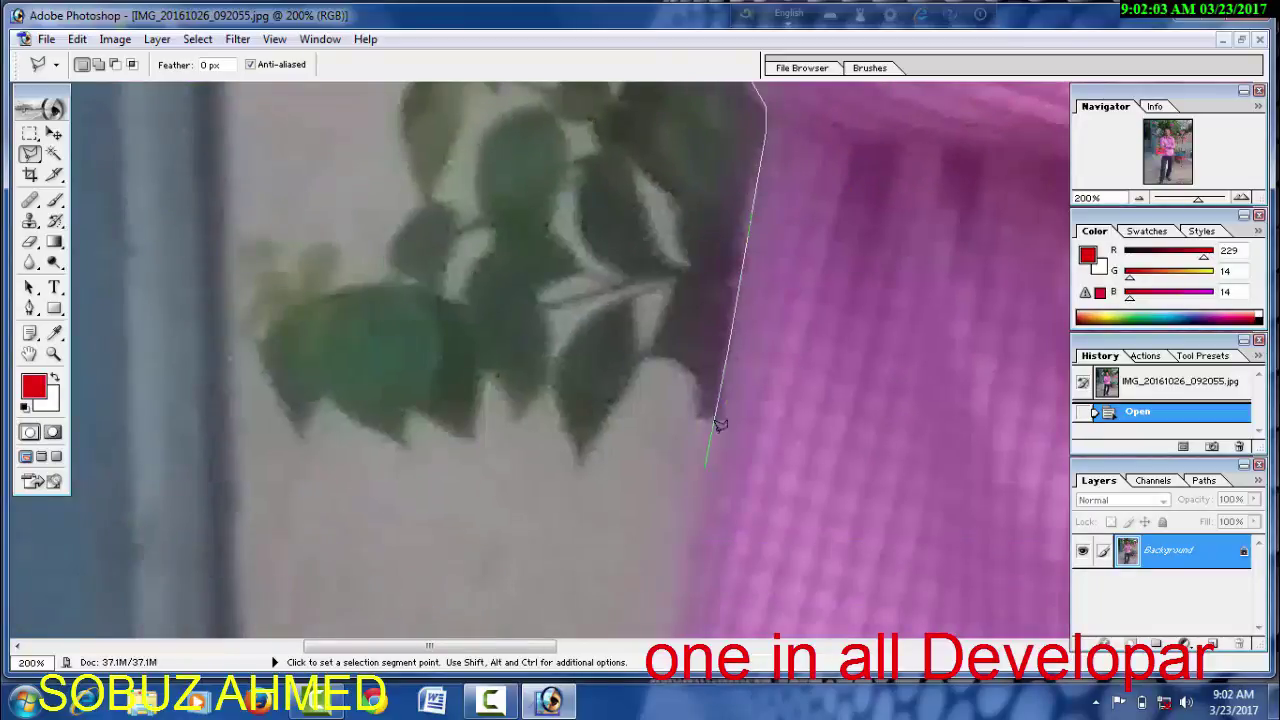
pyautogui.click(683, 571)
pyautogui.moveTo(683, 571); pyautogui.dragTo(702, 543)
pyautogui.moveTo(657, 106)
pyautogui.mouseDown()
pyautogui.moveTo(620, 409)
pyautogui.moveTo(640, 420)
pyautogui.mouseUp()
pyautogui.moveTo(699, 261); pyautogui.dragTo(757, 457)
# Anchor points from the shirt hem down the edge of the dark trousers
pyautogui.click(600, 357)
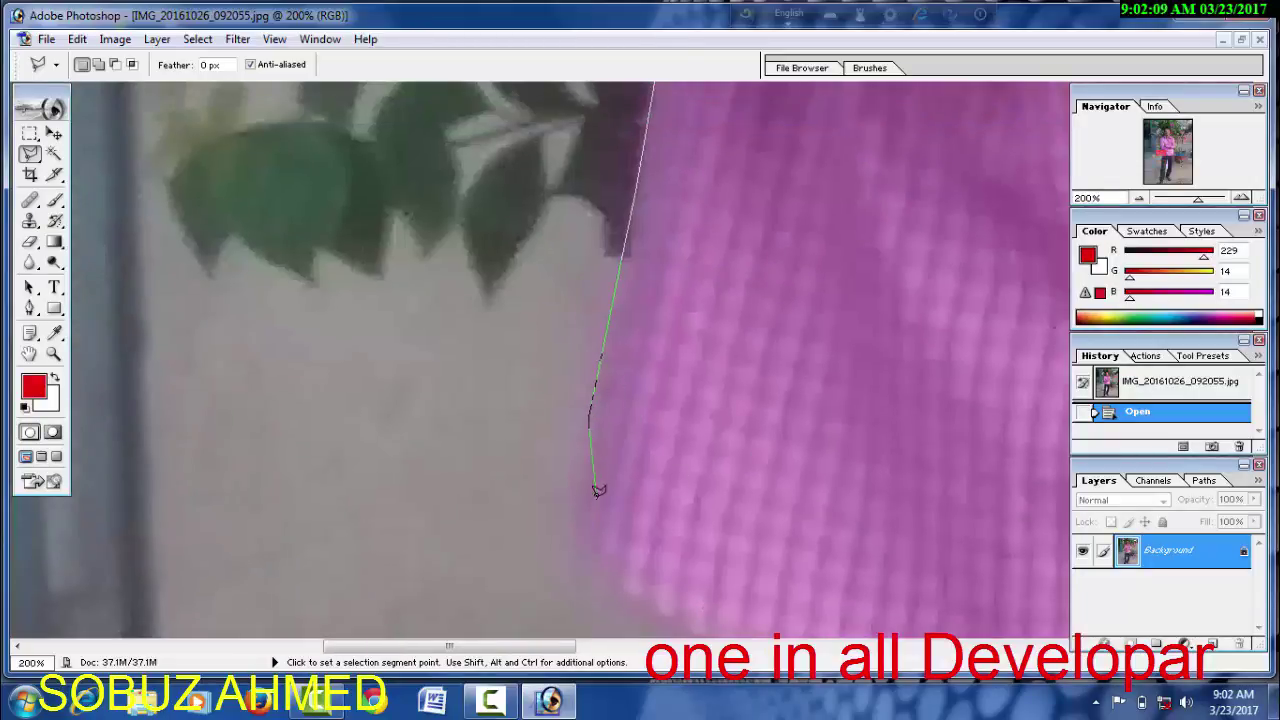
pyautogui.moveTo(582, 553); pyautogui.dragTo(590, 363)
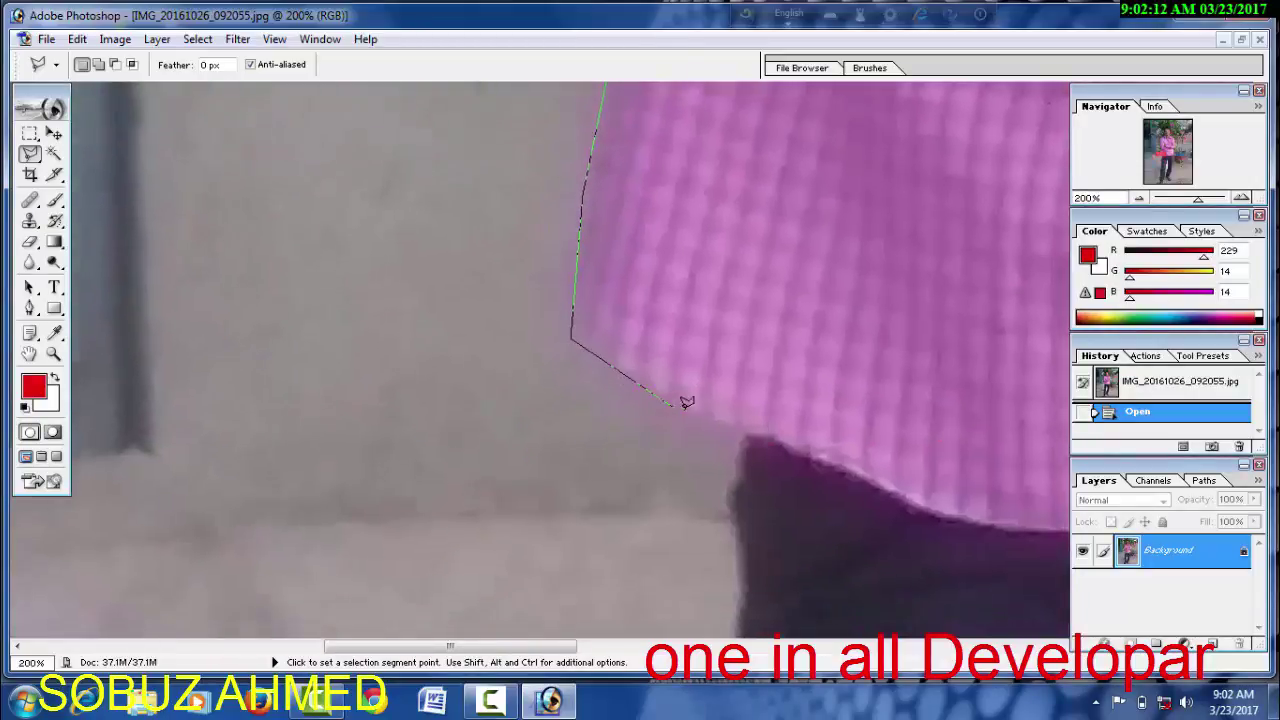
pyautogui.click(745, 445)
pyautogui.moveTo(742, 540); pyautogui.dragTo(740, 272)
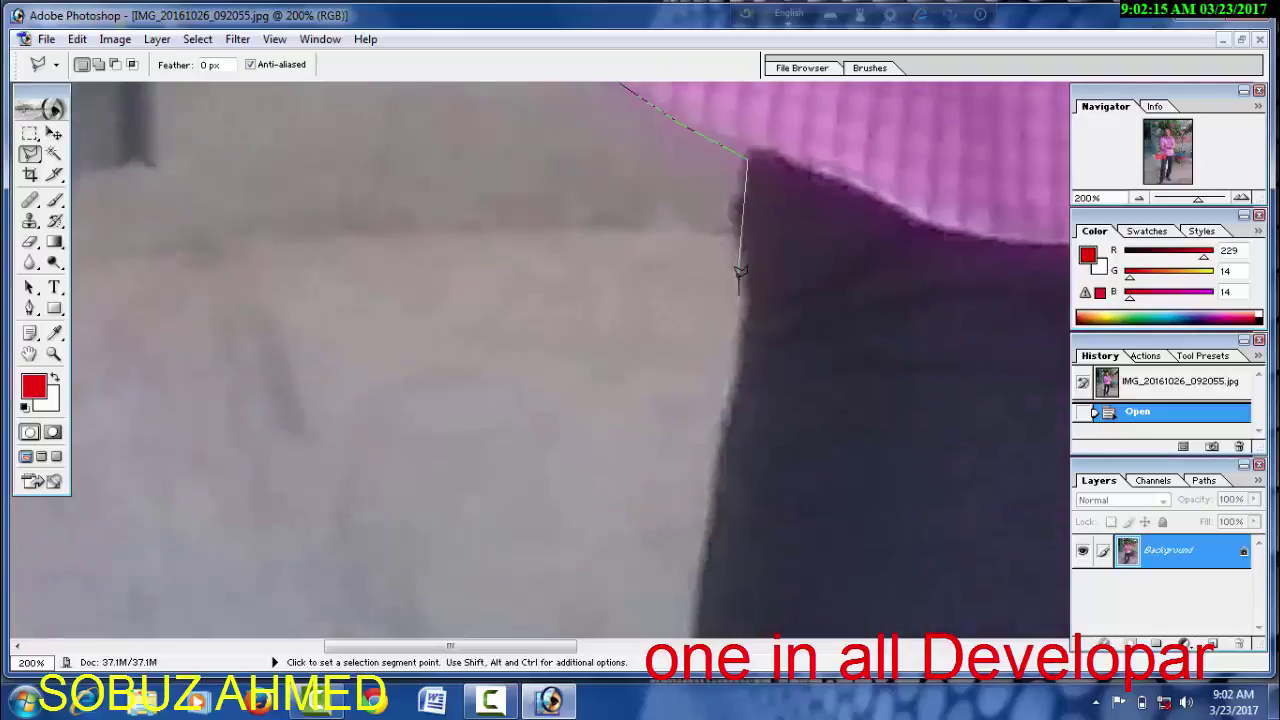
pyautogui.moveTo(712, 557); pyautogui.dragTo(714, 323)
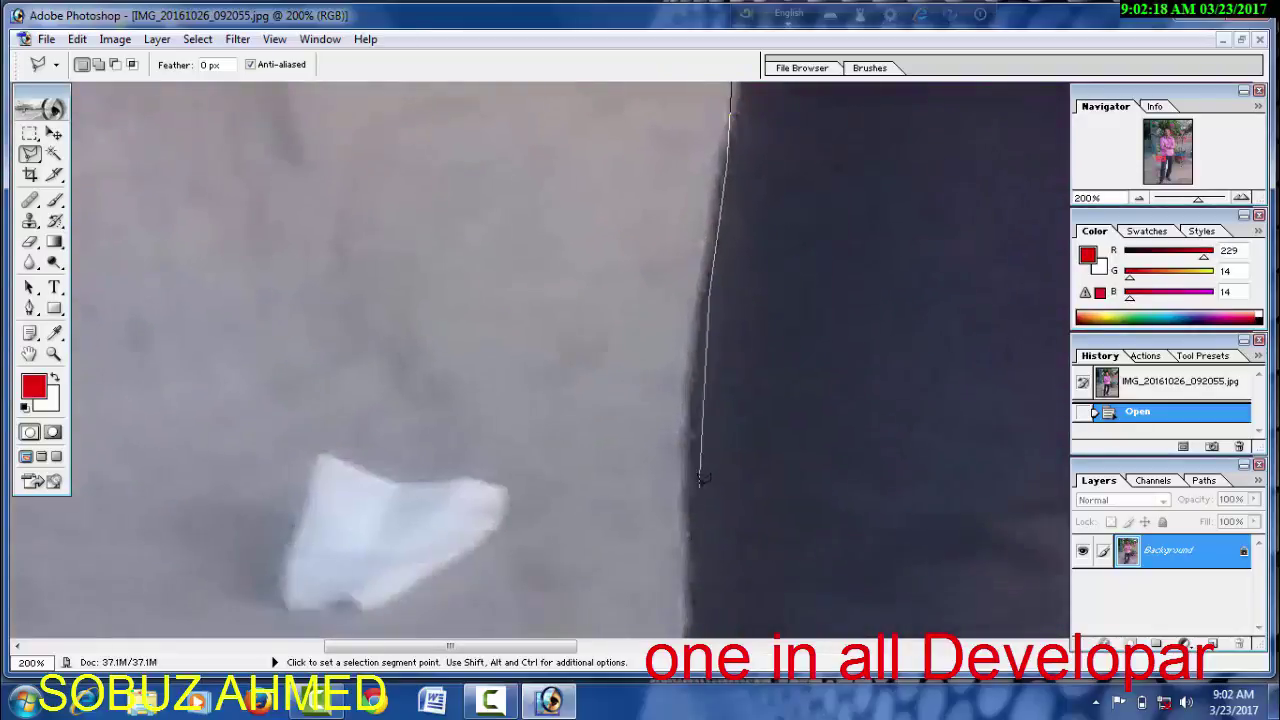
pyautogui.moveTo(694, 570); pyautogui.dragTo(654, 240)
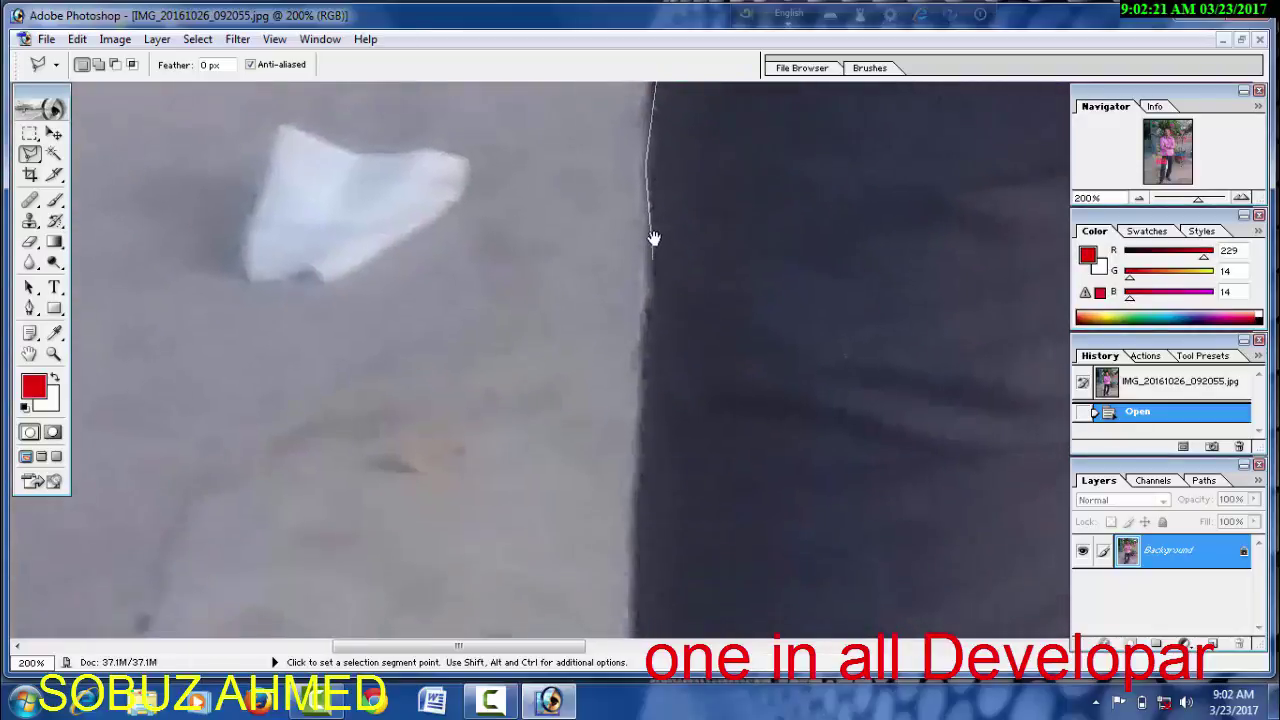
pyautogui.click(645, 482)
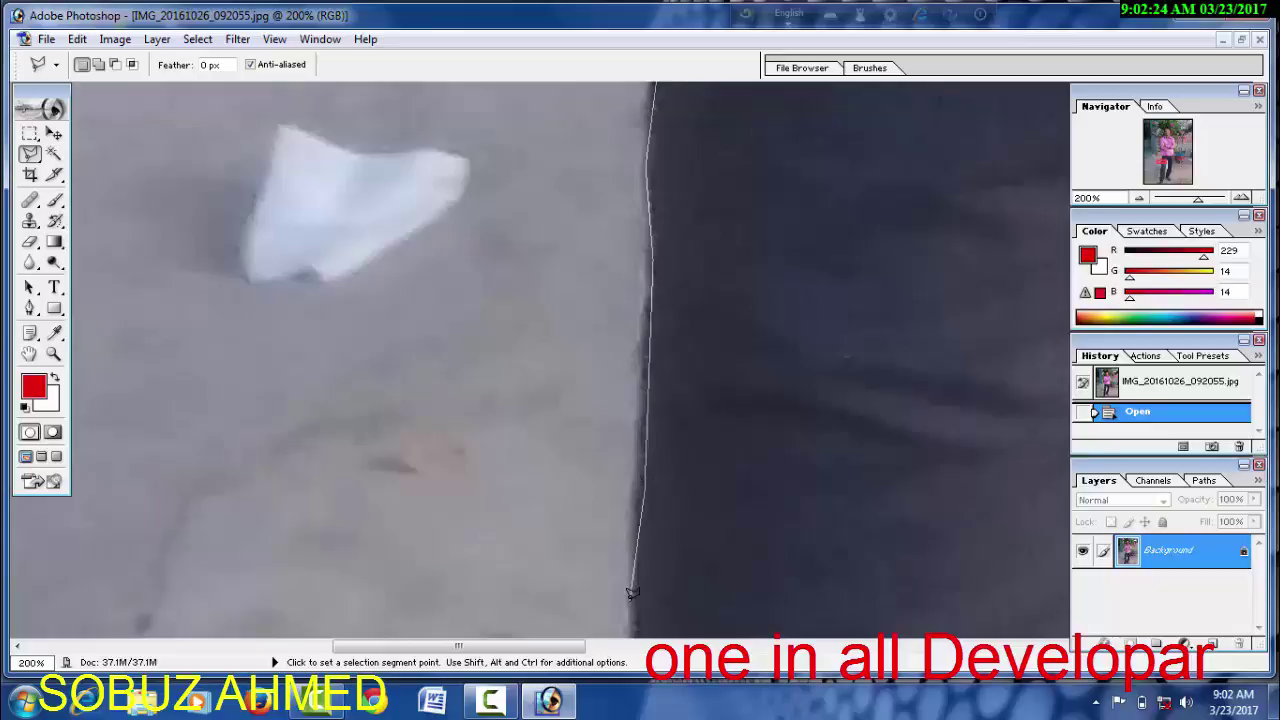
pyautogui.moveTo(631, 592); pyautogui.dragTo(611, 310)
pyautogui.moveTo(611, 557); pyautogui.dragTo(598, 214)
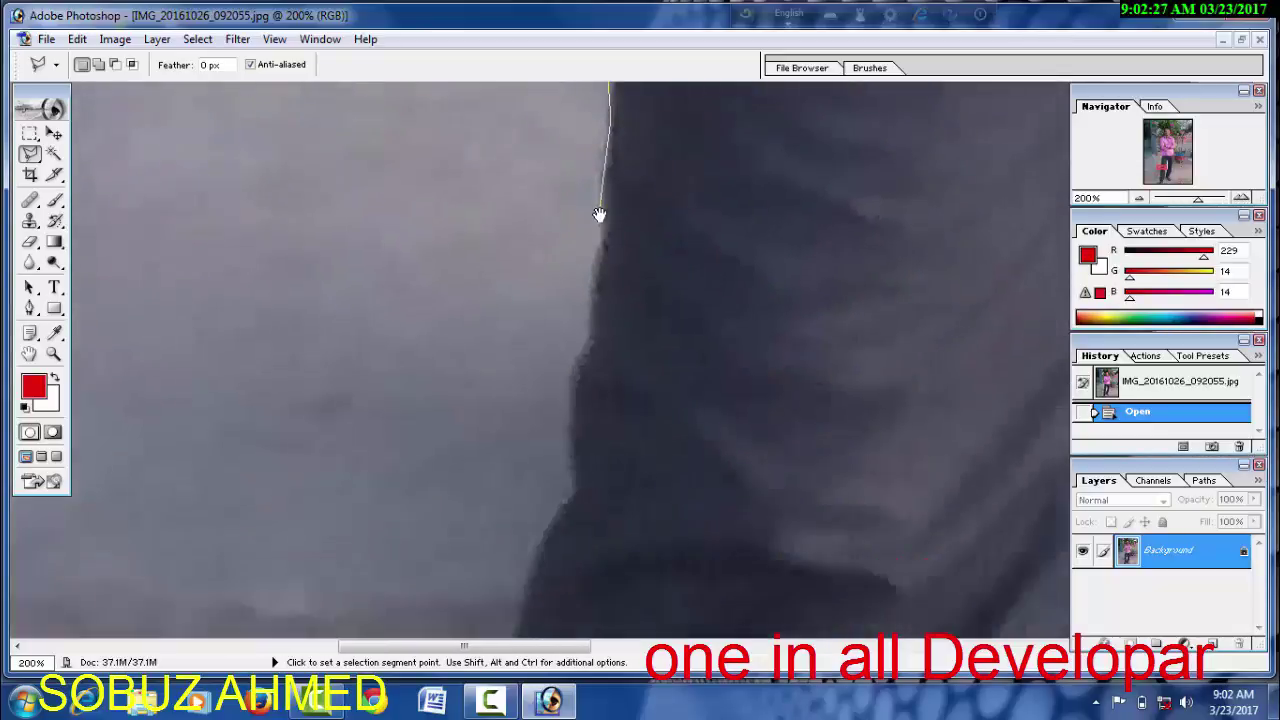
pyautogui.click(600, 206)
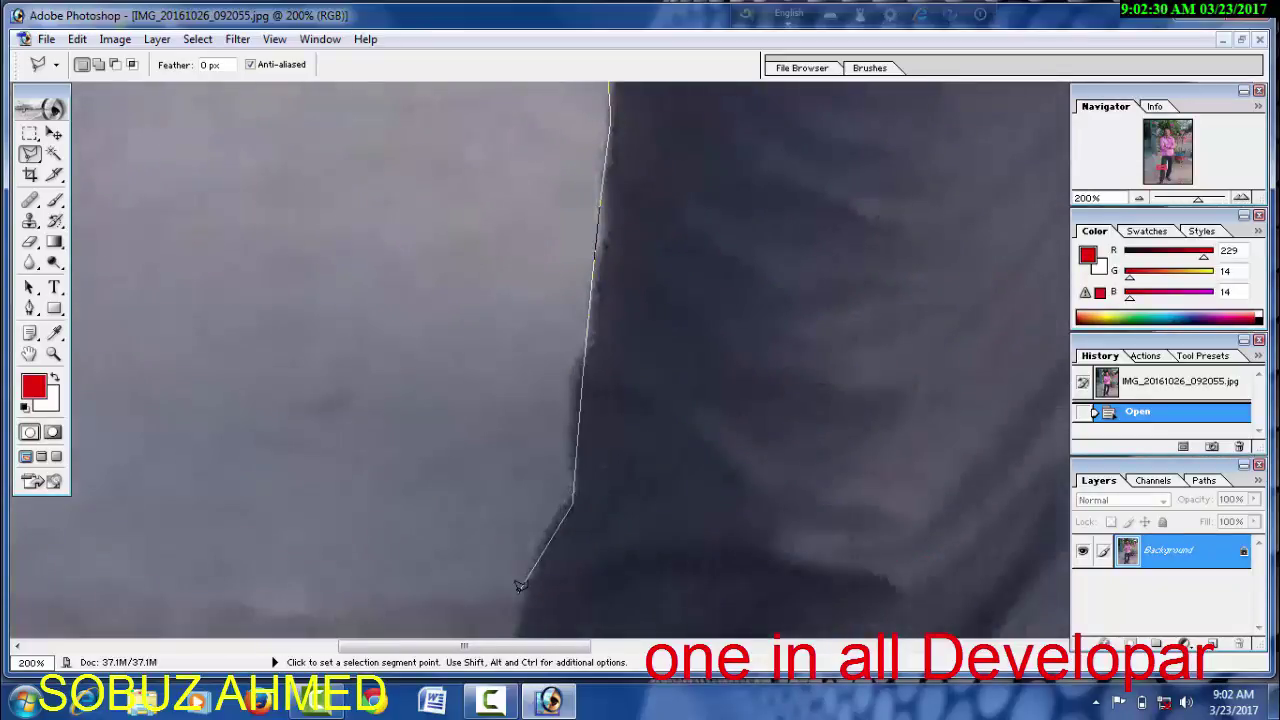
# Trace the trouser leg's bend and around the ankle edge
pyautogui.click(511, 410)
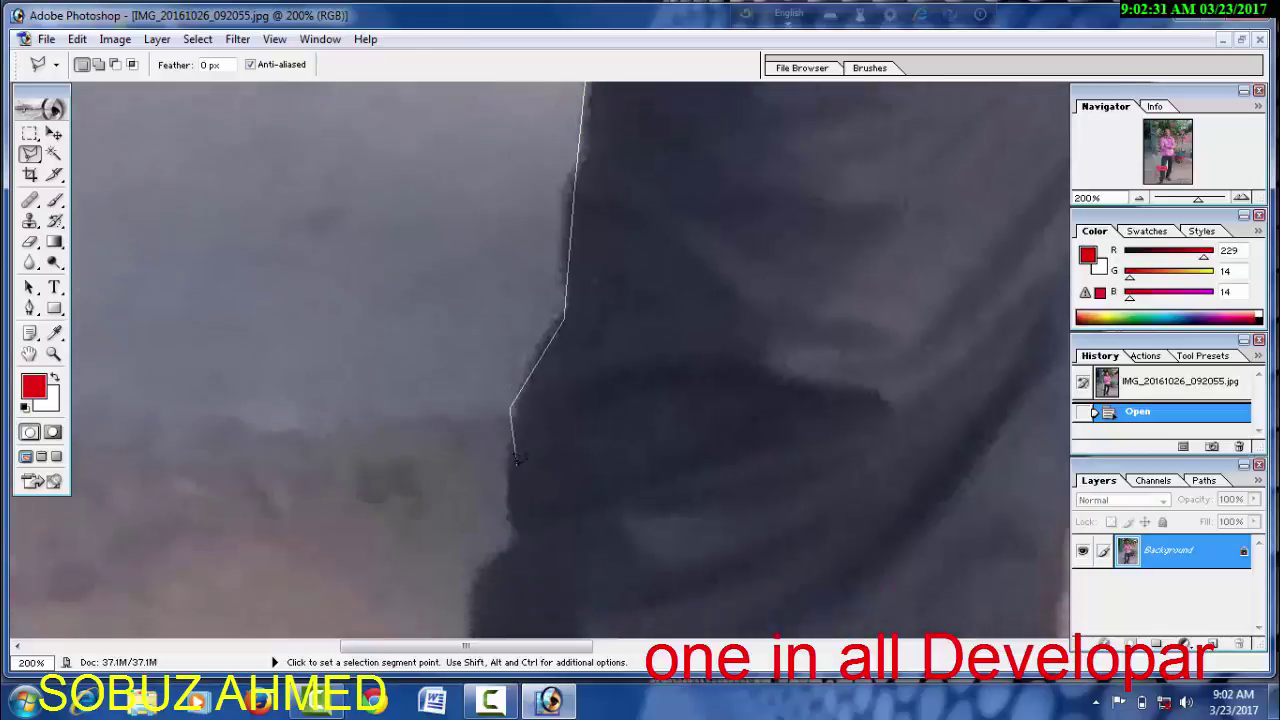
pyautogui.click(487, 569)
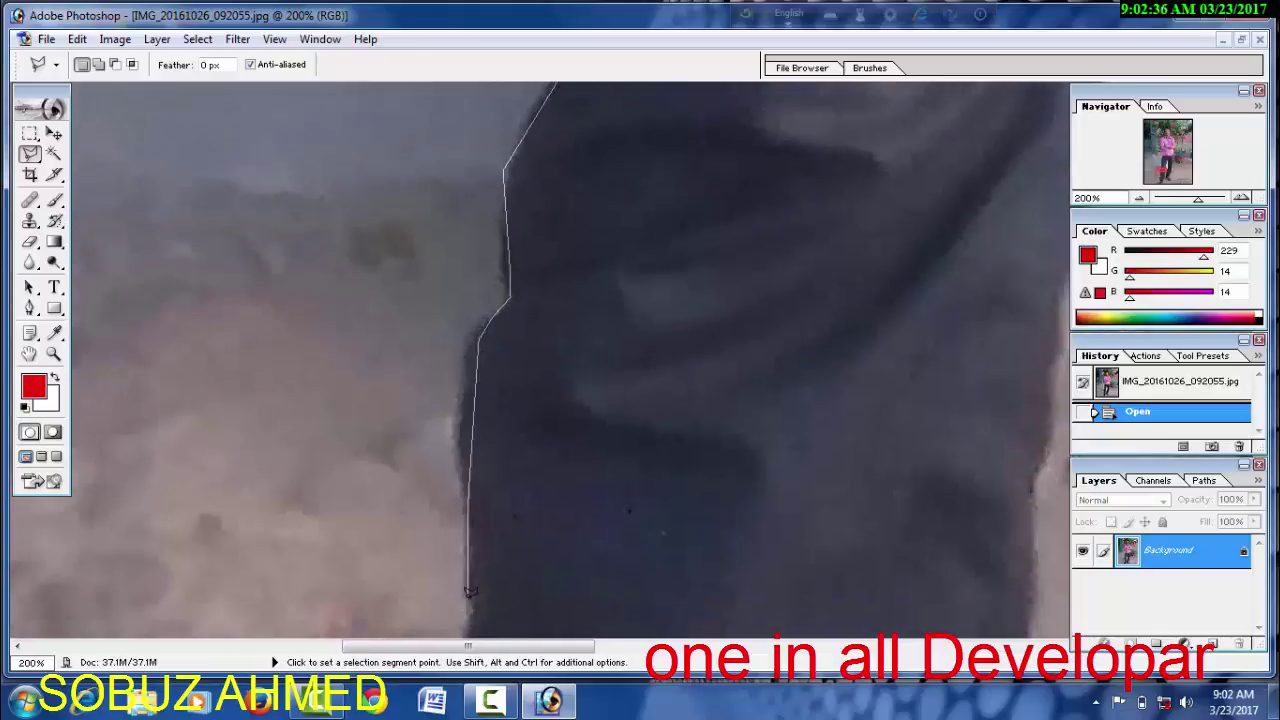
pyautogui.click(468, 607)
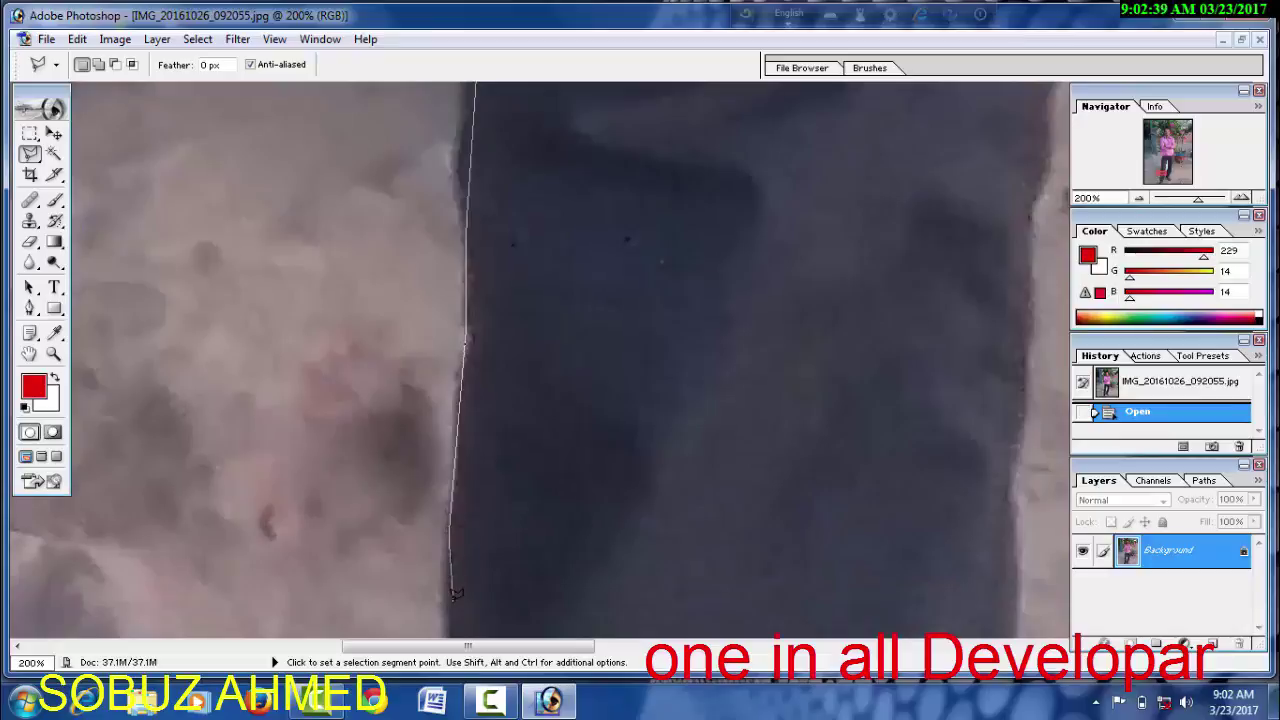
pyautogui.click(458, 415)
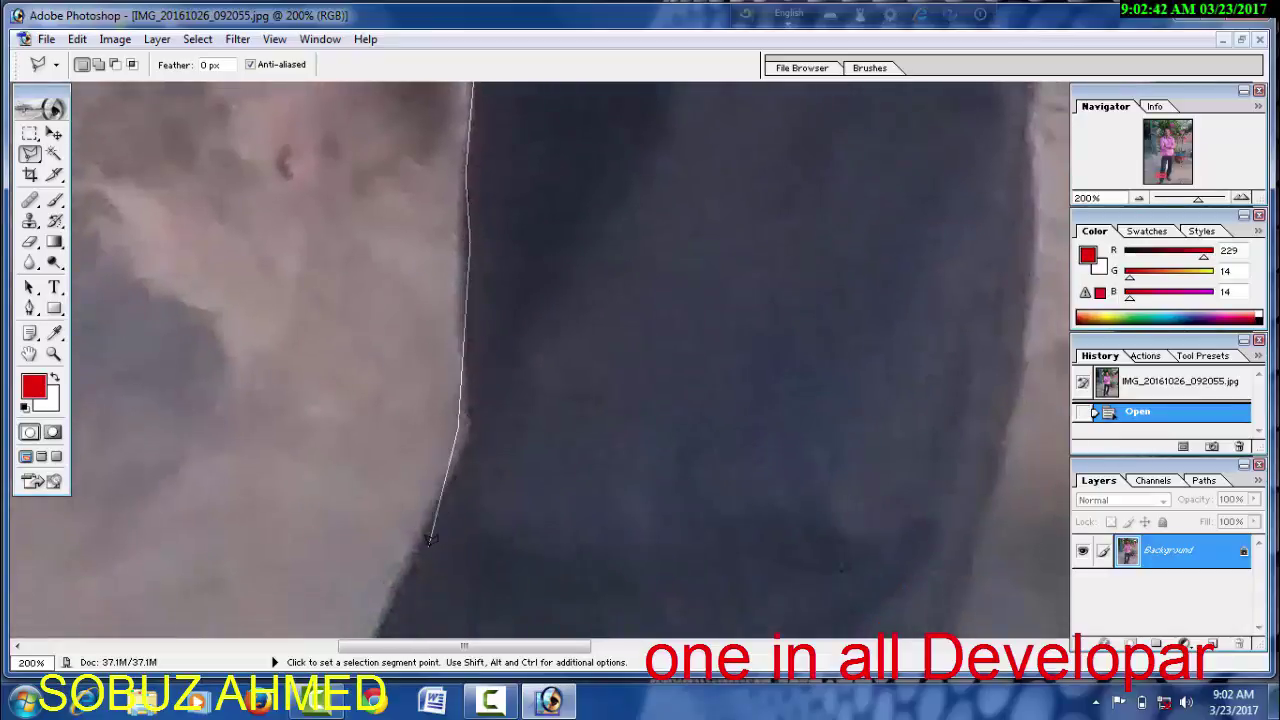
pyautogui.click(393, 603)
pyautogui.click(495, 175)
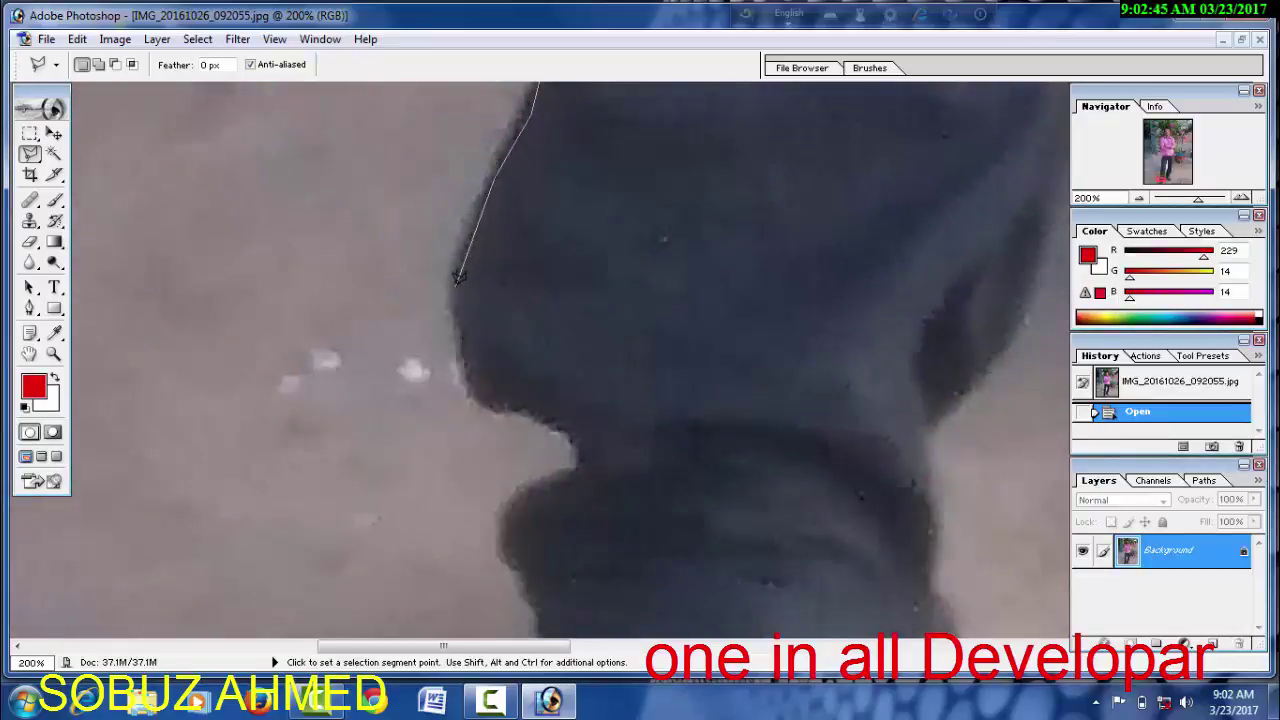
pyautogui.click(457, 285)
pyautogui.click(470, 395)
pyautogui.click(503, 487)
pyautogui.click(500, 545)
# Carry the outline around the foot and onto the leg's right side
pyautogui.moveTo(500, 545); pyautogui.dragTo(486, 343)
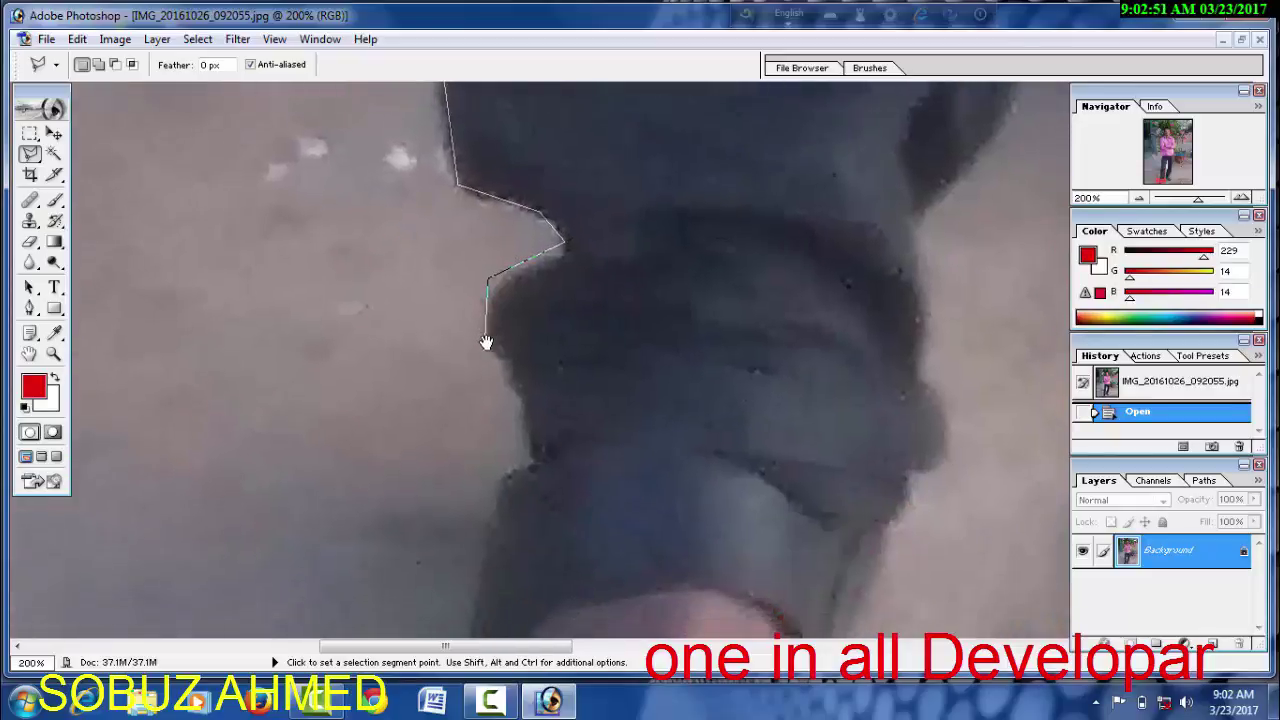
pyautogui.click(486, 512)
pyautogui.moveTo(470, 598); pyautogui.dragTo(480, 543)
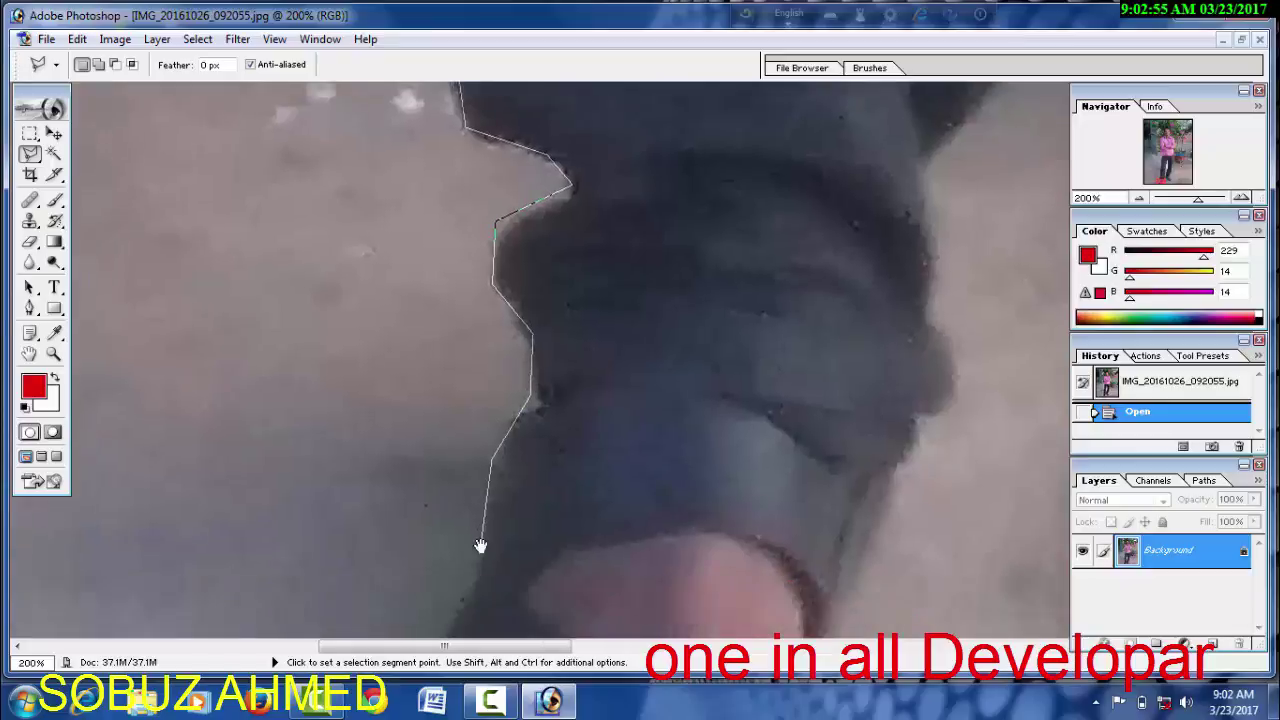
pyautogui.click(449, 637)
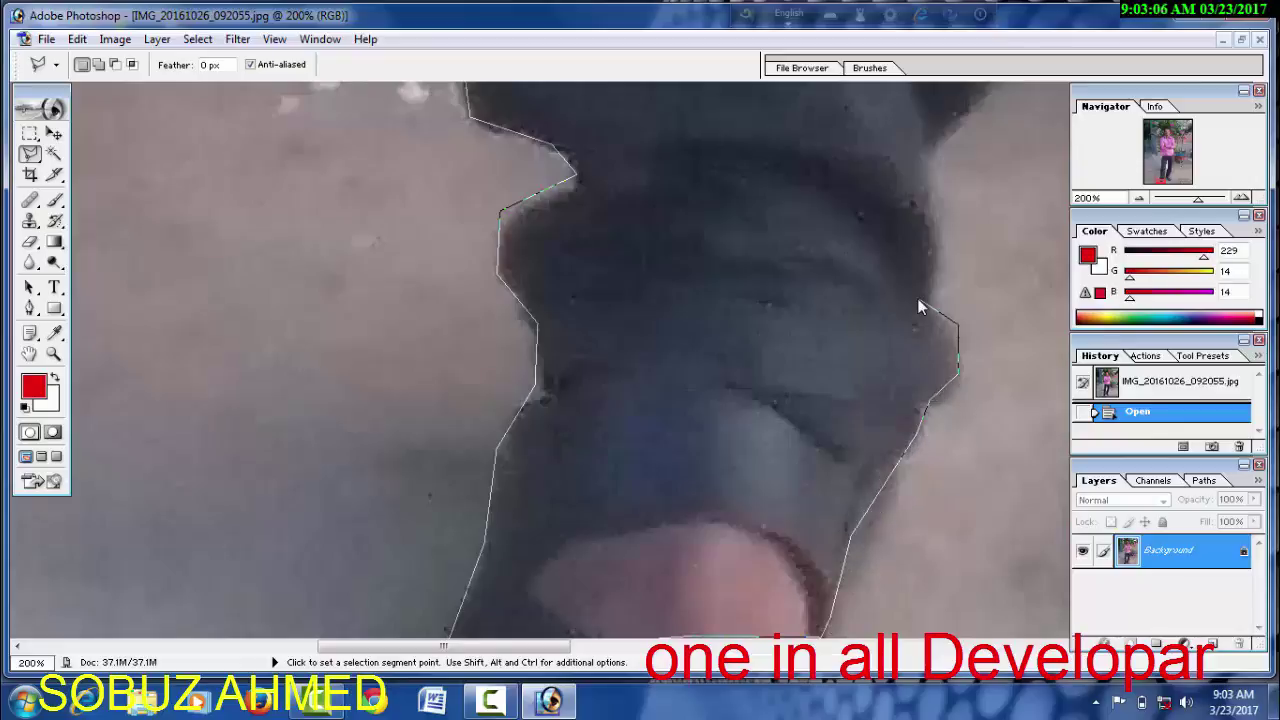
pyautogui.moveTo(923, 187); pyautogui.dragTo(803, 432)
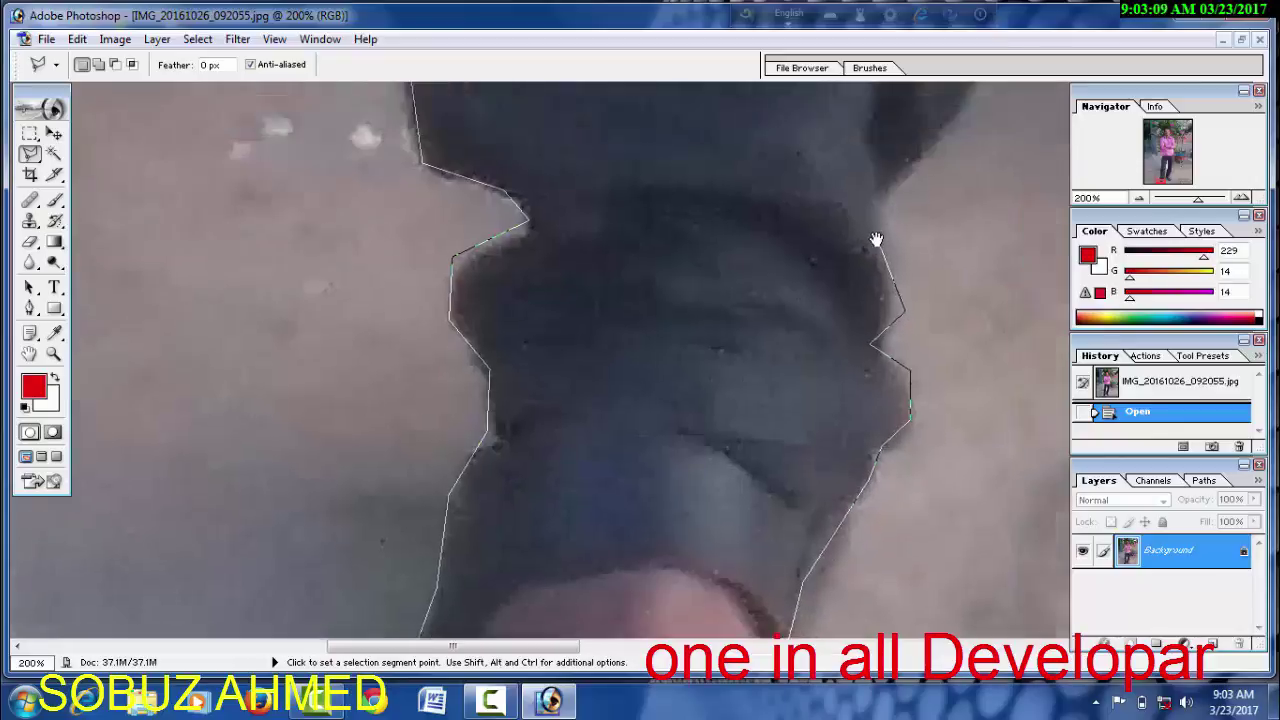
pyautogui.click(815, 378)
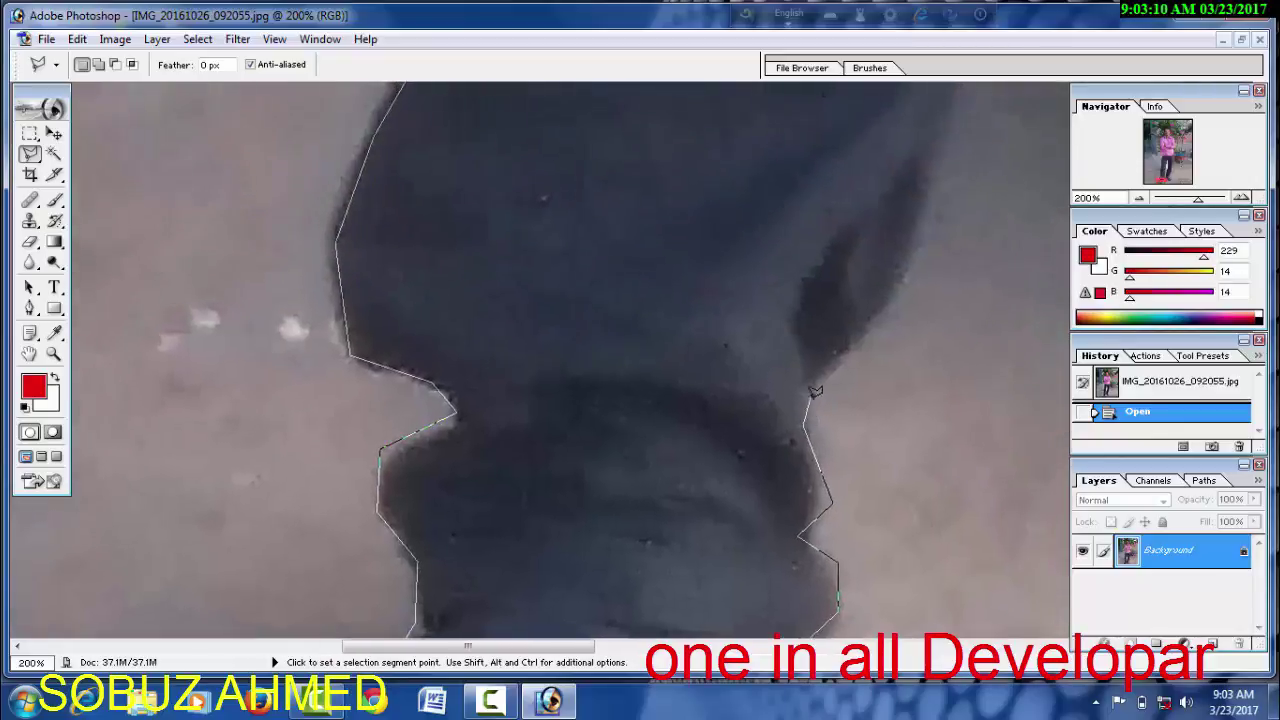
# Trace up the leg's right edge and double-click to close the selection around the man
pyautogui.click(947, 118)
pyautogui.moveTo(951, 143); pyautogui.dragTo(782, 548)
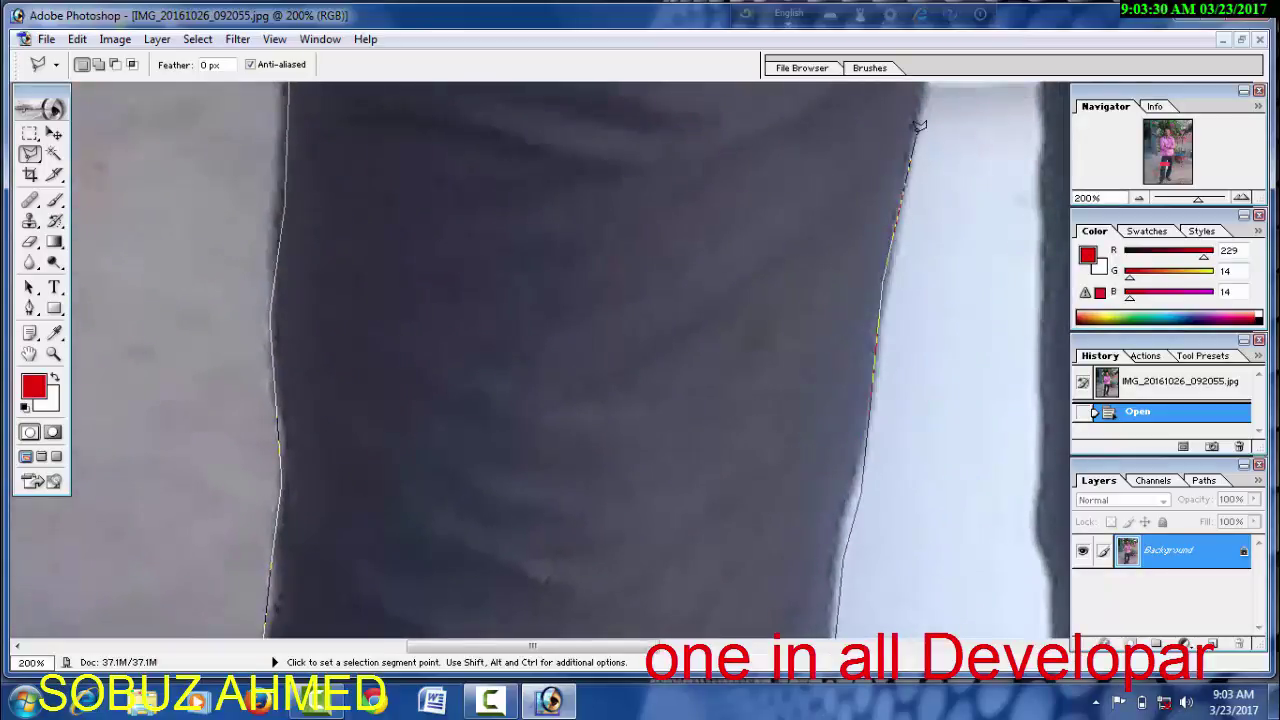
pyautogui.moveTo(919, 129); pyautogui.dragTo(858, 297)
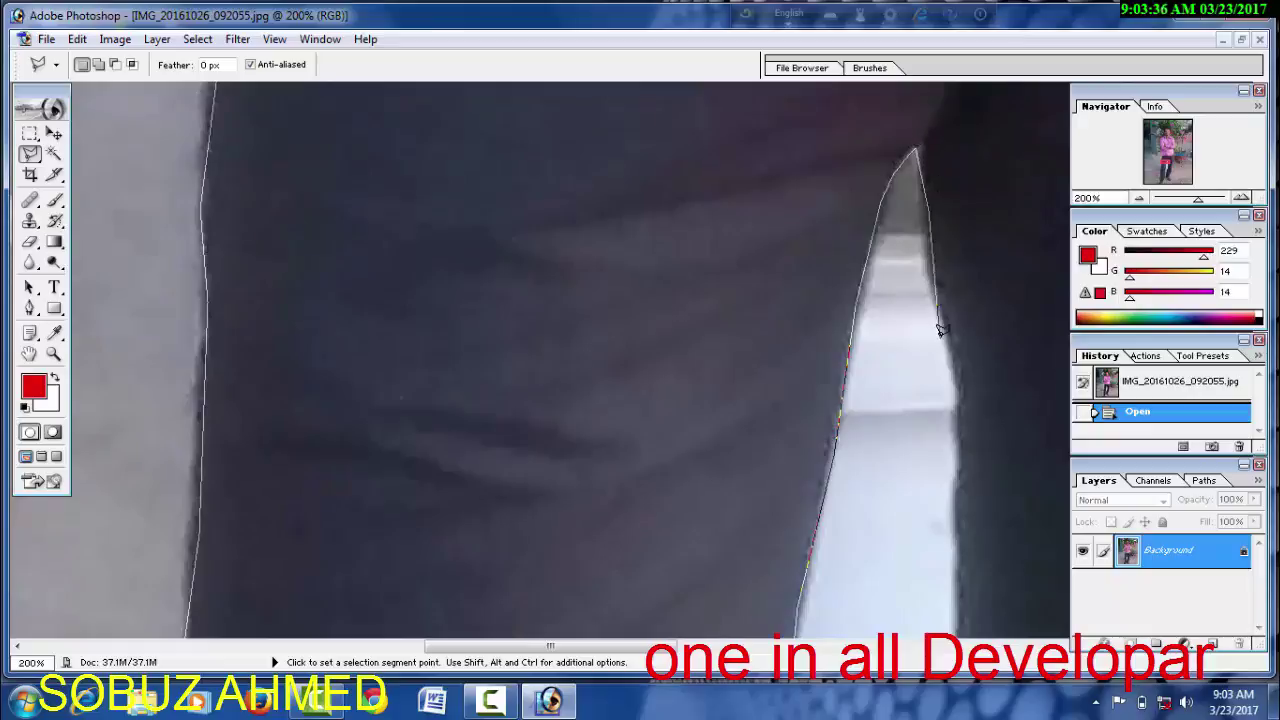
pyautogui.scroll(-5, 957, 500)
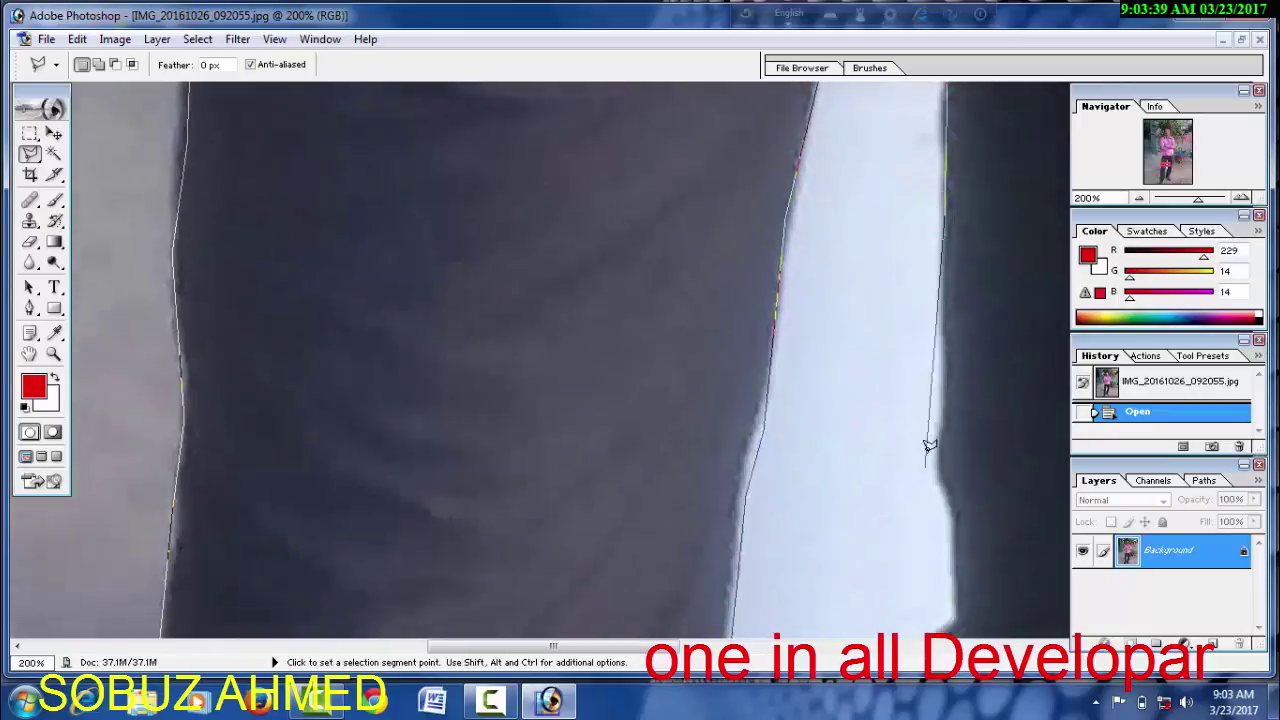
pyautogui.moveTo(960, 604); pyautogui.dragTo(924, 380)
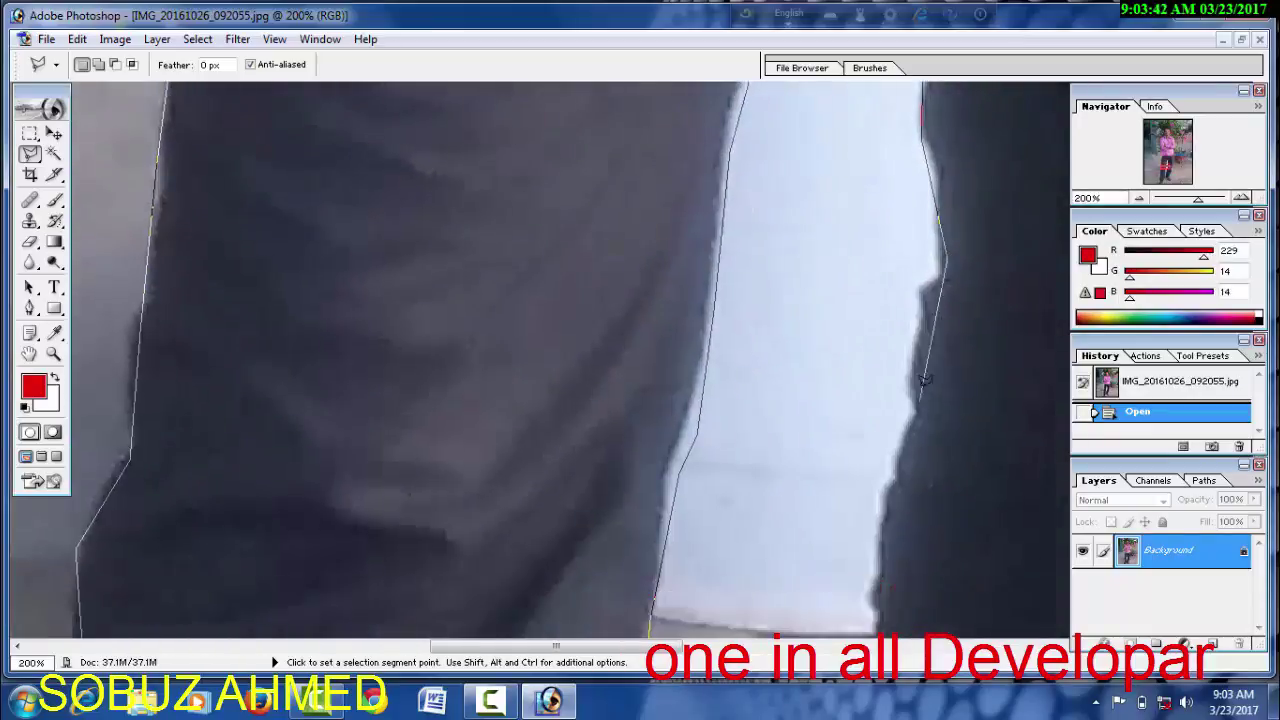
pyautogui.scroll(-3, 900, 530)
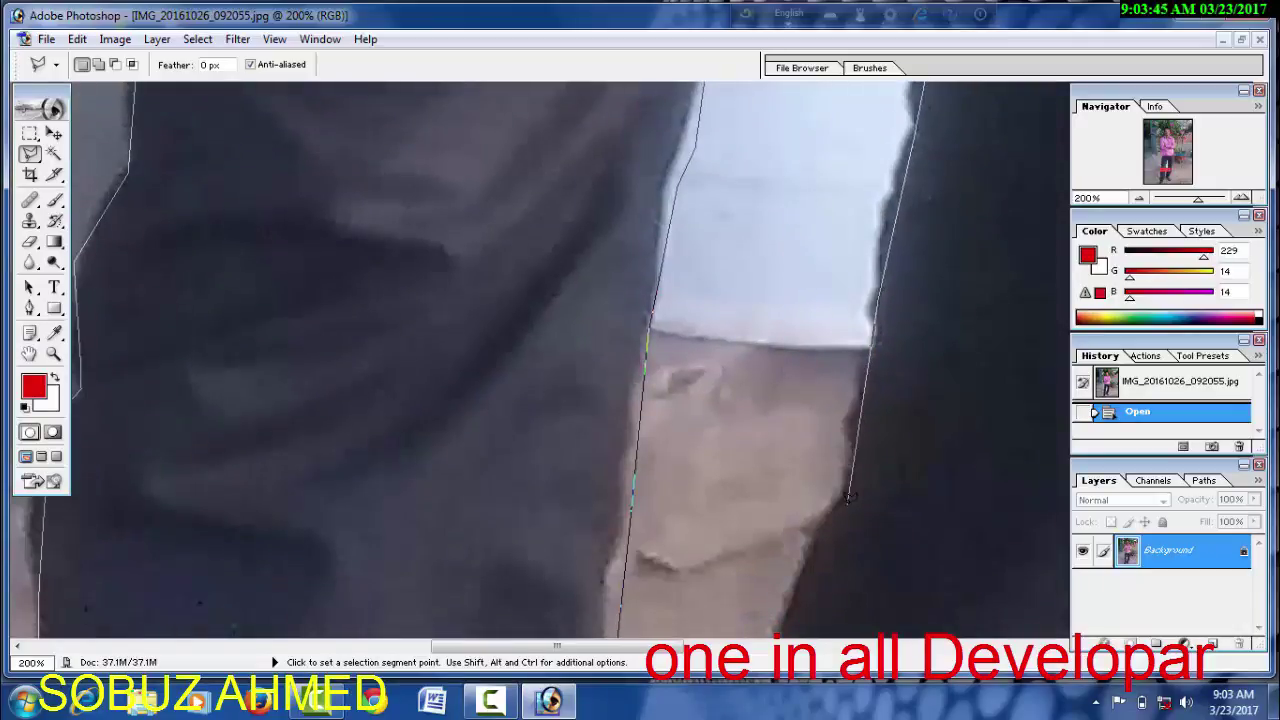
pyautogui.scroll(-3, 787, 600)
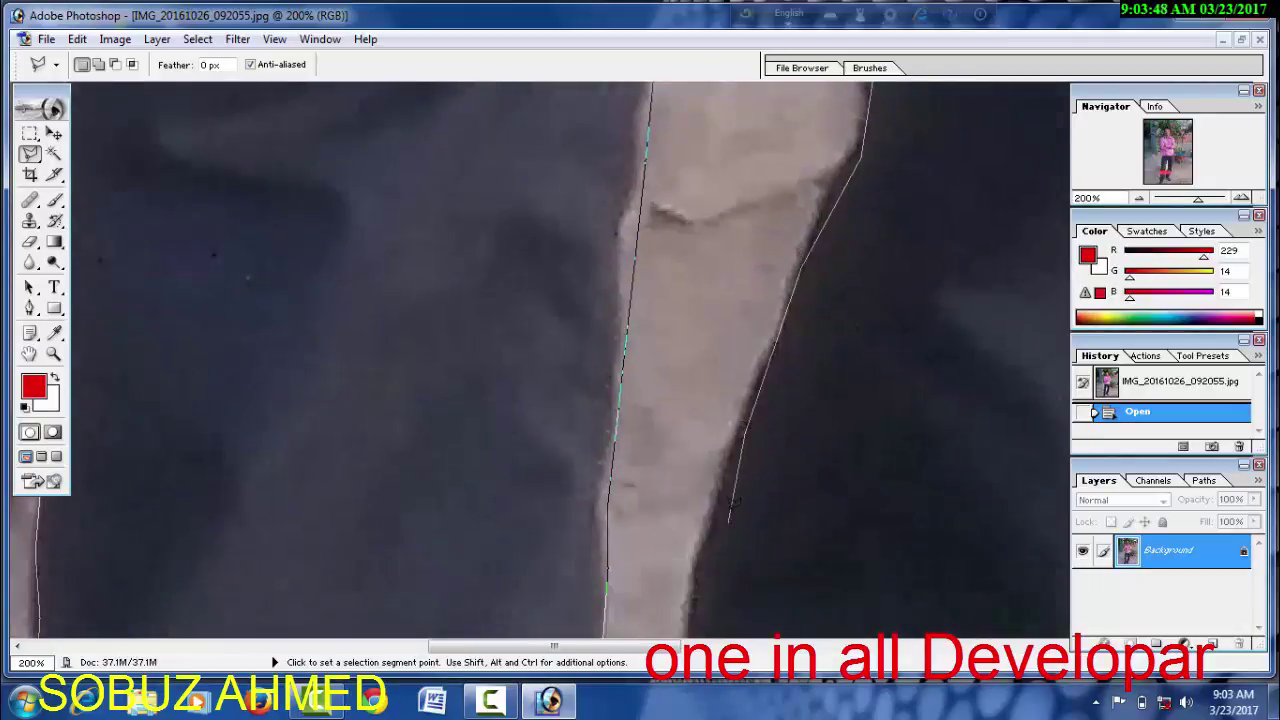
pyautogui.moveTo(700, 572); pyautogui.dragTo(731, 289)
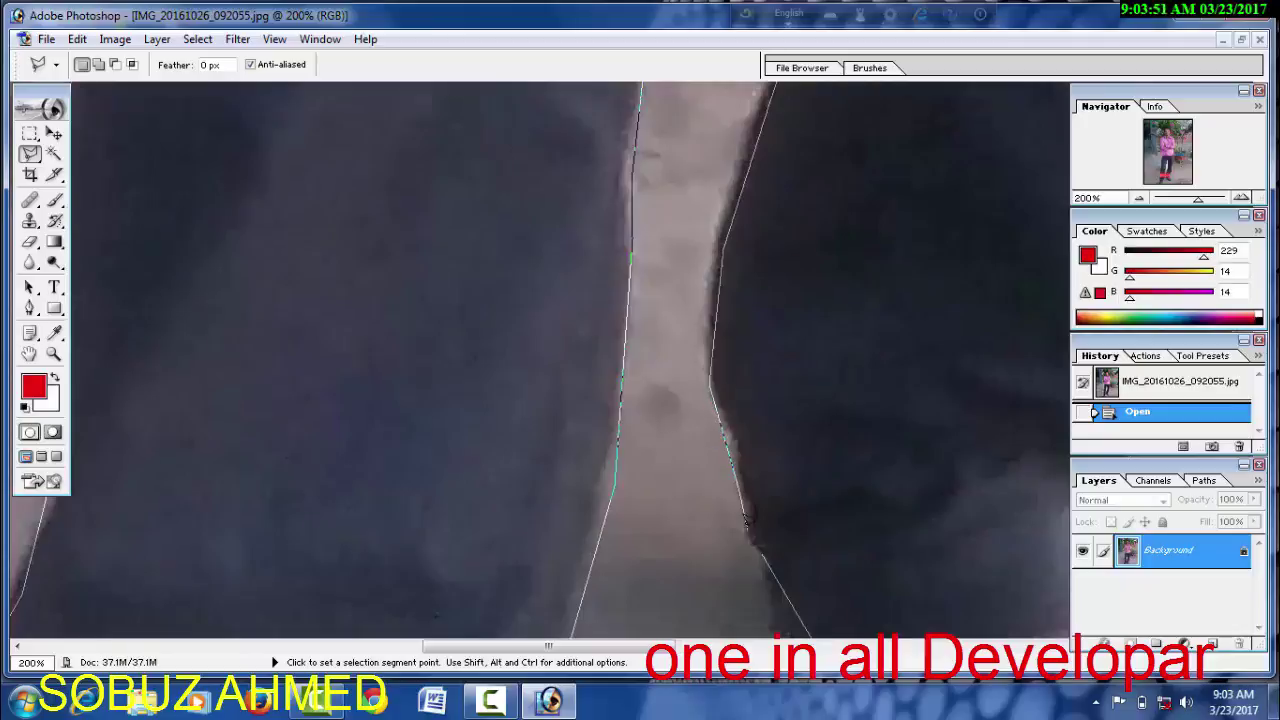
pyautogui.doubleClick(762, 546)
# Zoom out to 12.5% and bring up the New document dialog with the 1280 x 720 preset
pyautogui.hotkey('ctrl', '-')
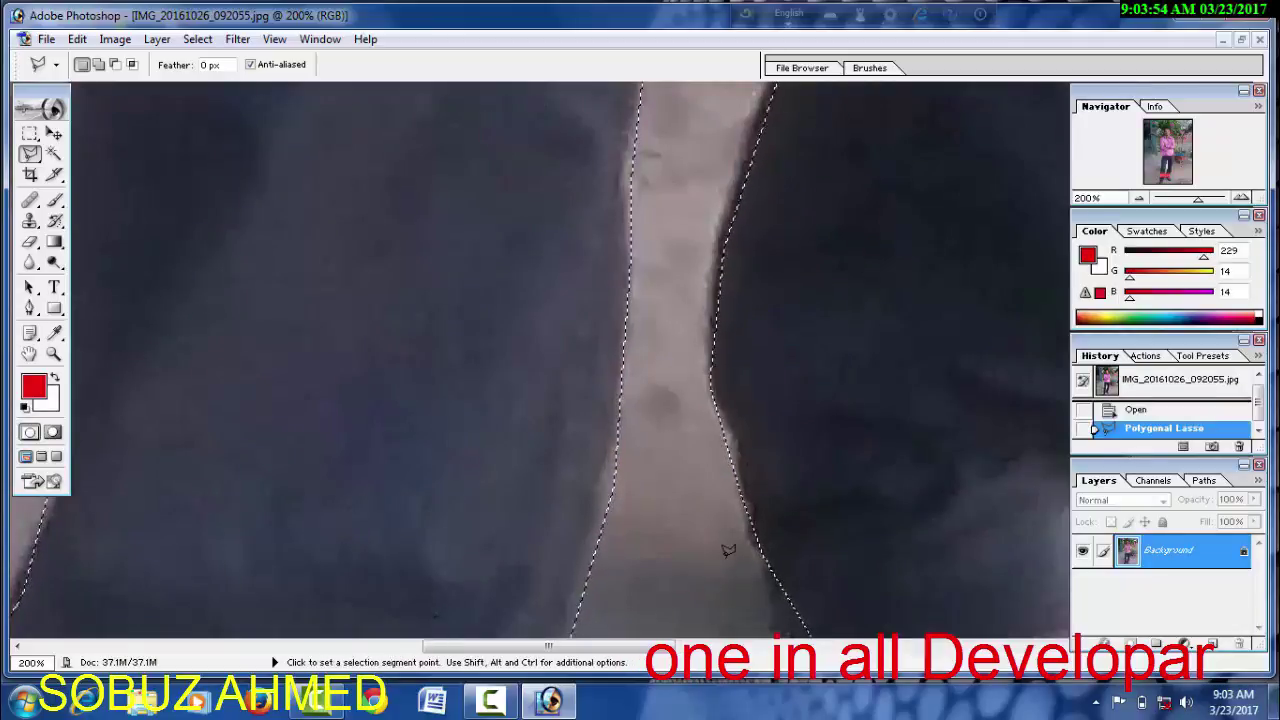
pyautogui.hotkey('ctrl', '-')
pyautogui.hotkey('ctrl', '-')
pyautogui.hotkey('ctrl', '-')
pyautogui.hotkey('ctrl', '-')
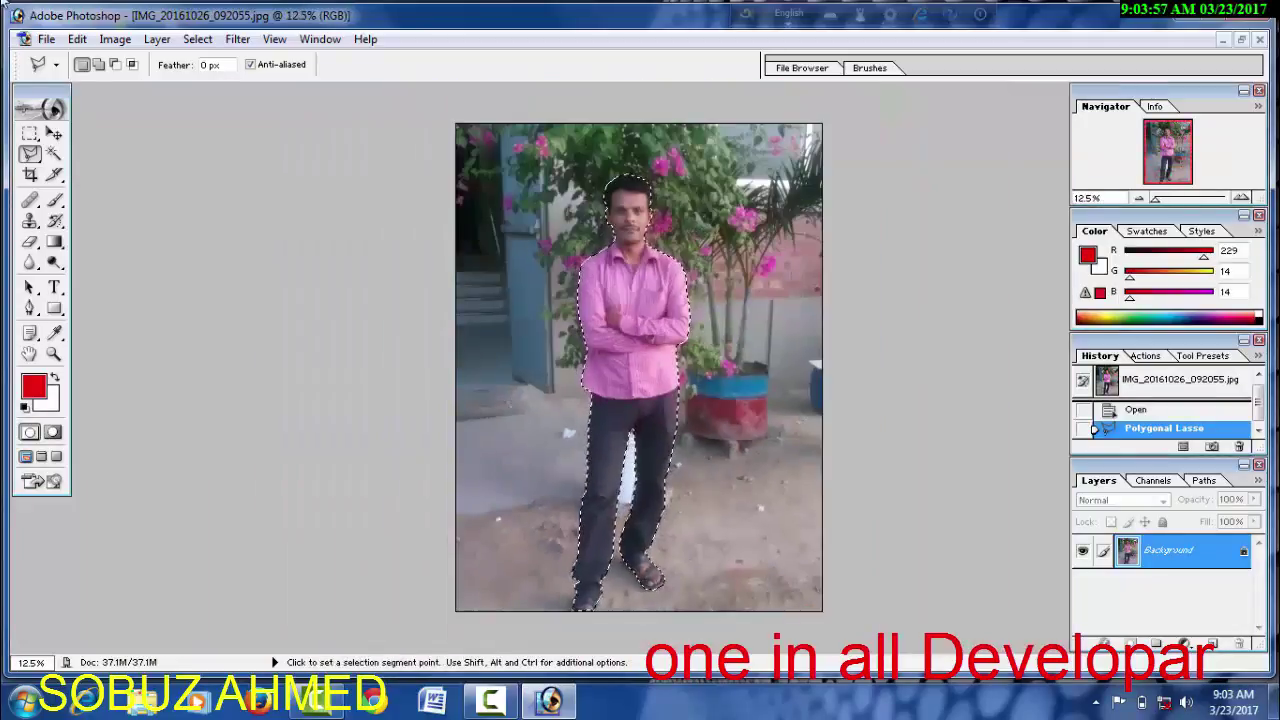
pyautogui.click(46, 39)
pyautogui.click(45, 63)
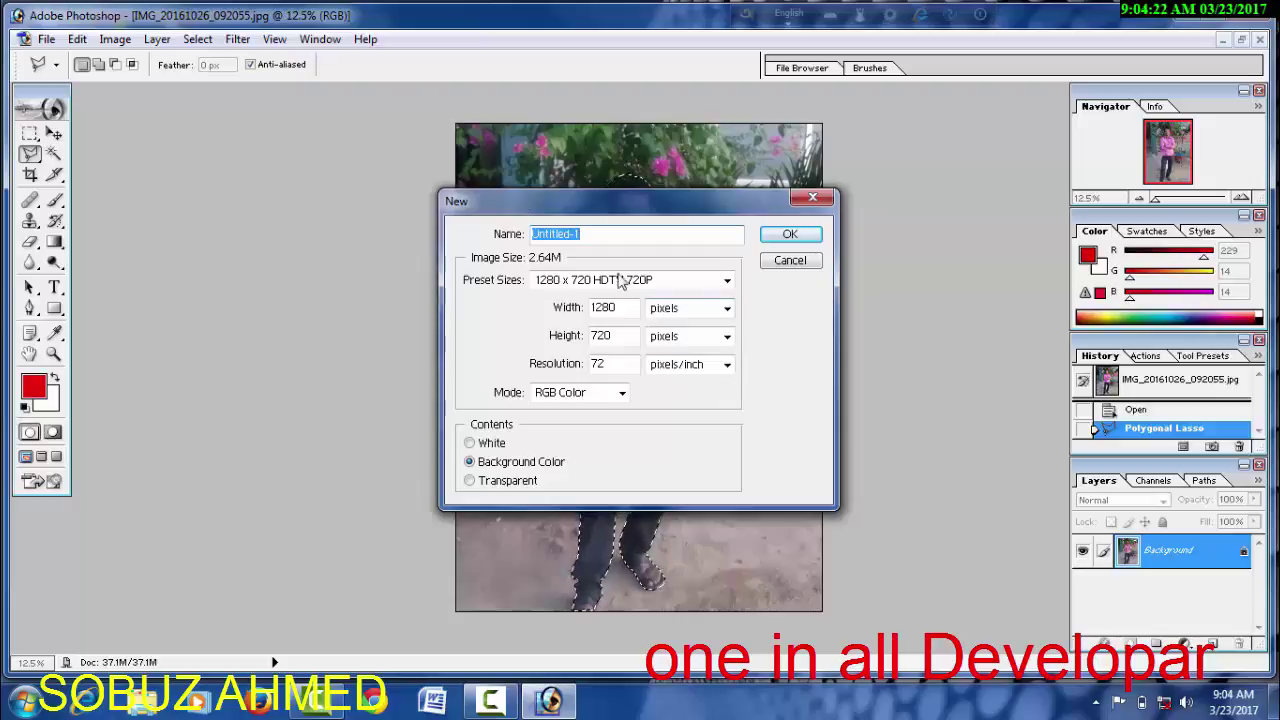
# Create Untitled-1 at 1280 x 720, 72 ppi, with White contents
pyautogui.click(802, 199)
pyautogui.click(45, 39)
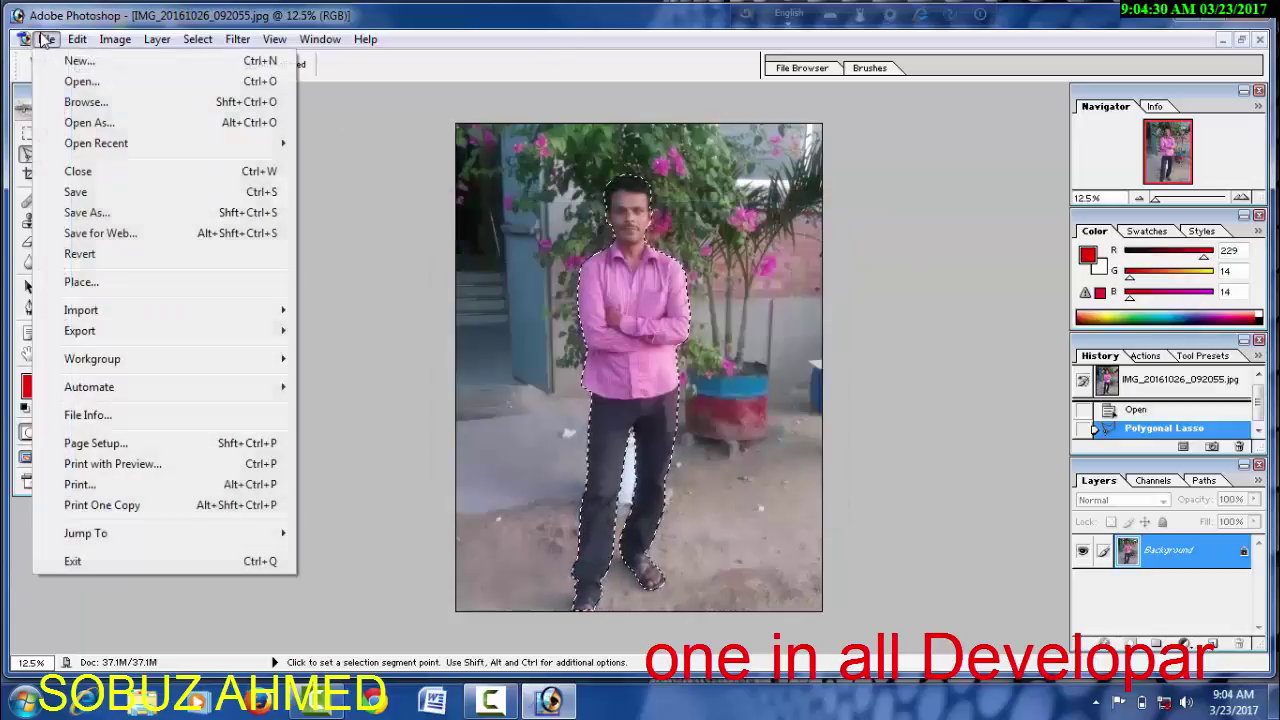
pyautogui.click(98, 61)
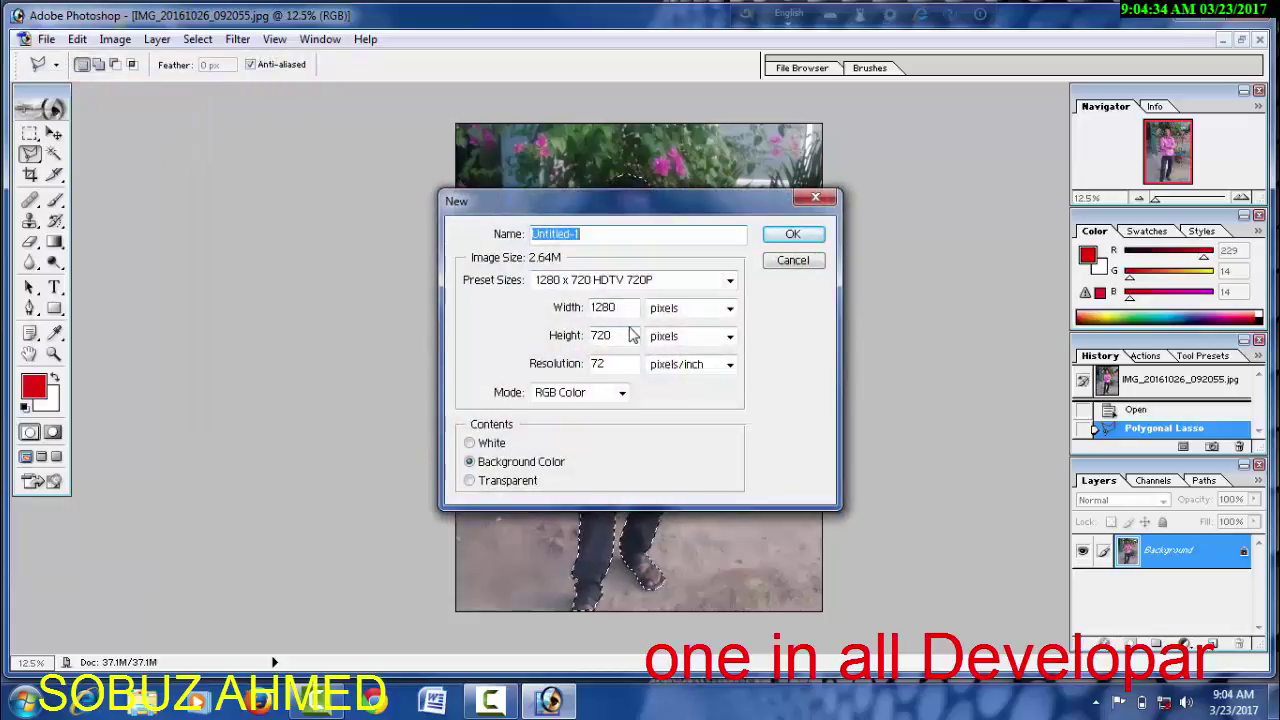
pyautogui.moveTo(630, 309); pyautogui.dragTo(573, 330)
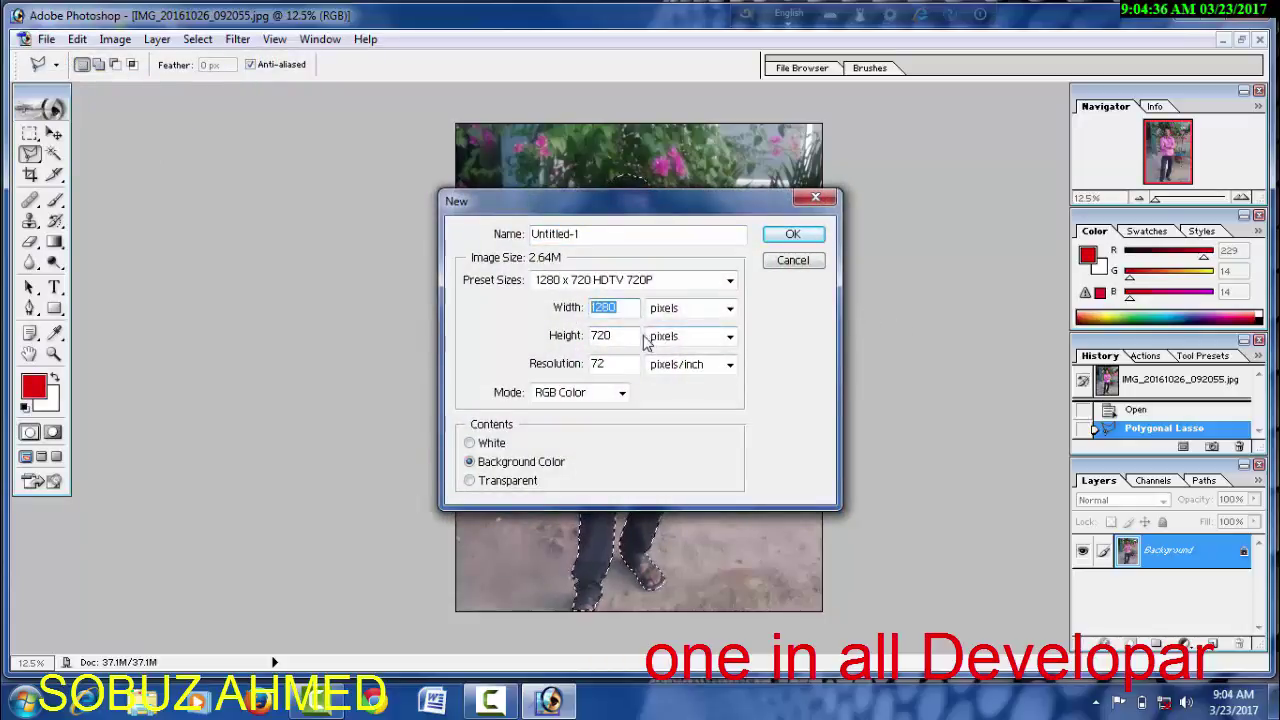
pyautogui.click(487, 449)
pyautogui.click(788, 236)
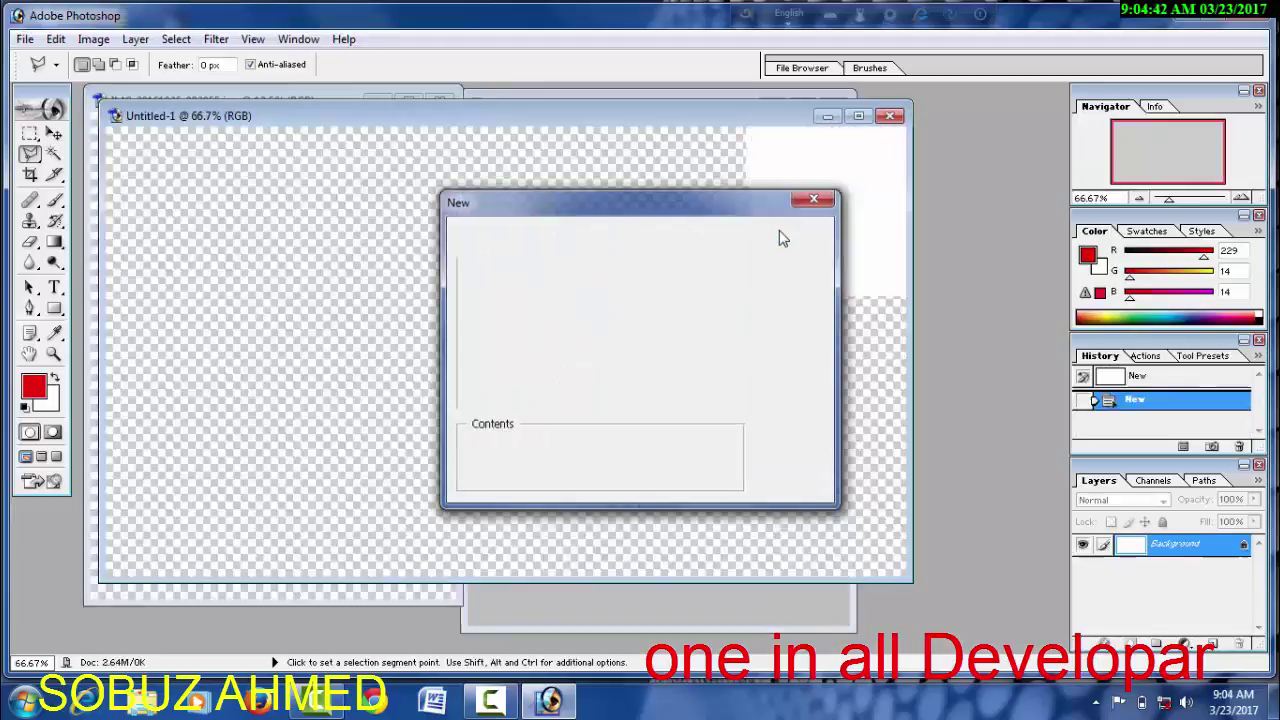
# Drag the selected man into Untitled-1 with the Move tool (V) and lower him so his head shows
pyautogui.moveTo(338, 122); pyautogui.dragTo(533, 93)
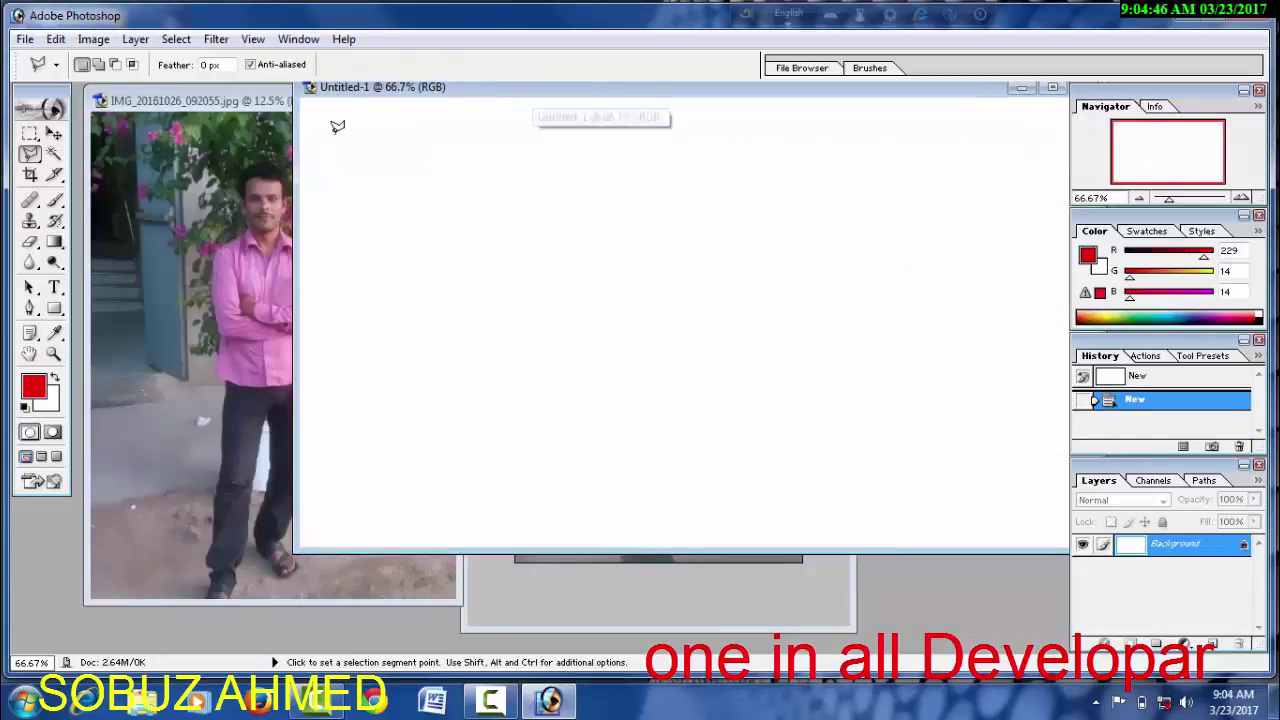
pyautogui.click(191, 105)
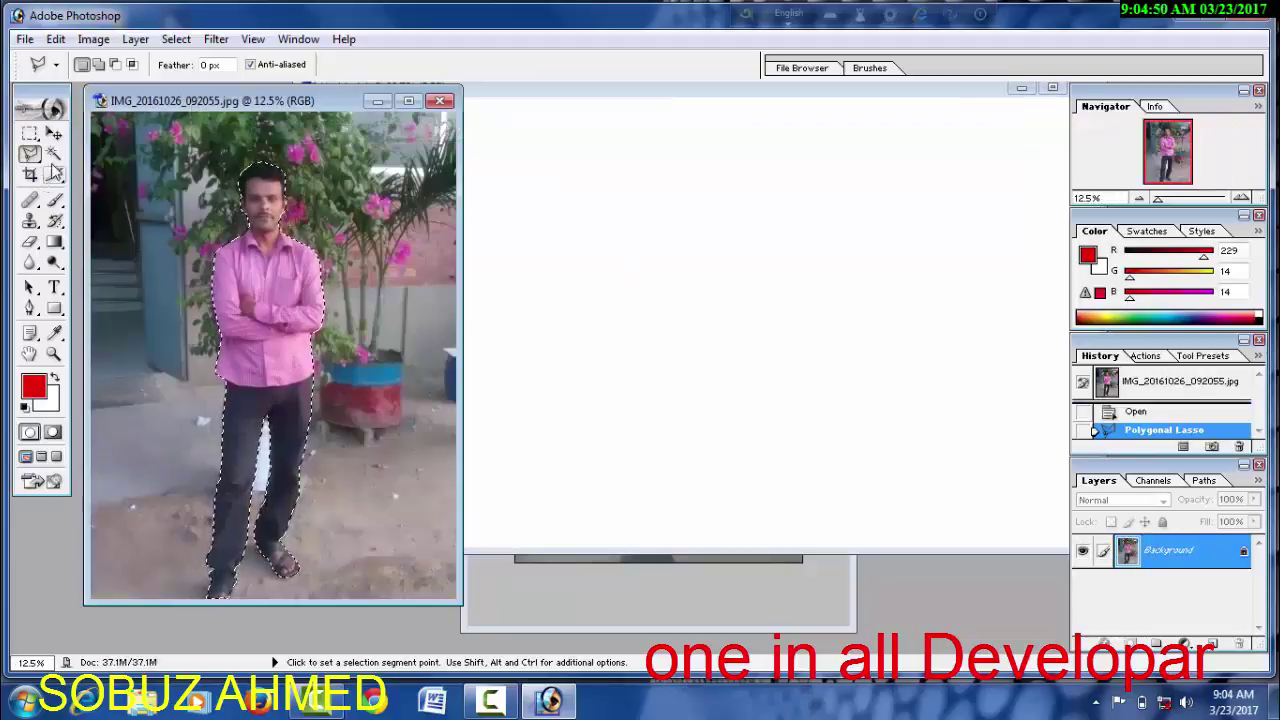
pyautogui.press('v')
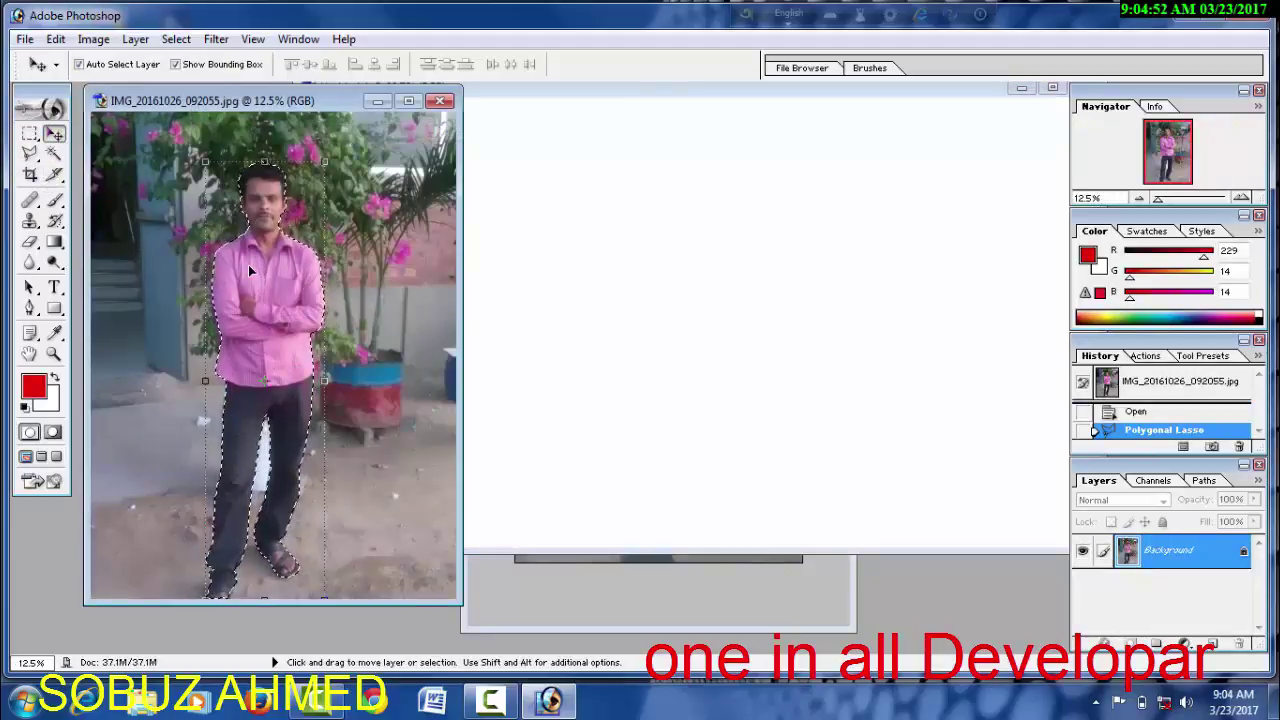
pyautogui.moveTo(250, 270)
pyautogui.mouseDown()
pyautogui.moveTo(644, 240)
pyautogui.moveTo(536, 288)
pyautogui.moveTo(528, 380)
pyautogui.mouseUp()
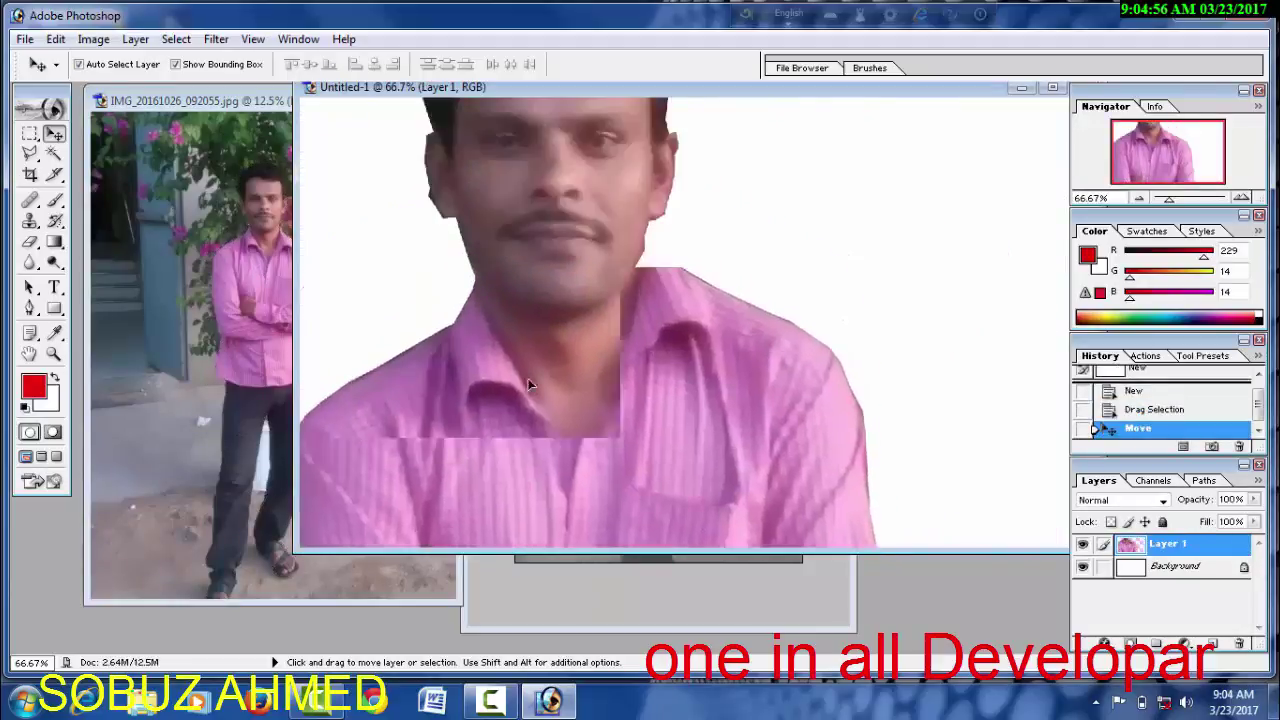
pyautogui.moveTo(671, 251); pyautogui.dragTo(694, 380)
pyautogui.moveTo(635, 165); pyautogui.dragTo(675, 345)
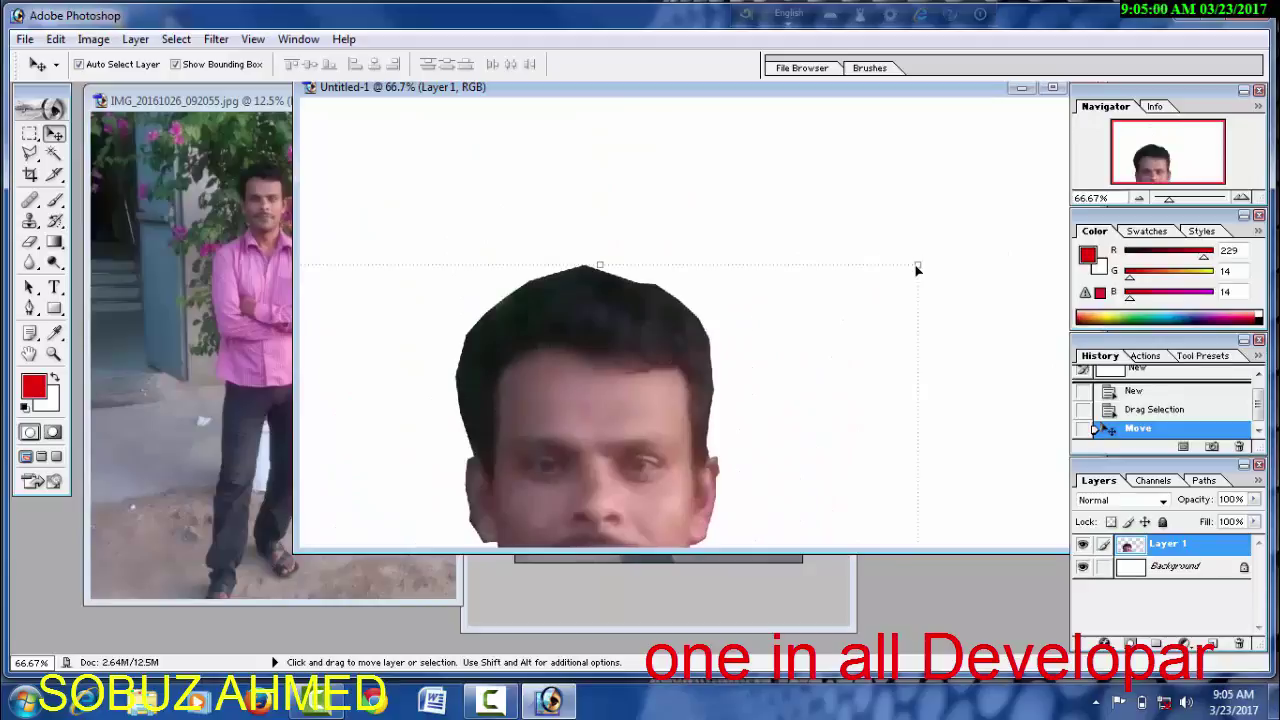
# Resize and reposition the man's Layer 1 with Free Transform handles, checking the transform options
pyautogui.moveTo(922, 268); pyautogui.dragTo(530, 439)
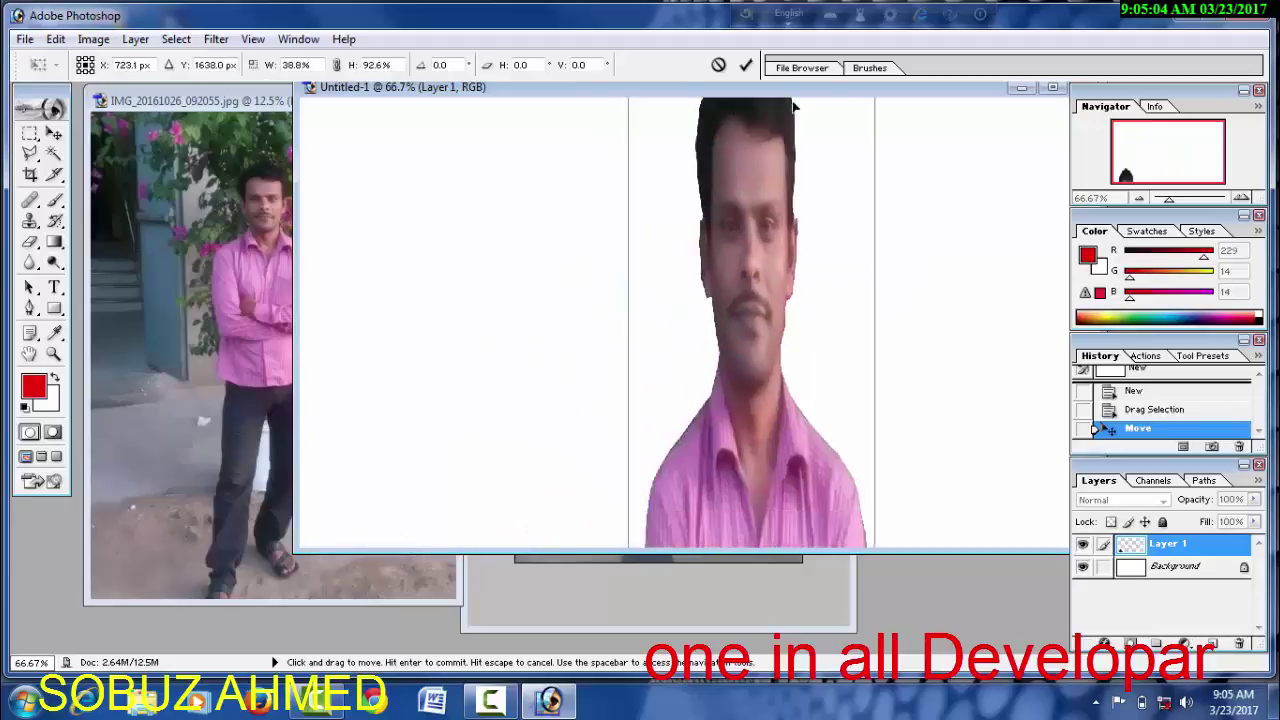
pyautogui.moveTo(469, 494); pyautogui.dragTo(756, 212)
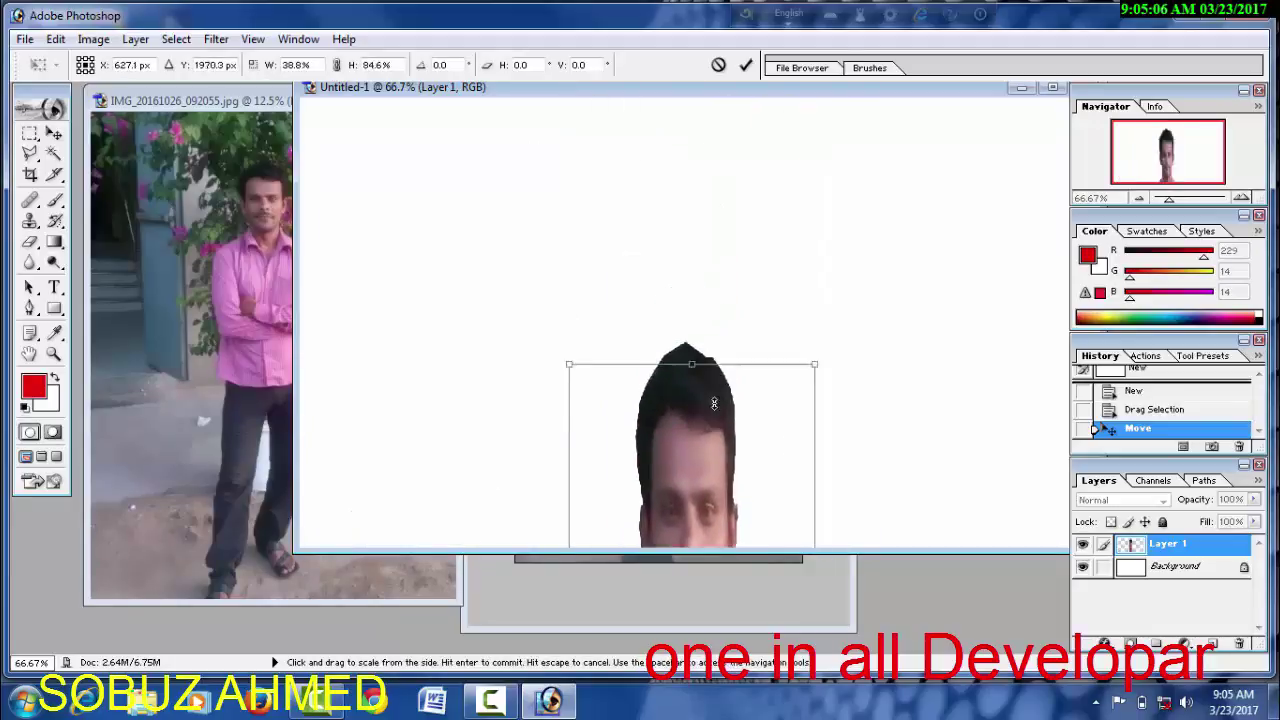
pyautogui.moveTo(693, 155)
pyautogui.mouseDown()
pyautogui.moveTo(646, 203)
pyautogui.moveTo(634, 143)
pyautogui.mouseUp()
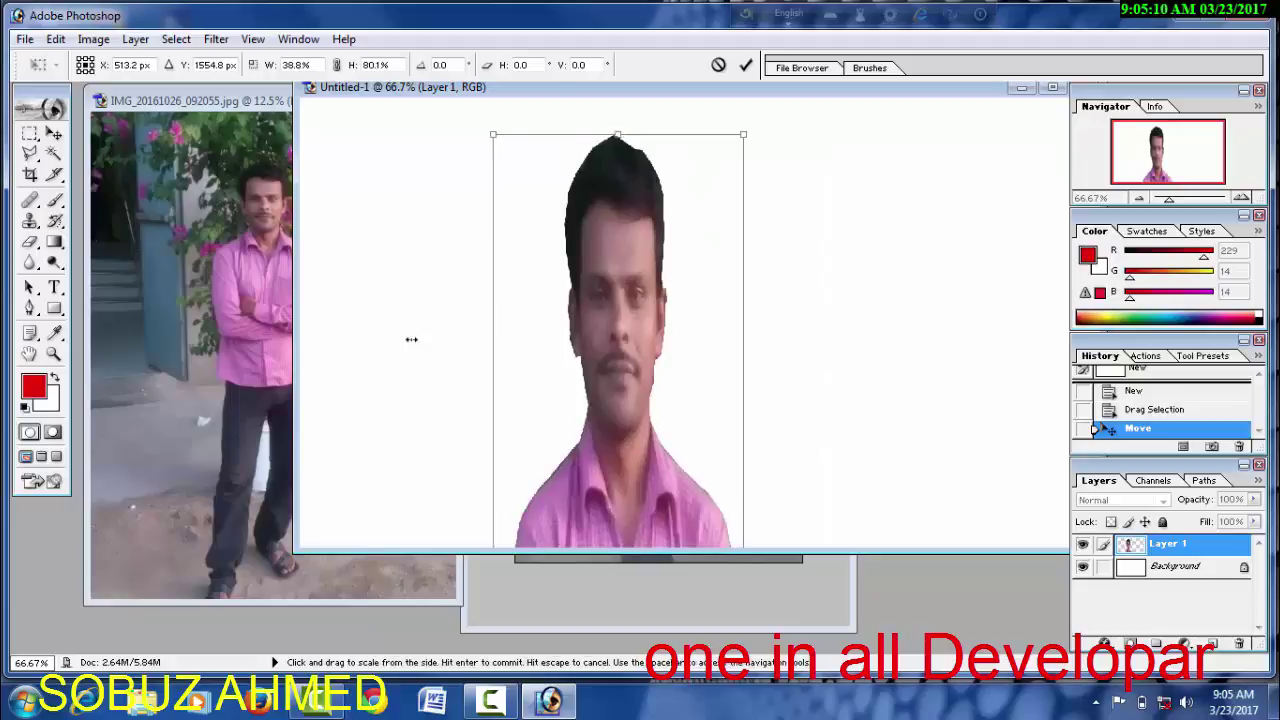
pyautogui.moveTo(496, 340); pyautogui.dragTo(479, 211)
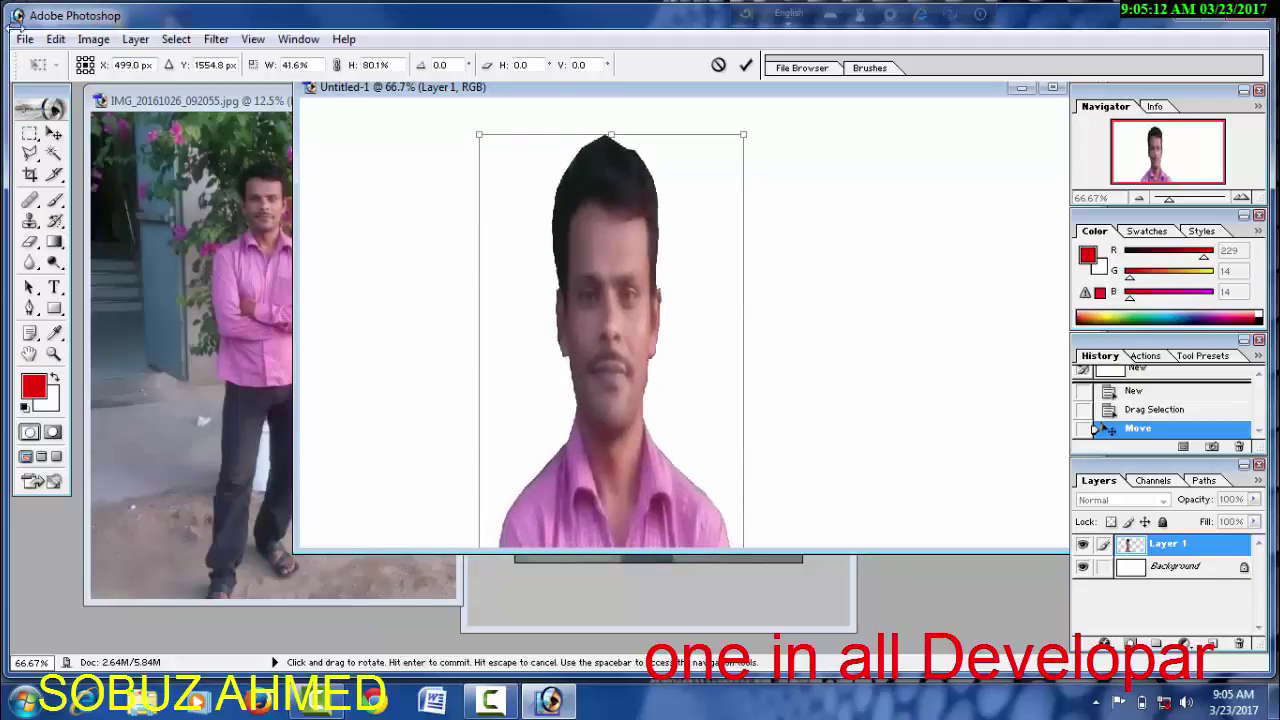
pyautogui.click(48, 39)
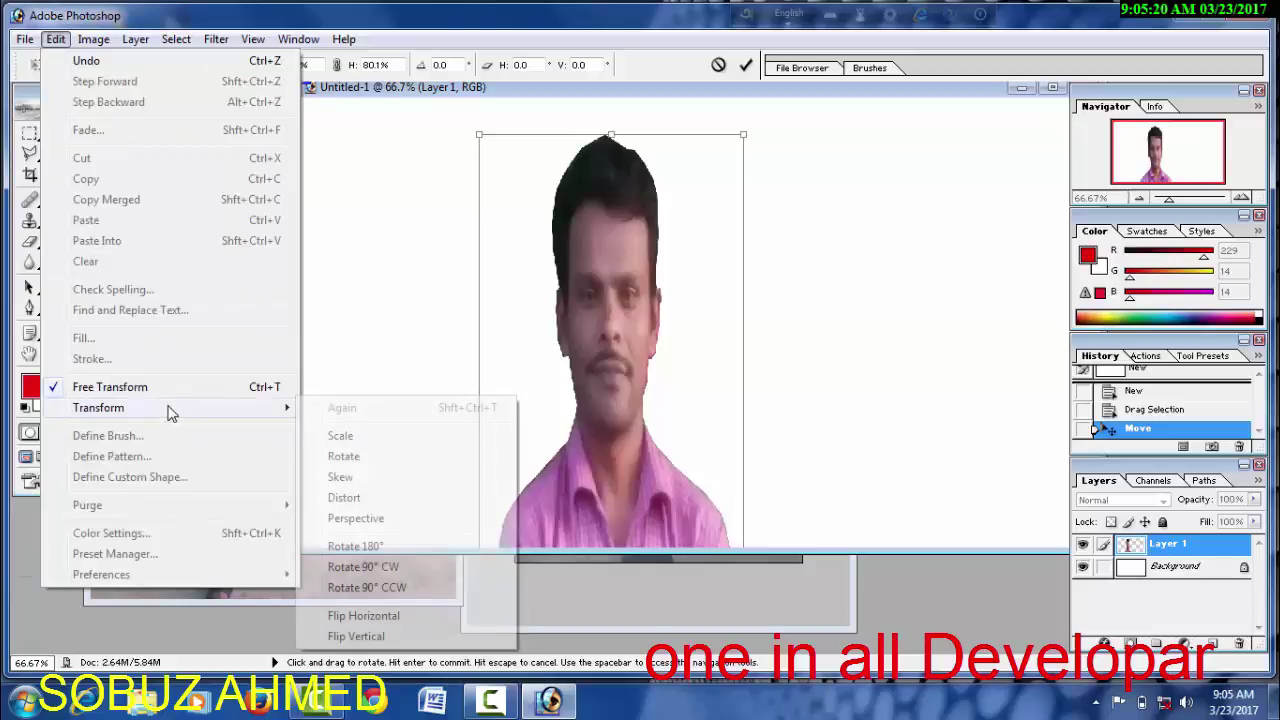
pyautogui.moveTo(98, 408)
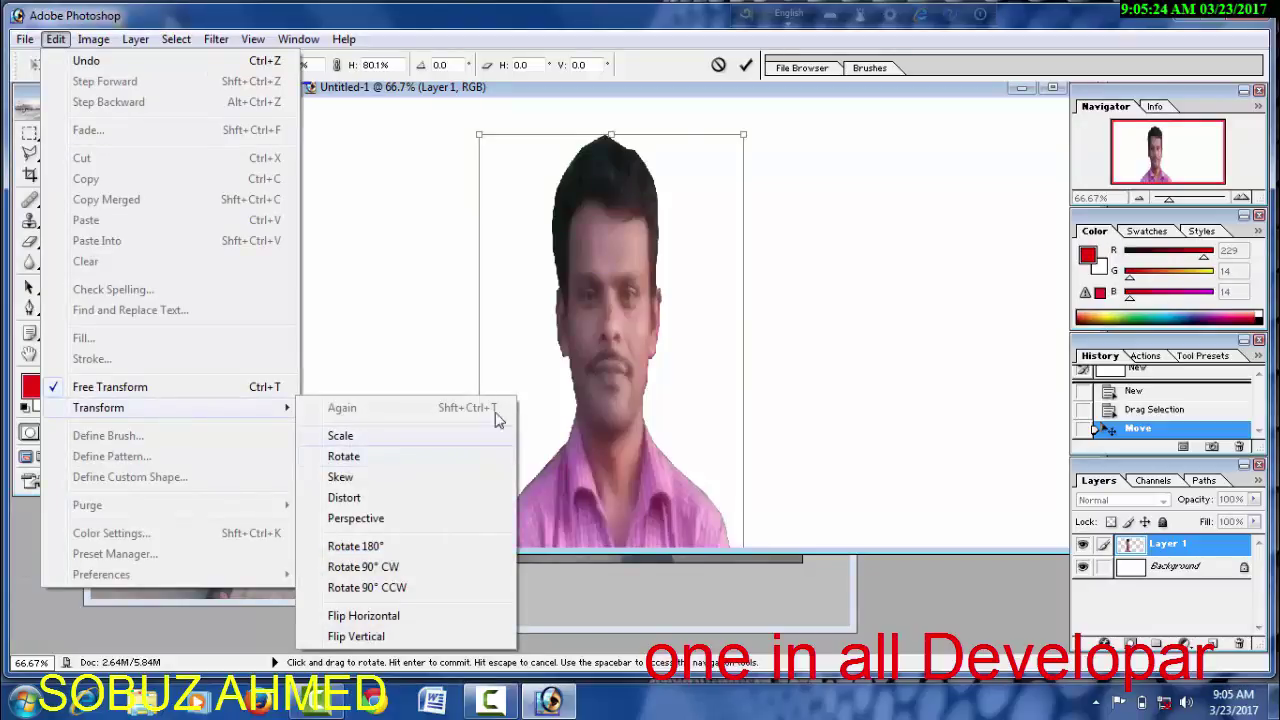
pyautogui.click(808, 169)
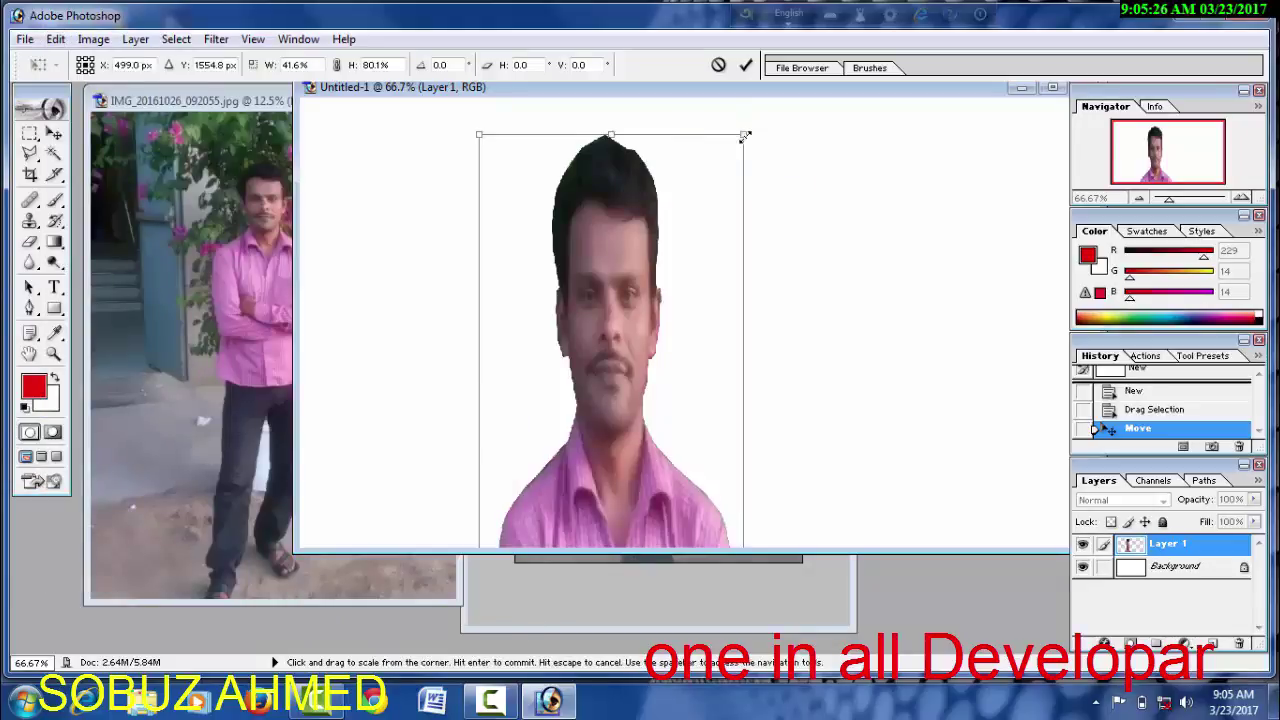
# Keep scaling and moving the man toward the canvas's left side
pyautogui.moveTo(743, 134); pyautogui.dragTo(716, 395)
pyautogui.moveTo(677, 457); pyautogui.dragTo(661, 181)
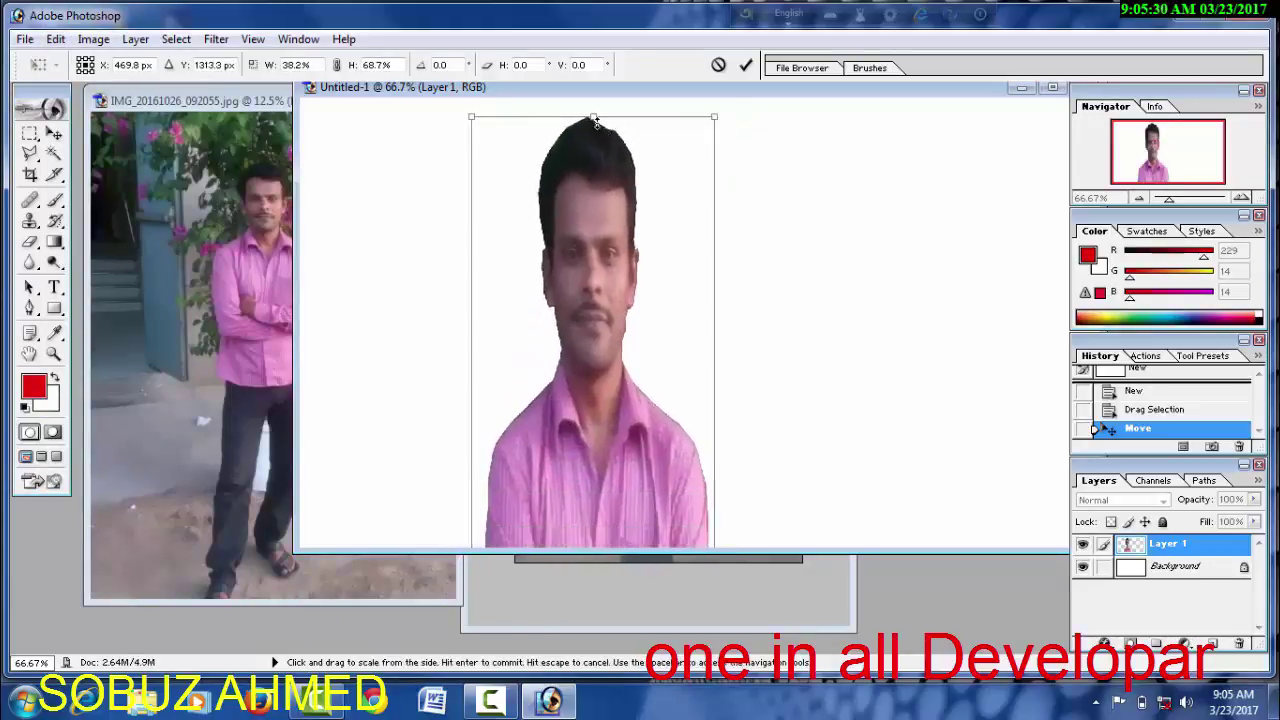
pyautogui.moveTo(594, 120); pyautogui.dragTo(598, 394)
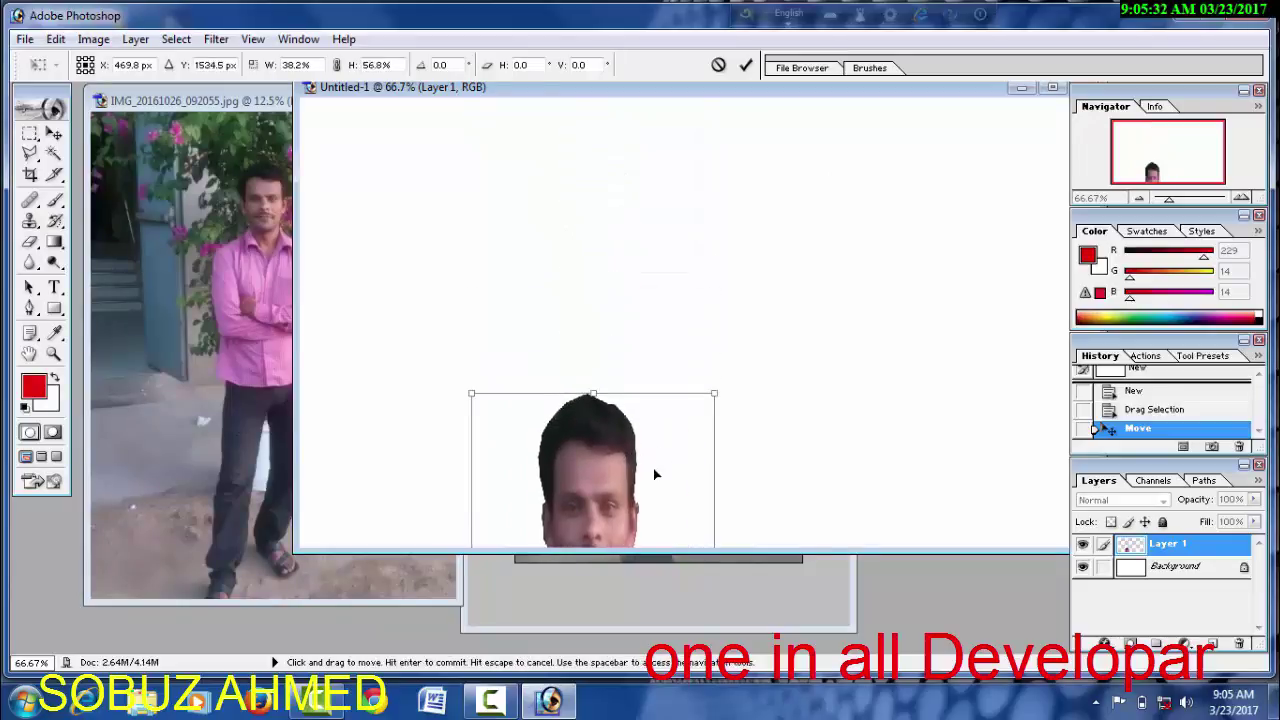
pyautogui.moveTo(653, 468); pyautogui.dragTo(642, 210)
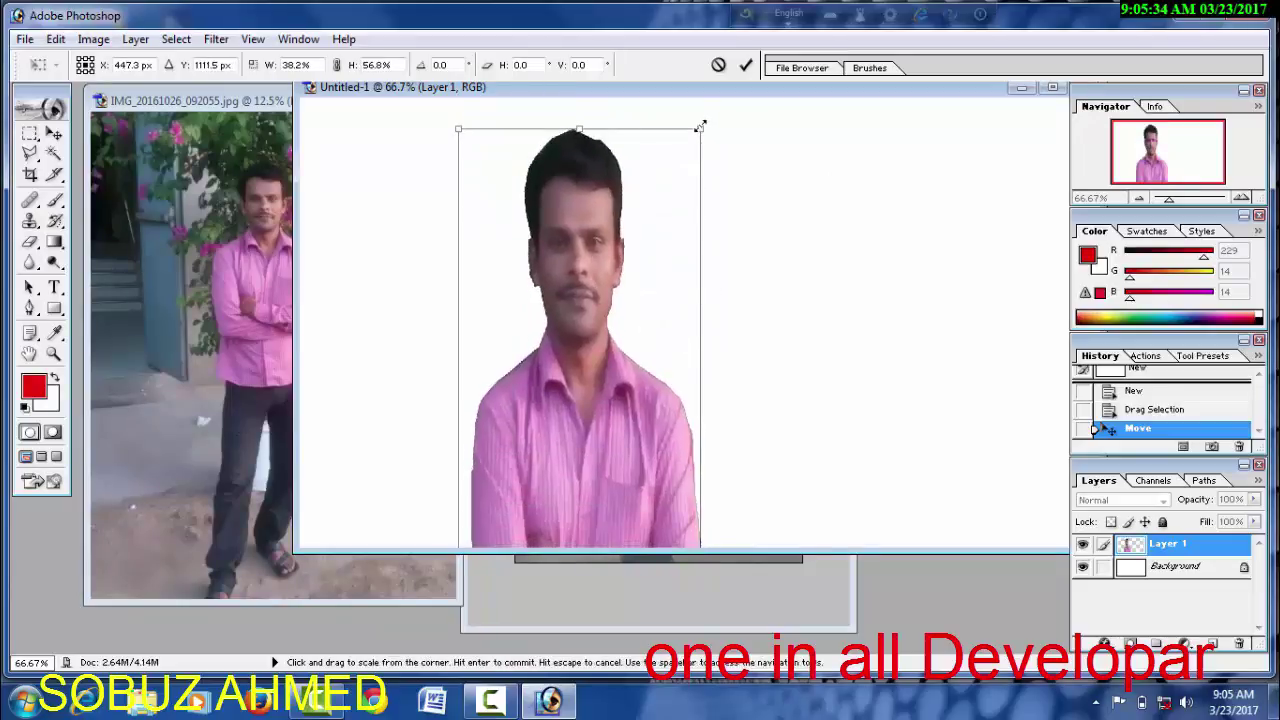
pyautogui.moveTo(700, 127)
pyautogui.mouseDown()
pyautogui.moveTo(691, 443)
pyautogui.moveTo(698, 178)
pyautogui.mouseUp()
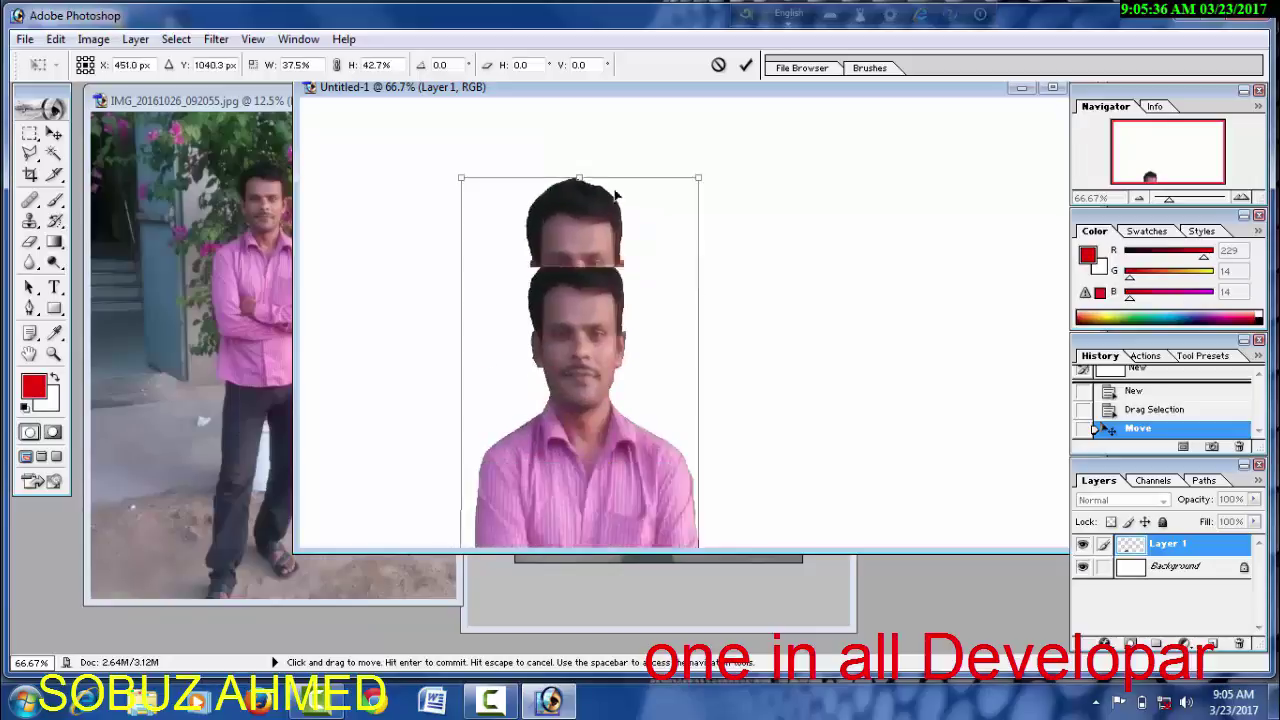
pyautogui.moveTo(611, 157); pyautogui.dragTo(615, 237)
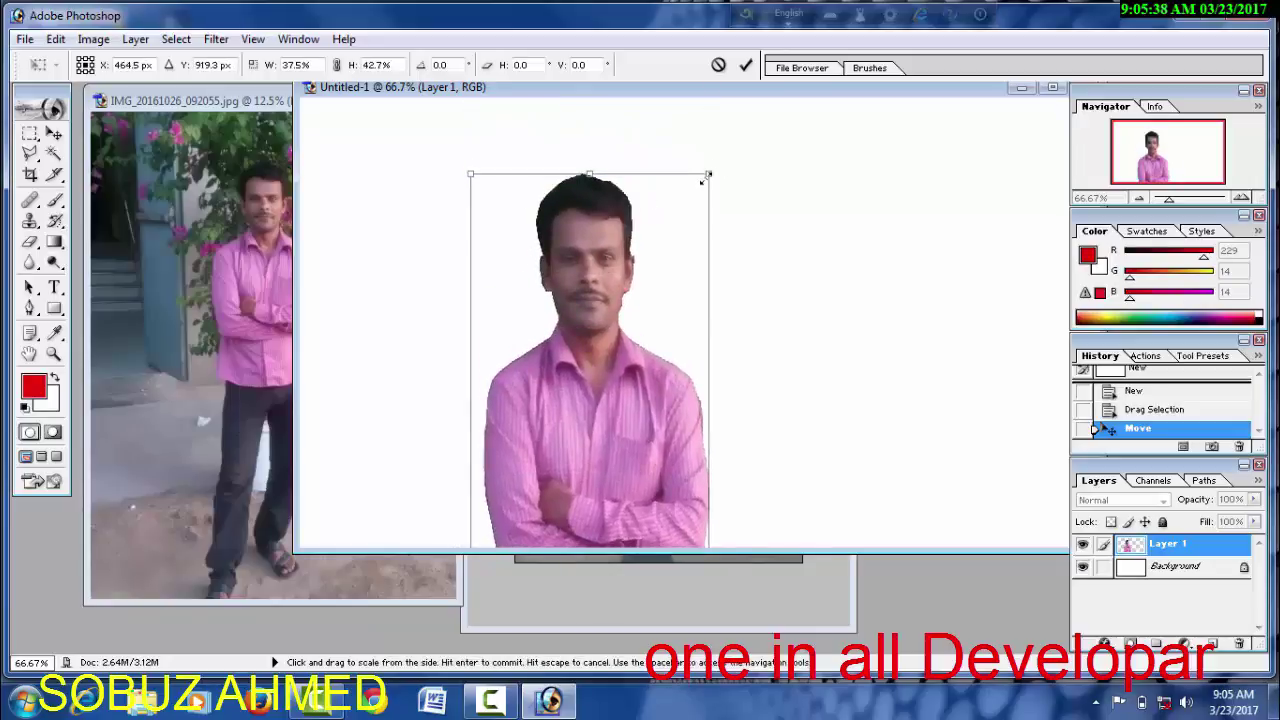
pyautogui.moveTo(708, 176)
pyautogui.mouseDown()
pyautogui.moveTo(665, 440)
pyautogui.moveTo(676, 219)
pyautogui.mouseUp()
pyautogui.moveTo(585, 272); pyautogui.dragTo(575, 166)
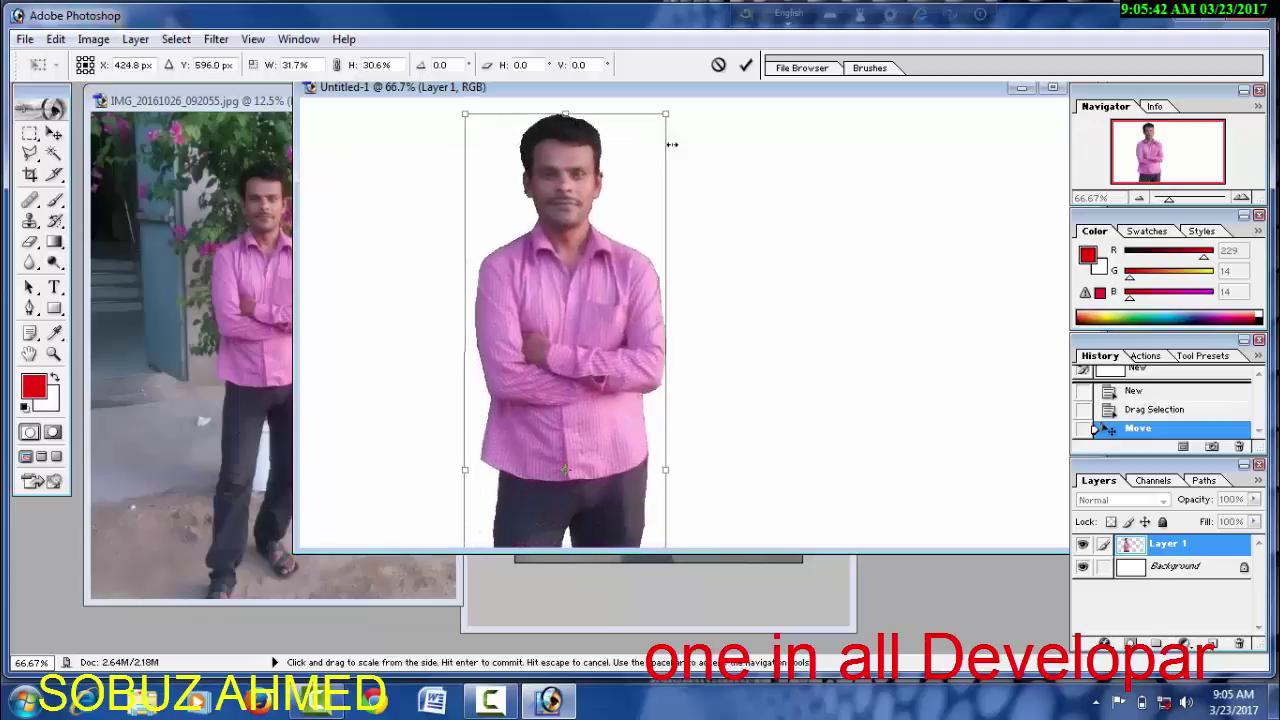
pyautogui.moveTo(668, 108); pyautogui.dragTo(663, 430)
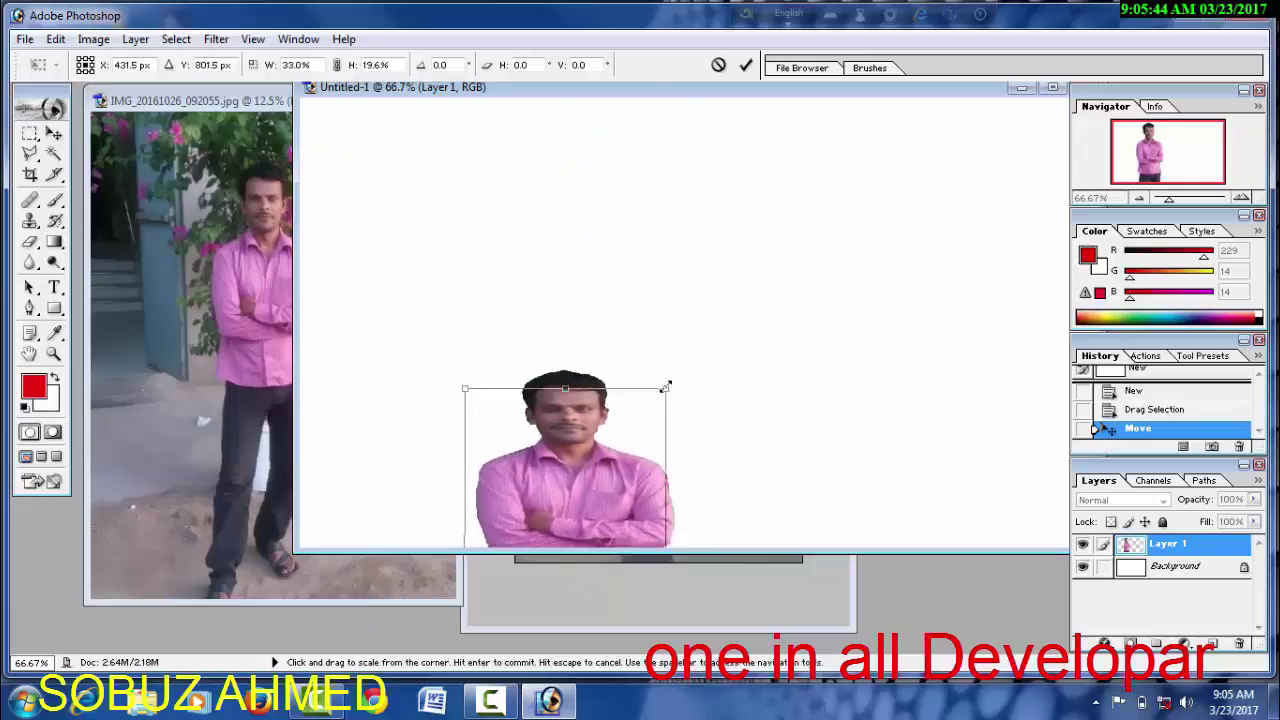
pyautogui.moveTo(538, 291)
pyautogui.mouseDown()
pyautogui.moveTo(531, 204)
pyautogui.moveTo(500, 204)
pyautogui.mouseUp()
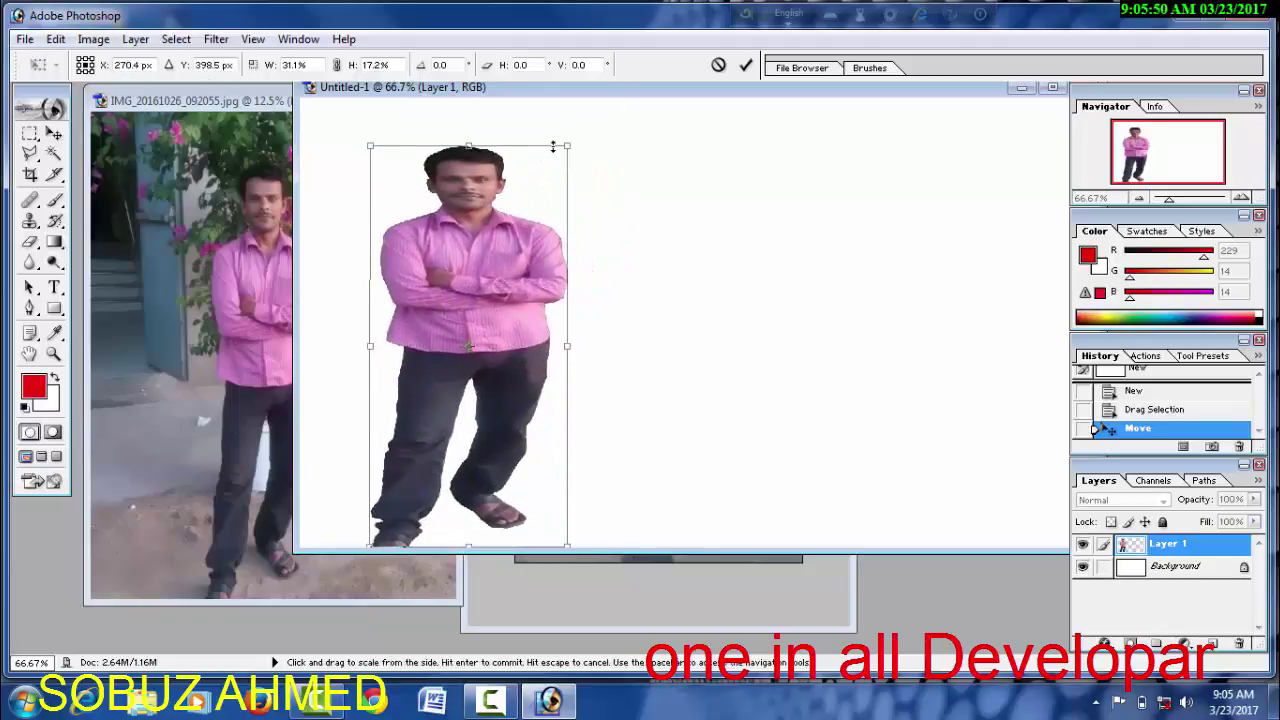
pyautogui.moveTo(568, 145); pyautogui.dragTo(617, 101)
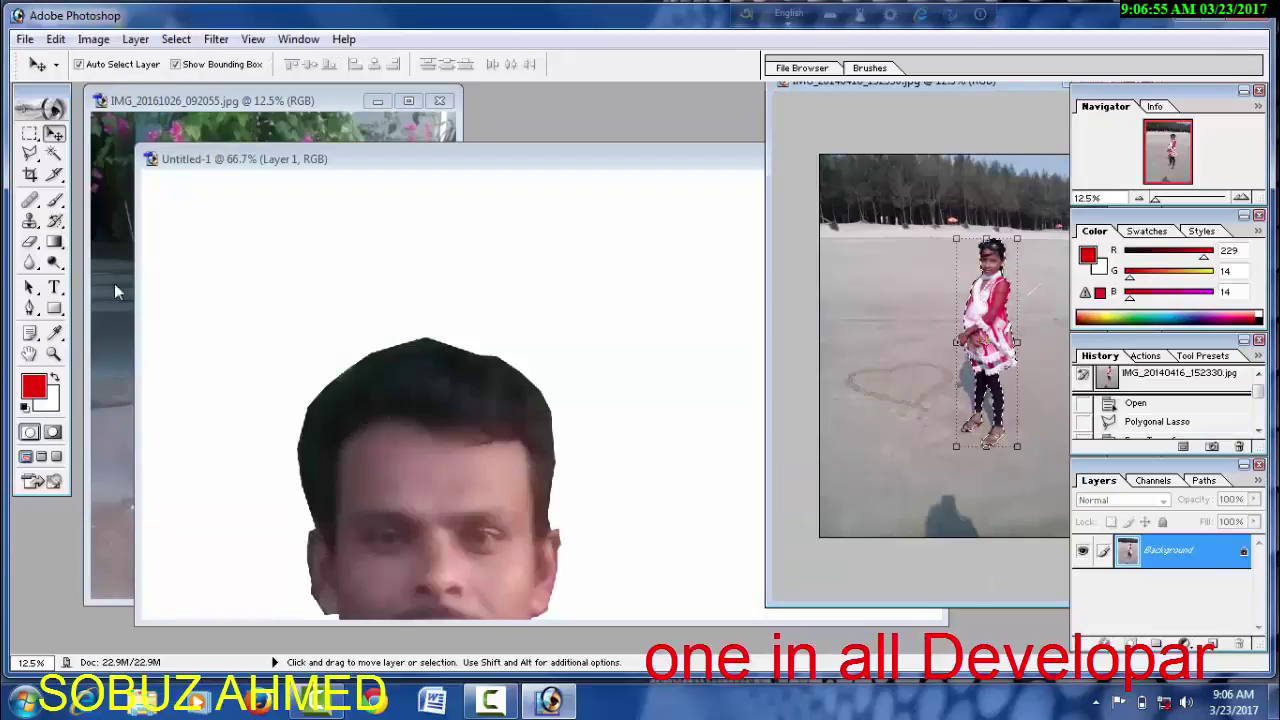
# Drag the girl into Untitled-1 as Layer 2 and scale her down at the lower right
pyautogui.moveTo(988, 340)
pyautogui.mouseDown()
pyautogui.moveTo(669, 428)
pyautogui.moveTo(813, 597)
pyautogui.mouseUp()
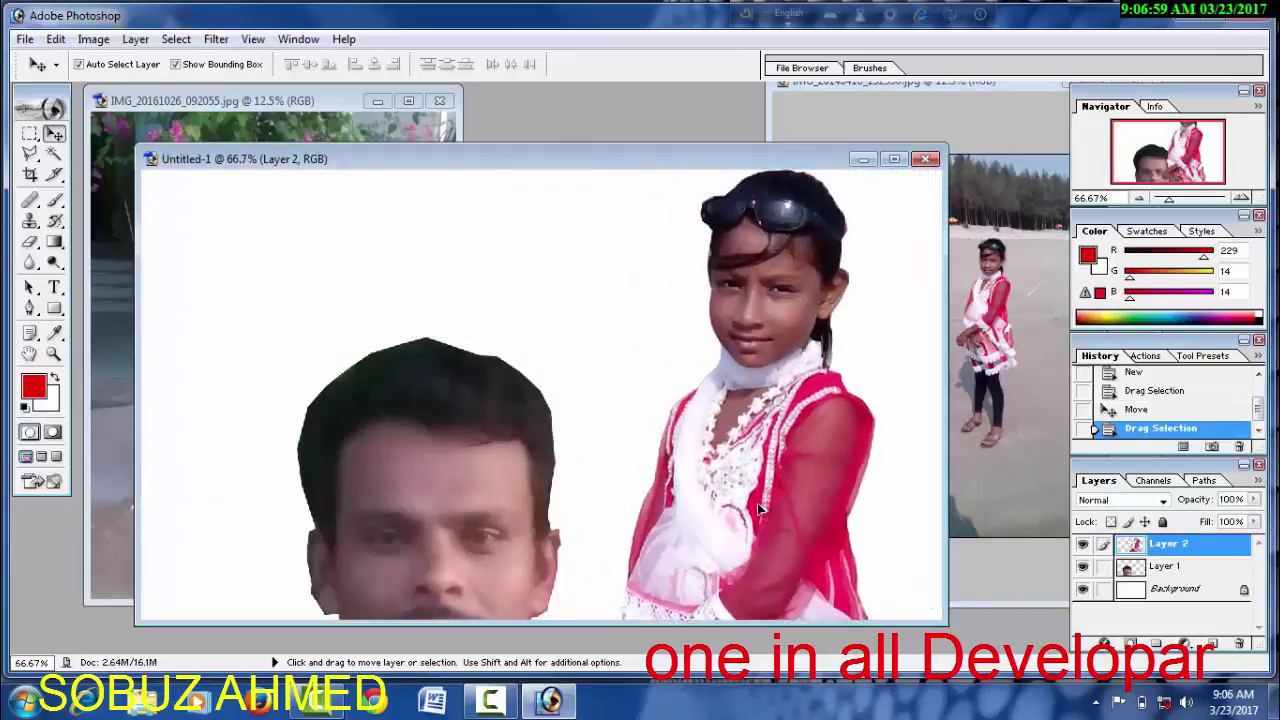
pyautogui.moveTo(587, 193); pyautogui.dragTo(667, 537)
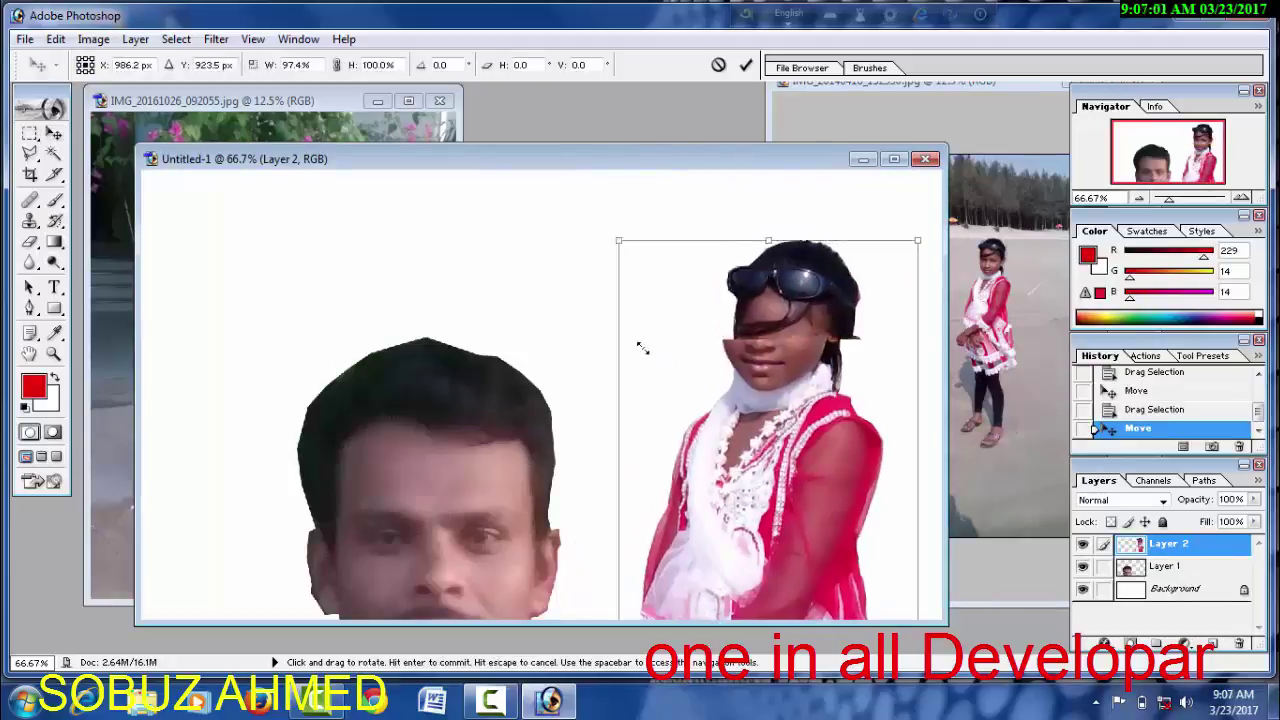
pyautogui.moveTo(783, 566)
pyautogui.mouseDown()
pyautogui.moveTo(760, 247)
pyautogui.moveTo(770, 531)
pyautogui.moveTo(828, 231)
pyautogui.mouseUp()
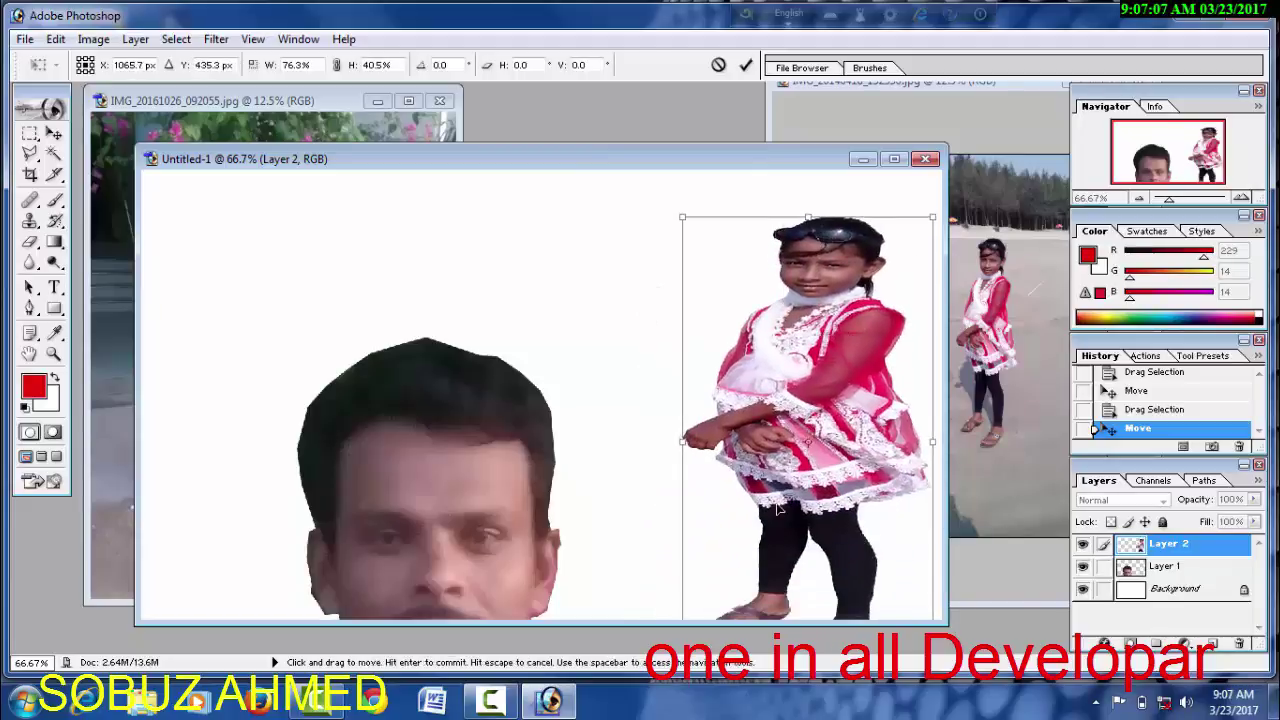
pyautogui.moveTo(778, 509); pyautogui.dragTo(774, 441)
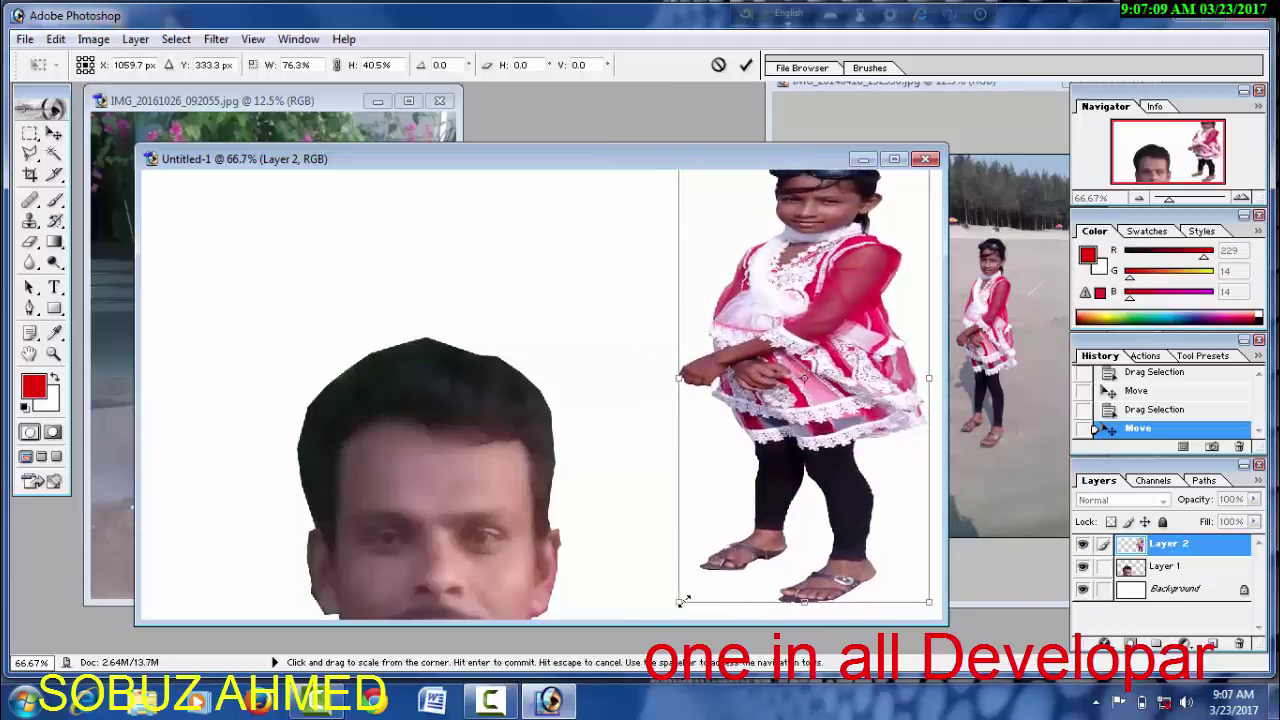
pyautogui.moveTo(681, 601); pyautogui.dragTo(755, 480)
pyautogui.moveTo(835, 330); pyautogui.dragTo(818, 470)
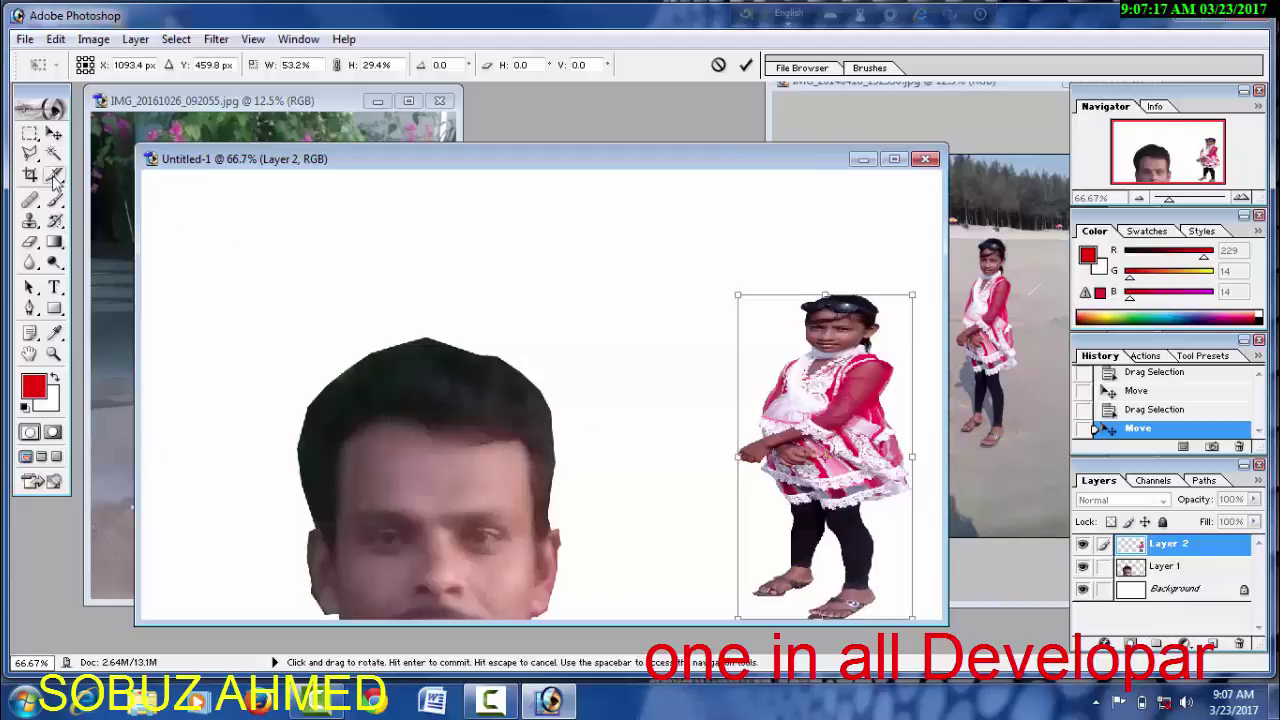
pyautogui.click(54, 136)
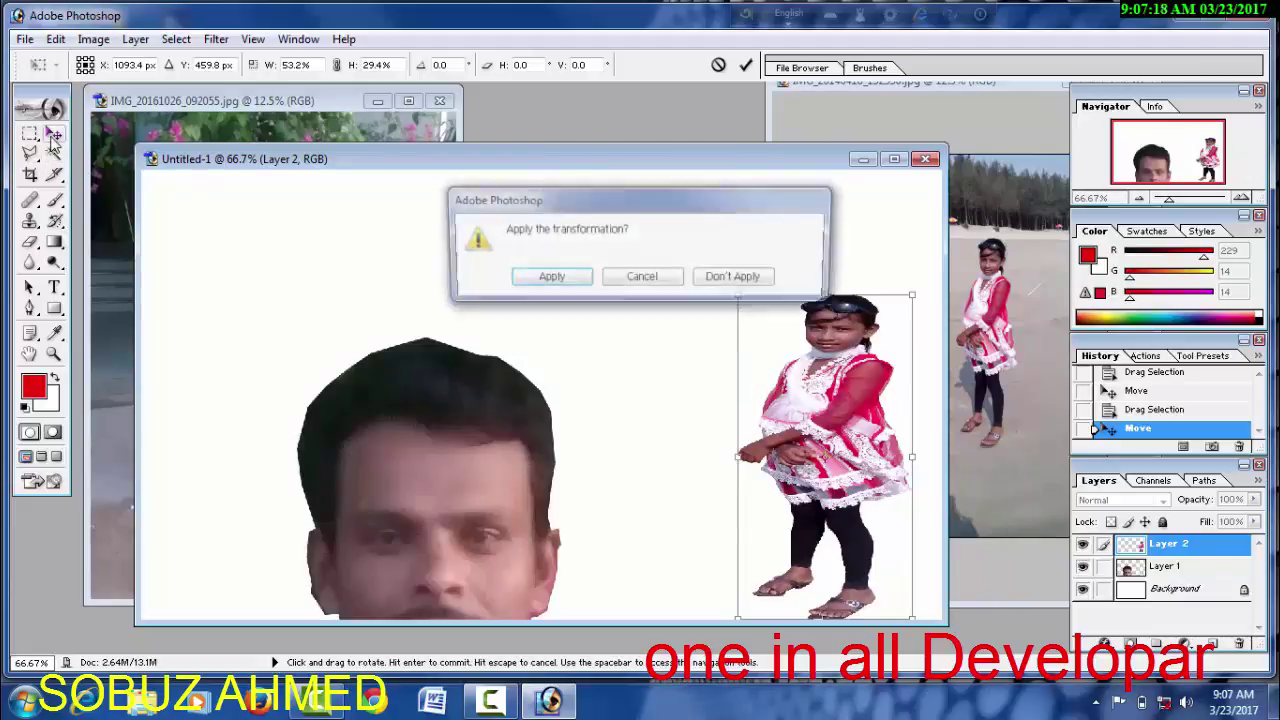
# Apply the girl's resize, then squash the man's Layer 1 narrower and shorter
pyautogui.click(540, 278)
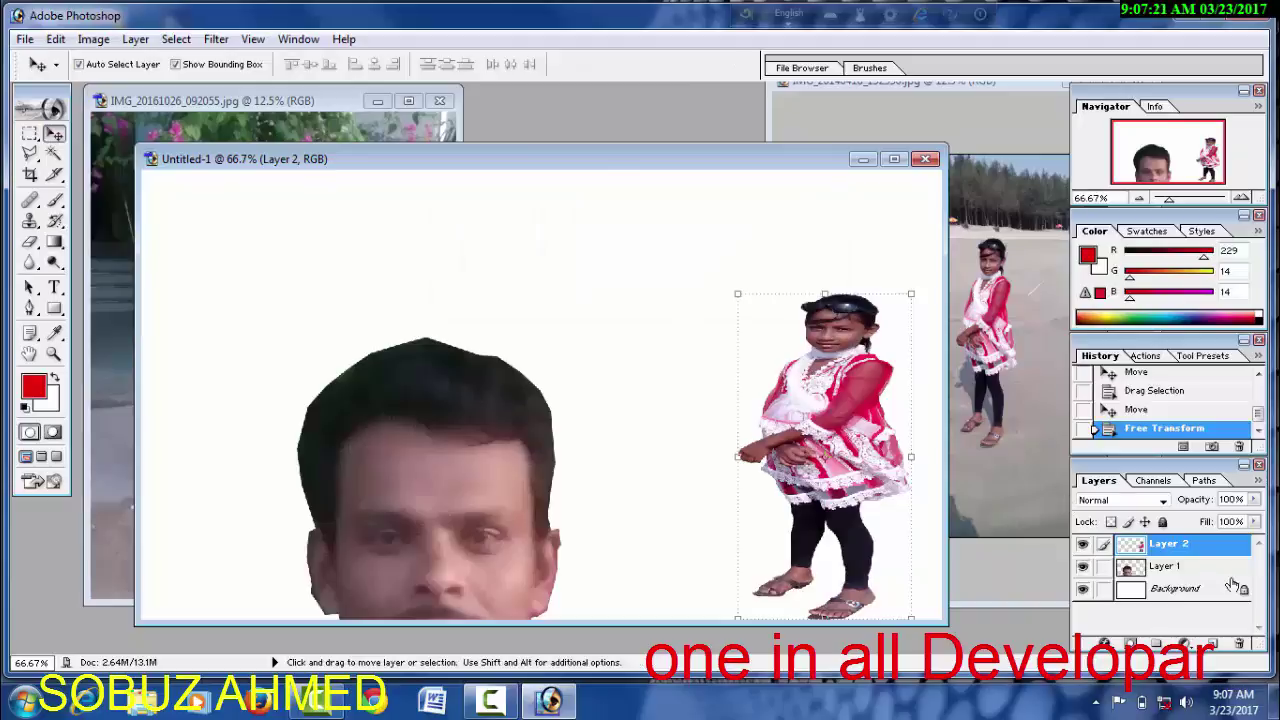
pyautogui.click(1191, 570)
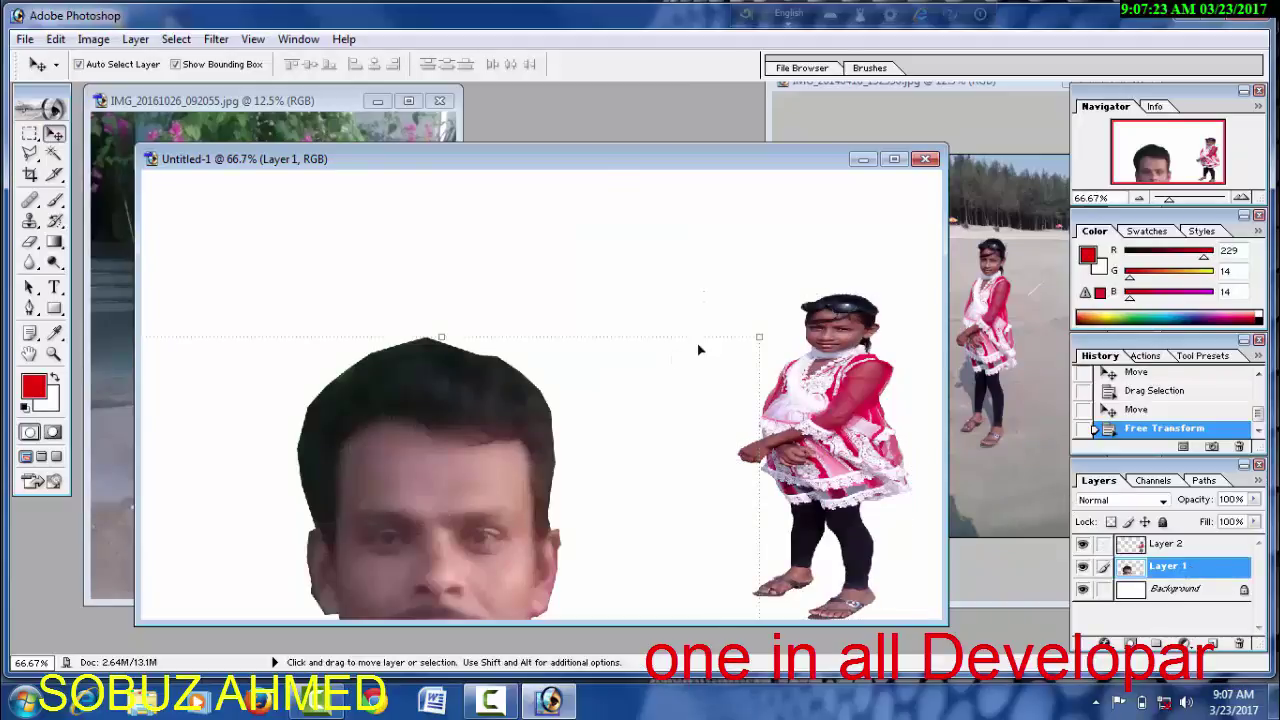
pyautogui.moveTo(760, 336)
pyautogui.mouseDown()
pyautogui.moveTo(572, 330)
pyautogui.moveTo(560, 240)
pyautogui.moveTo(465, 560)
pyautogui.moveTo(614, 270)
pyautogui.moveTo(606, 617)
pyautogui.moveTo(588, 272)
pyautogui.moveTo(588, 594)
pyautogui.moveTo(543, 278)
pyautogui.moveTo(551, 587)
pyautogui.moveTo(536, 248)
pyautogui.moveTo(518, 580)
pyautogui.moveTo(471, 248)
pyautogui.moveTo(471, 440)
pyautogui.mouseUp()
pyautogui.moveTo(515, 536)
pyautogui.mouseDown()
pyautogui.moveTo(502, 346)
pyautogui.moveTo(490, 409)
pyautogui.mouseUp()
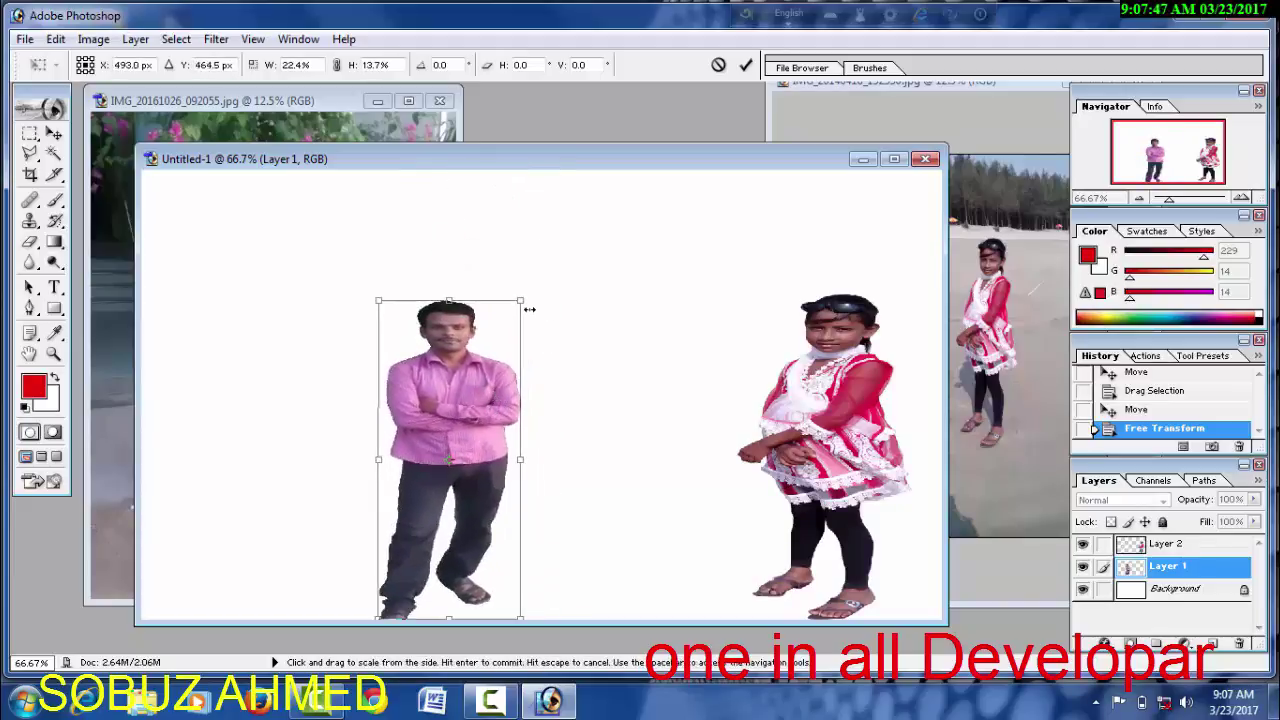
# Enlarge the man, move him to the canvas's left side, and apply the transform
pyautogui.moveTo(525, 297); pyautogui.dragTo(589, 174)
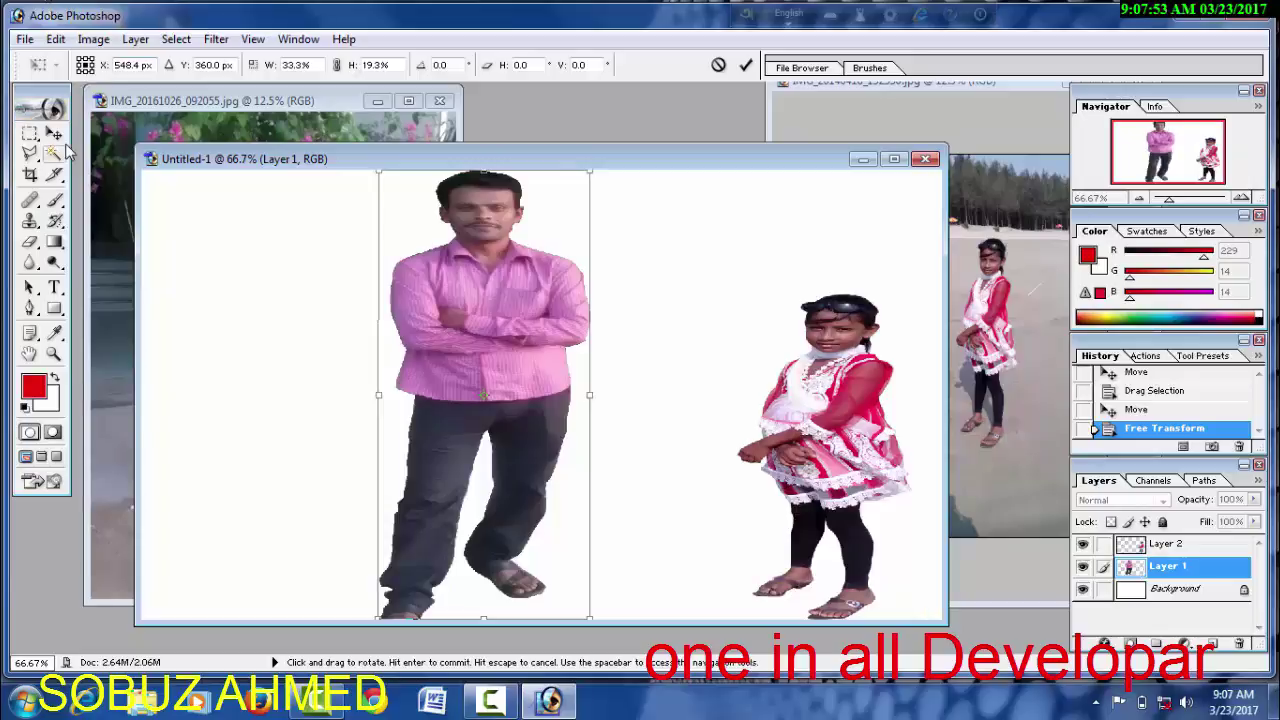
pyautogui.moveTo(471, 279)
pyautogui.mouseDown()
pyautogui.moveTo(292, 251)
pyautogui.moveTo(298, 280)
pyautogui.mouseUp()
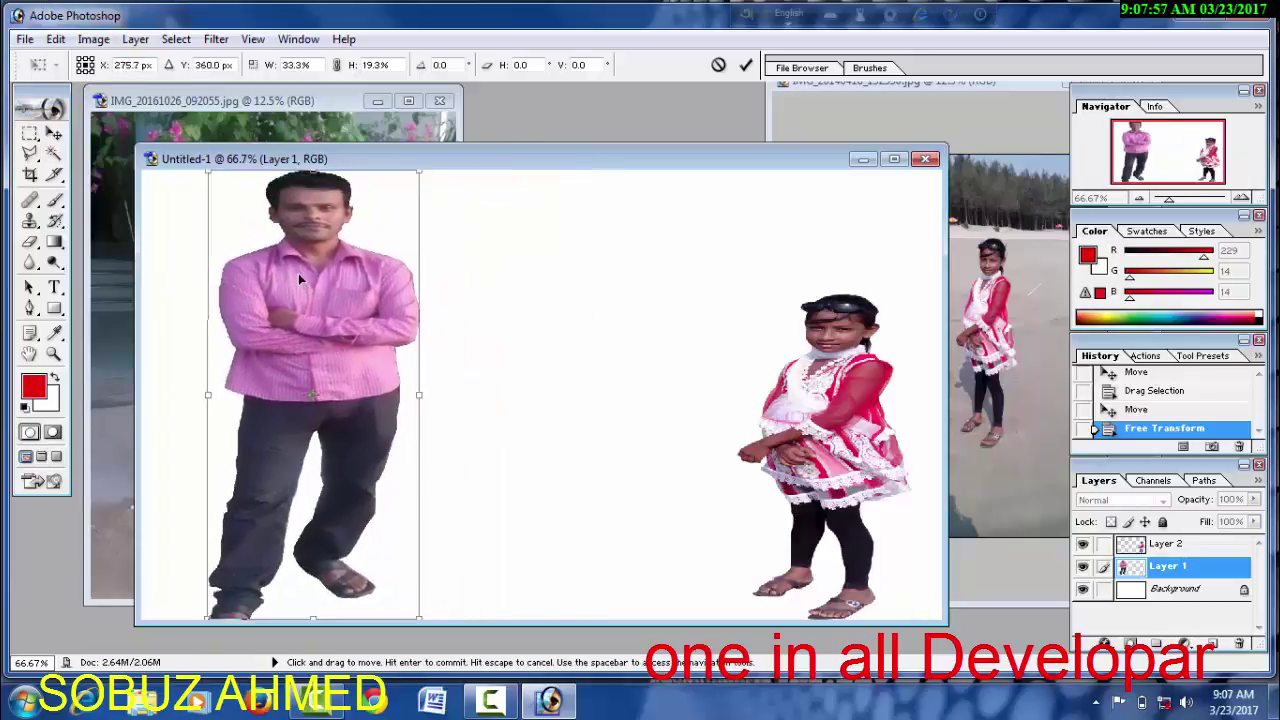
pyautogui.click(54, 134)
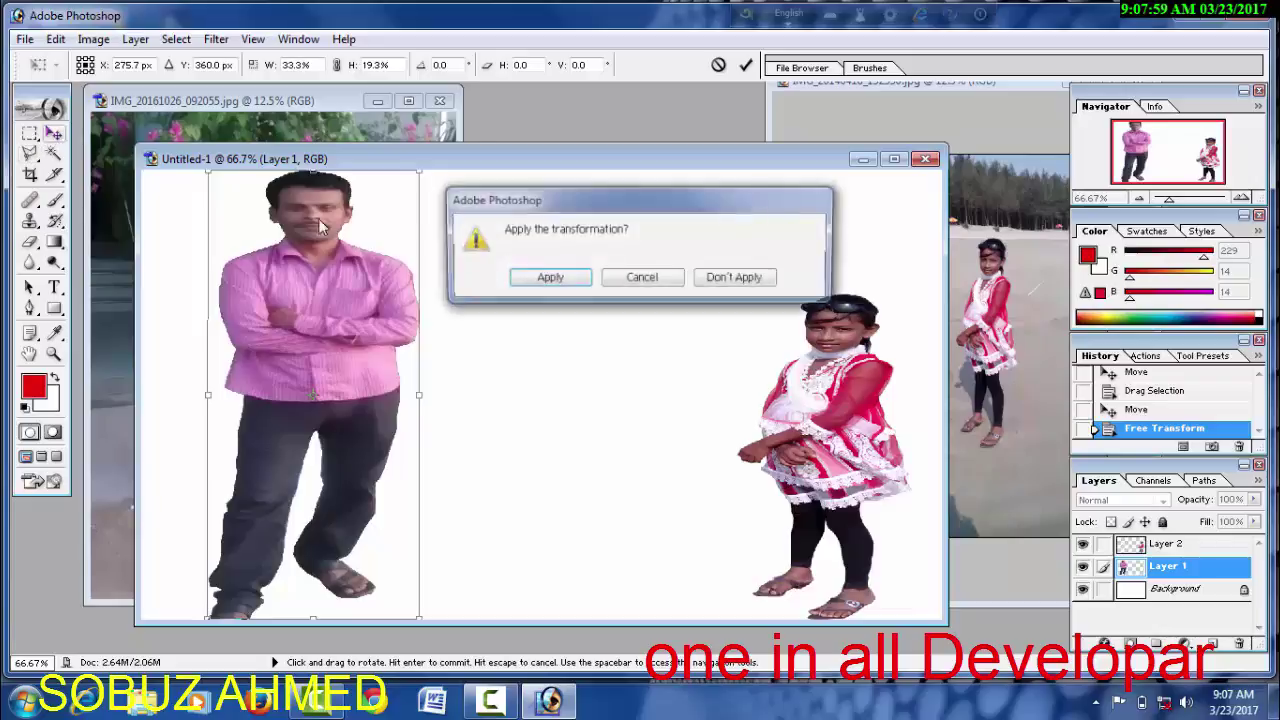
pyautogui.click(545, 279)
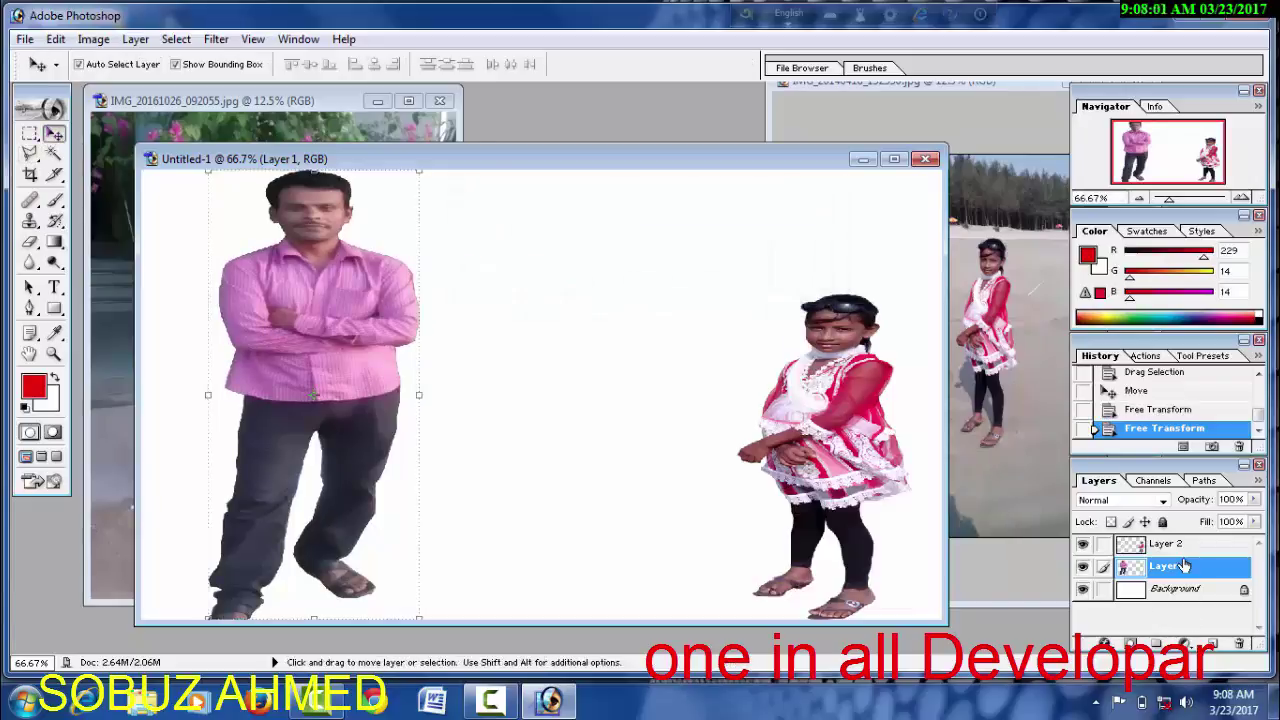
# On Layer 2, move the girl toward the canvas centre beside the man
pyautogui.click(1165, 543)
pyautogui.moveTo(830, 400); pyautogui.dragTo(619, 357)
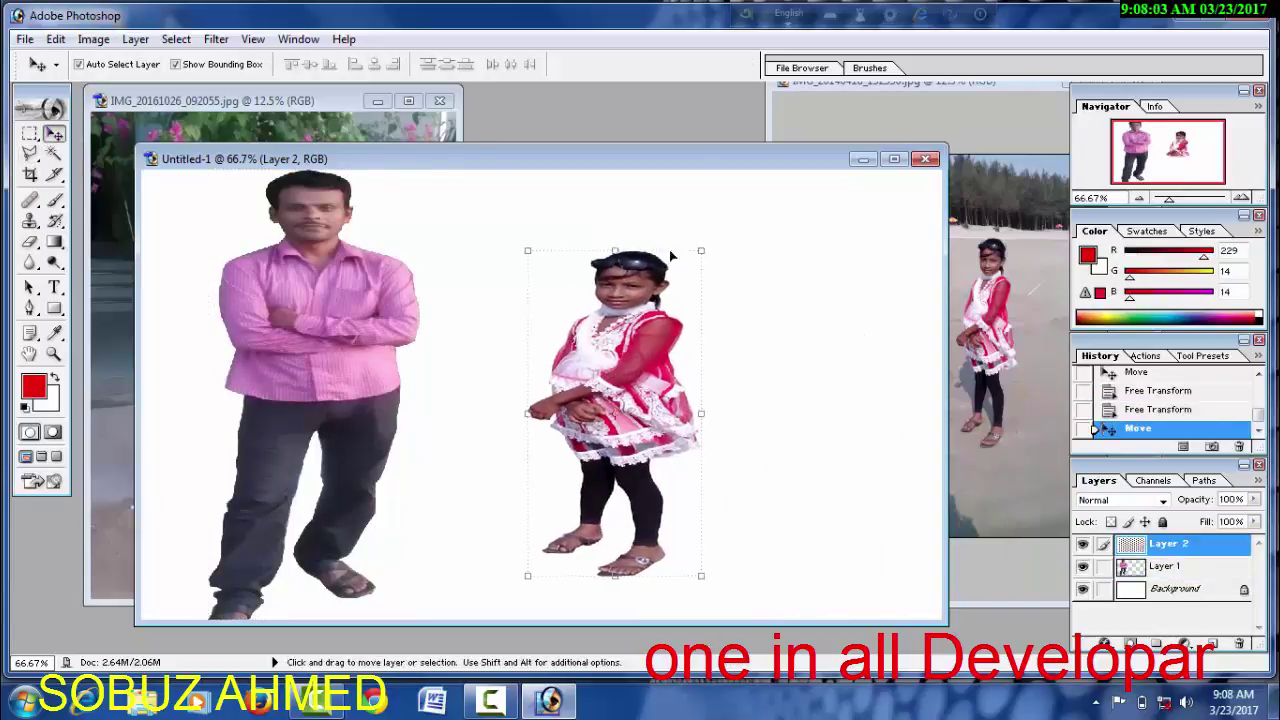
pyautogui.moveTo(701, 251); pyautogui.dragTo(780, 201)
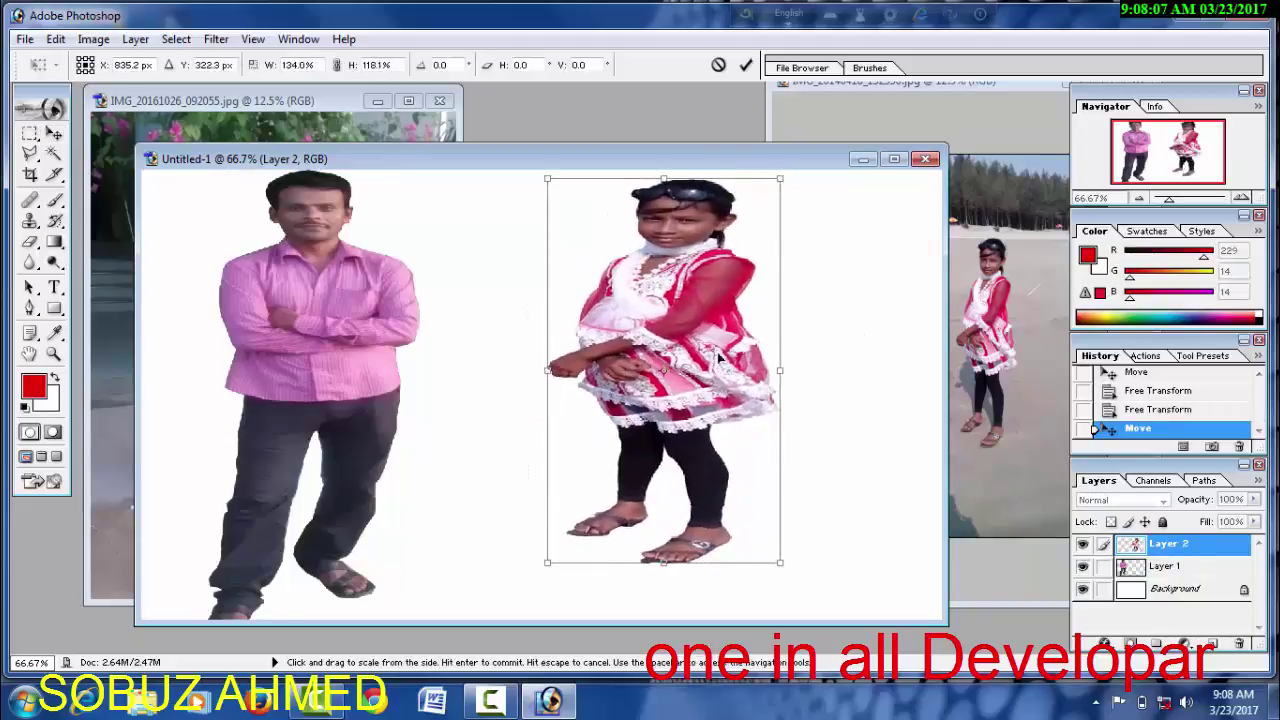
pyautogui.moveTo(700, 392); pyautogui.dragTo(698, 430)
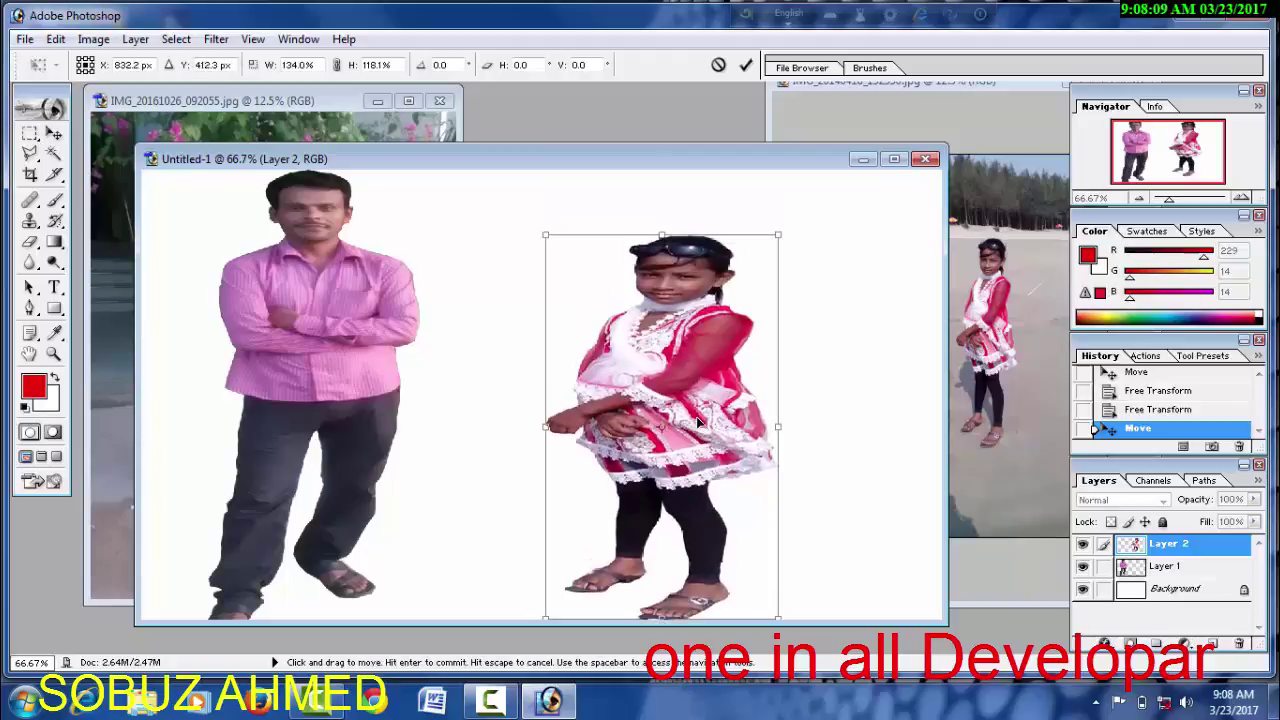
# Stretch the girl taller to nearly fill the canvas height and apply the transform
pyautogui.moveTo(662, 232); pyautogui.dragTo(685, 177)
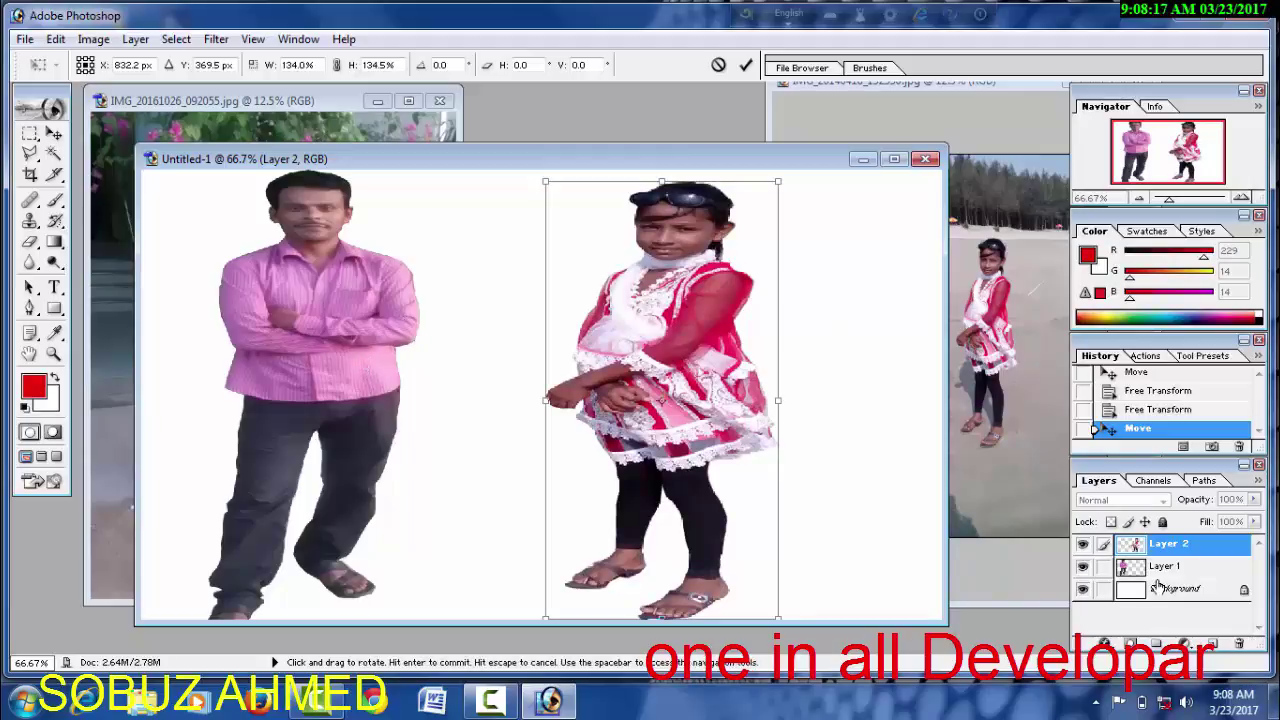
pyautogui.click(53, 132)
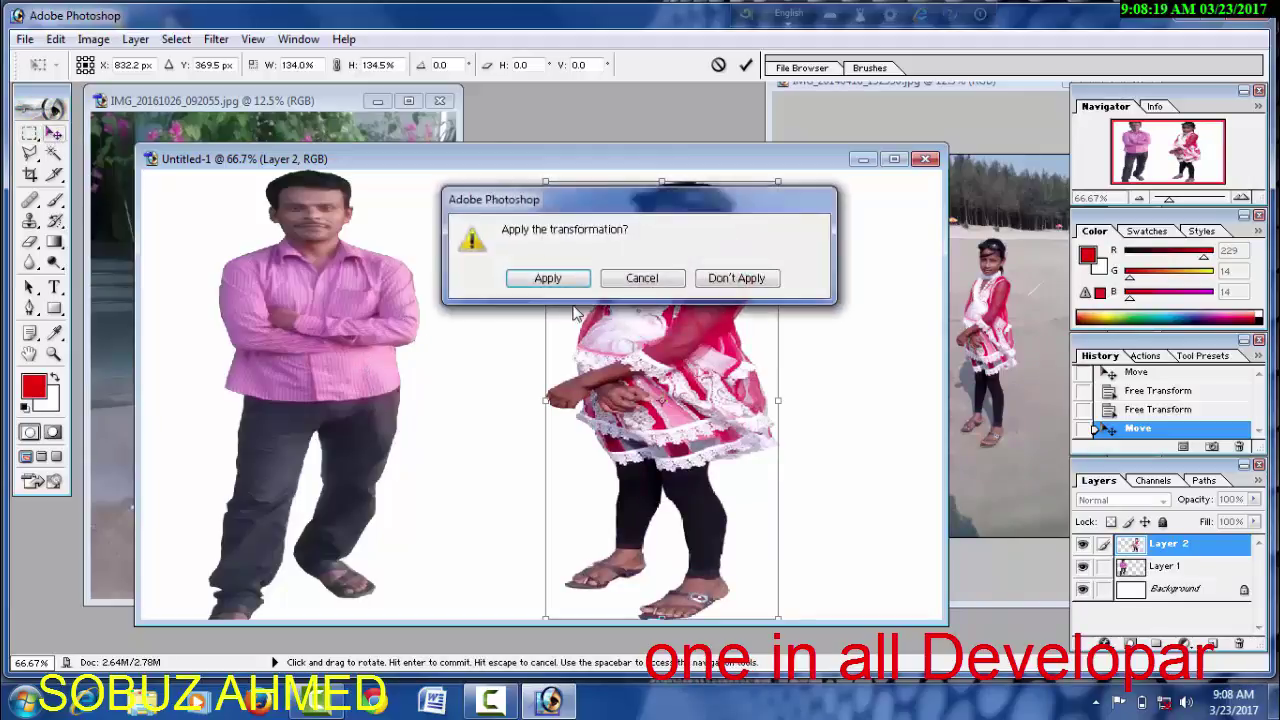
pyautogui.click(549, 279)
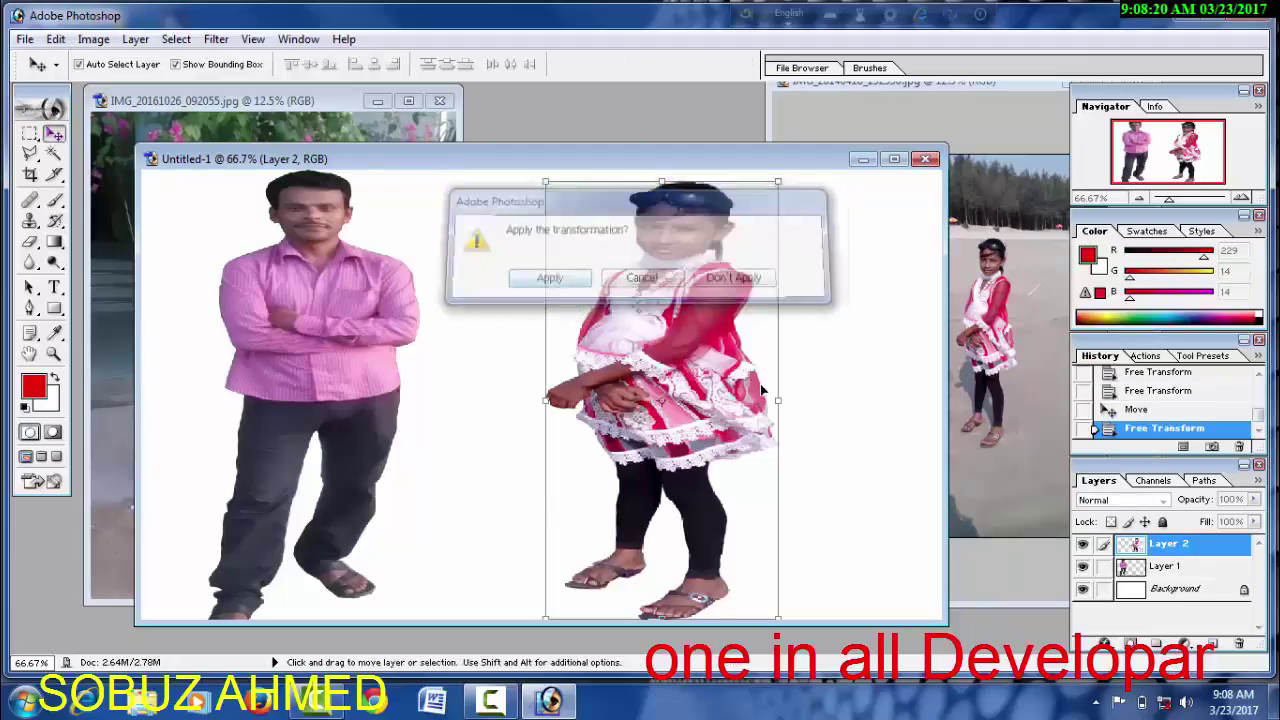
pyautogui.click(1176, 568)
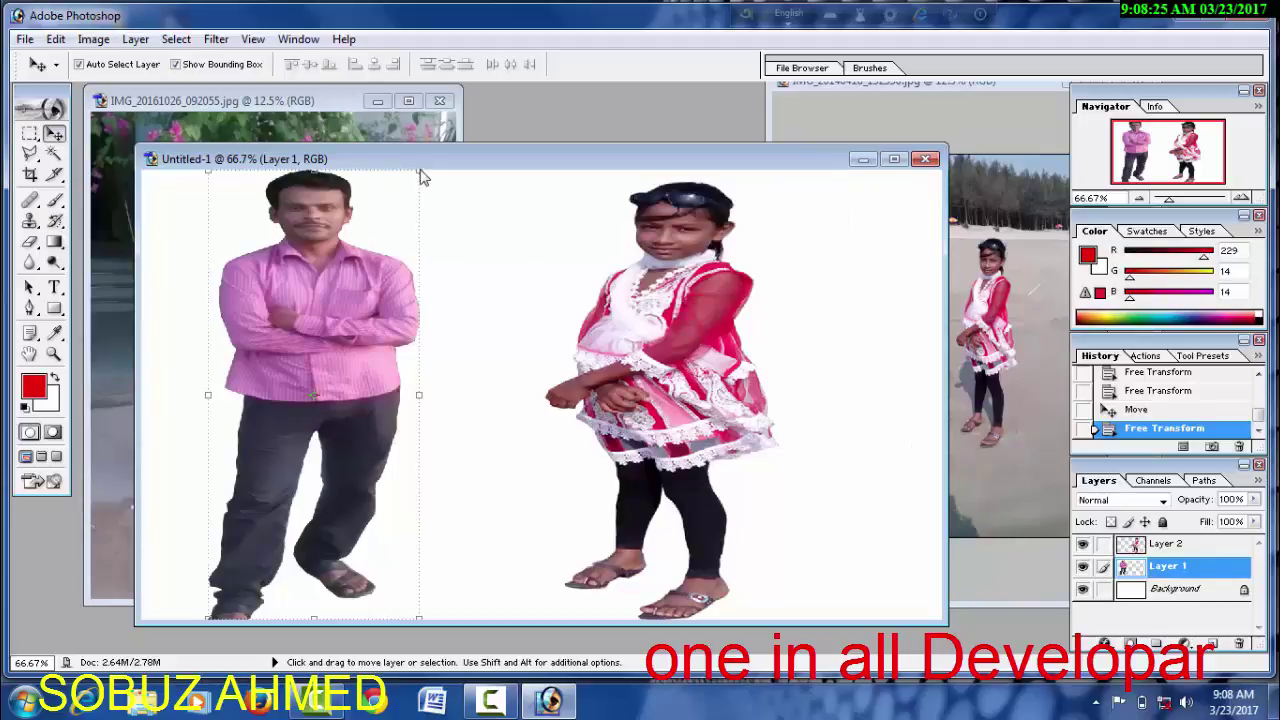
# Nudge the man slightly right and apply his resize transform
pyautogui.moveTo(417, 180); pyautogui.dragTo(357, 186)
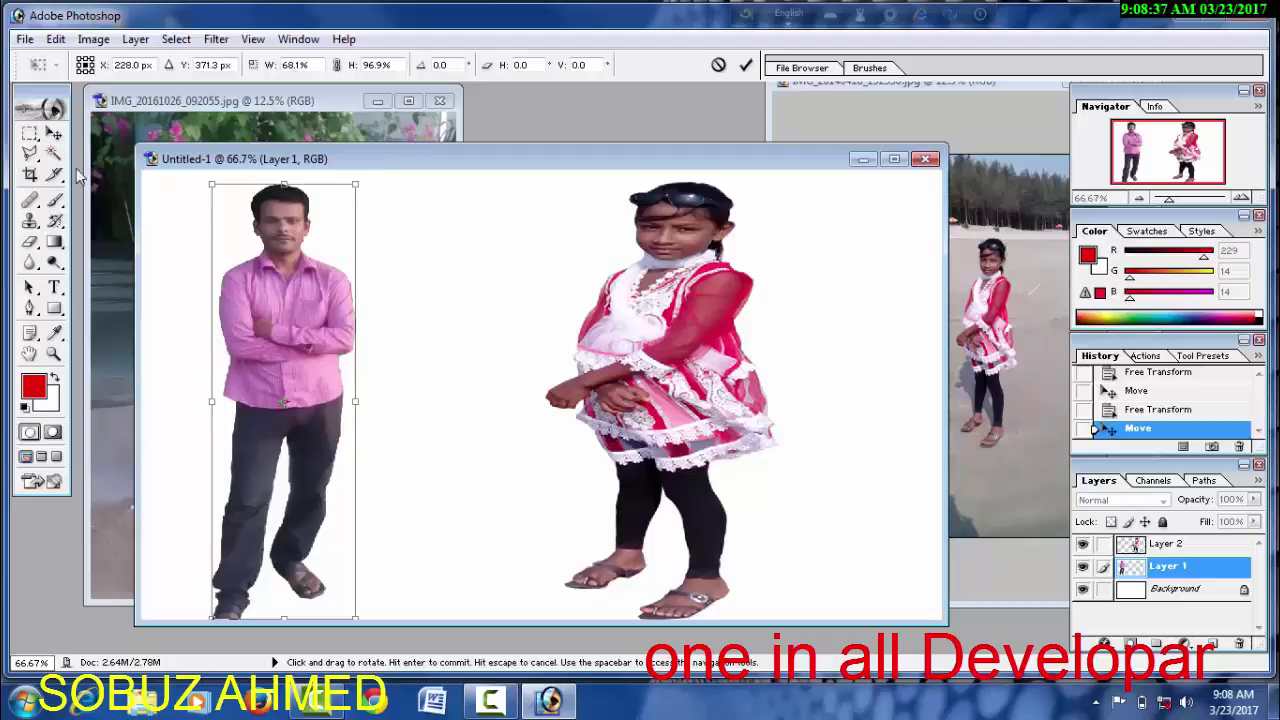
pyautogui.click(53, 133)
pyautogui.click(547, 279)
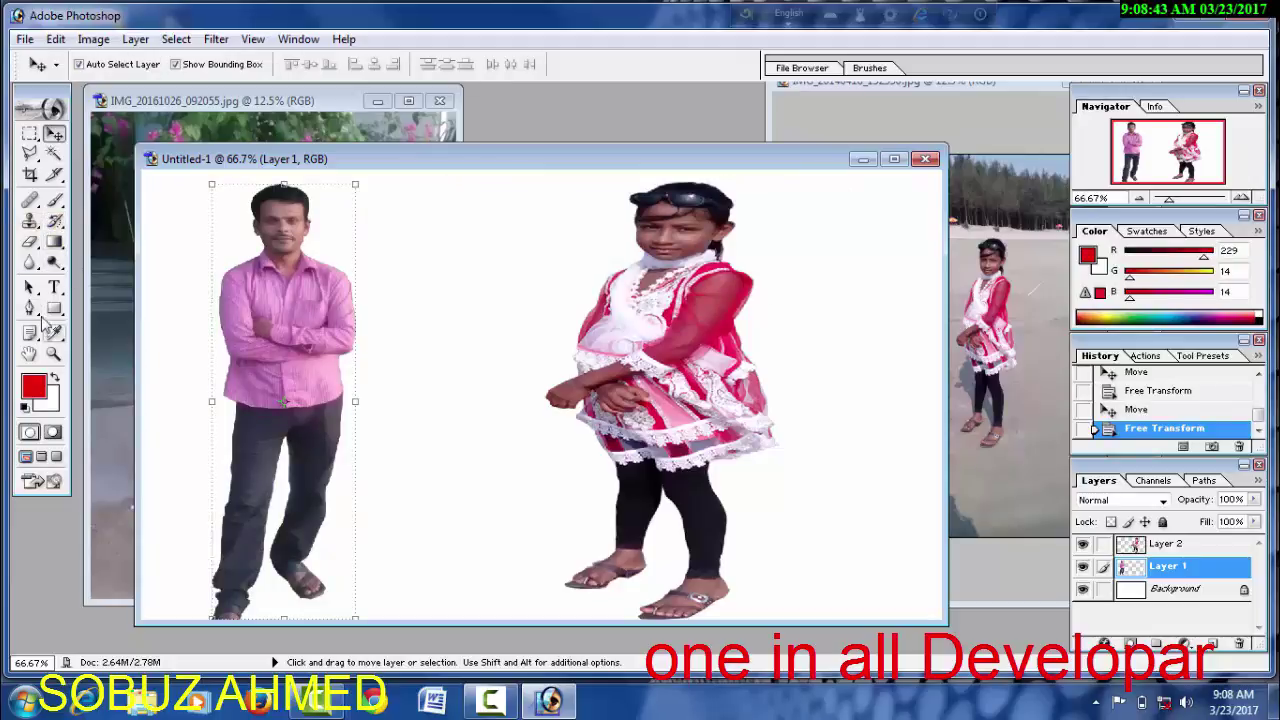
pyautogui.click(33, 175)
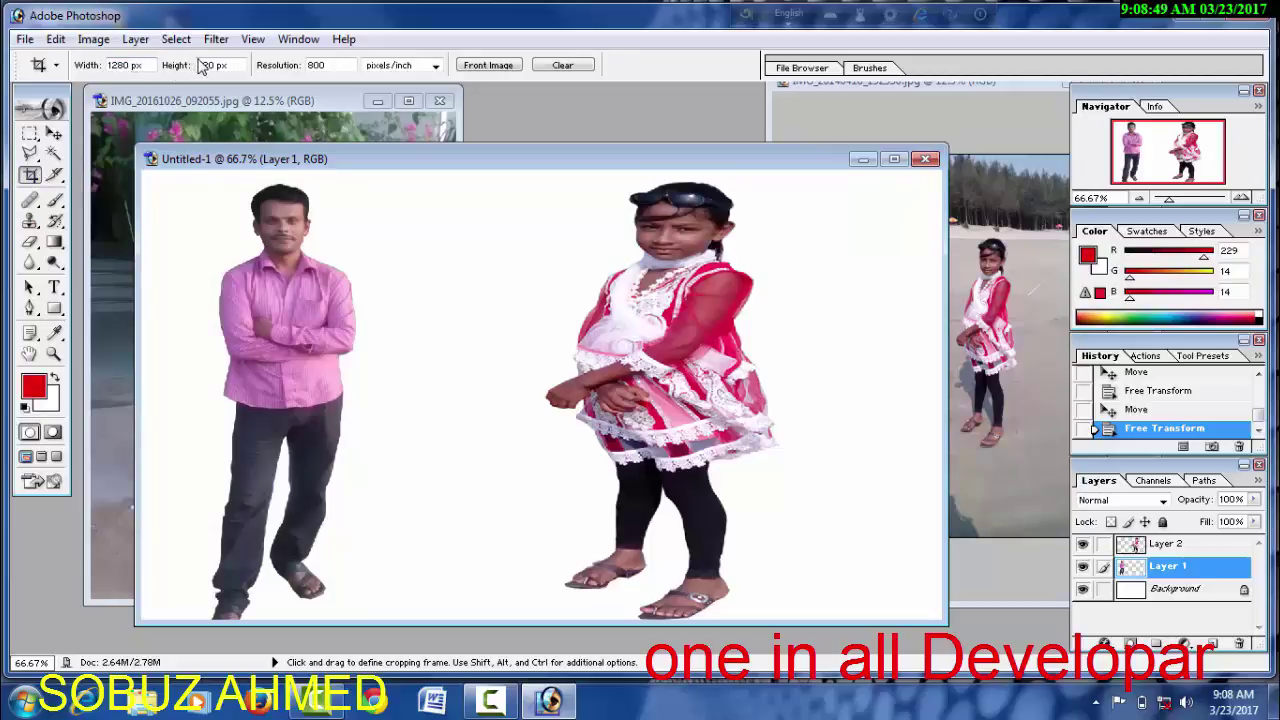
# Draw a 1280 x 720 px crop frame over the whole image, nudged slightly left
pyautogui.doubleClick(128, 65)
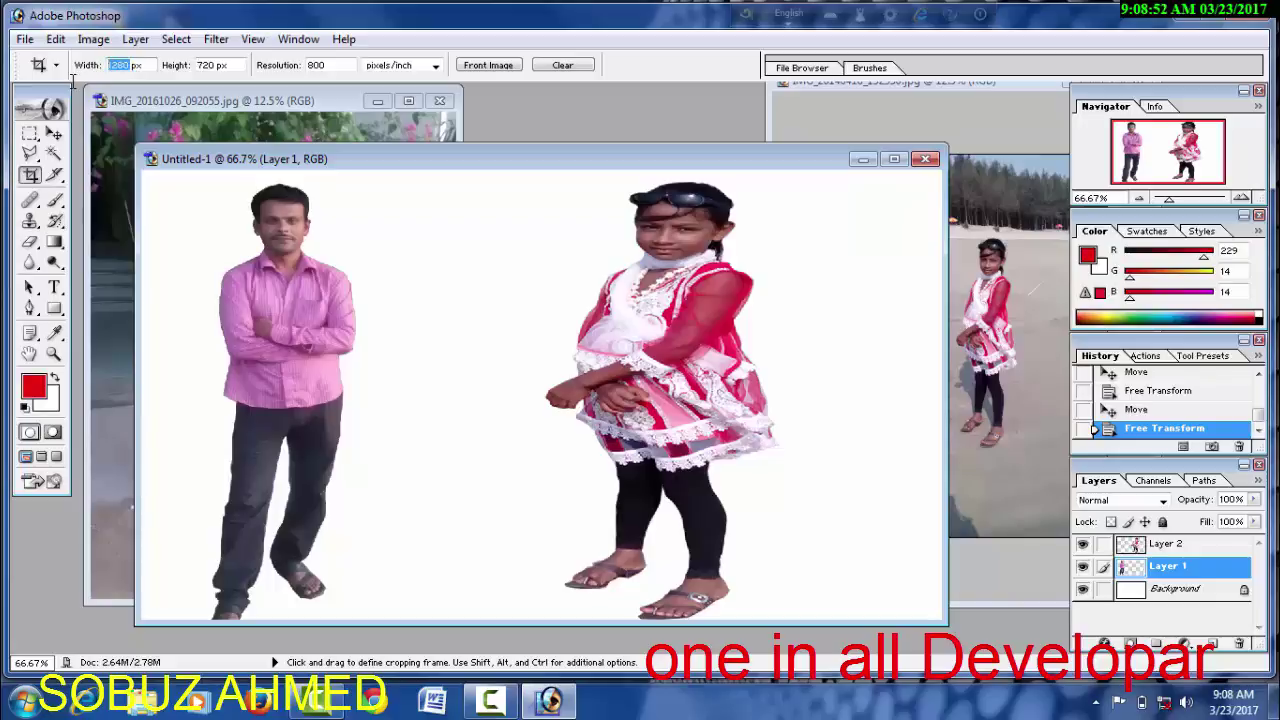
pyautogui.doubleClick(210, 65)
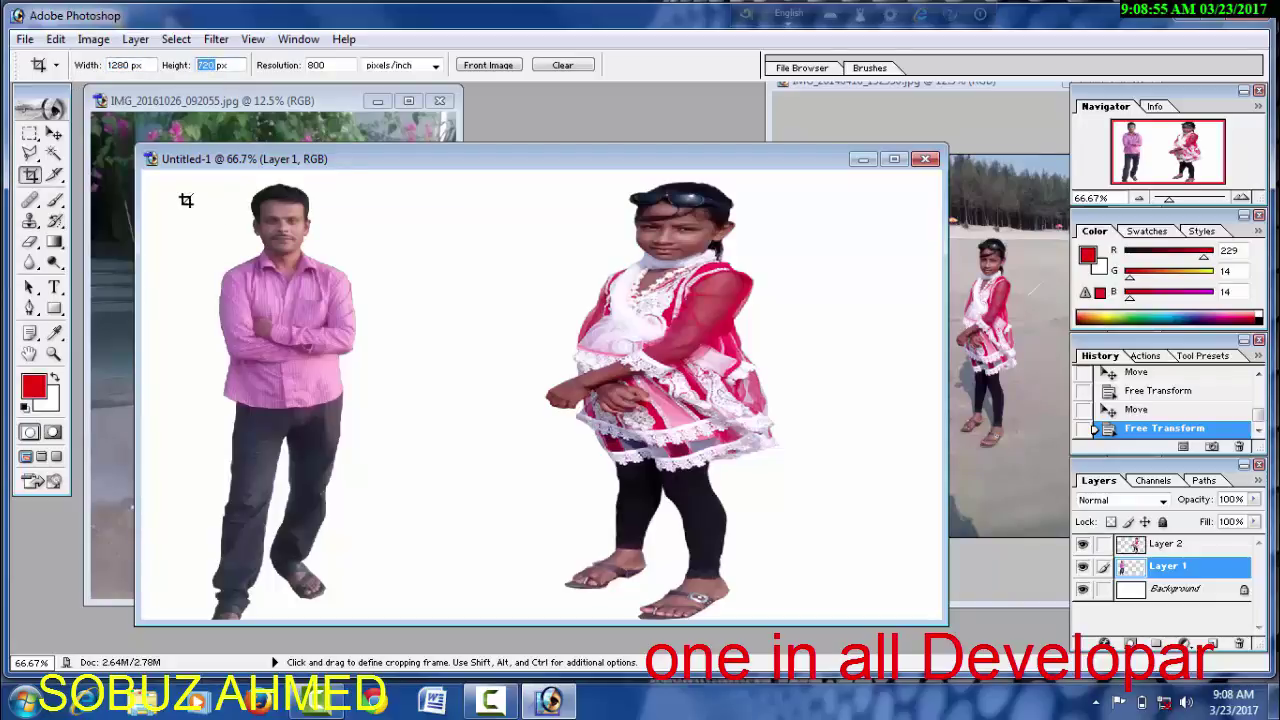
pyautogui.moveTo(154, 177); pyautogui.dragTo(940, 660)
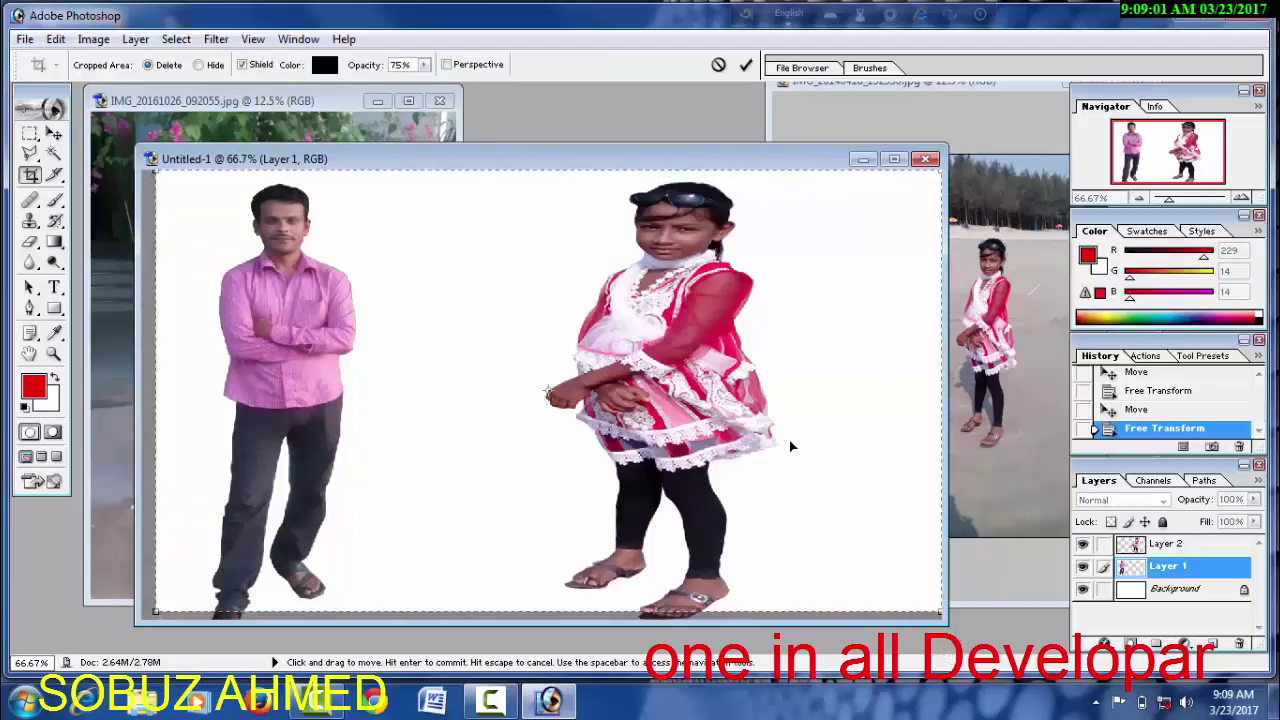
pyautogui.hotkey('shift', 'Left')
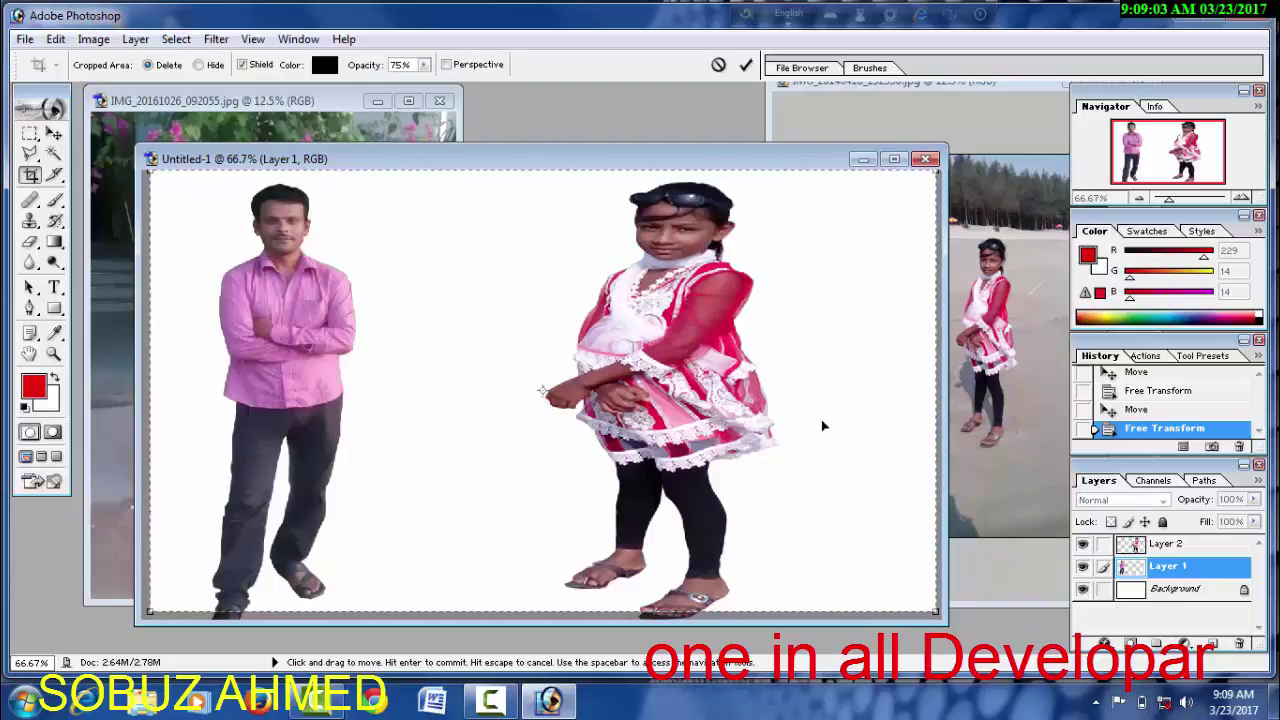
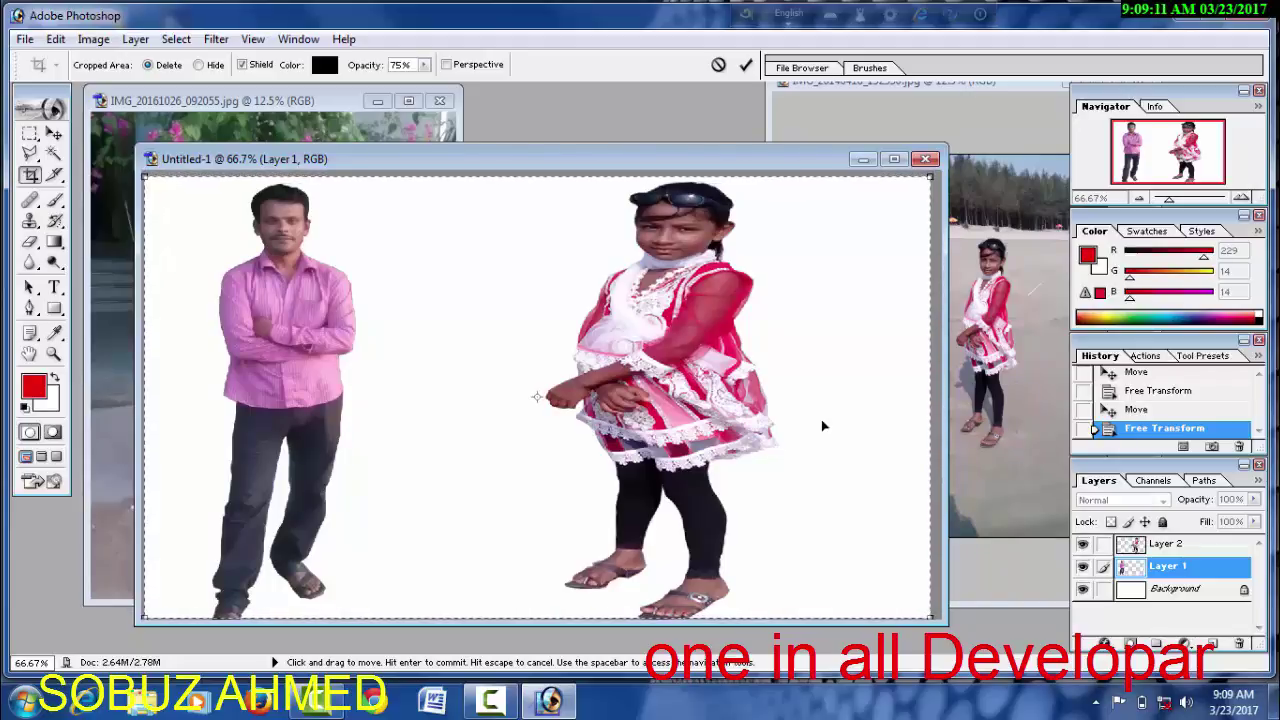
# Commit the crop and save the composite to the Desktop as JPEG 'ssss001' at Maximum quality
pyautogui.press('Return')
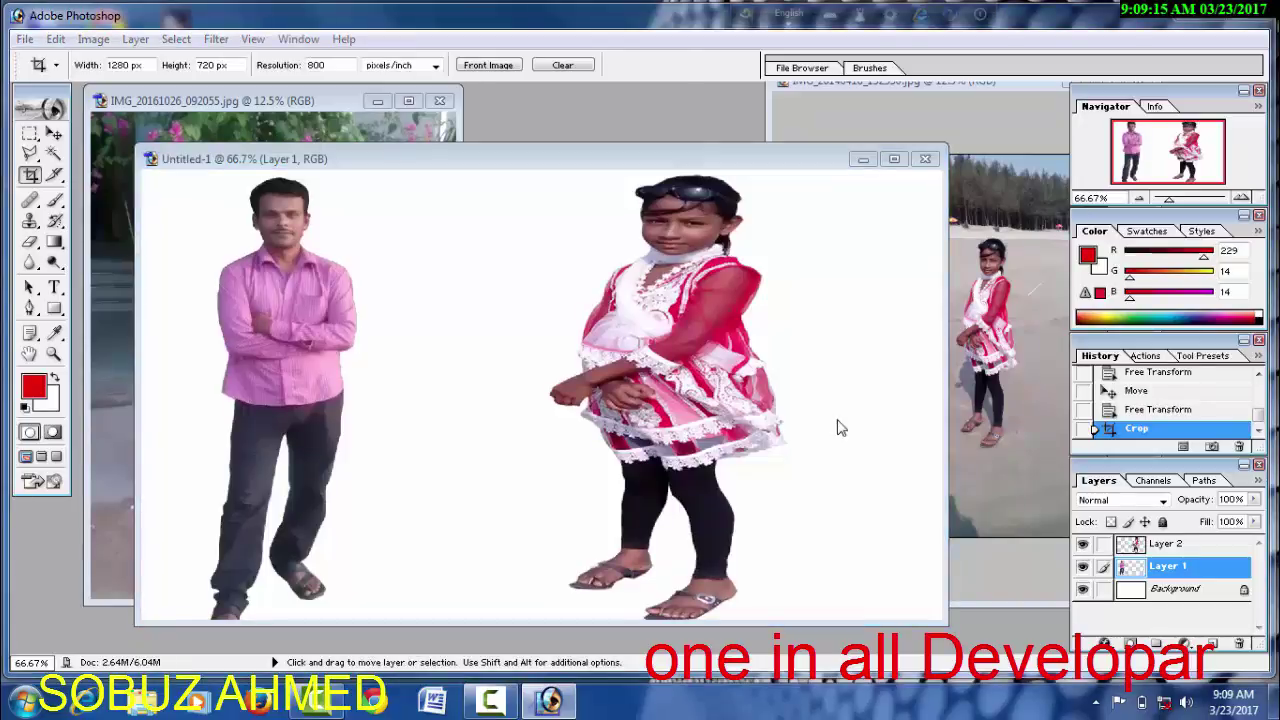
pyautogui.hotkey('ctrl', 's')
pyautogui.click(424, 178)
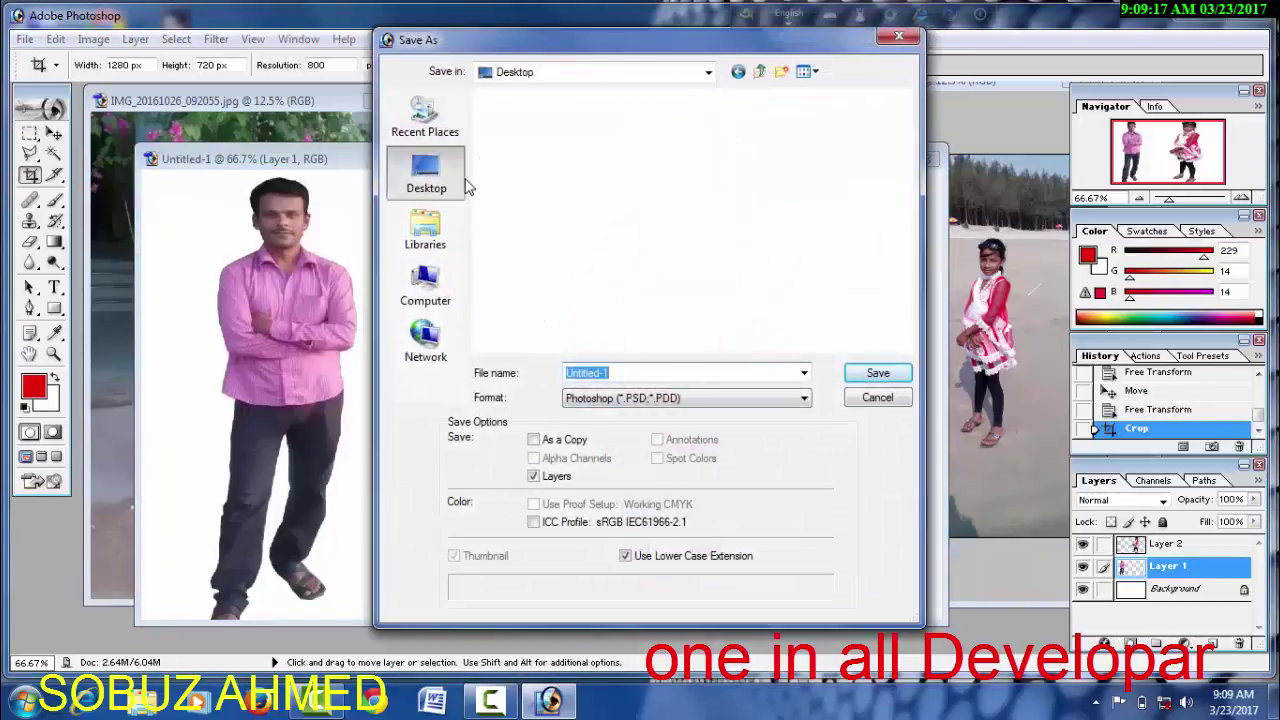
pyautogui.click(789, 402)
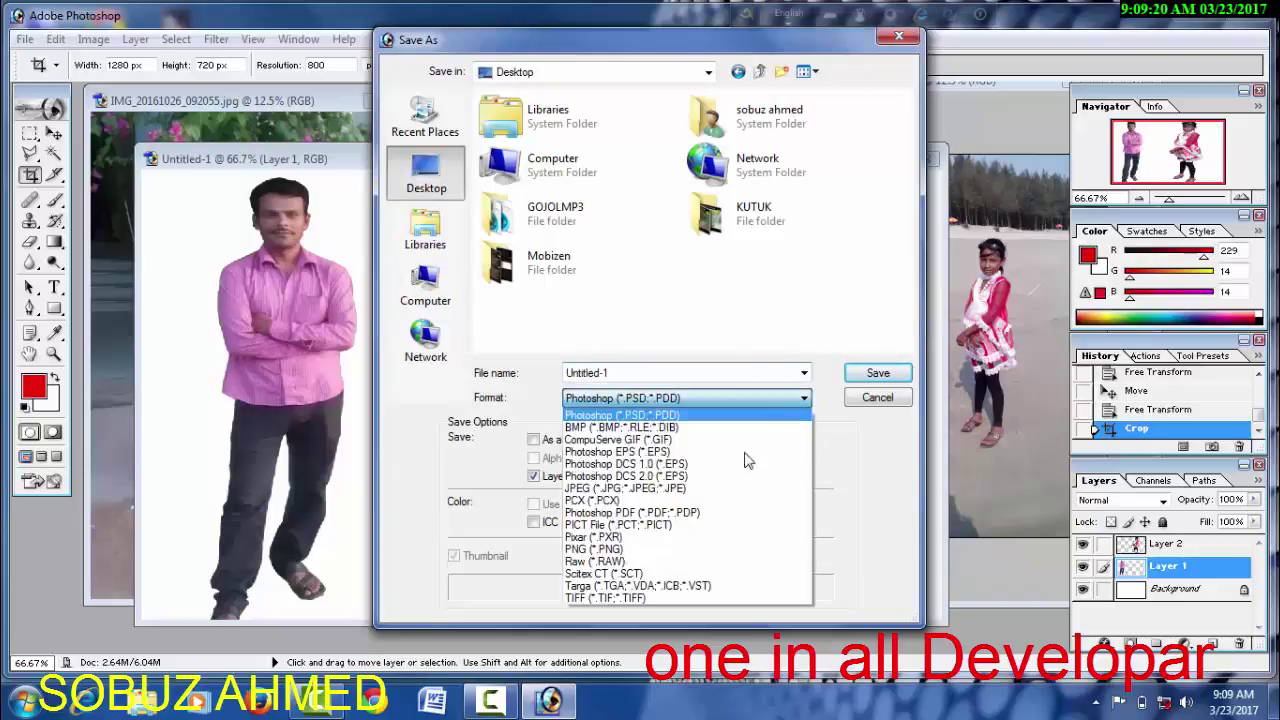
pyautogui.click(686, 489)
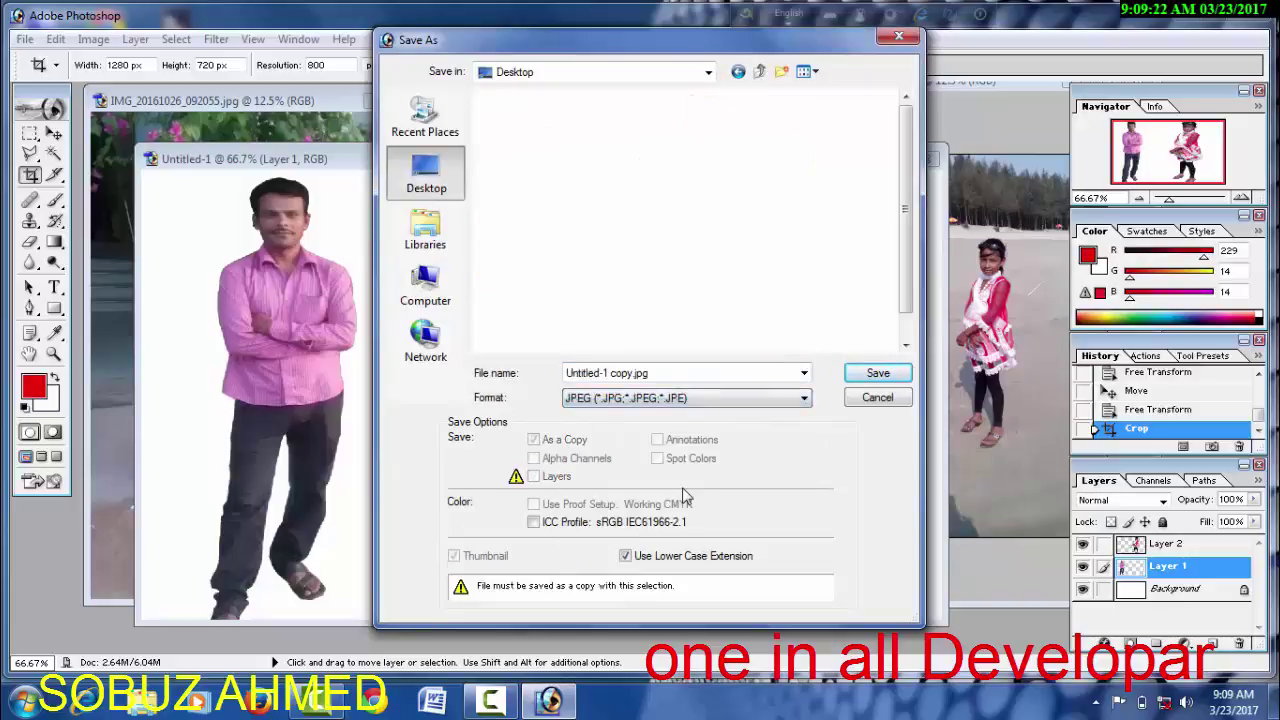
pyautogui.click(694, 369)
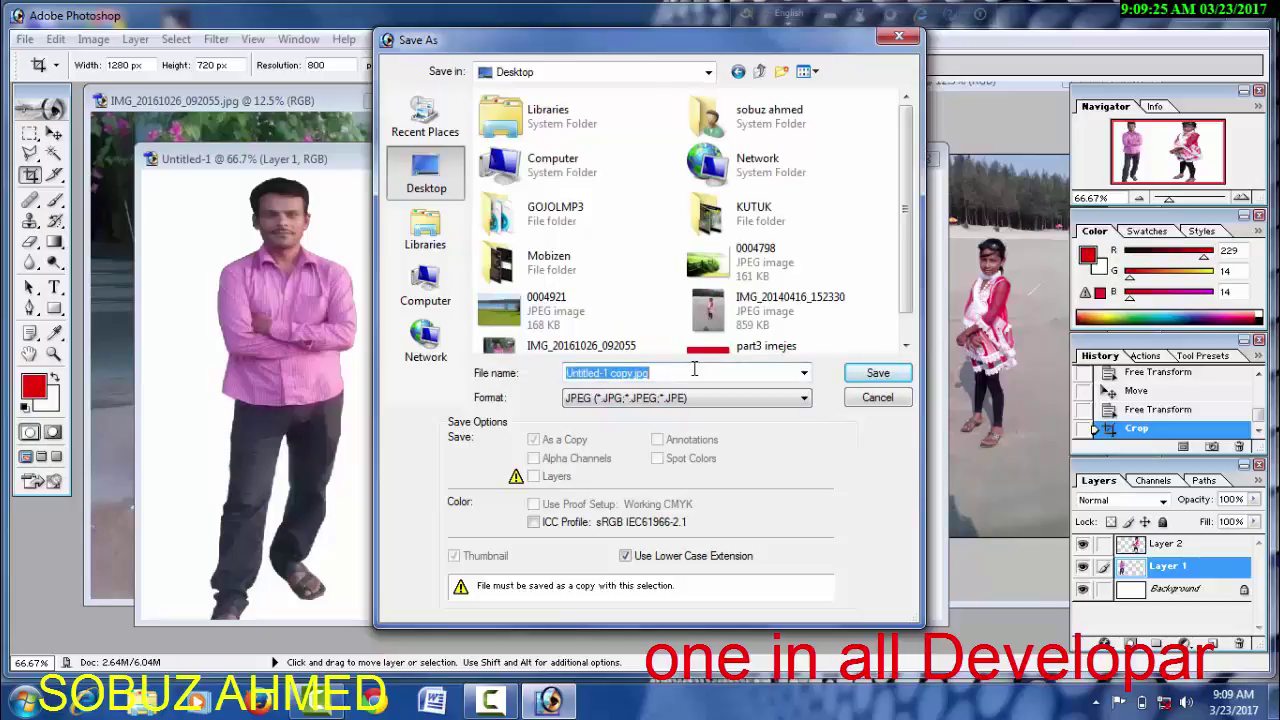
pyautogui.write('s')
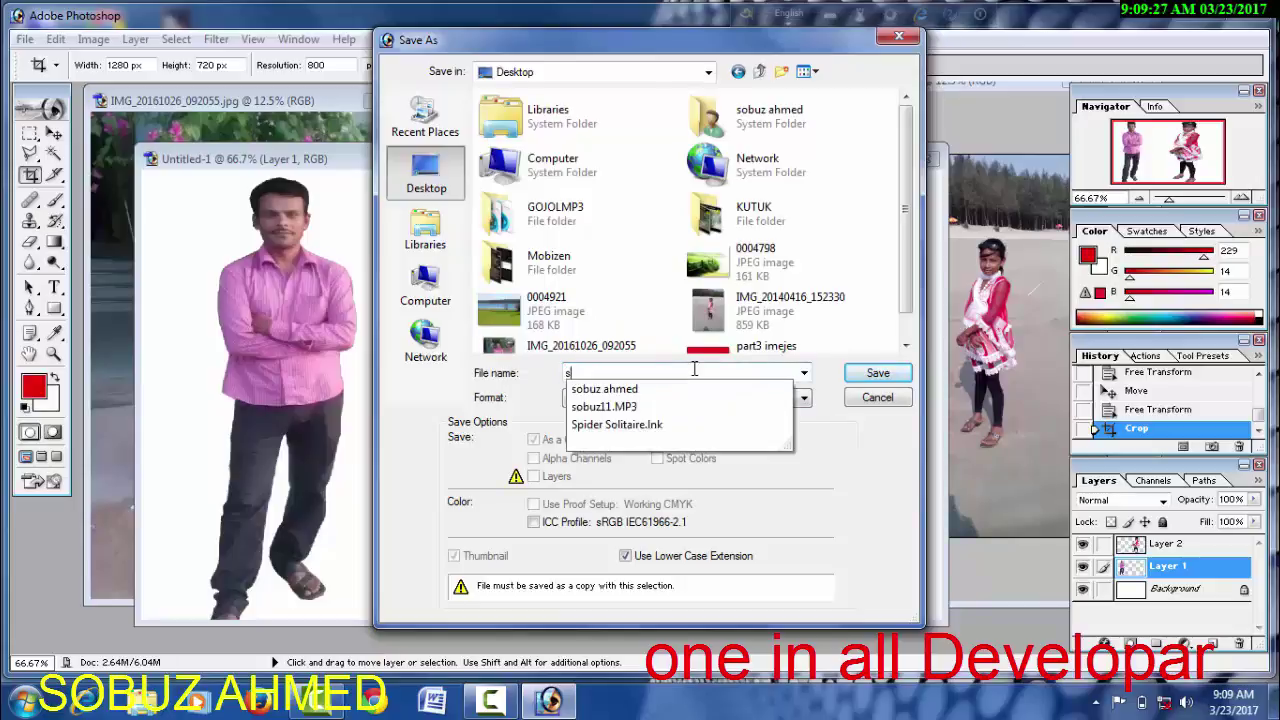
pyautogui.write('sss001')
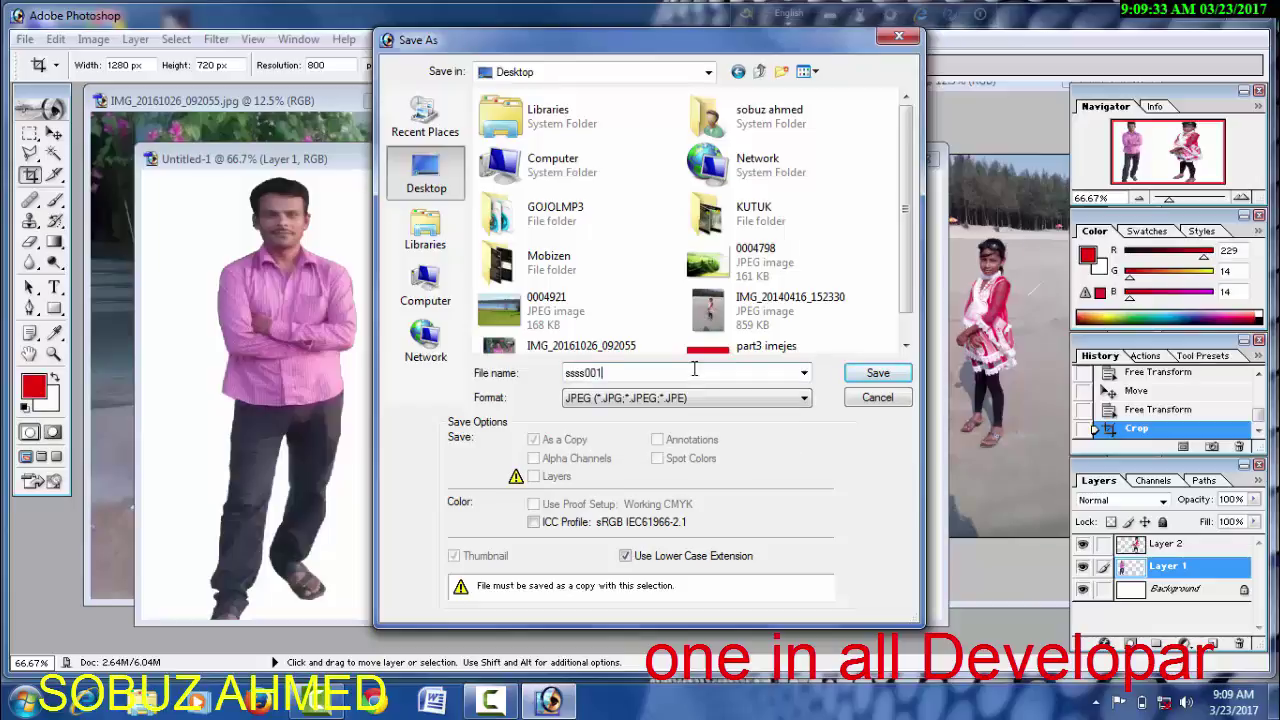
pyautogui.click(899, 372)
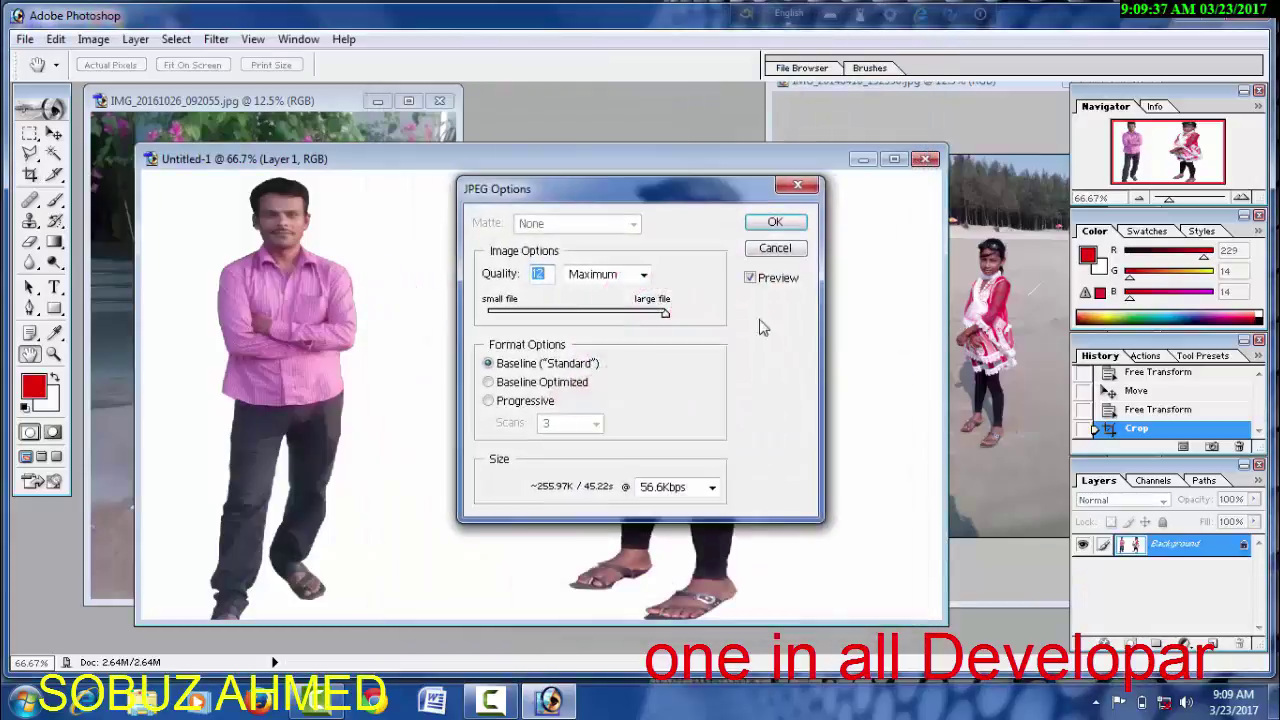
pyautogui.click(776, 223)
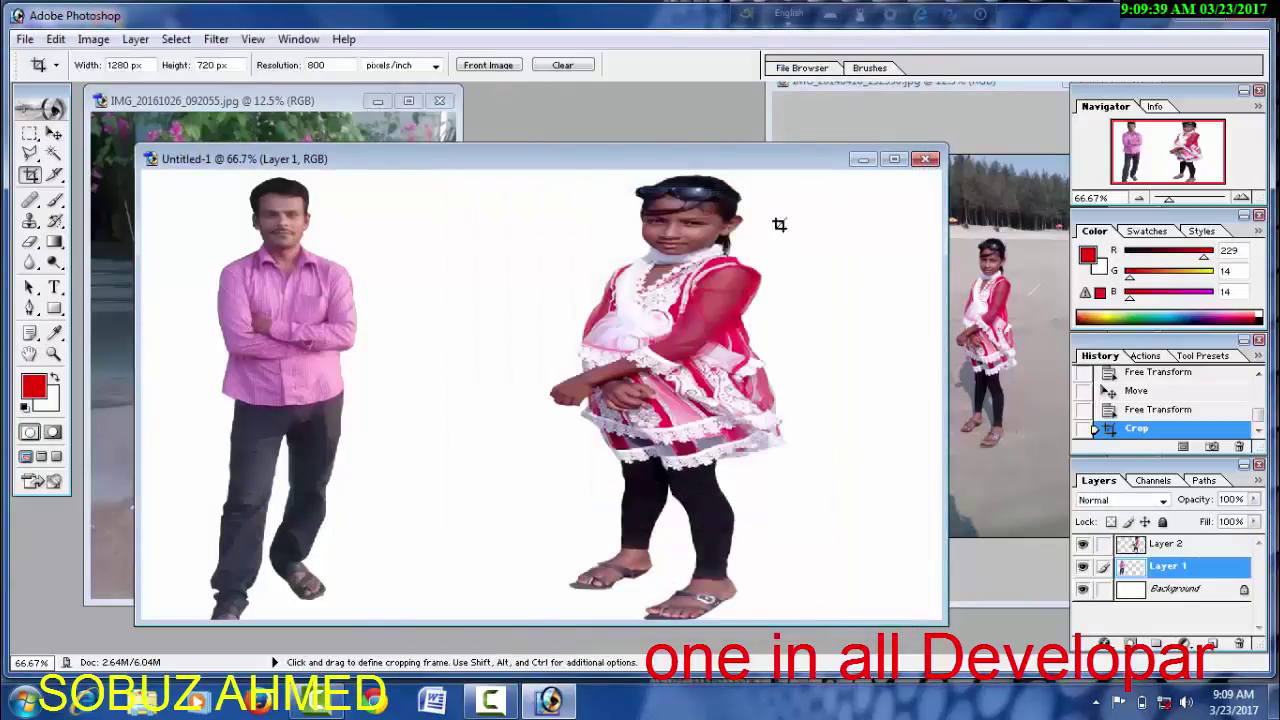
# Open ssss001 from the desktop in Photo Viewer and set it as the desktop background
pyautogui.click(1185, 10)
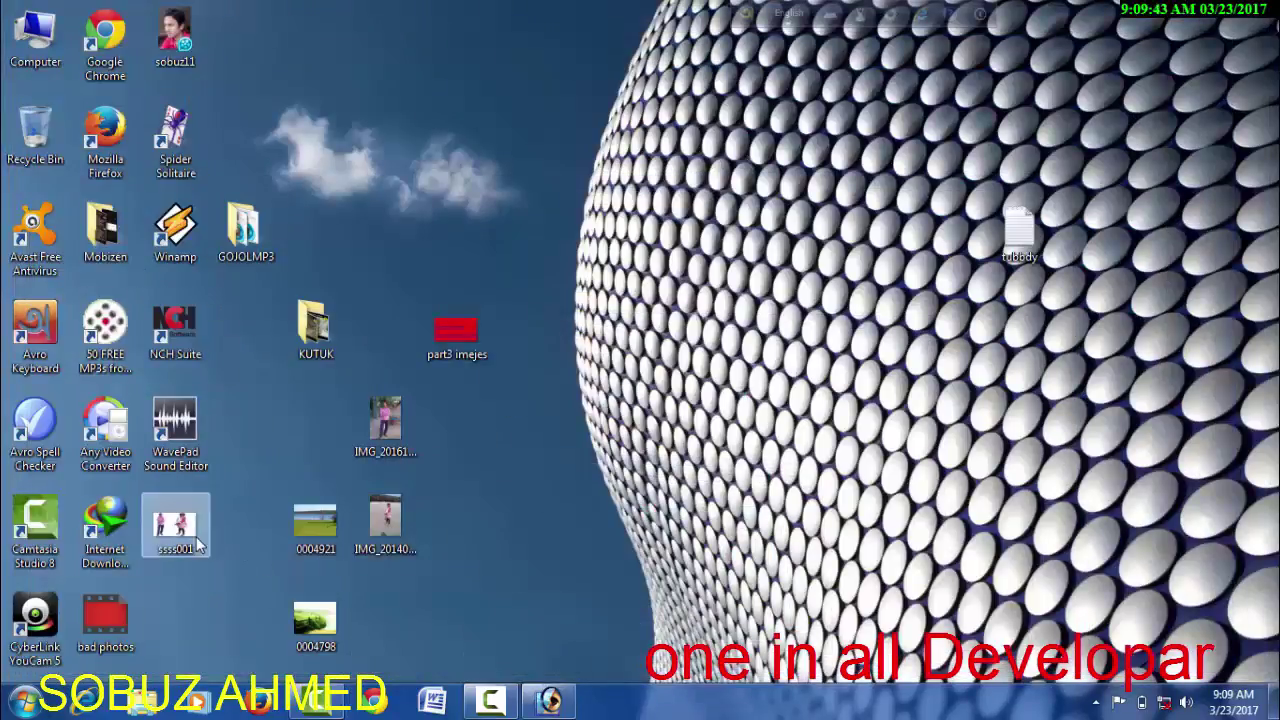
pyautogui.moveTo(175, 528)
pyautogui.mouseDown()
pyautogui.moveTo(580, 425)
pyautogui.moveTo(750, 322)
pyautogui.mouseUp()
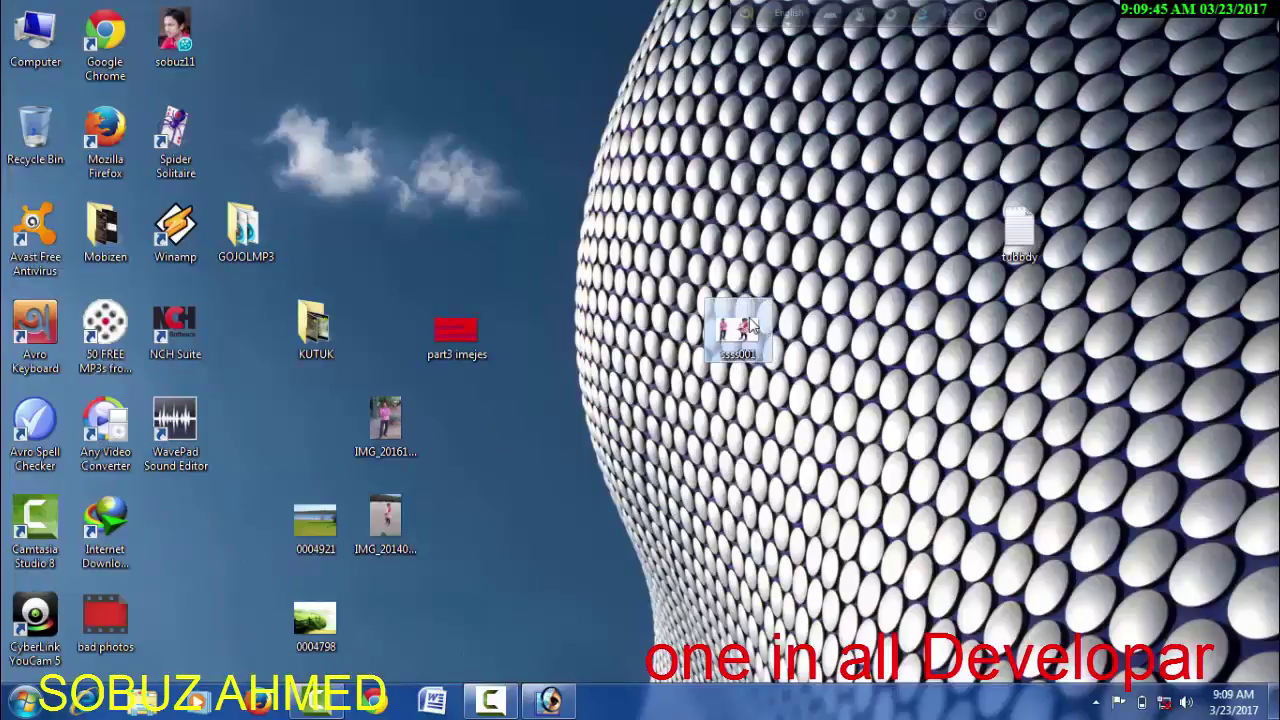
pyautogui.doubleClick(750, 320)
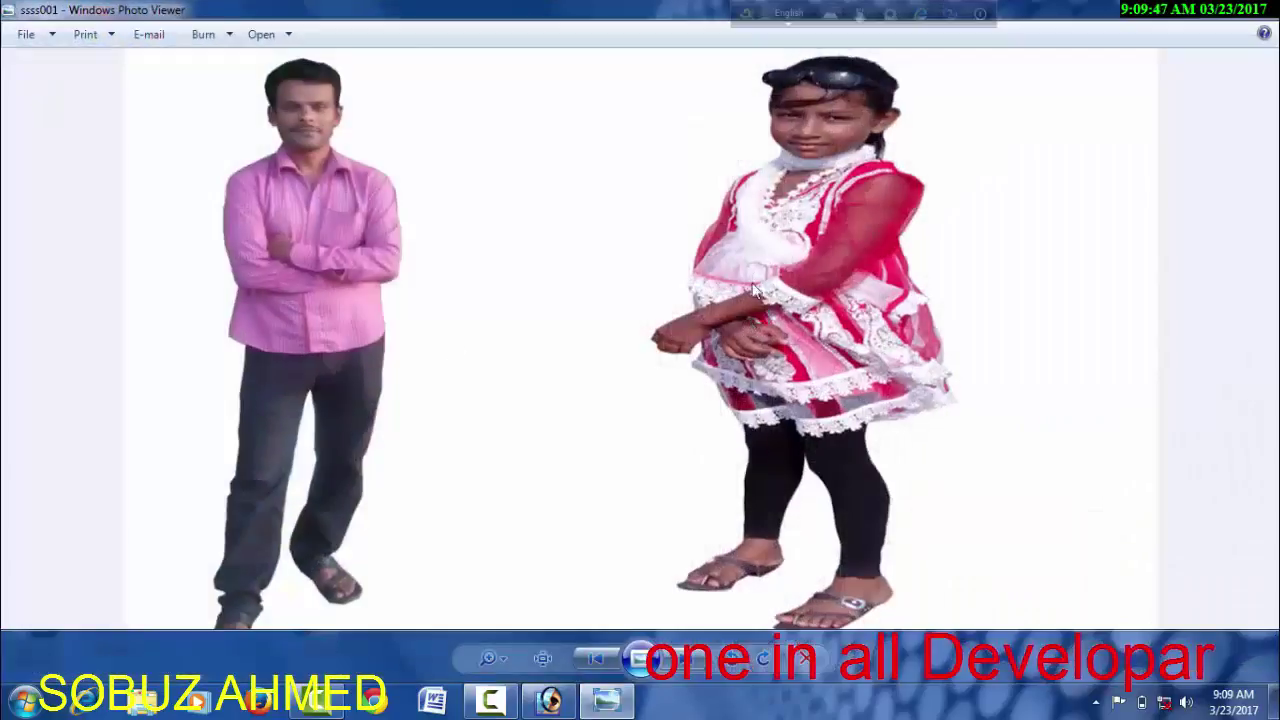
pyautogui.rightClick(786, 226)
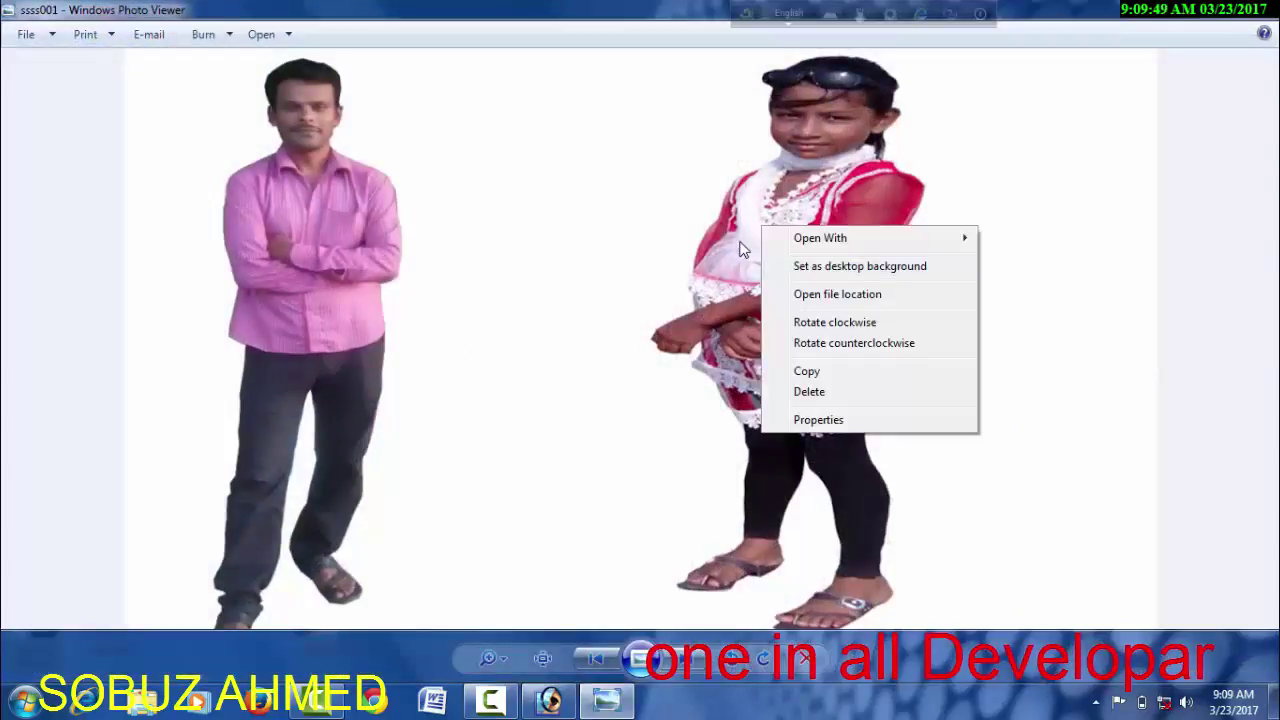
pyautogui.rightClick(743, 243)
pyautogui.click(814, 283)
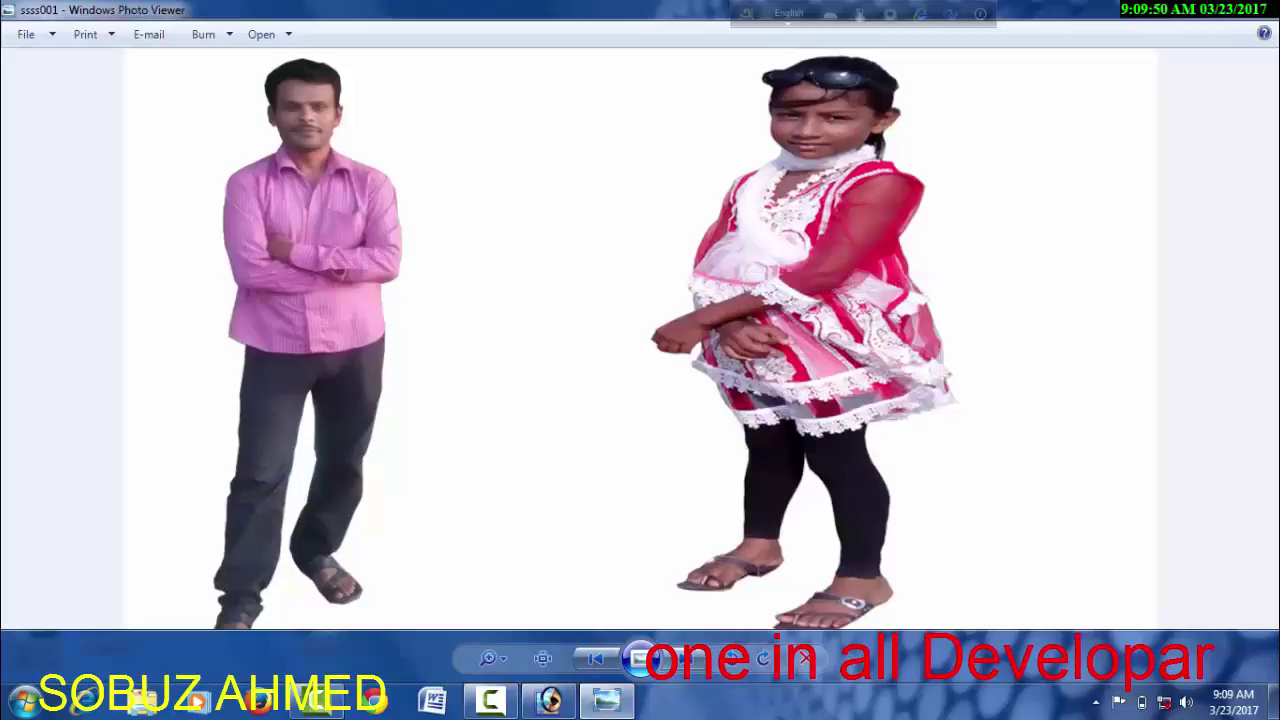
# Close the photo viewer, refresh the desktop, and bring Photoshop back to the front
pyautogui.click(1270, 14)
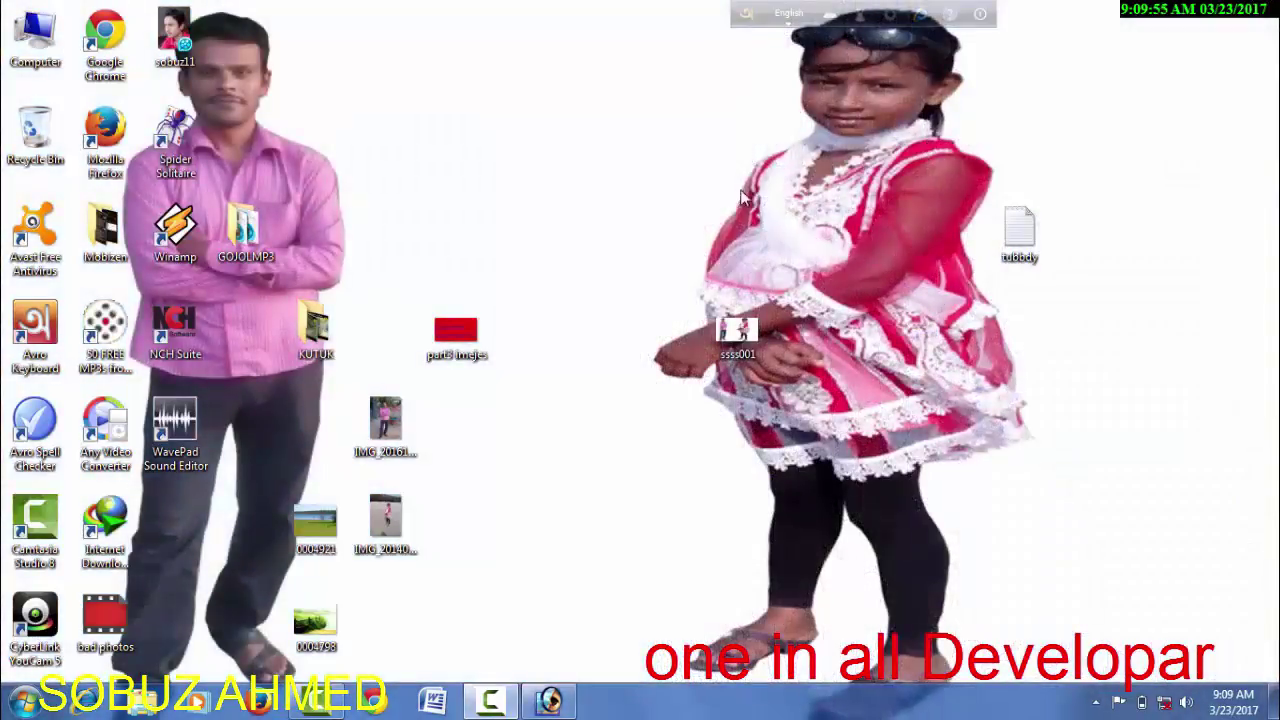
pyautogui.rightClick(720, 160)
pyautogui.click(766, 213)
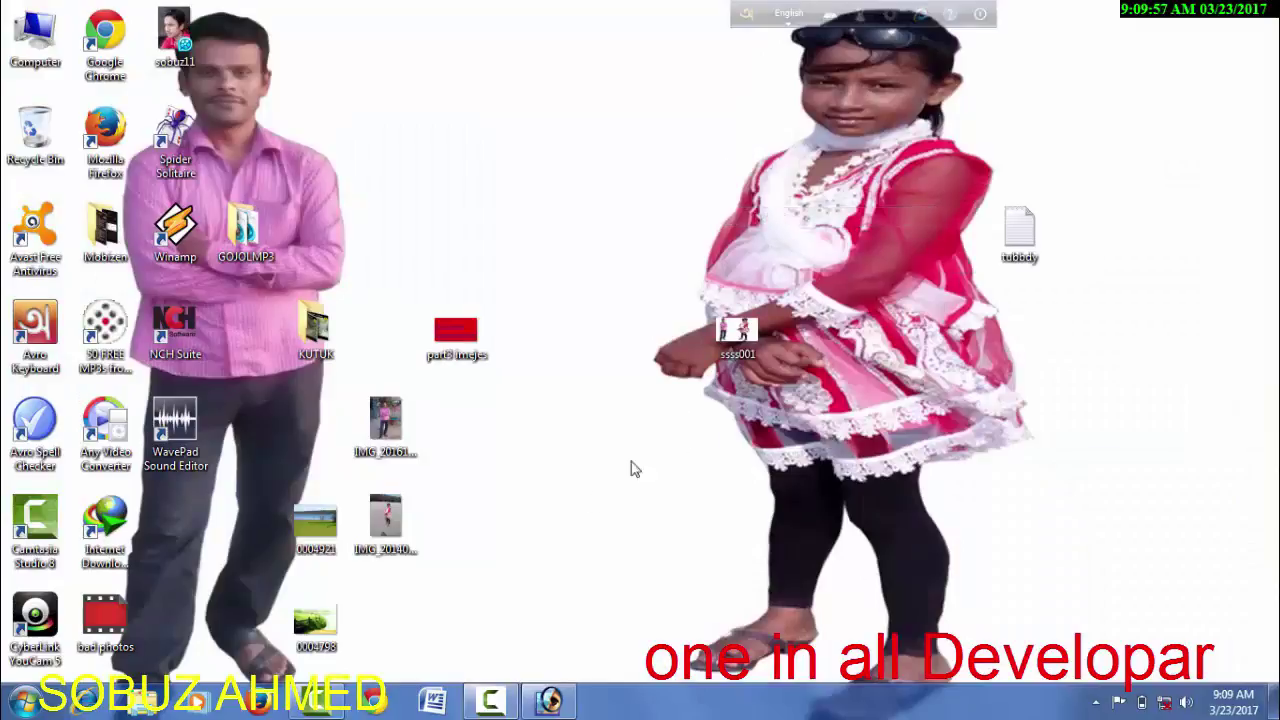
pyautogui.click(550, 700)
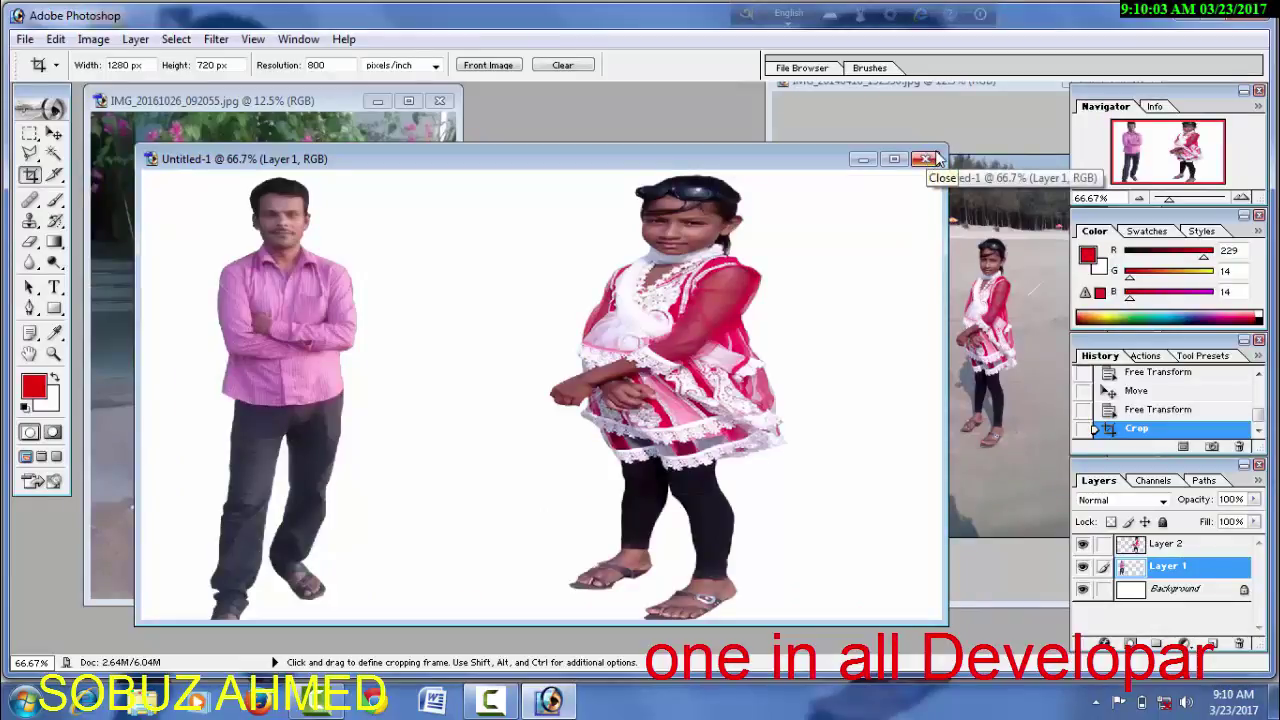
# Select the Move tool and open the lakeside photo 0004921.jpg from the Desktop
pyautogui.click(943, 83)
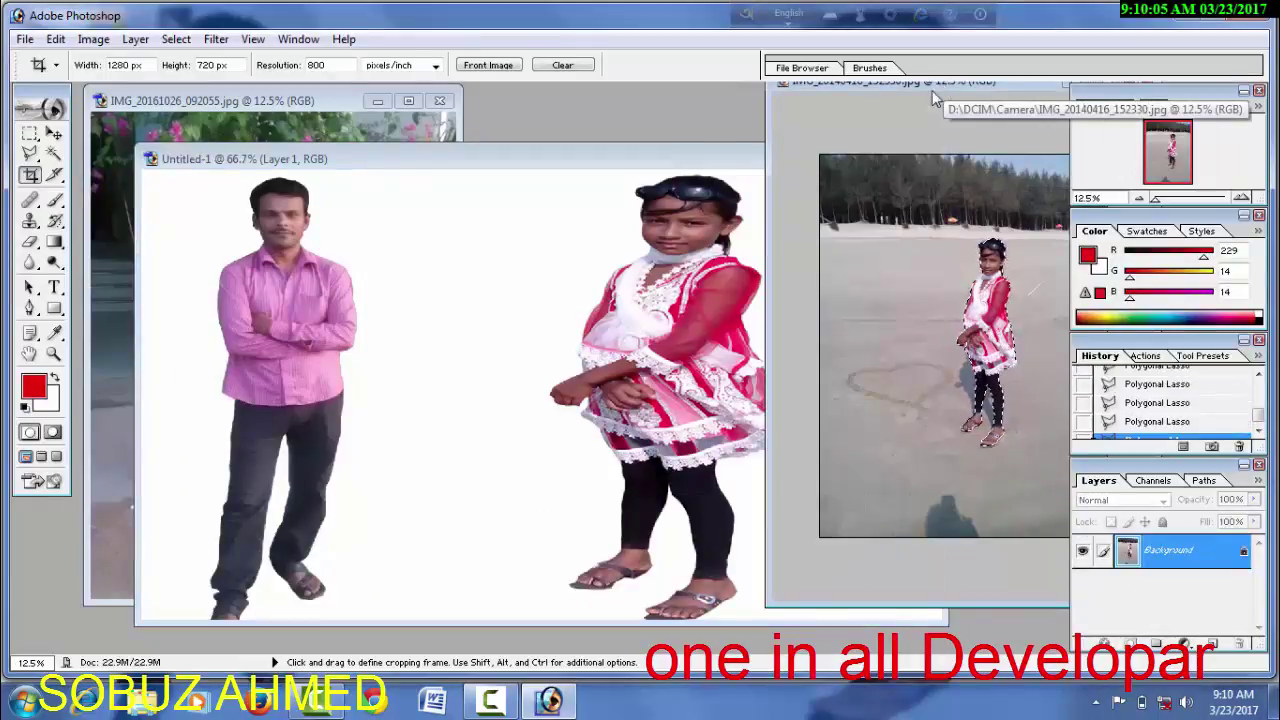
pyautogui.click(500, 158)
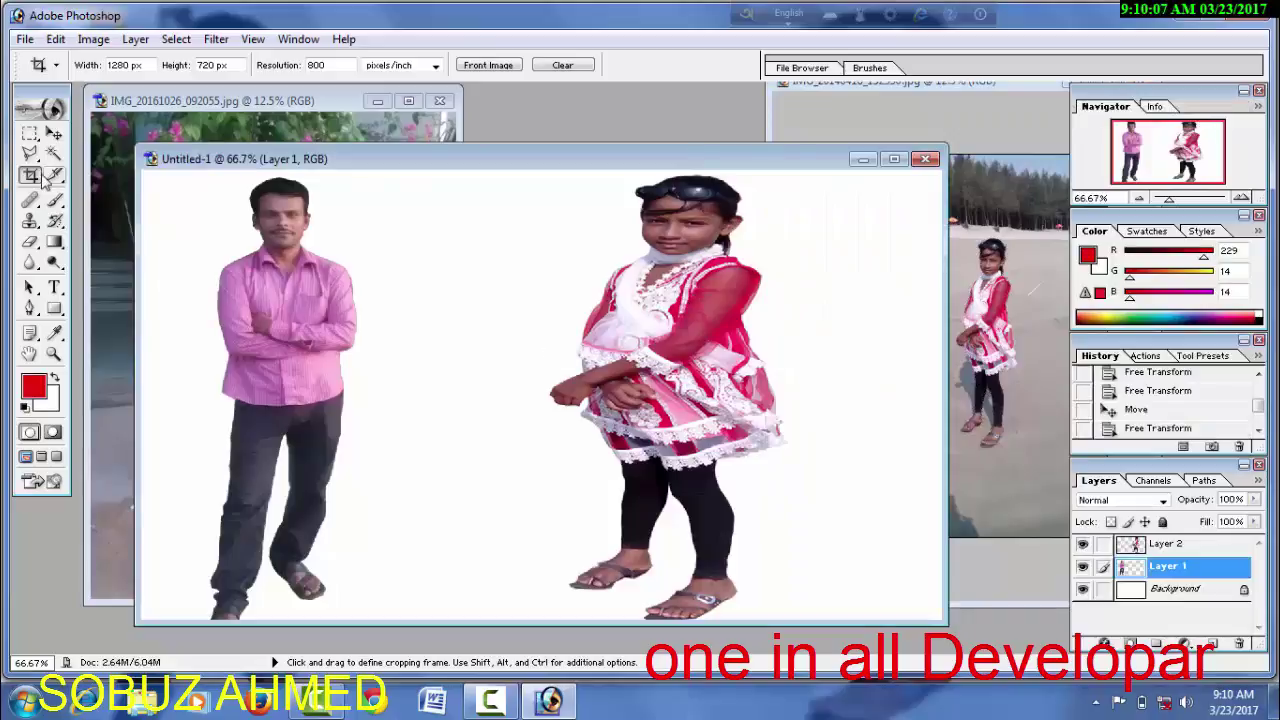
pyautogui.click(54, 133)
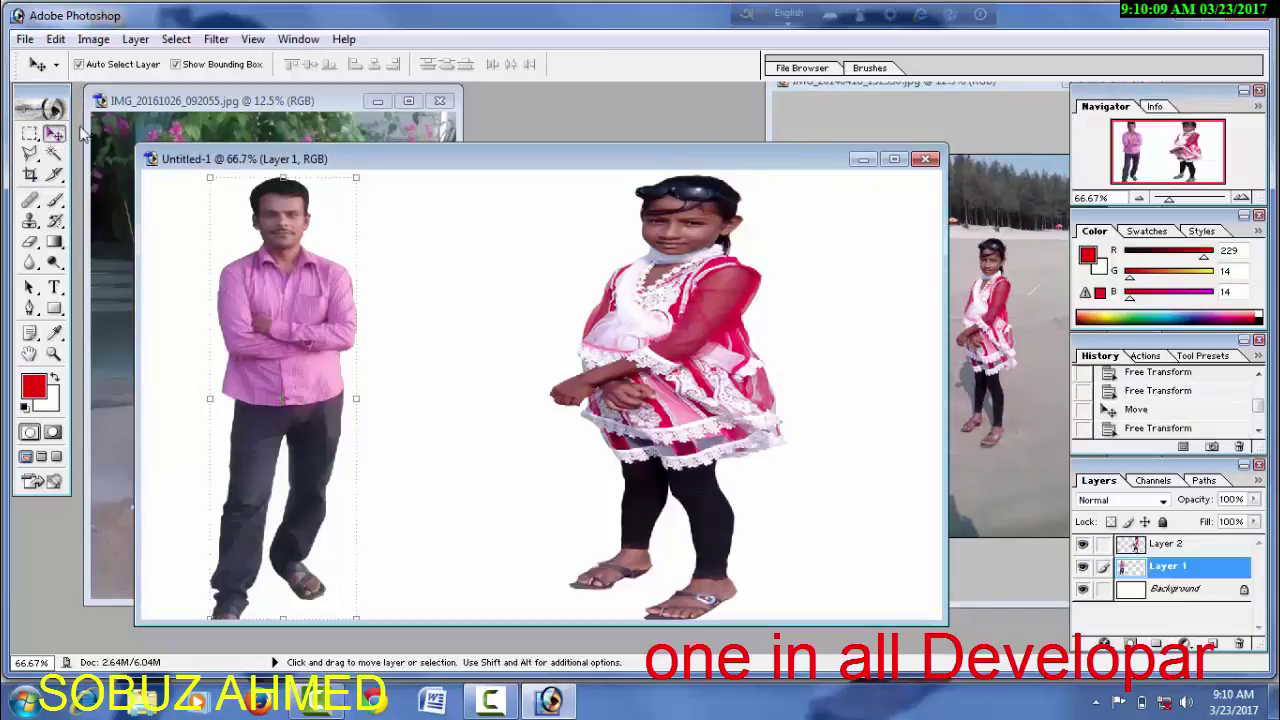
pyautogui.click(24, 39)
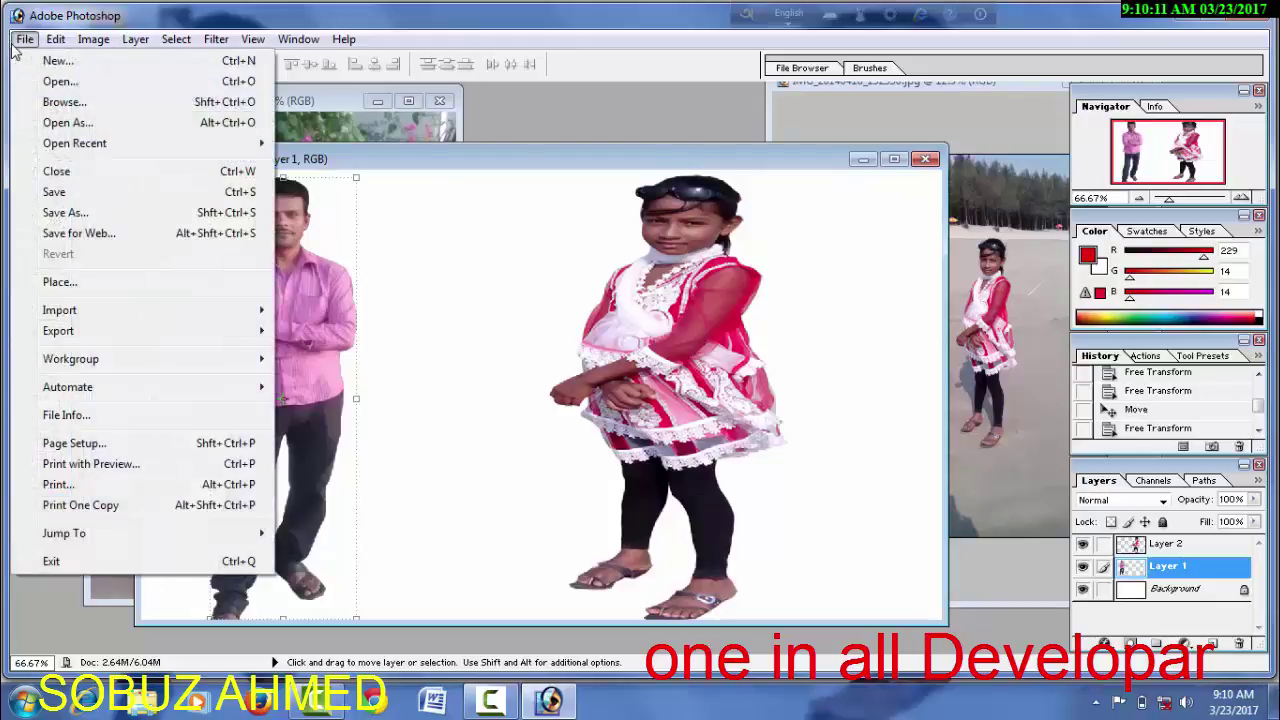
pyautogui.click(62, 82)
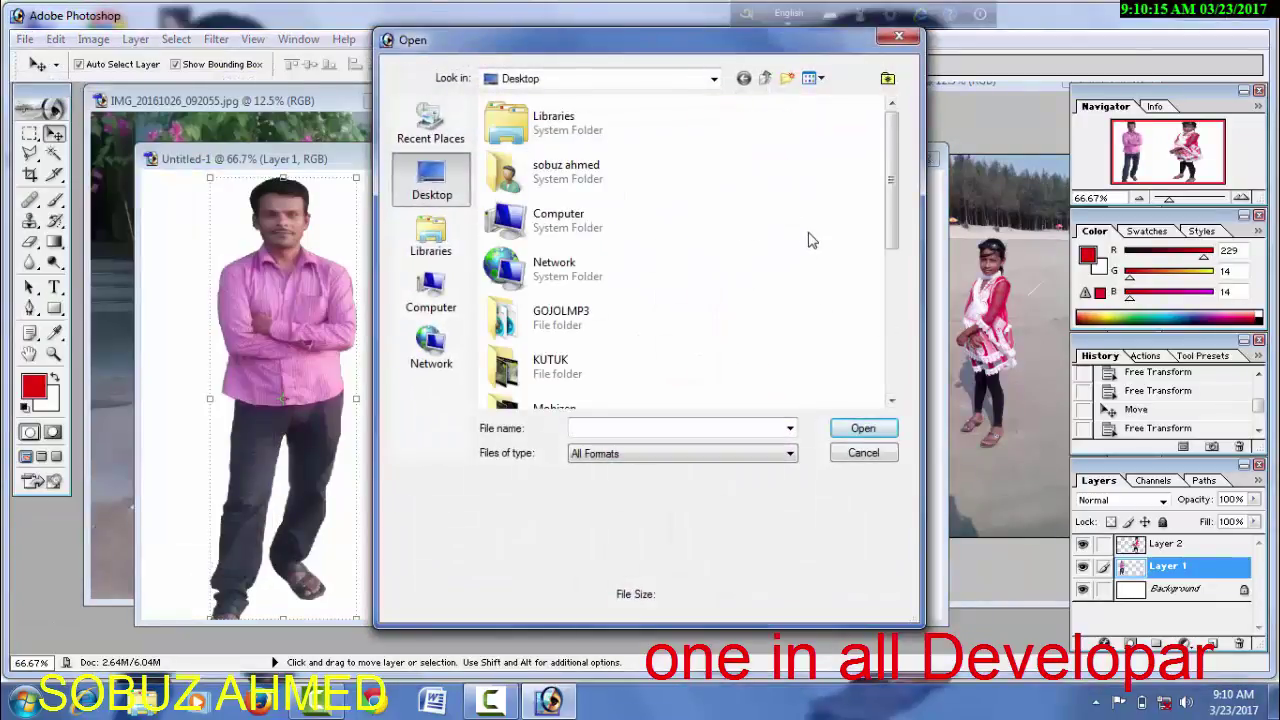
pyautogui.scroll(-3, 810, 240)
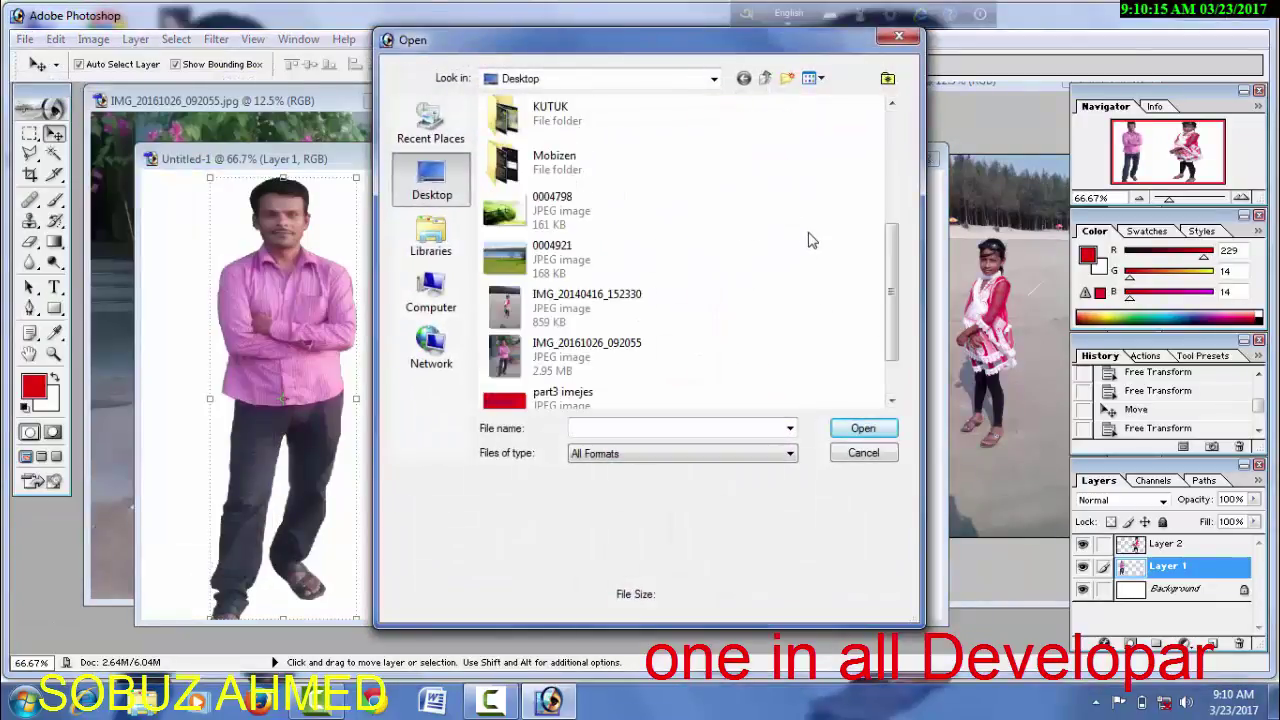
pyautogui.click(583, 258)
pyautogui.click(864, 429)
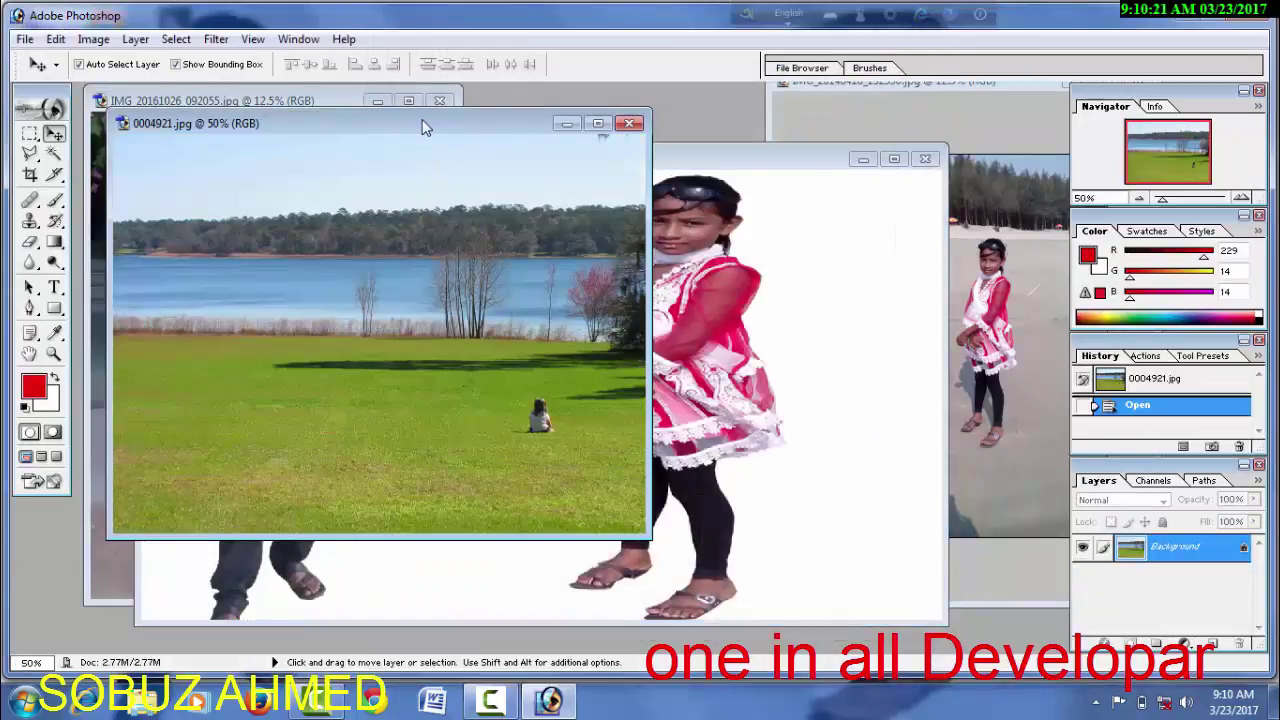
# Drag the man cut-out from Untitled-1 into the lake photo and place him left of centre
pyautogui.moveTo(425, 127); pyautogui.dragTo(837, 159)
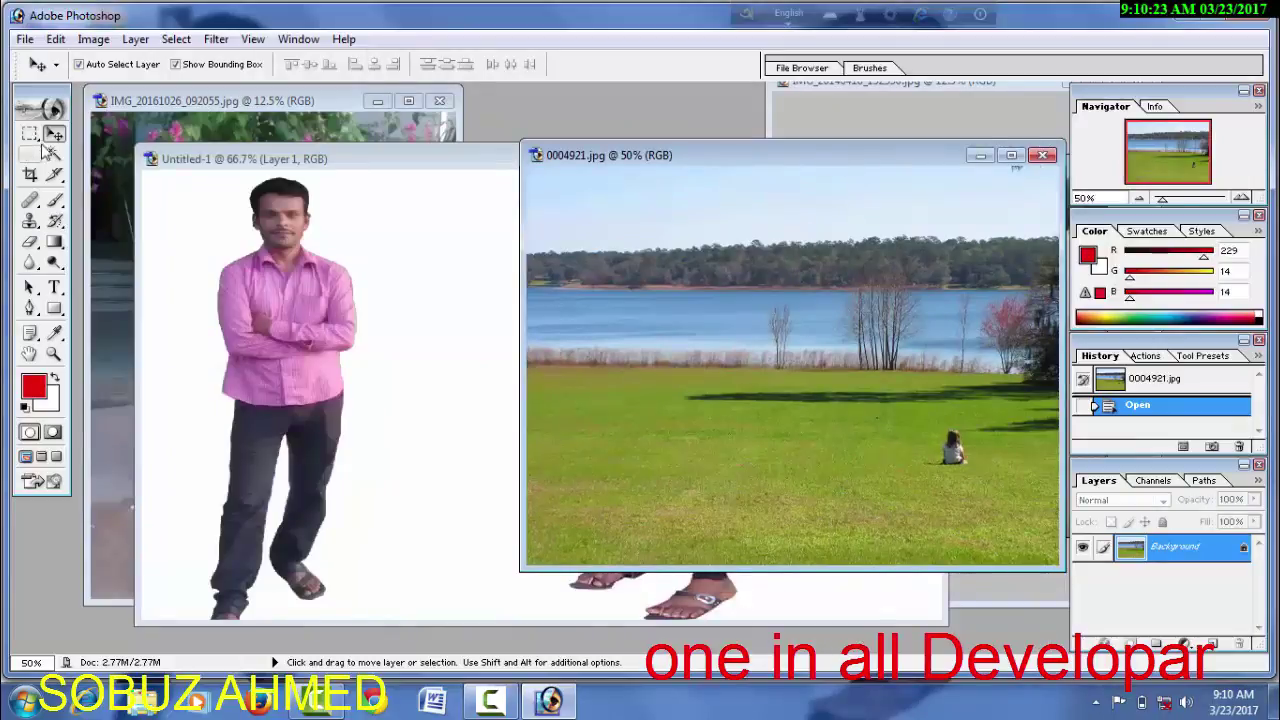
pyautogui.click(333, 271)
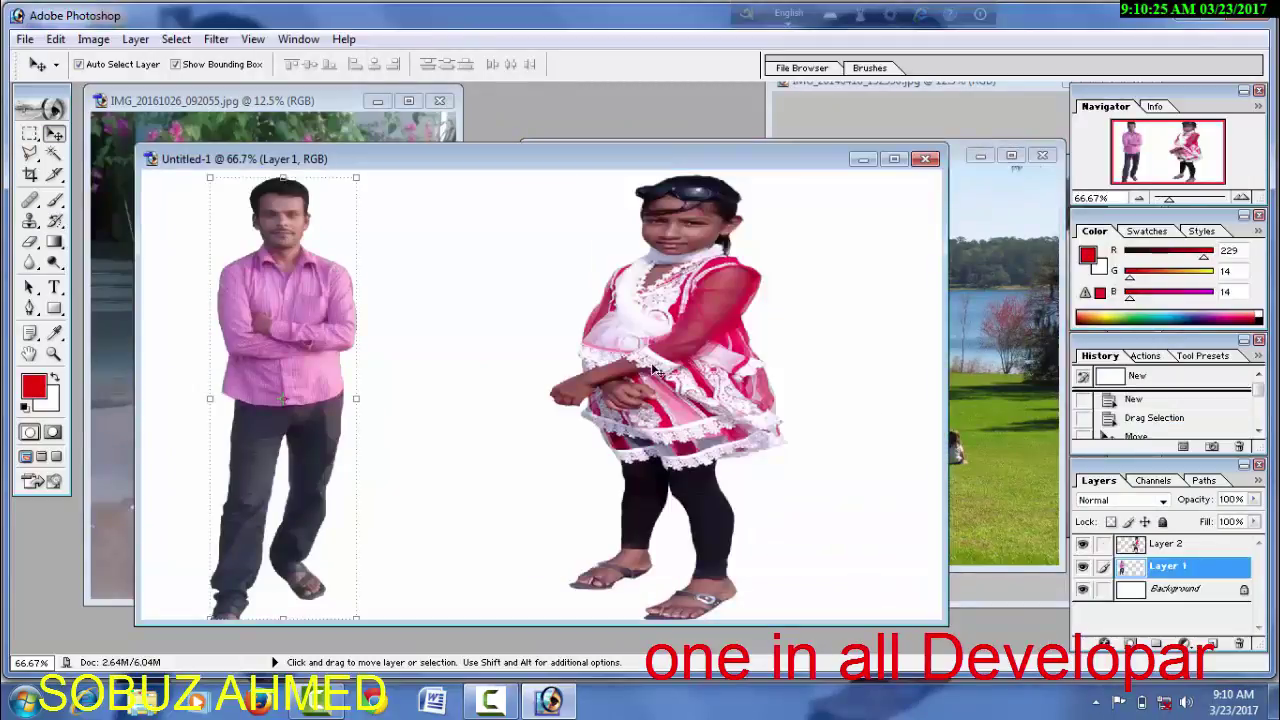
pyautogui.moveTo(273, 332); pyautogui.dragTo(997, 502)
pyautogui.moveTo(992, 408); pyautogui.dragTo(992, 407)
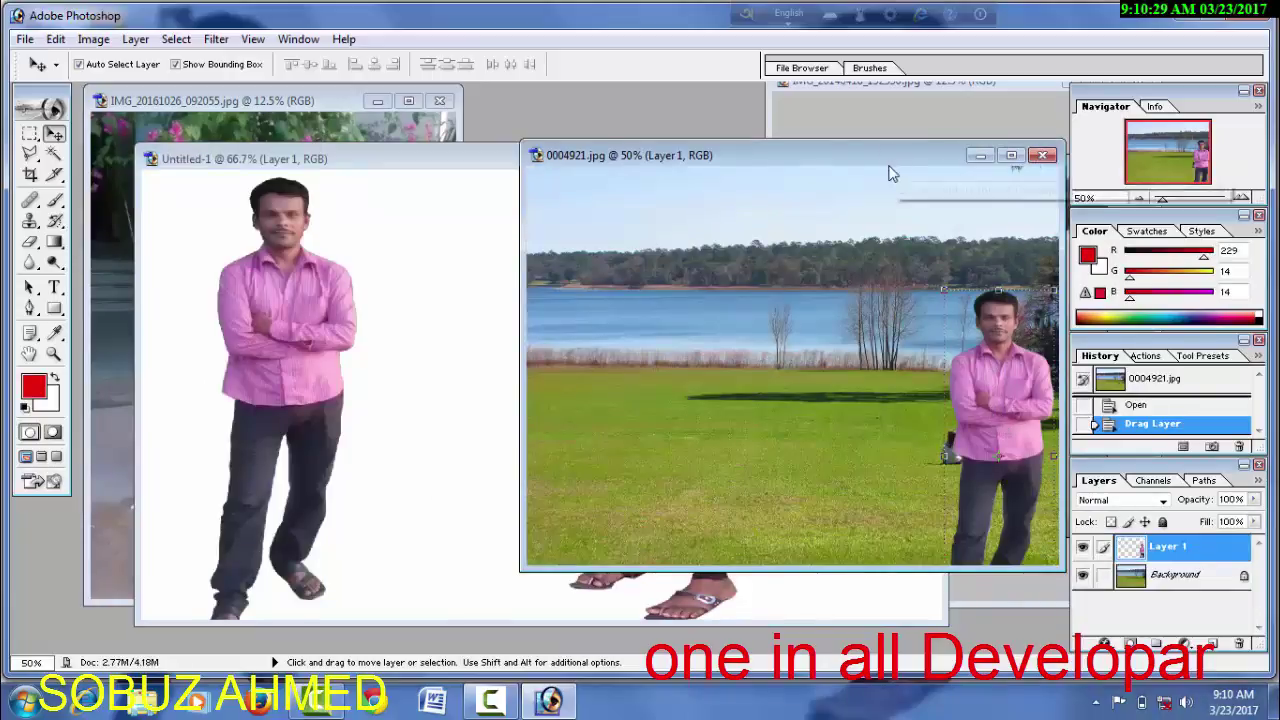
pyautogui.moveTo(897, 155); pyautogui.dragTo(651, 106)
pyautogui.moveTo(730, 336); pyautogui.dragTo(437, 302)
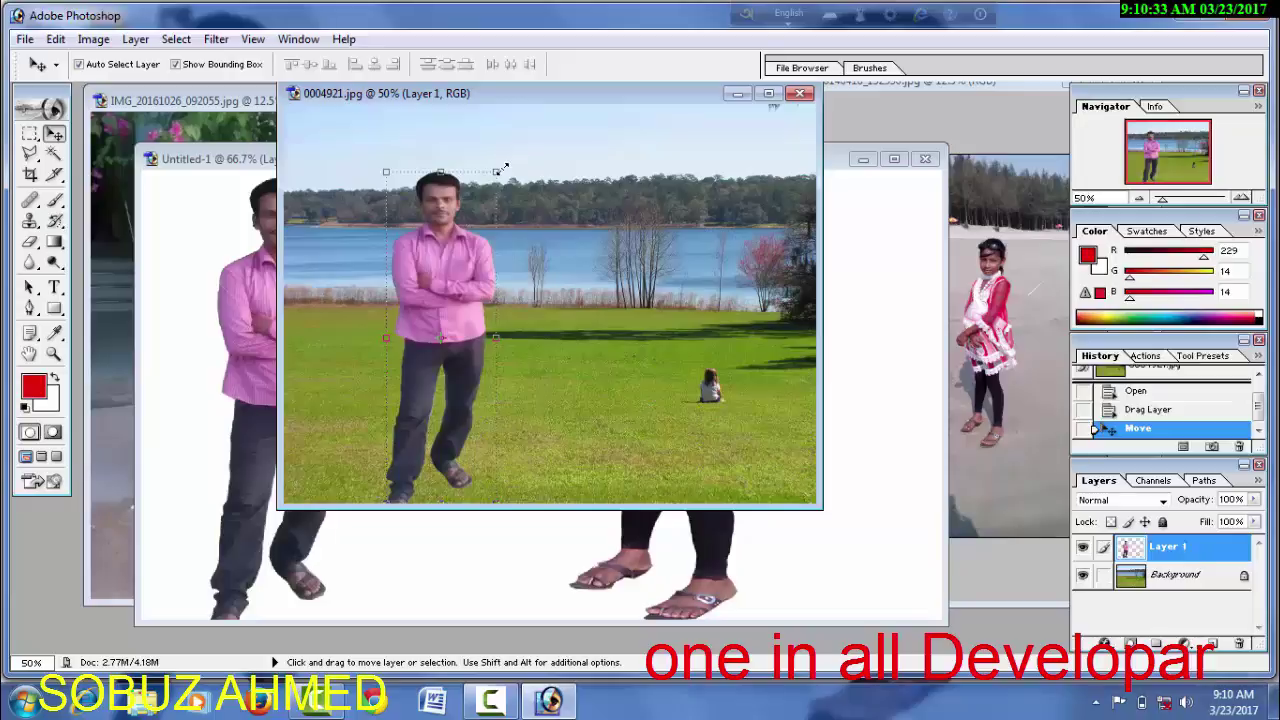
# Enlarge the man, stretch him slightly taller and narrower, and commit the transform
pyautogui.hotkey('shift', 'Right')
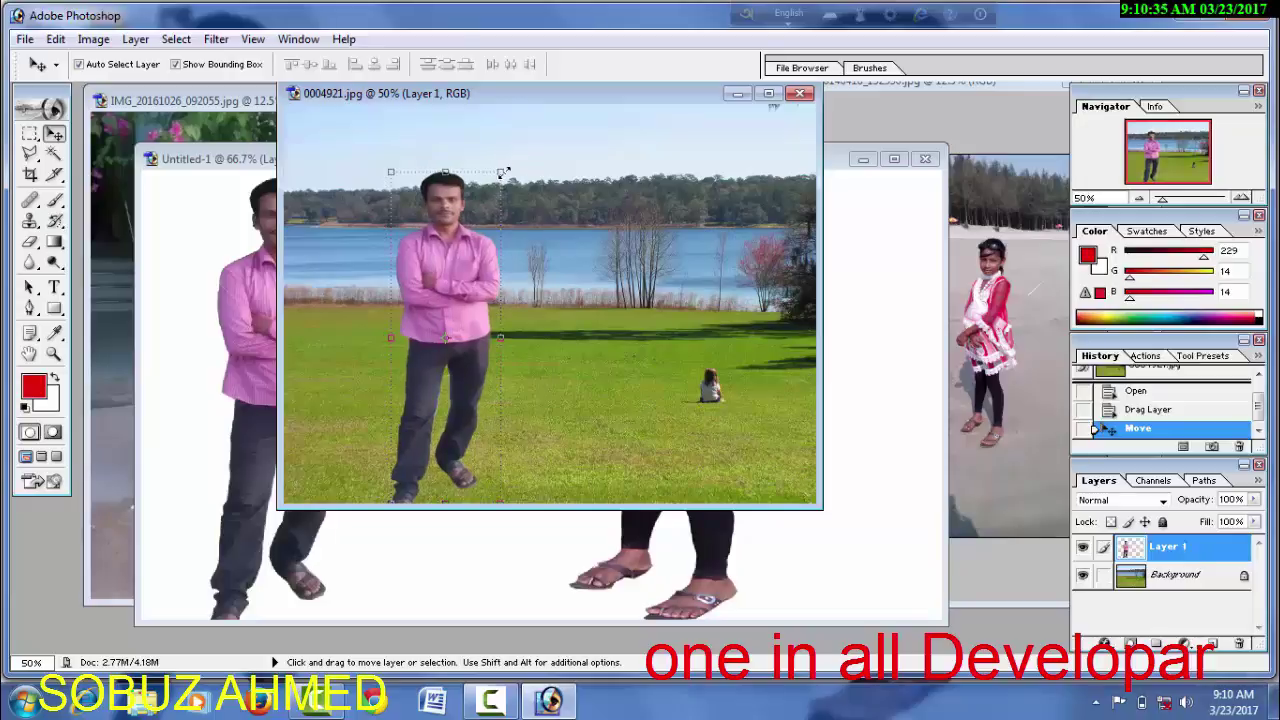
pyautogui.moveTo(503, 173); pyautogui.dragTo(547, 127)
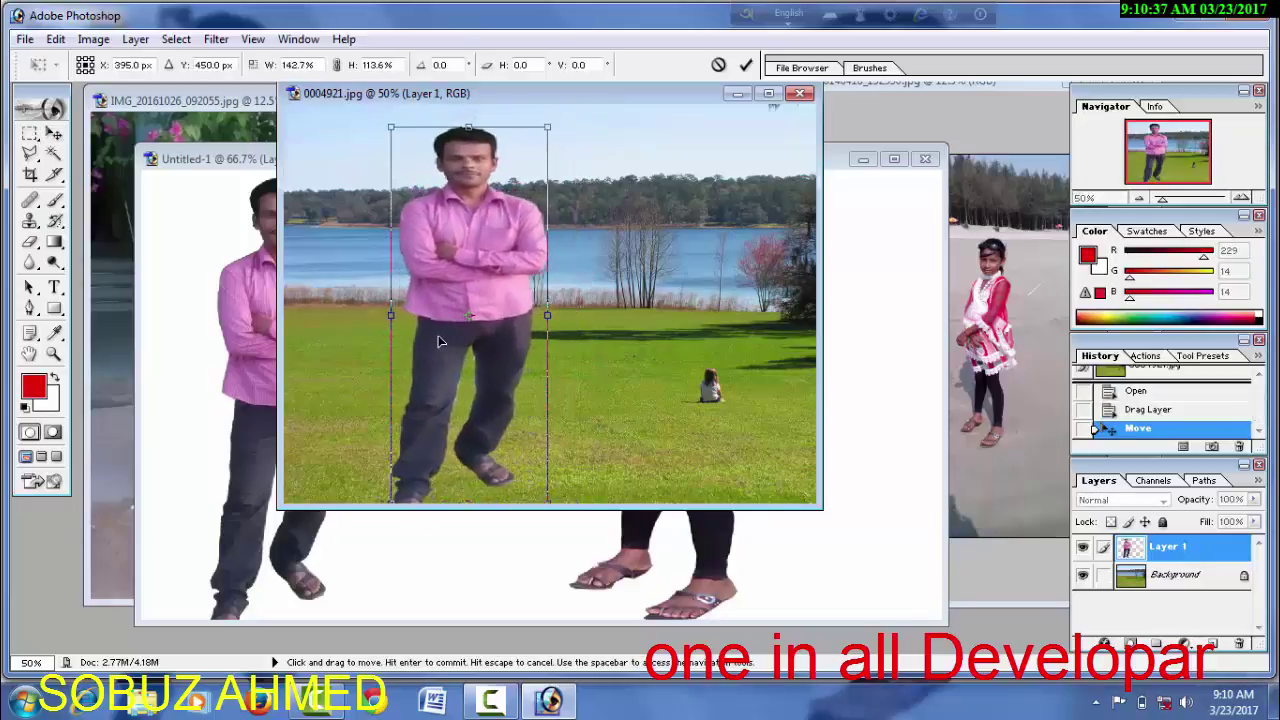
pyautogui.moveTo(438, 342); pyautogui.dragTo(373, 338)
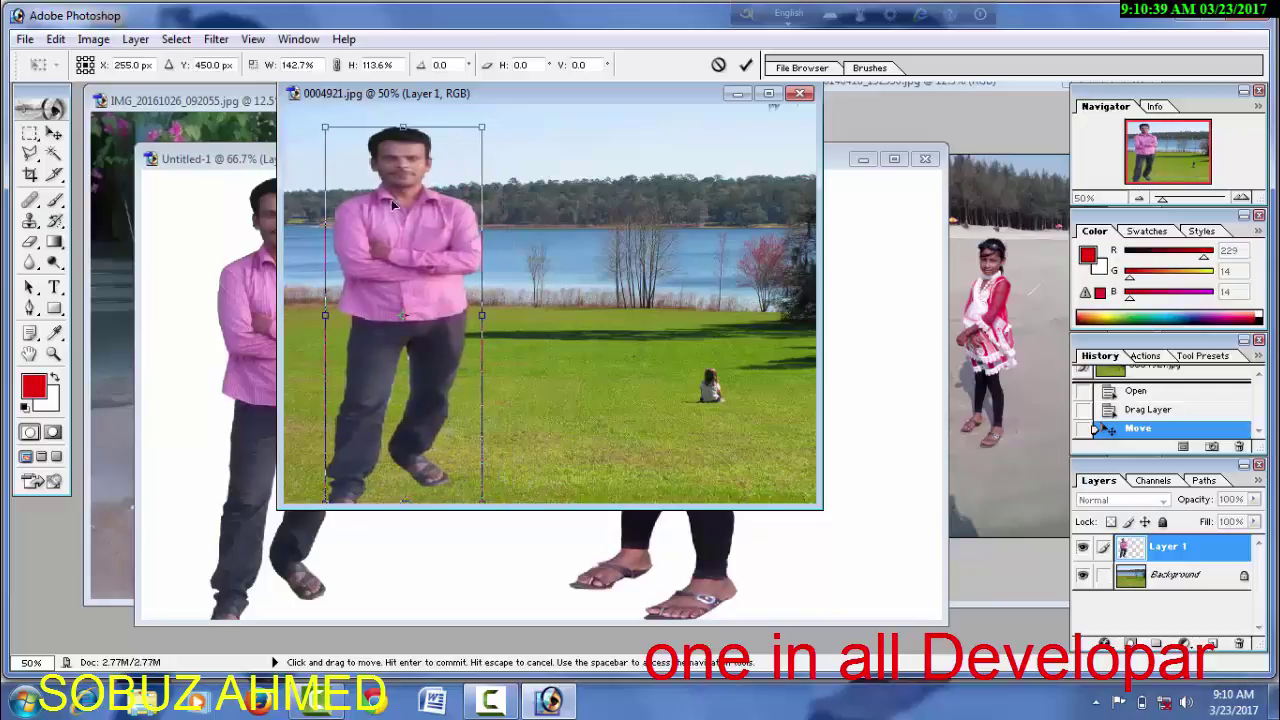
pyautogui.moveTo(404, 125); pyautogui.dragTo(404, 116)
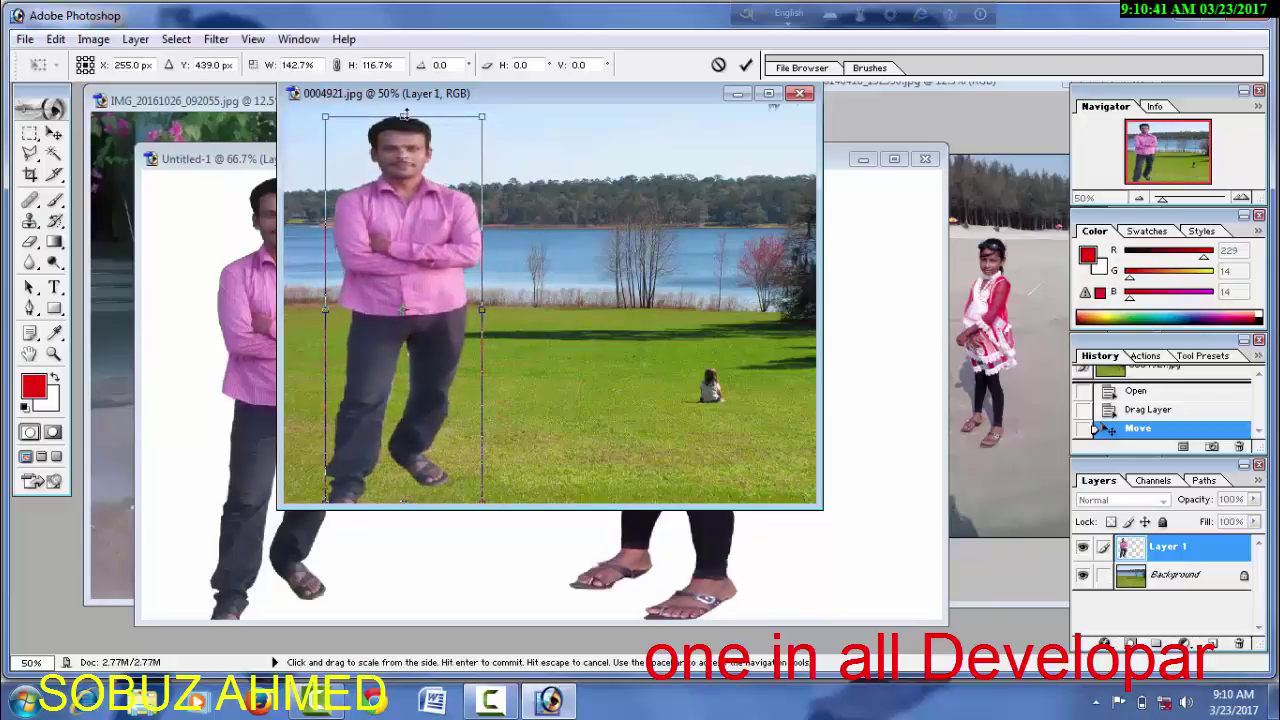
pyautogui.moveTo(482, 316); pyautogui.dragTo(468, 316)
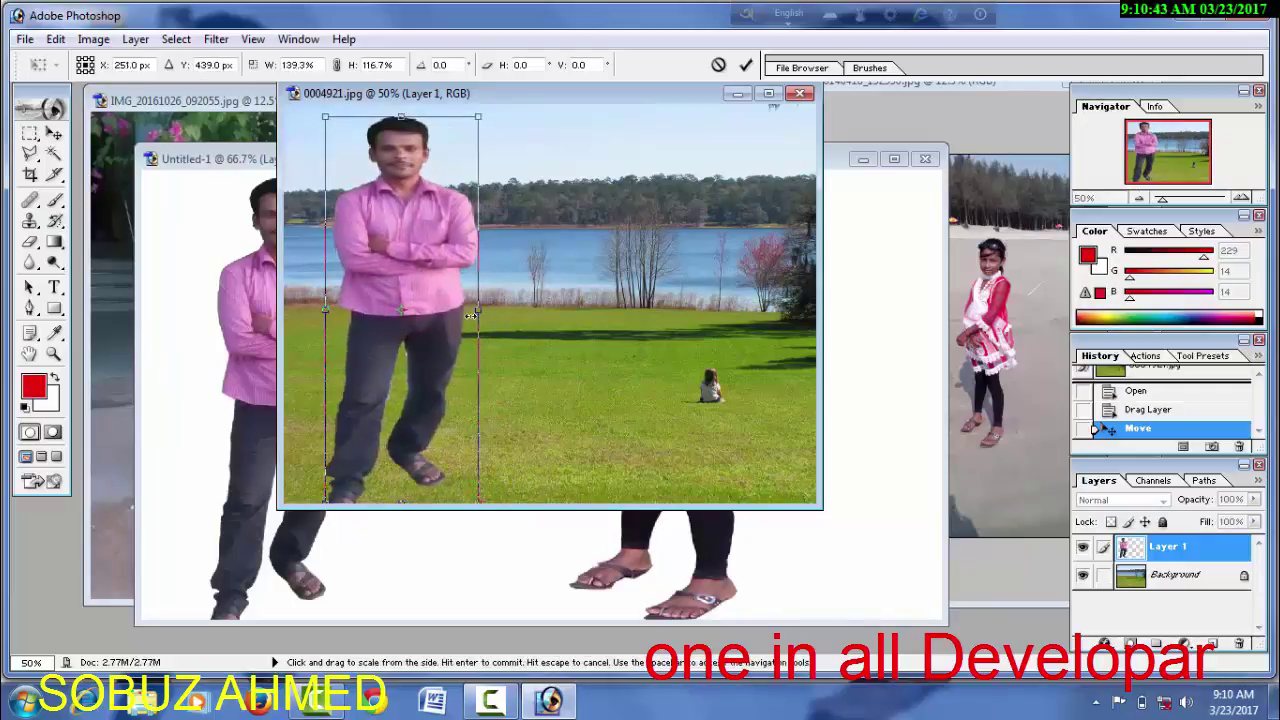
pyautogui.press('Return')
# Scale the man up further, move him toward the left edge, and apply the resize
pyautogui.click(548, 582)
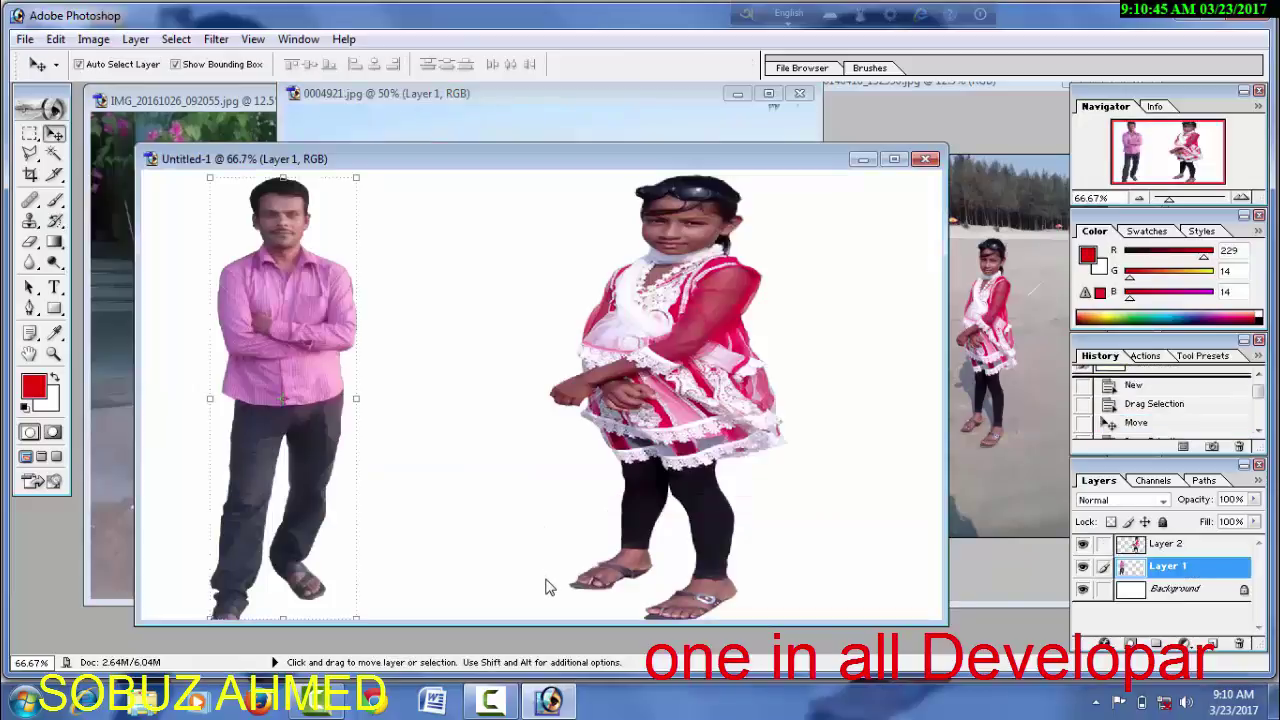
pyautogui.click(494, 104)
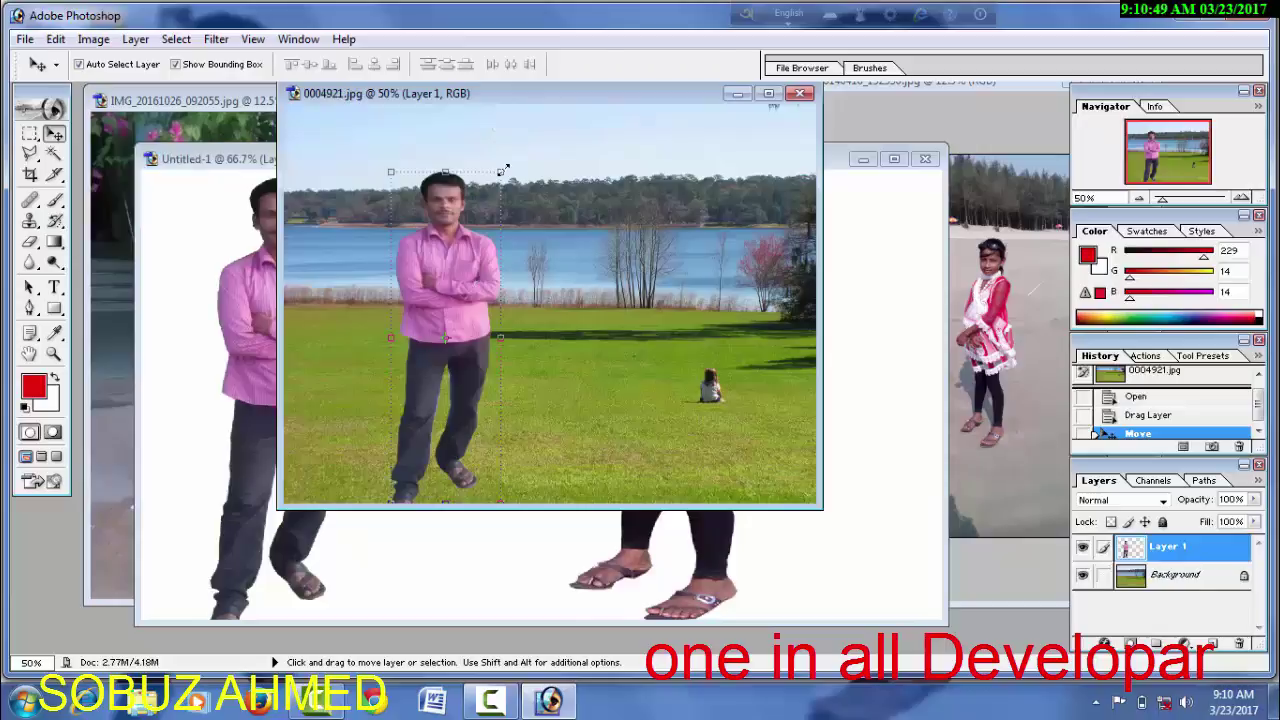
pyautogui.moveTo(501, 171); pyautogui.dragTo(510, 106)
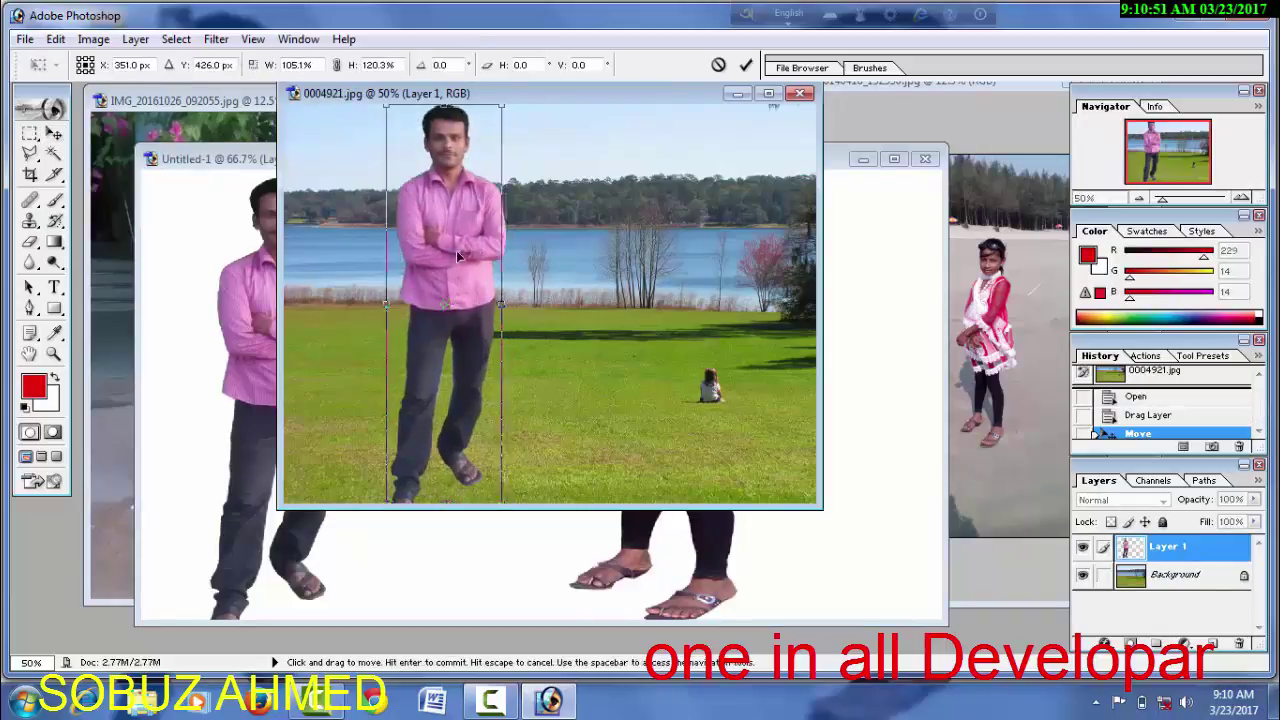
pyautogui.moveTo(470, 248); pyautogui.dragTo(401, 248)
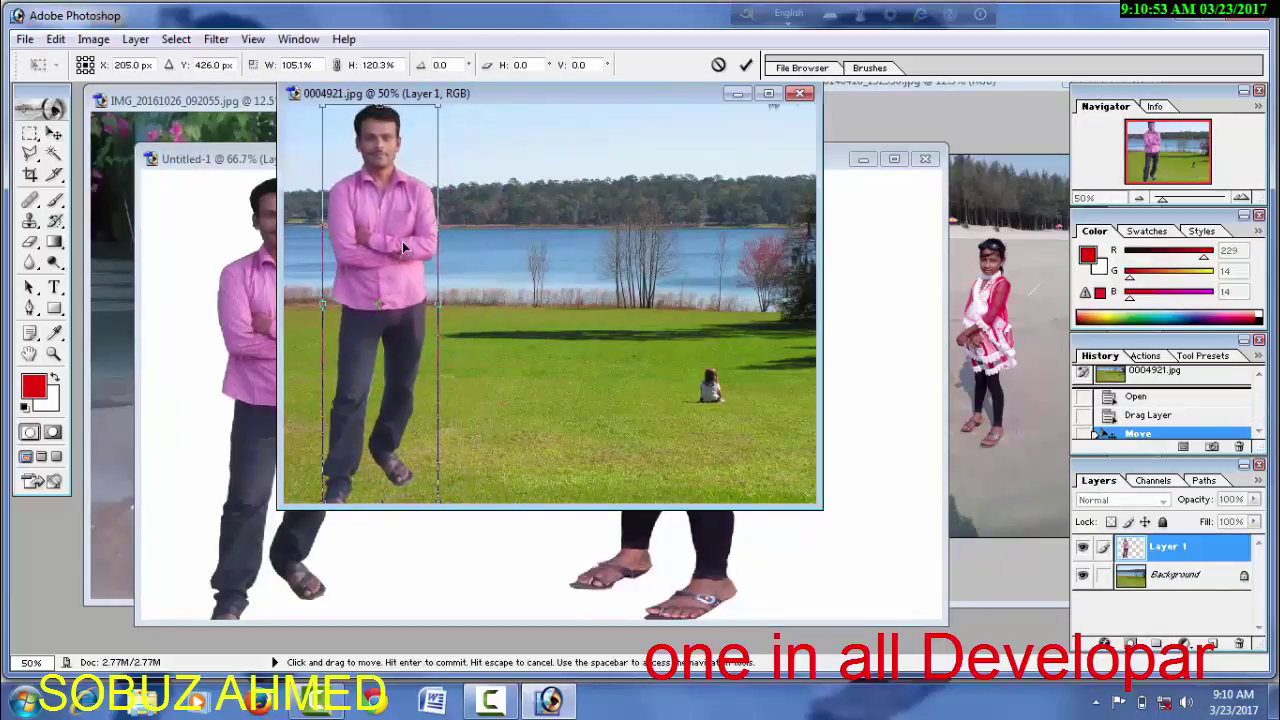
pyautogui.click(54, 133)
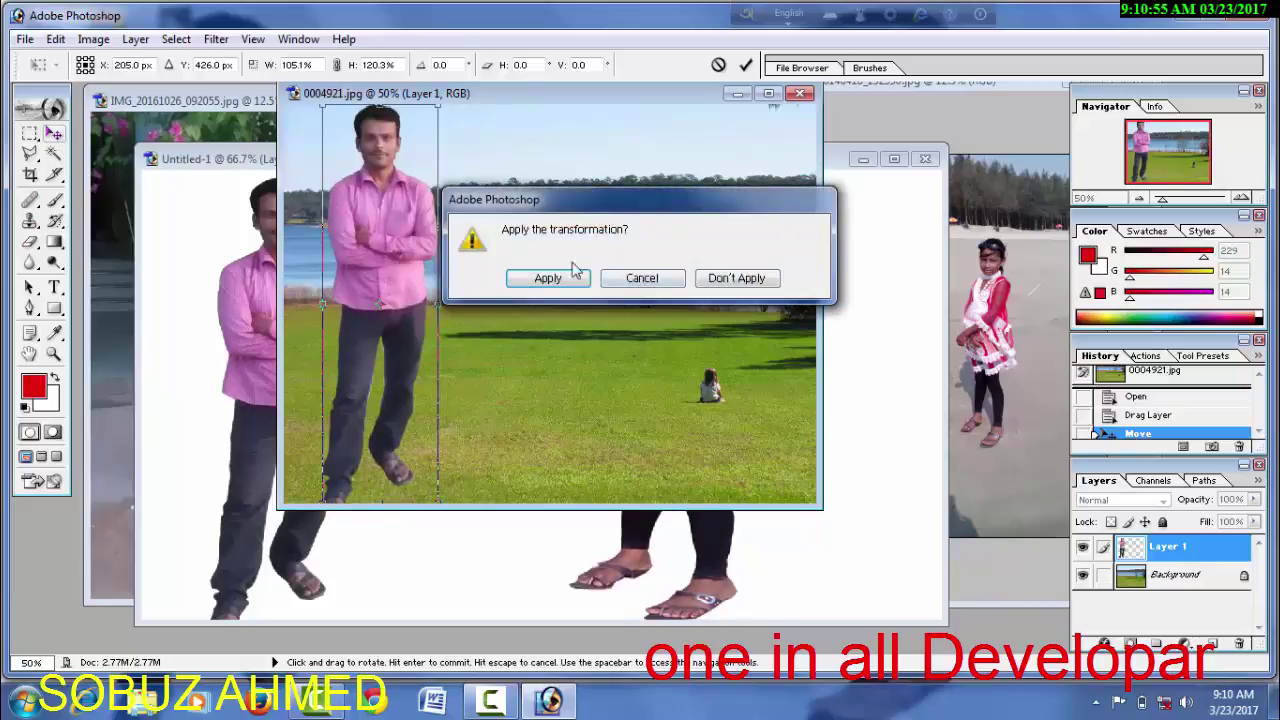
pyautogui.click(547, 278)
pyautogui.click(866, 500)
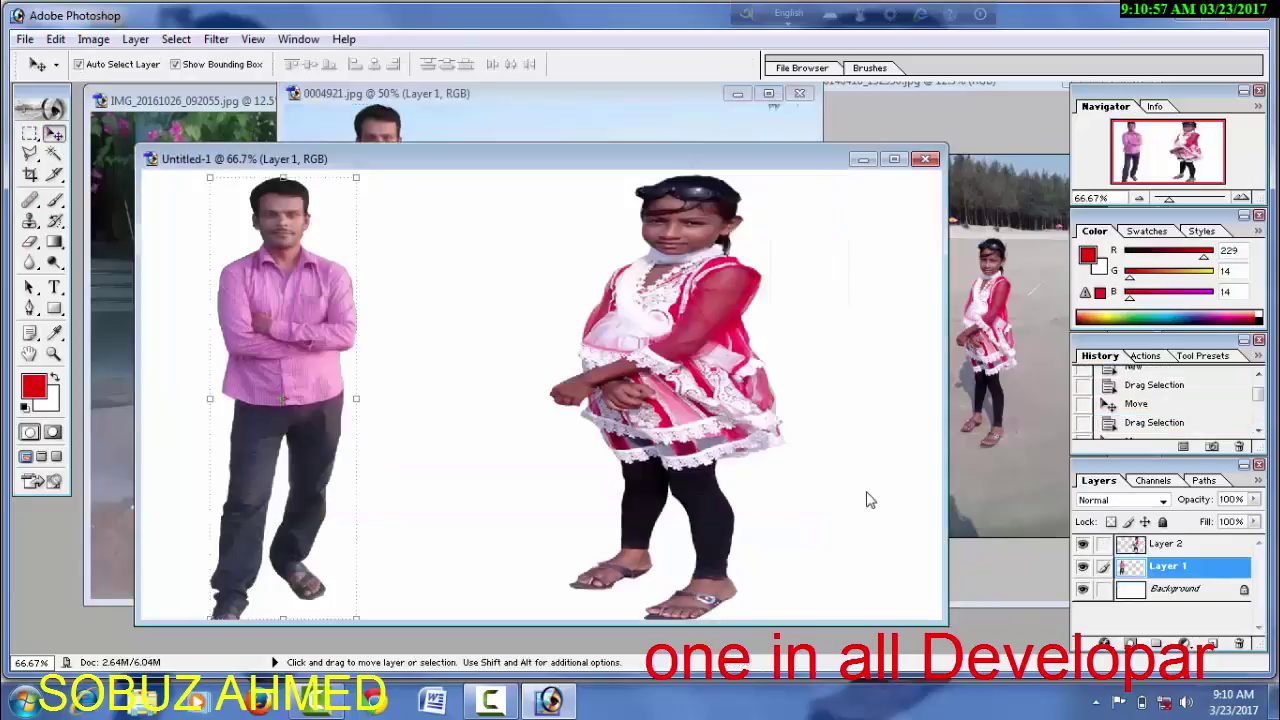
pyautogui.click(714, 440)
# Bring the girl into the lake photo, resize her to 70.5% by 82.6% on the grass right of the man
pyautogui.moveTo(690, 248); pyautogui.dragTo(650, 130)
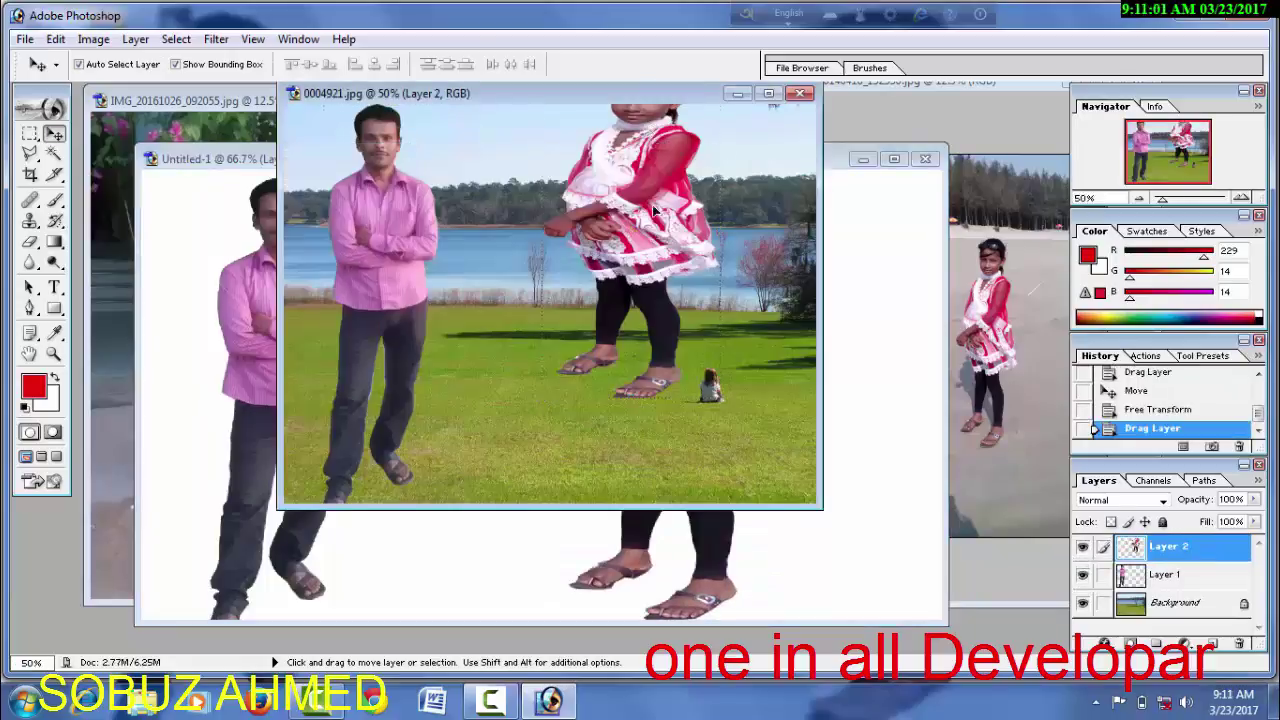
pyautogui.moveTo(655, 210); pyautogui.dragTo(660, 310)
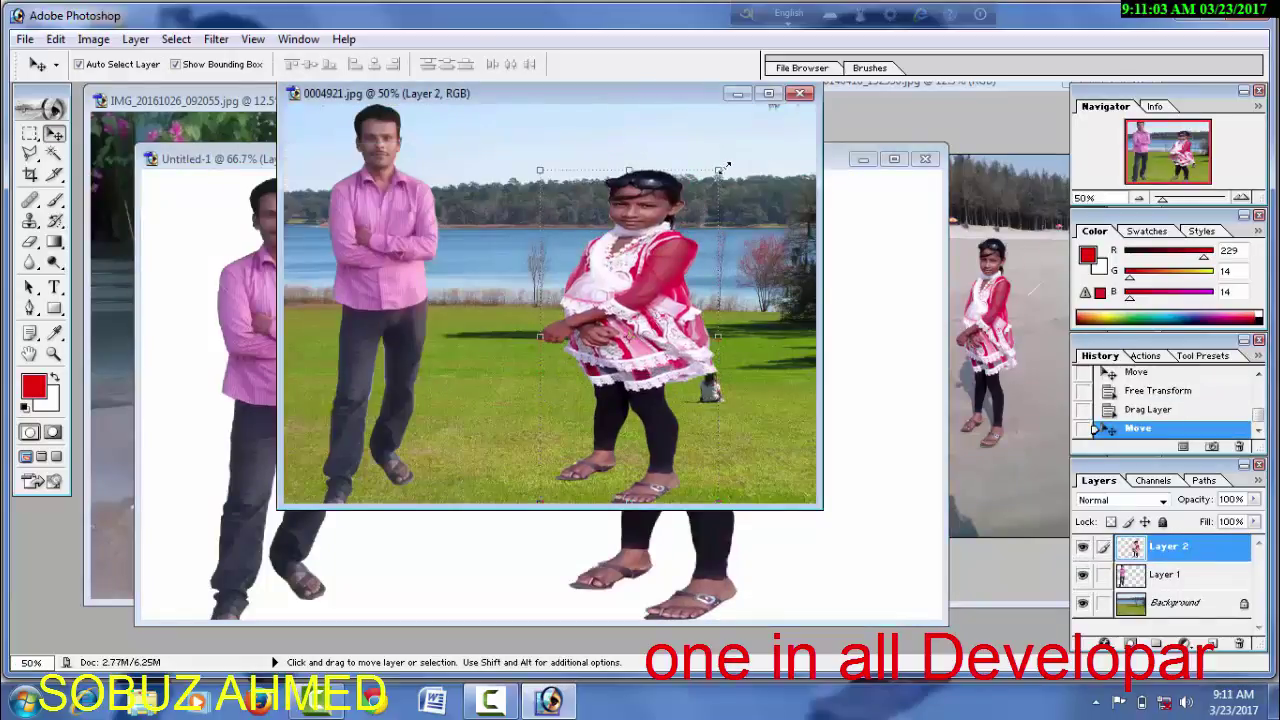
pyautogui.moveTo(720, 170)
pyautogui.mouseDown()
pyautogui.moveTo(657, 207)
pyautogui.moveTo(651, 245)
pyautogui.mouseUp()
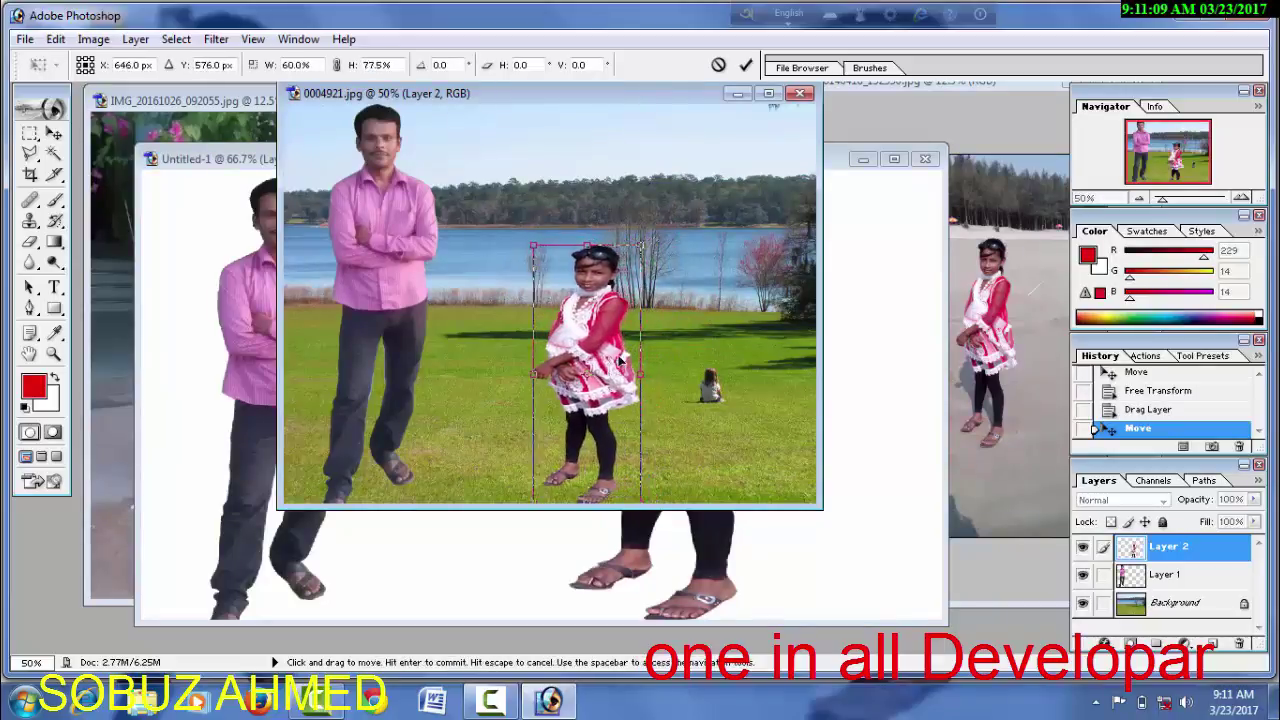
pyautogui.moveTo(628, 355)
pyautogui.mouseDown()
pyautogui.moveTo(632, 320)
pyautogui.moveTo(651, 337)
pyautogui.mouseUp()
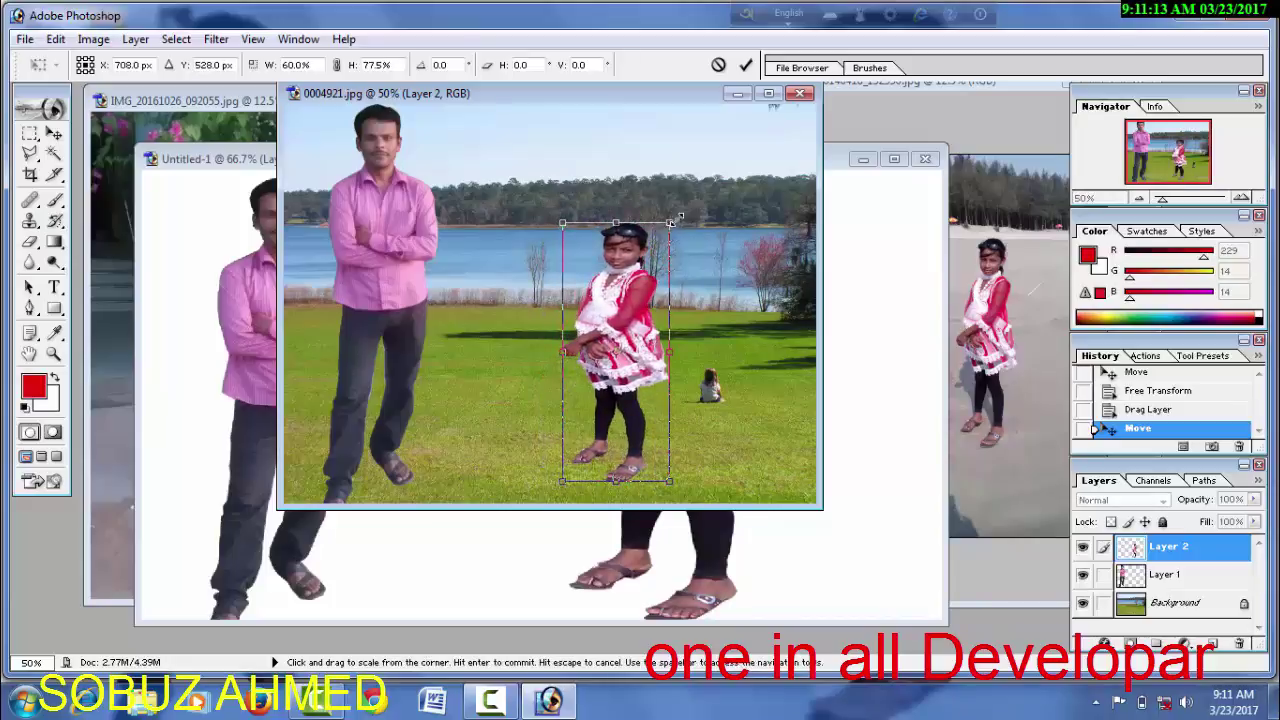
pyautogui.moveTo(680, 216); pyautogui.dragTo(690, 206)
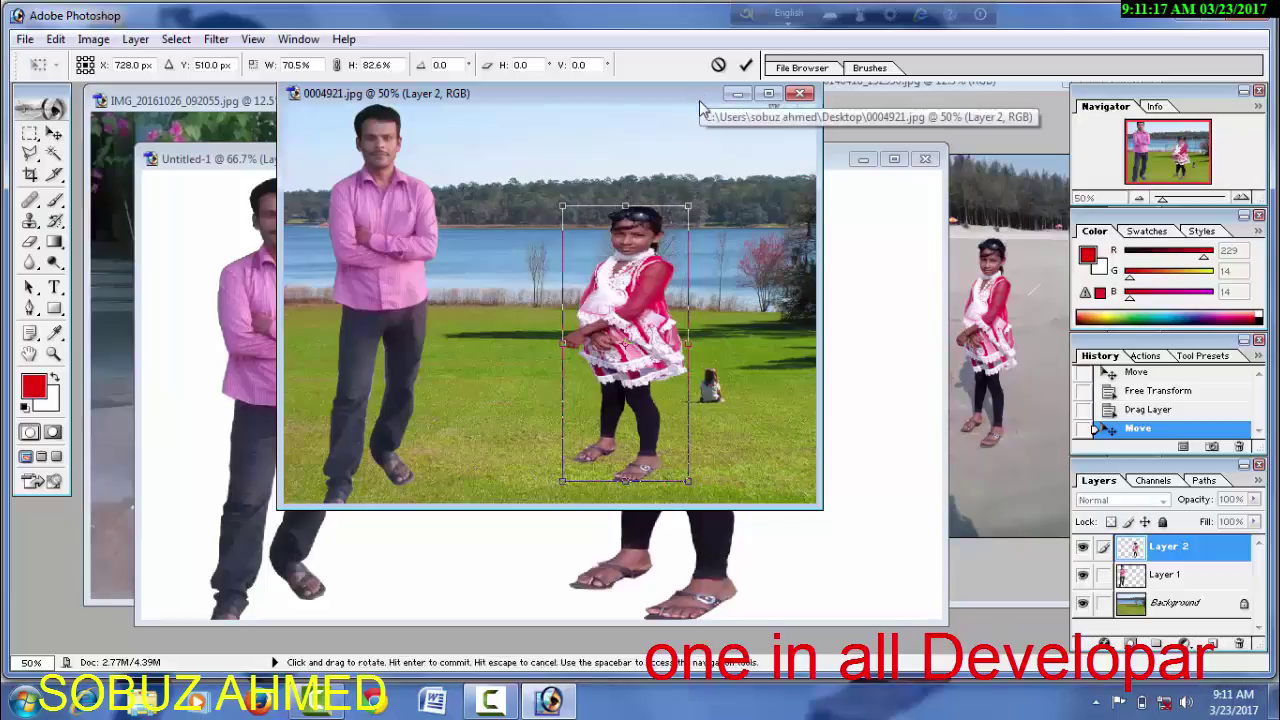
pyautogui.click(53, 132)
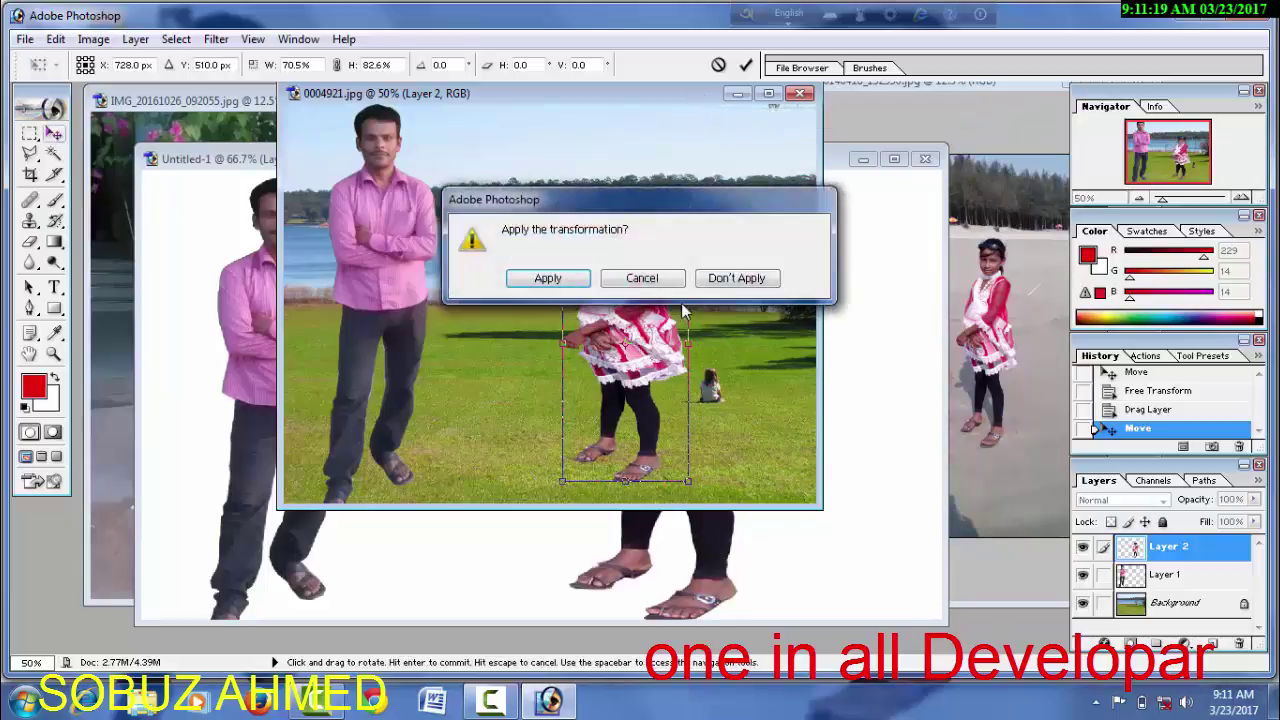
pyautogui.click(548, 279)
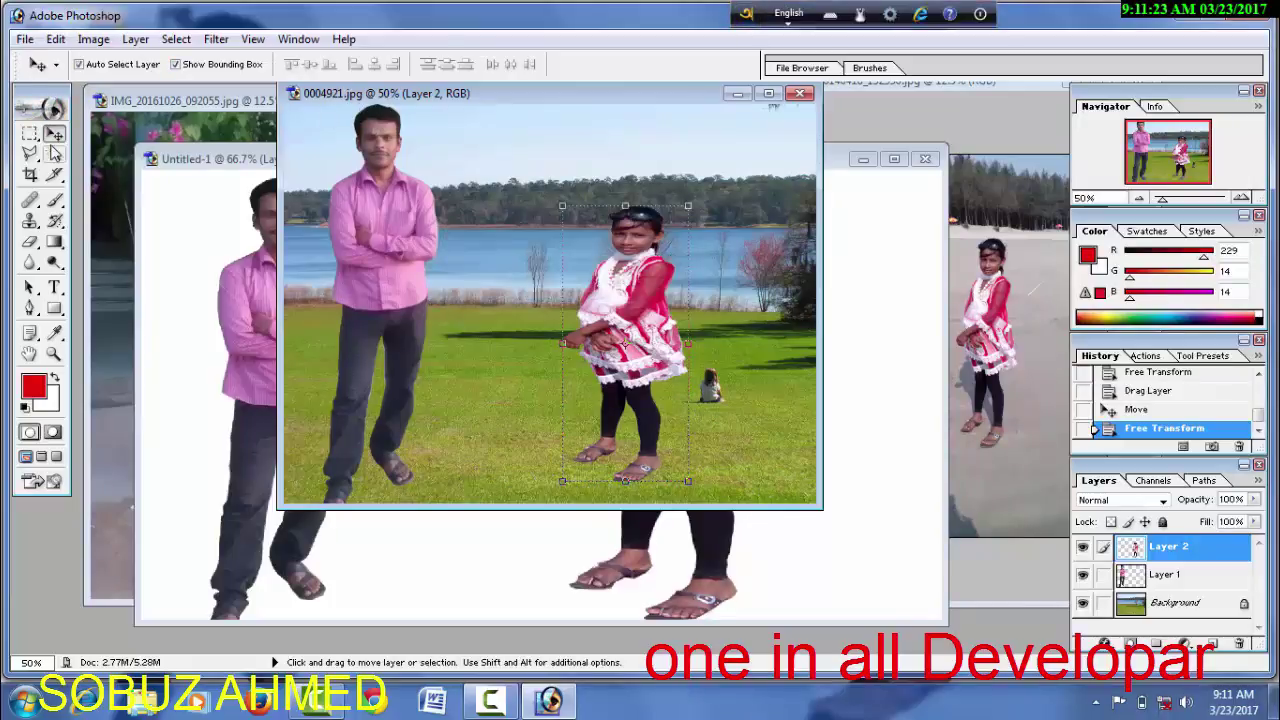
# Clear the preset crop width and height and mark a crop area on the lake photo
pyautogui.click(32, 172)
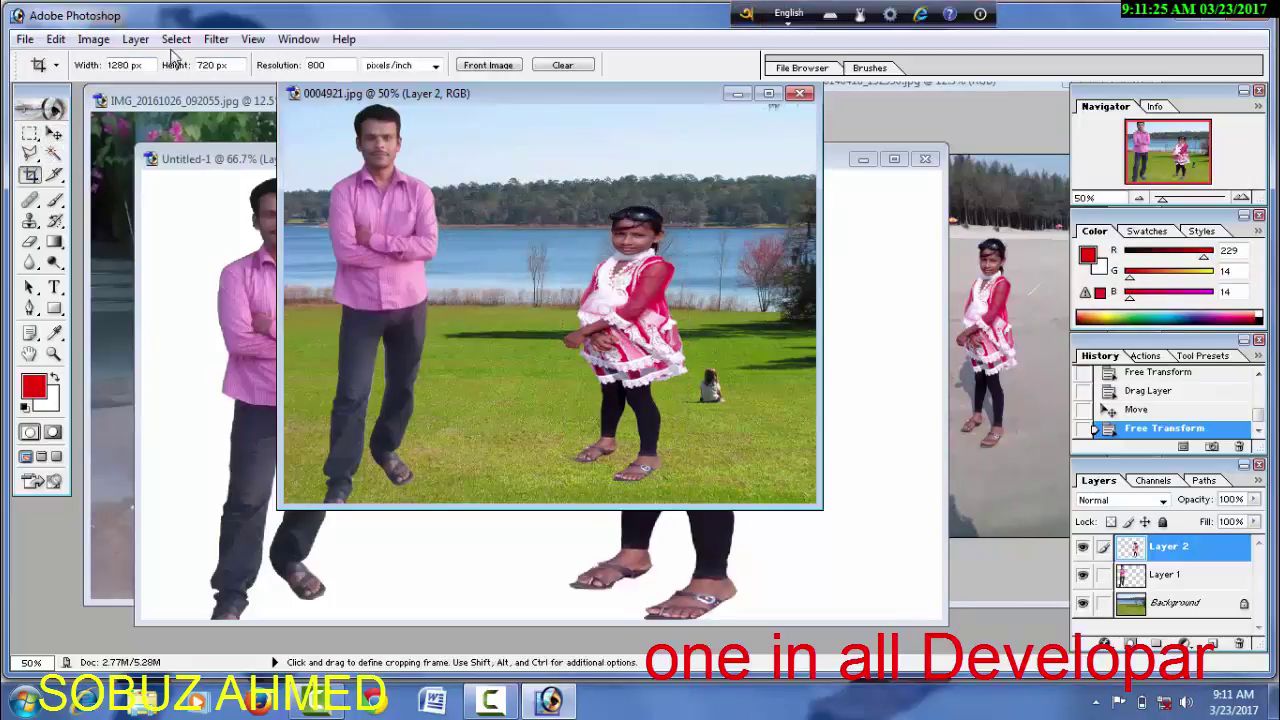
pyautogui.moveTo(150, 65); pyautogui.dragTo(95, 78)
pyautogui.moveTo(245, 62); pyautogui.dragTo(200, 66)
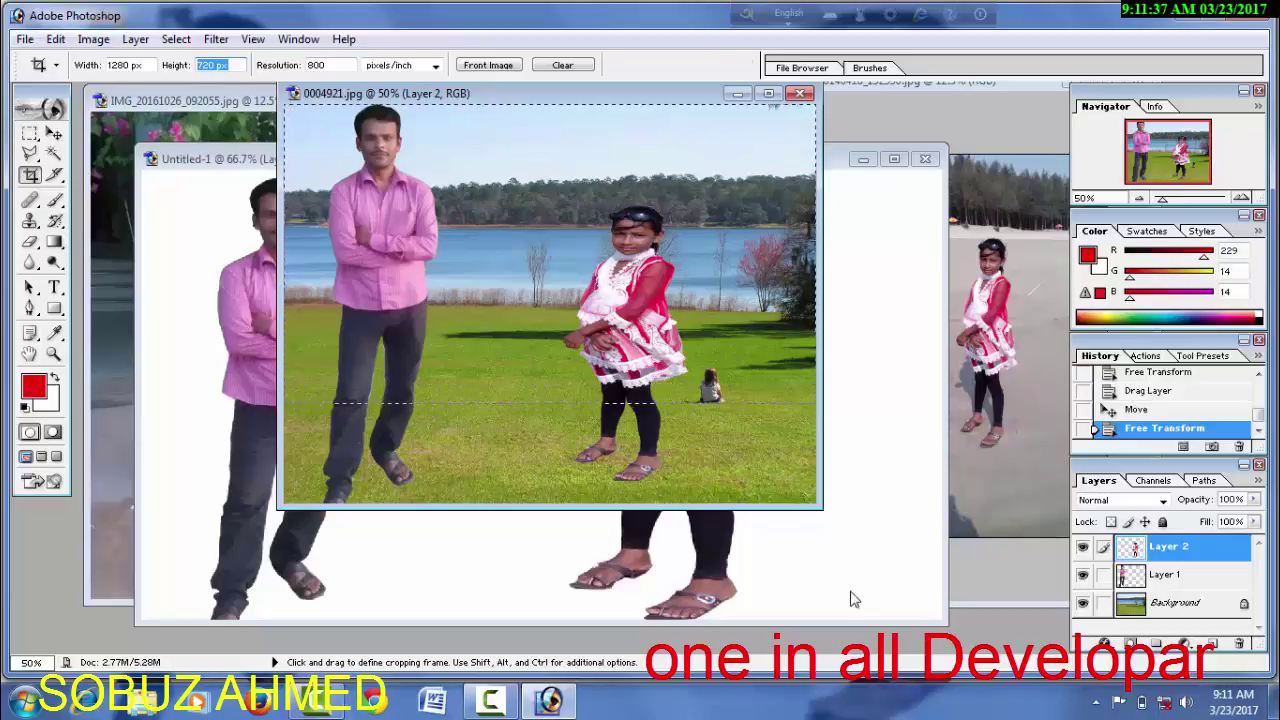
pyautogui.moveTo(483, 289); pyautogui.dragTo(851, 586)
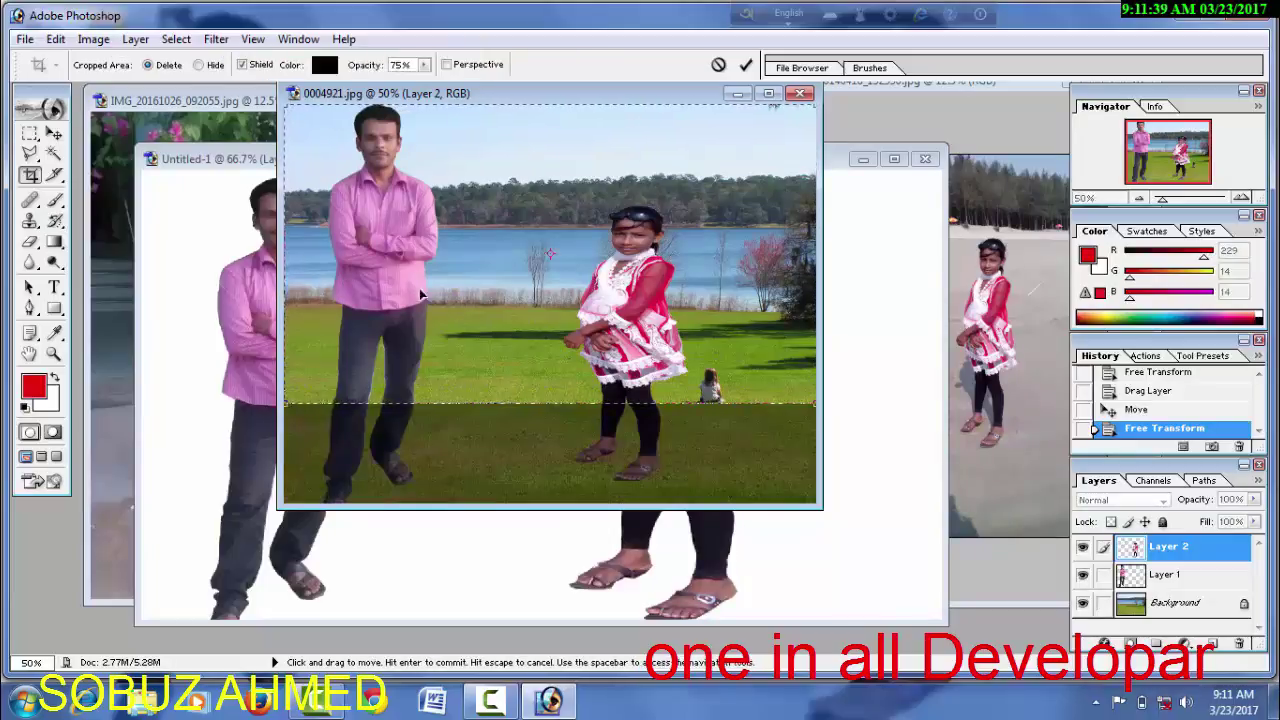
# Maximize the lake photo window, extend the crop past the image, then discard it with Don't Crop
pyautogui.click(768, 93)
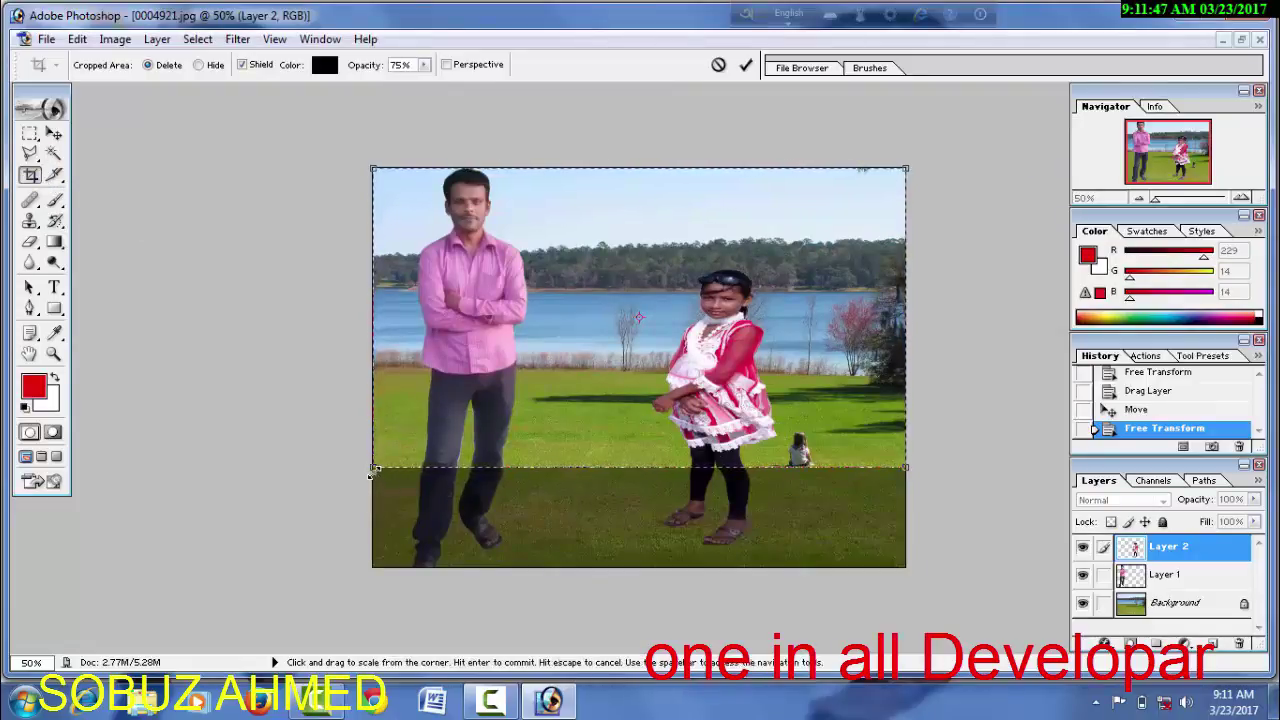
pyautogui.moveTo(372, 470); pyautogui.dragTo(190, 569)
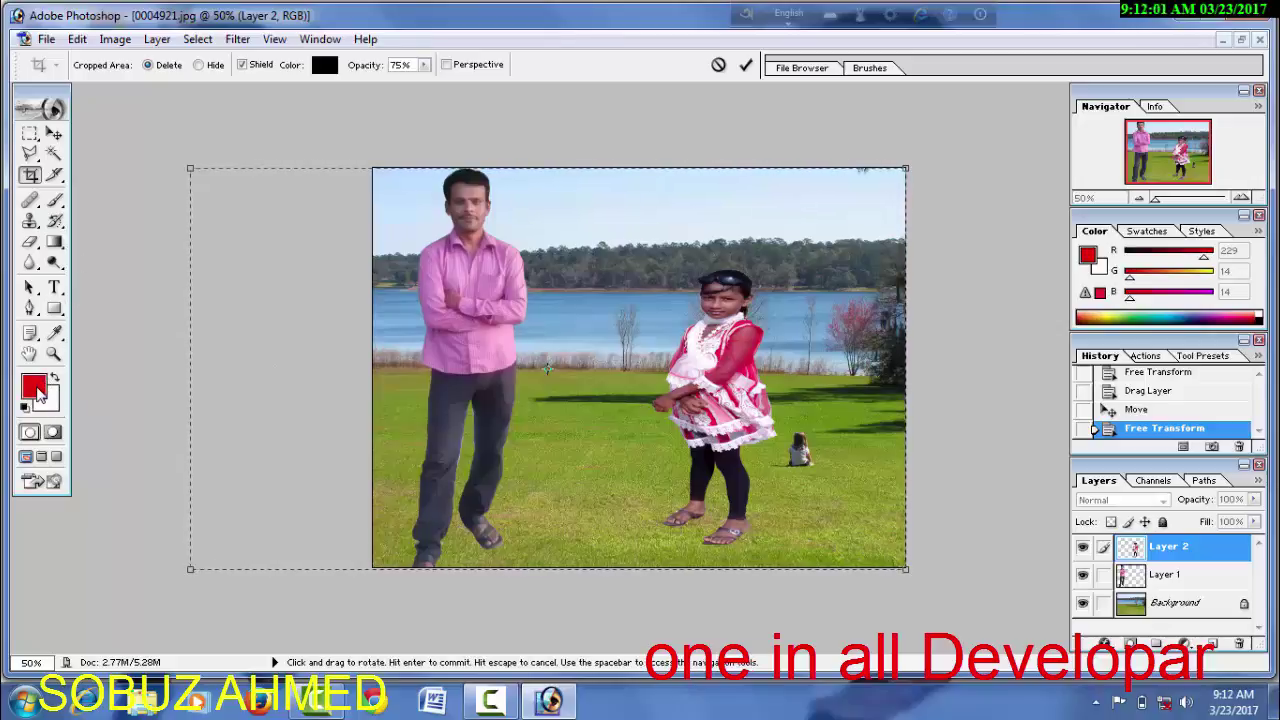
pyautogui.click(54, 136)
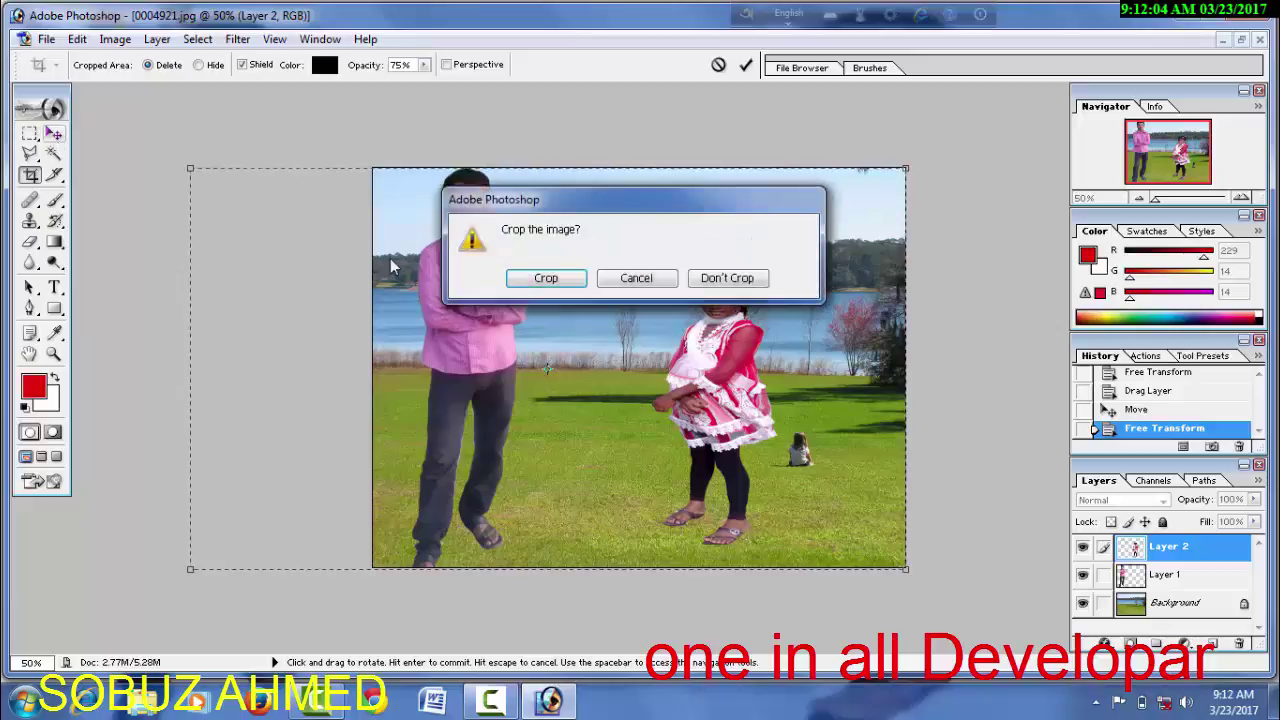
pyautogui.click(727, 279)
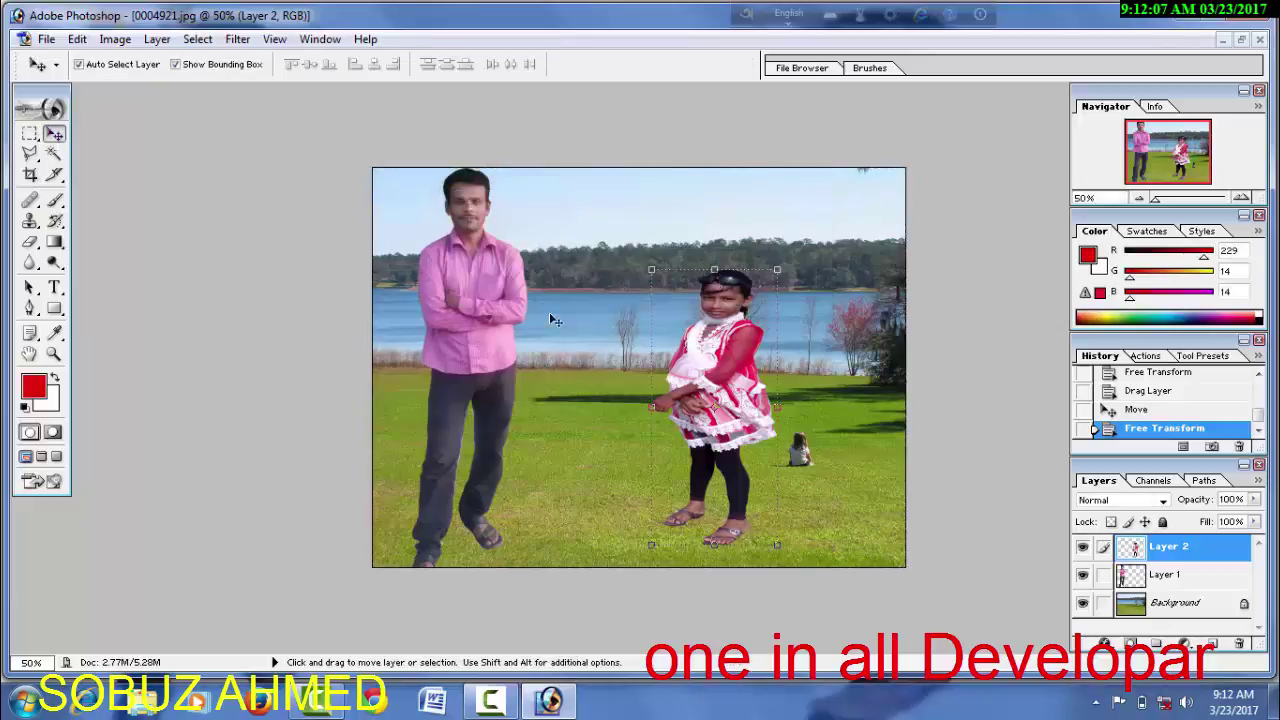
# Set the background colour to deep red C01C1C
pyautogui.click(44, 400)
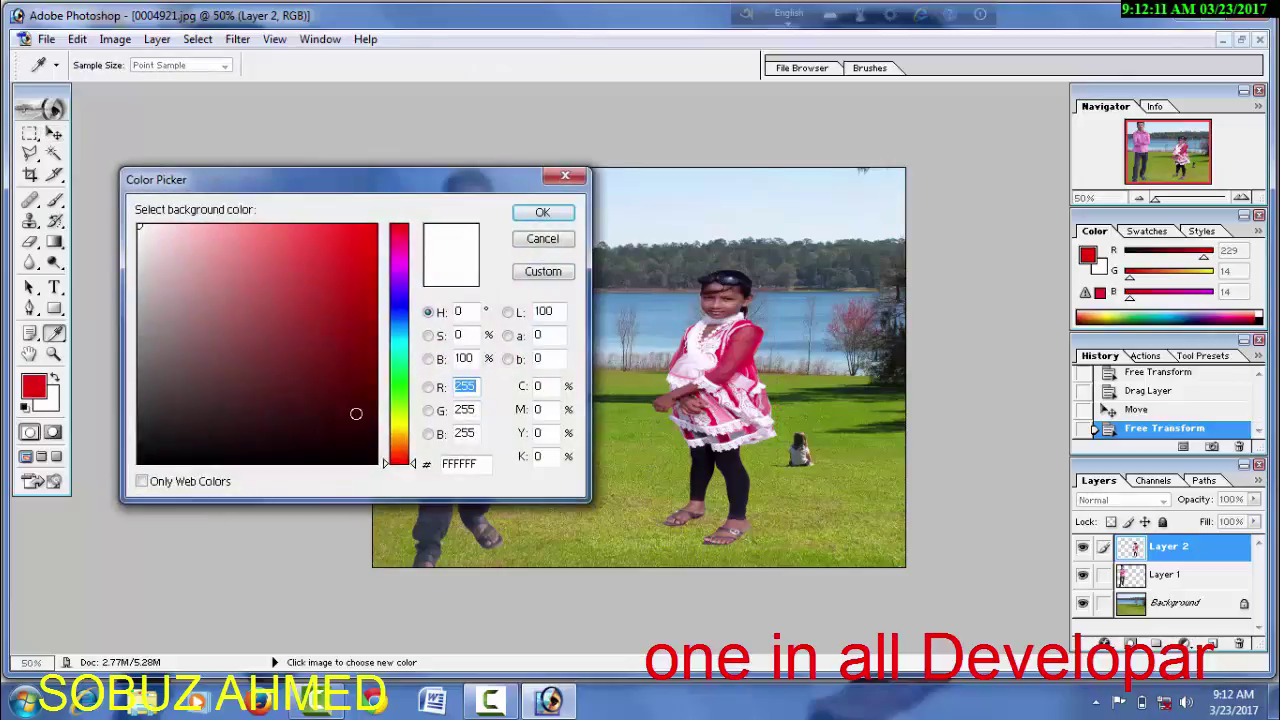
pyautogui.click(351, 433)
pyautogui.click(342, 284)
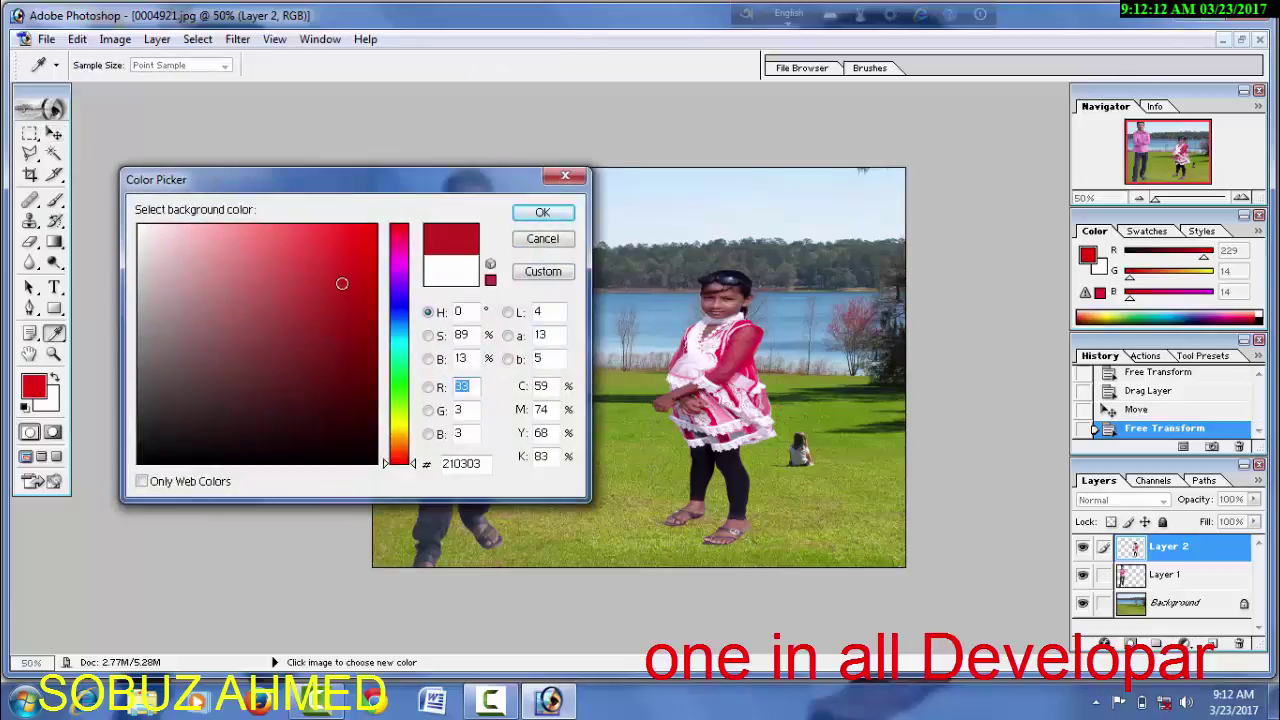
pyautogui.click(539, 214)
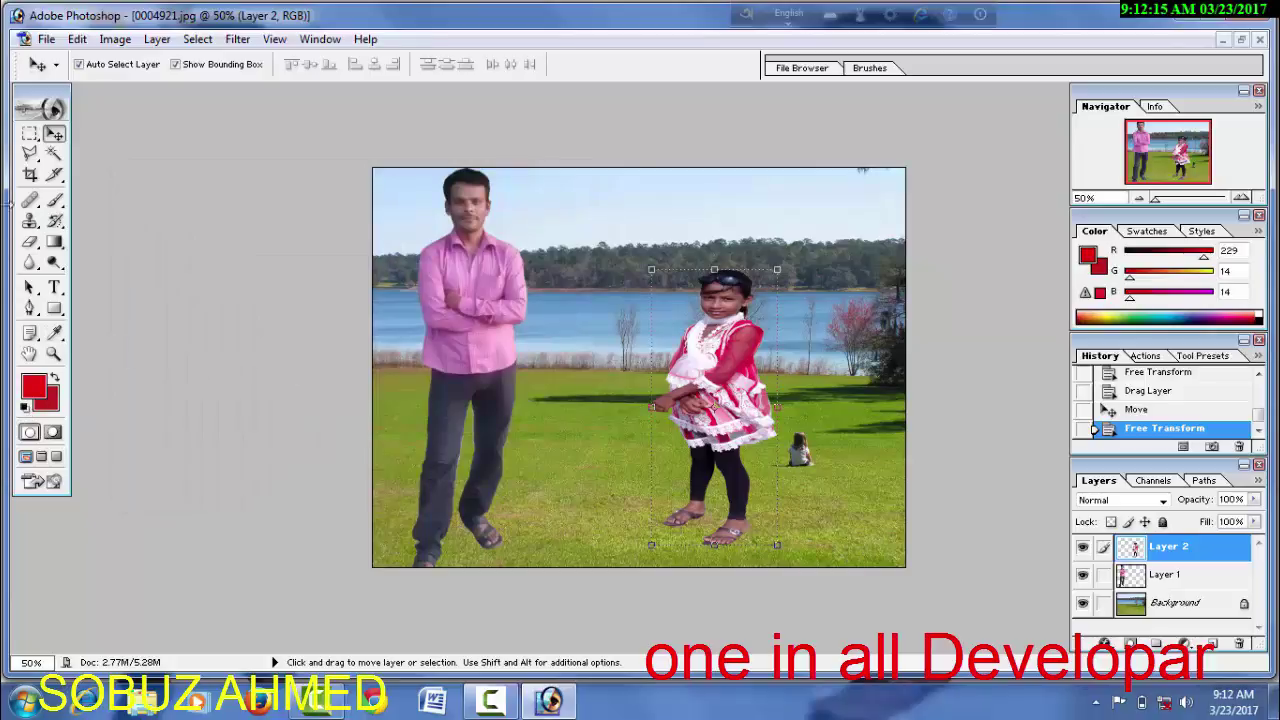
# Mark two trial crop areas on the composite, discarding each with Don't Crop
pyautogui.click(30, 175)
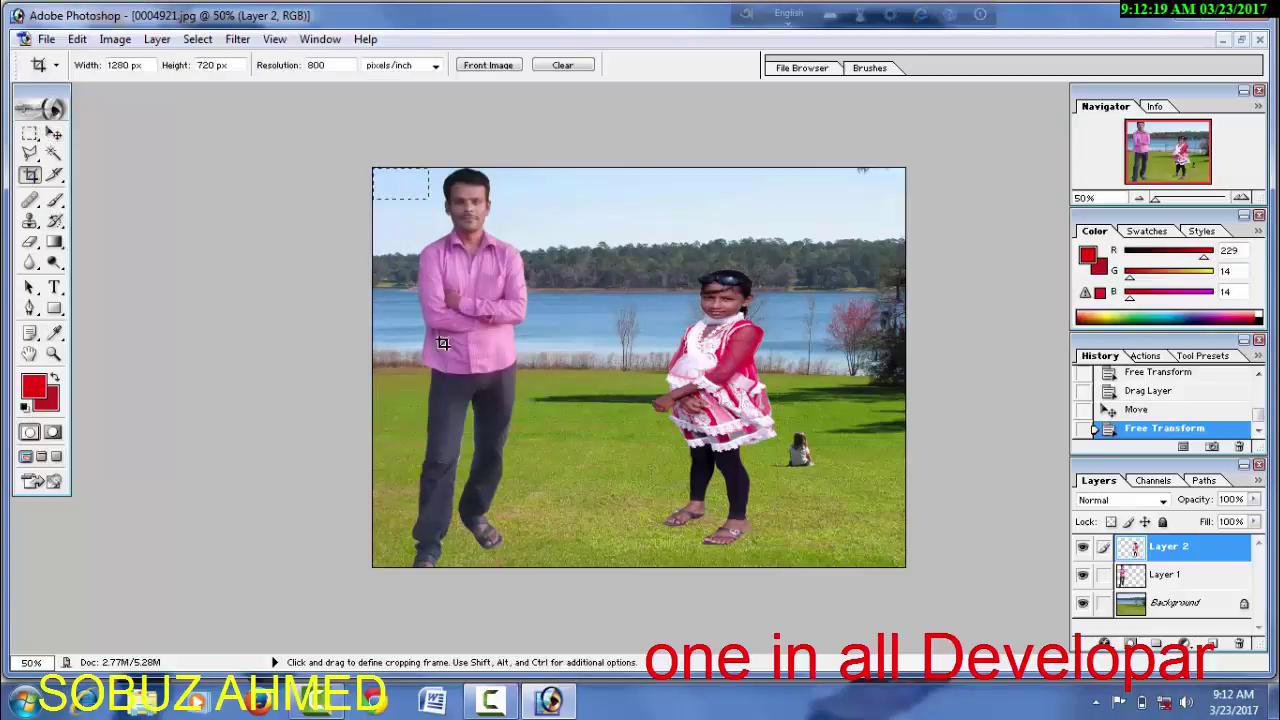
pyautogui.moveTo(443, 343); pyautogui.dragTo(1003, 665)
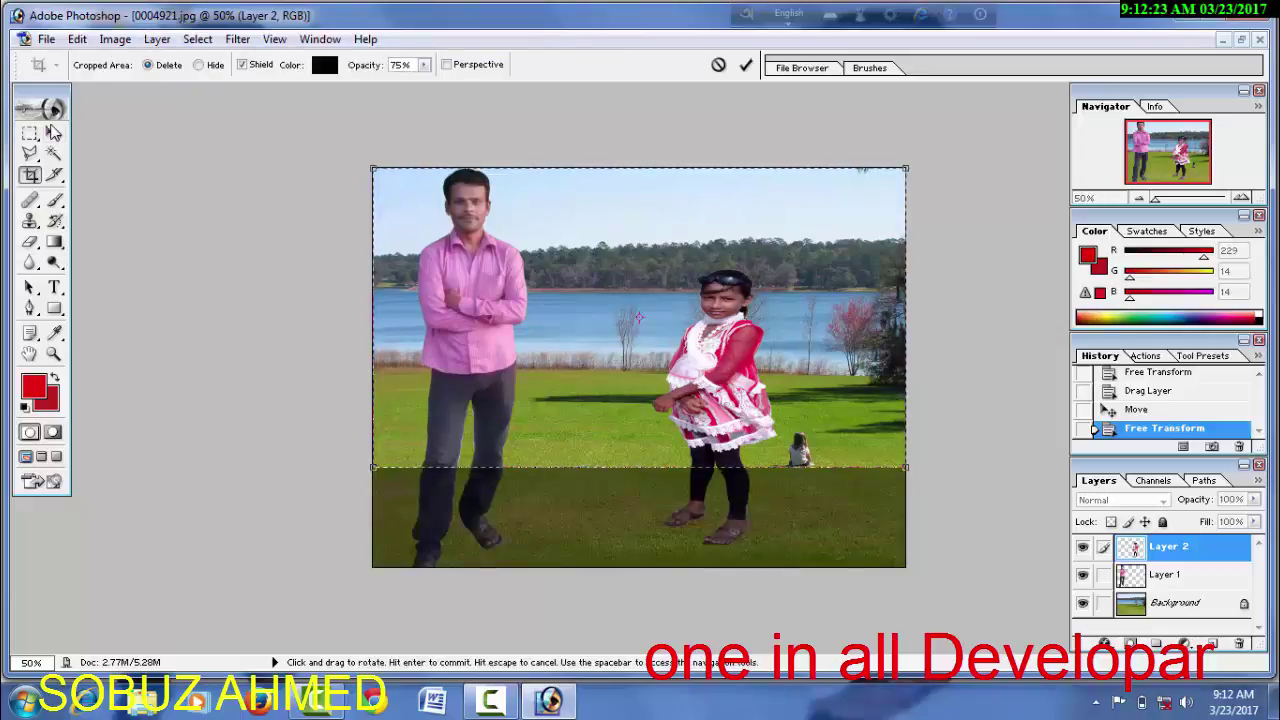
pyautogui.click(53, 130)
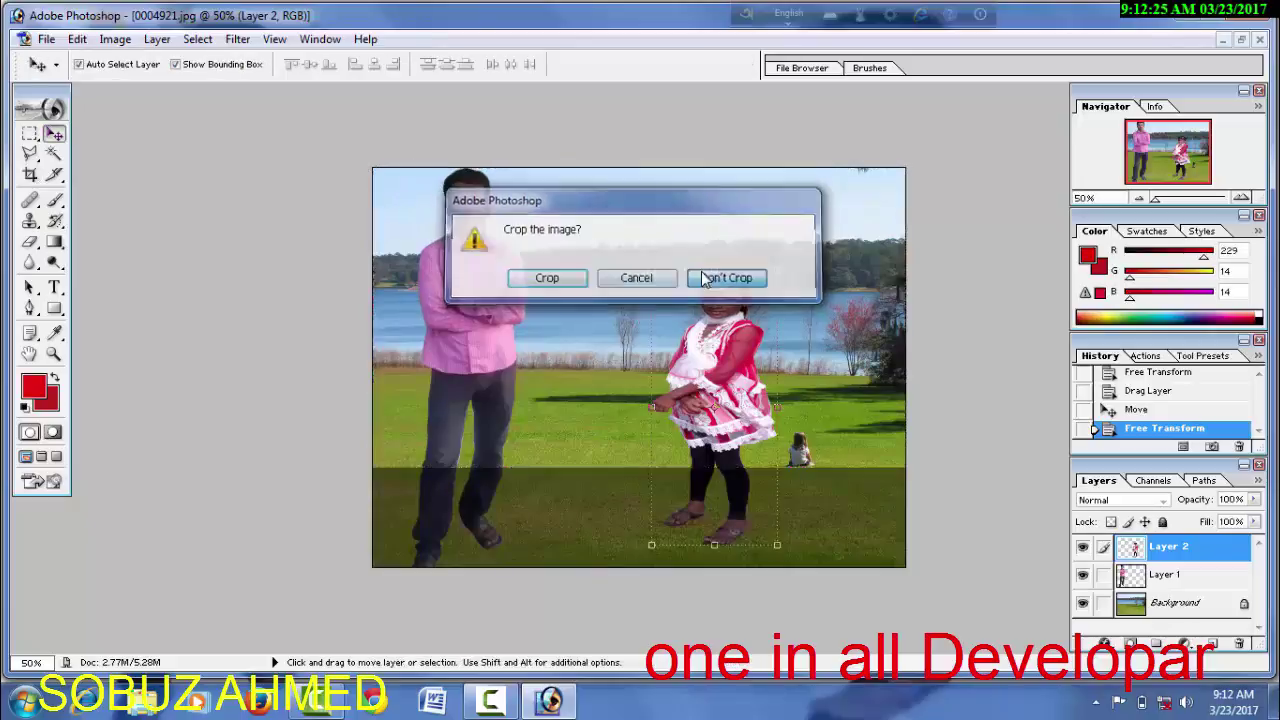
pyautogui.click(705, 280)
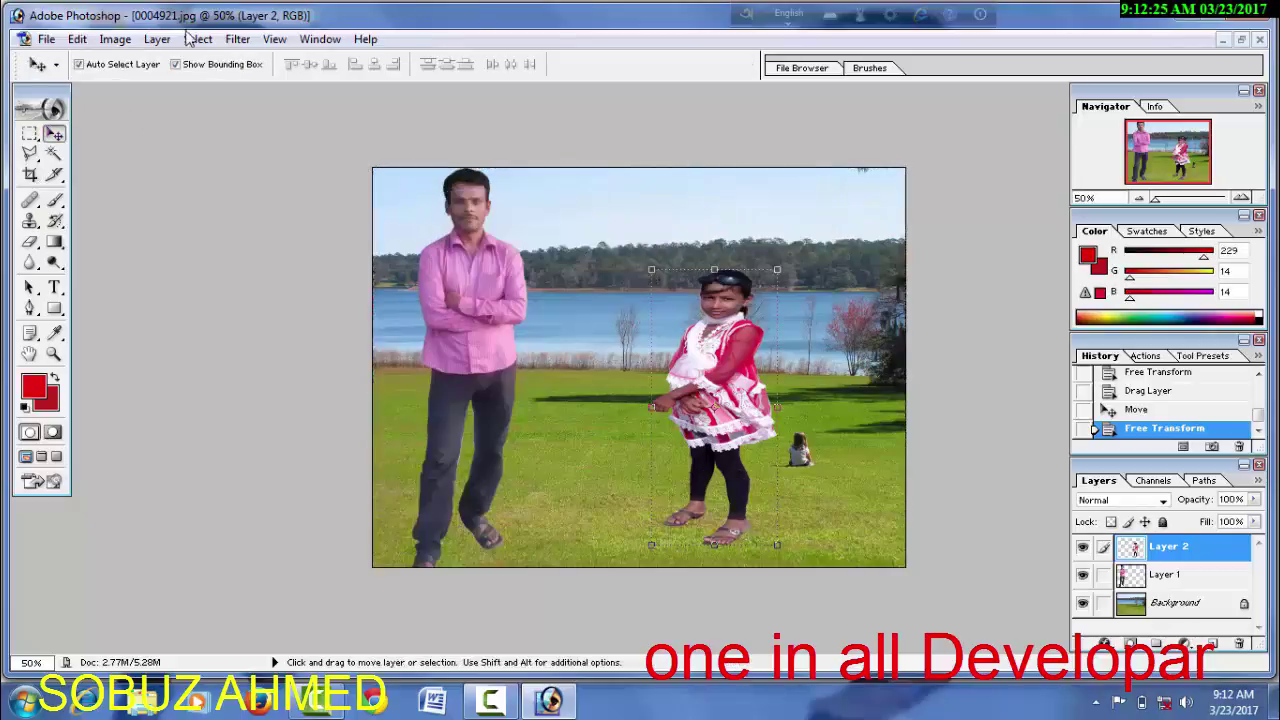
pyautogui.click(30, 175)
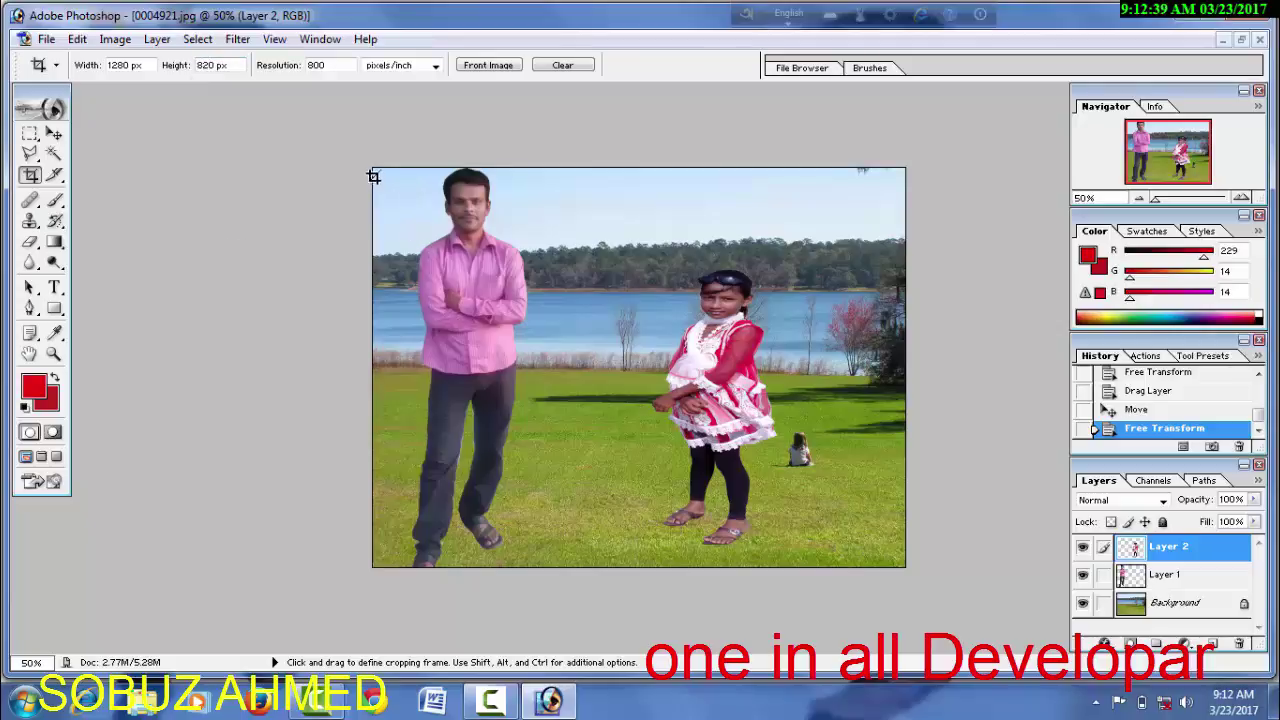
pyautogui.moveTo(372, 168); pyautogui.dragTo(906, 510)
pyautogui.click(54, 135)
pyautogui.click(723, 276)
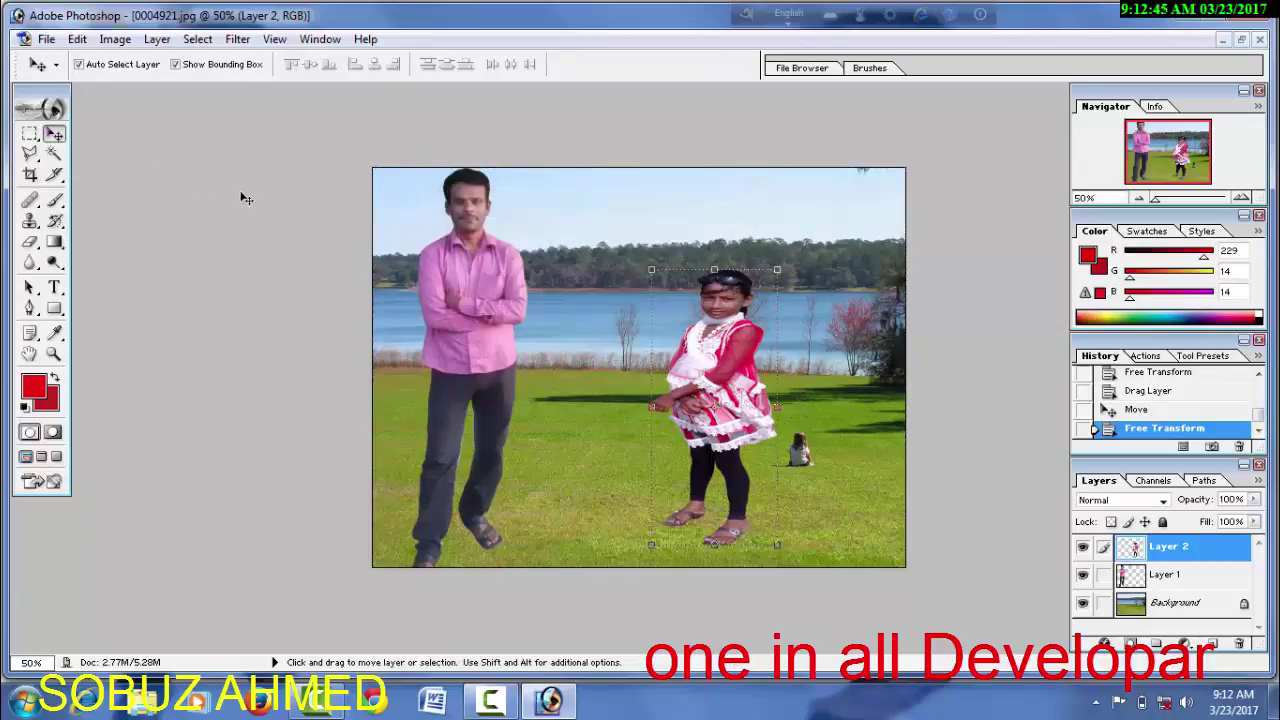
# Crop the composite with the frame pulled past its left edge, adding a deep red strip
pyautogui.click(30, 175)
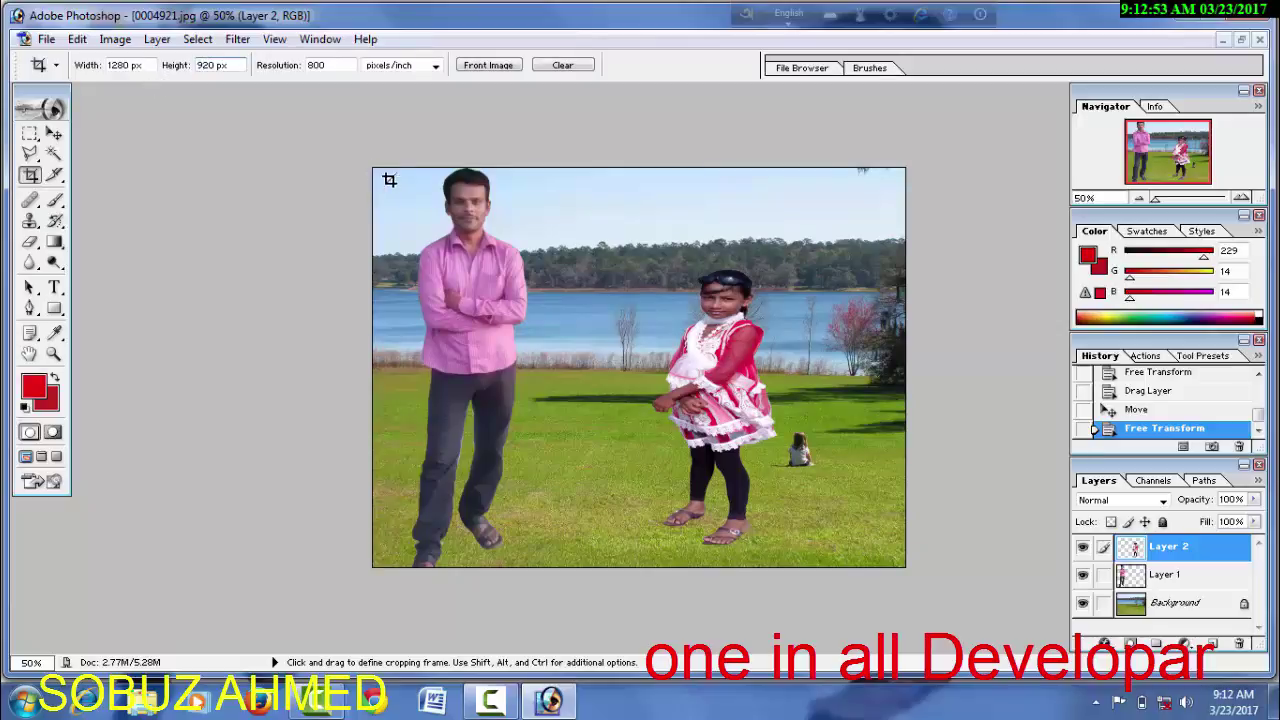
pyautogui.moveTo(389, 180); pyautogui.dragTo(906, 550)
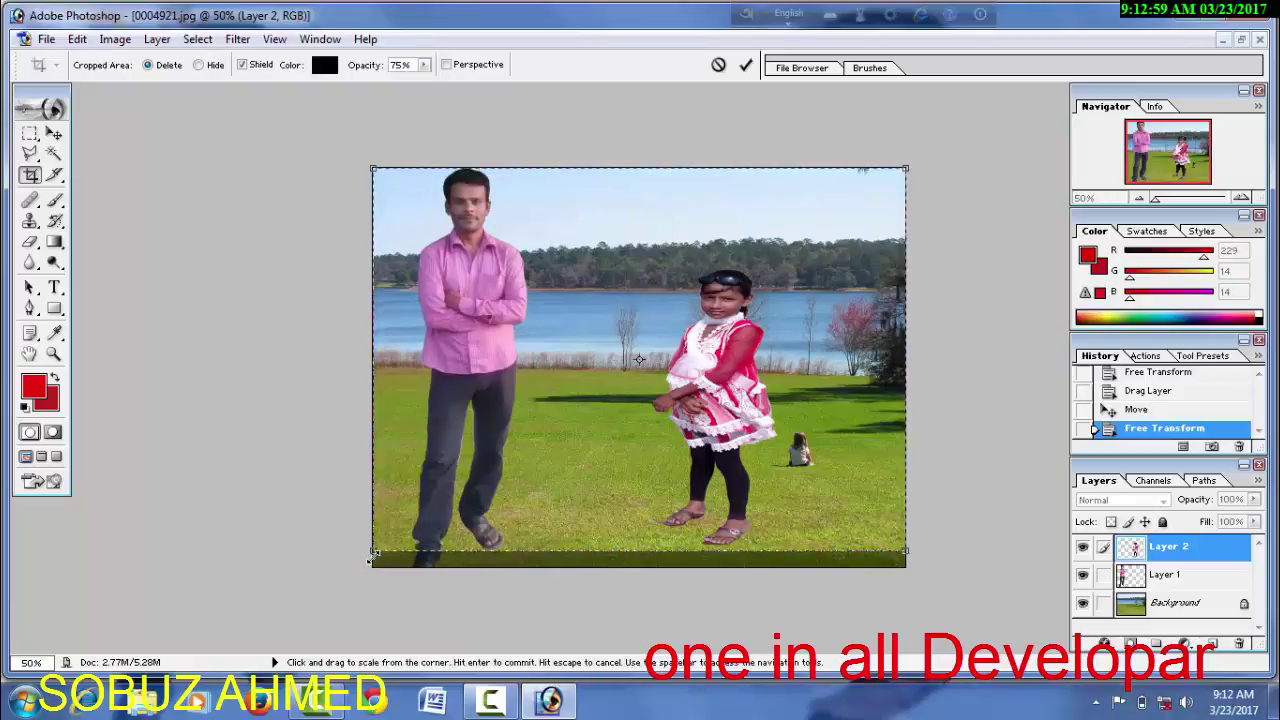
pyautogui.moveTo(372, 557); pyautogui.dragTo(355, 566)
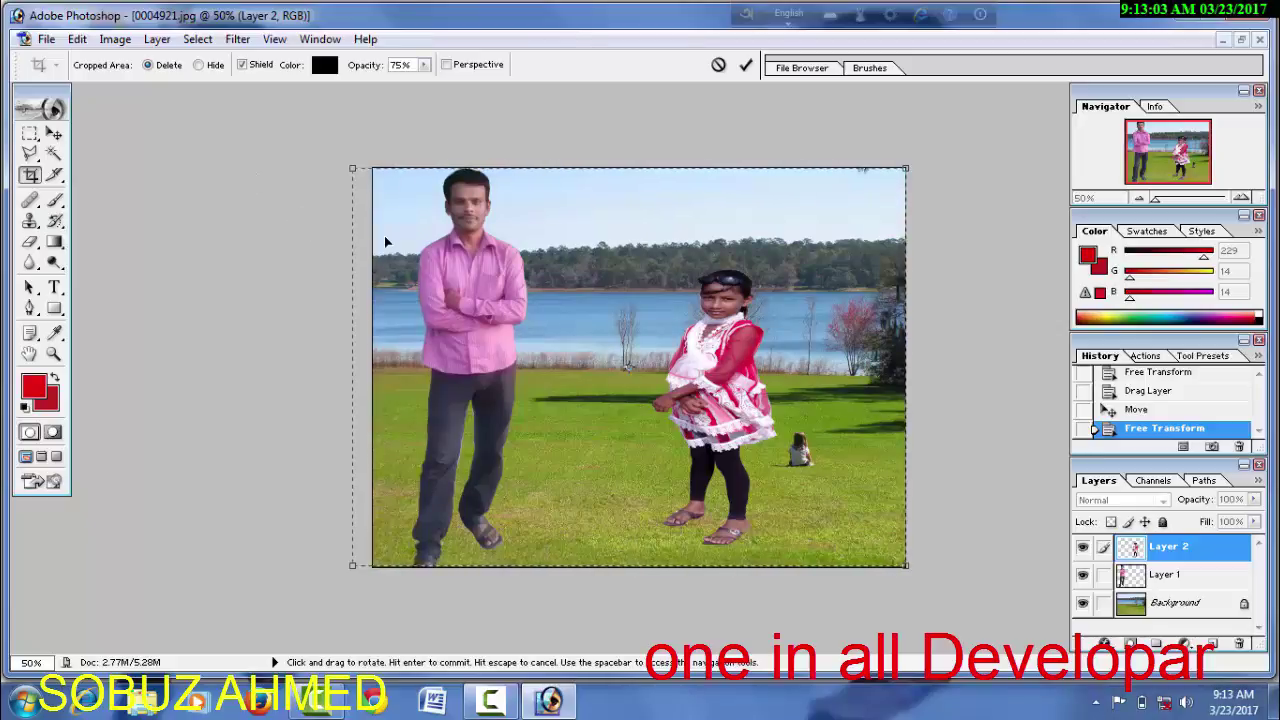
pyautogui.click(53, 133)
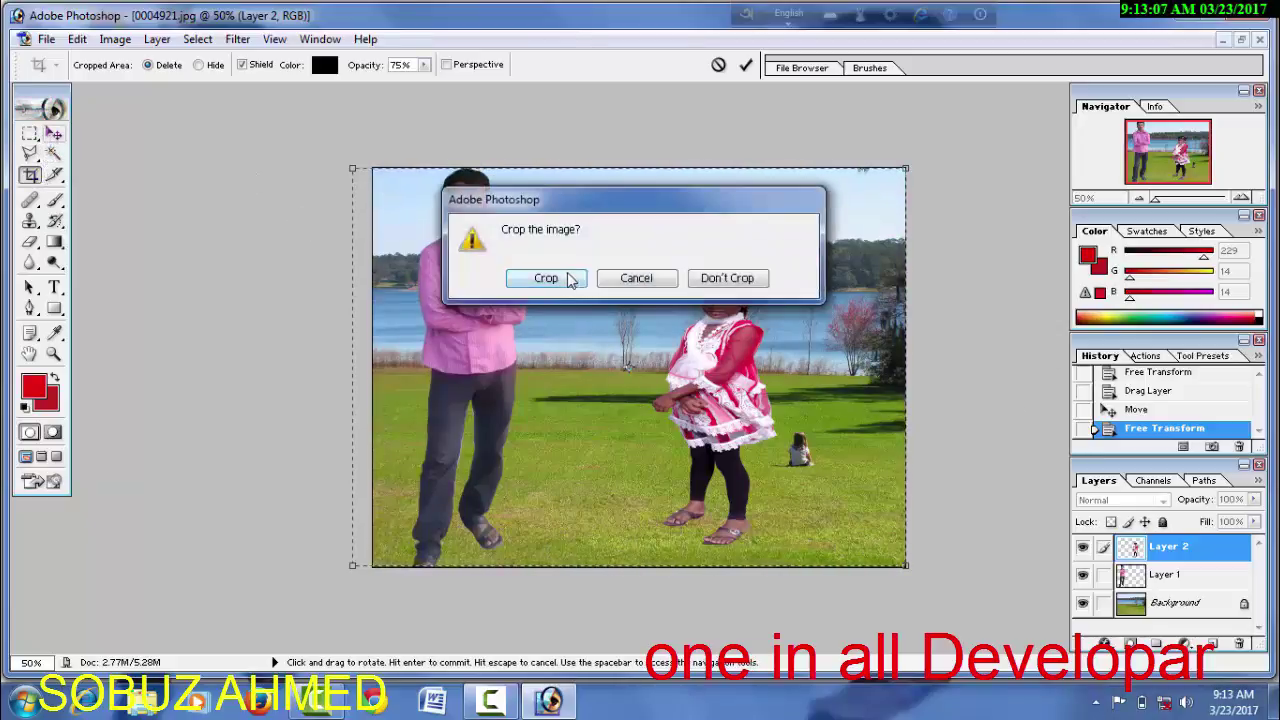
pyautogui.click(568, 279)
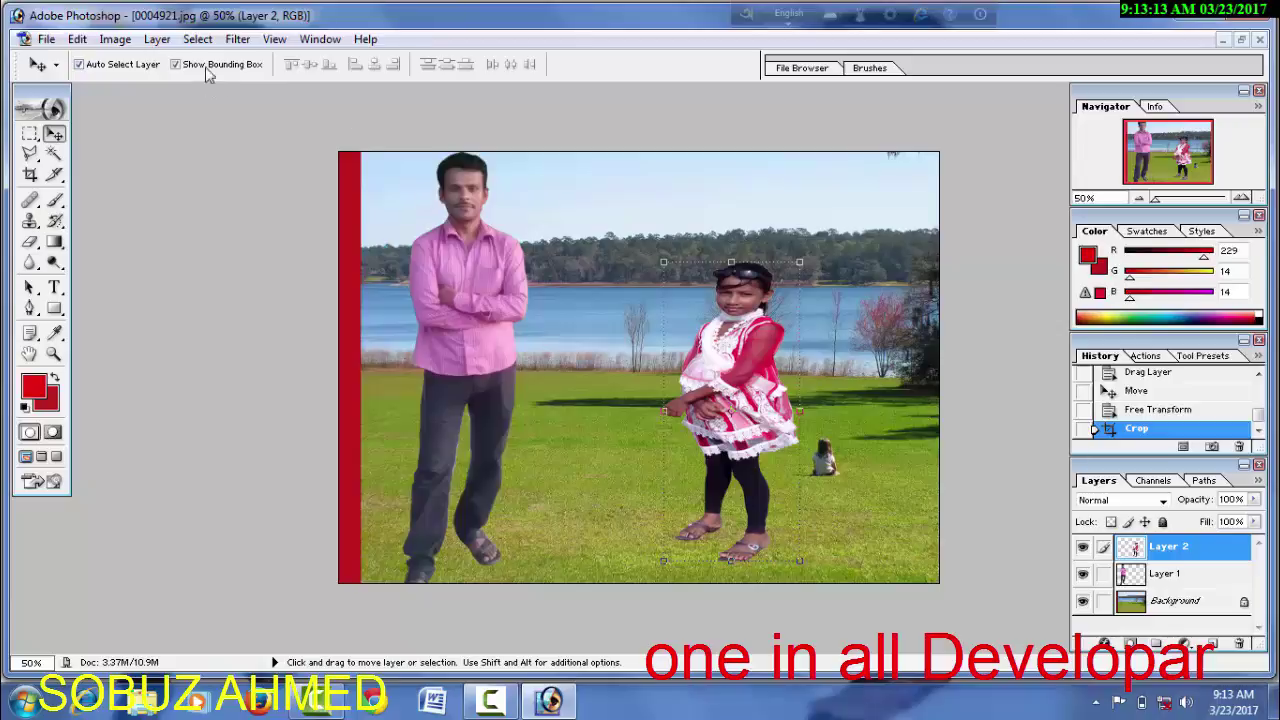
# Save the cropped composite to the Desktop as JPEG '002' at Maximum quality, then close it
pyautogui.click(47, 39)
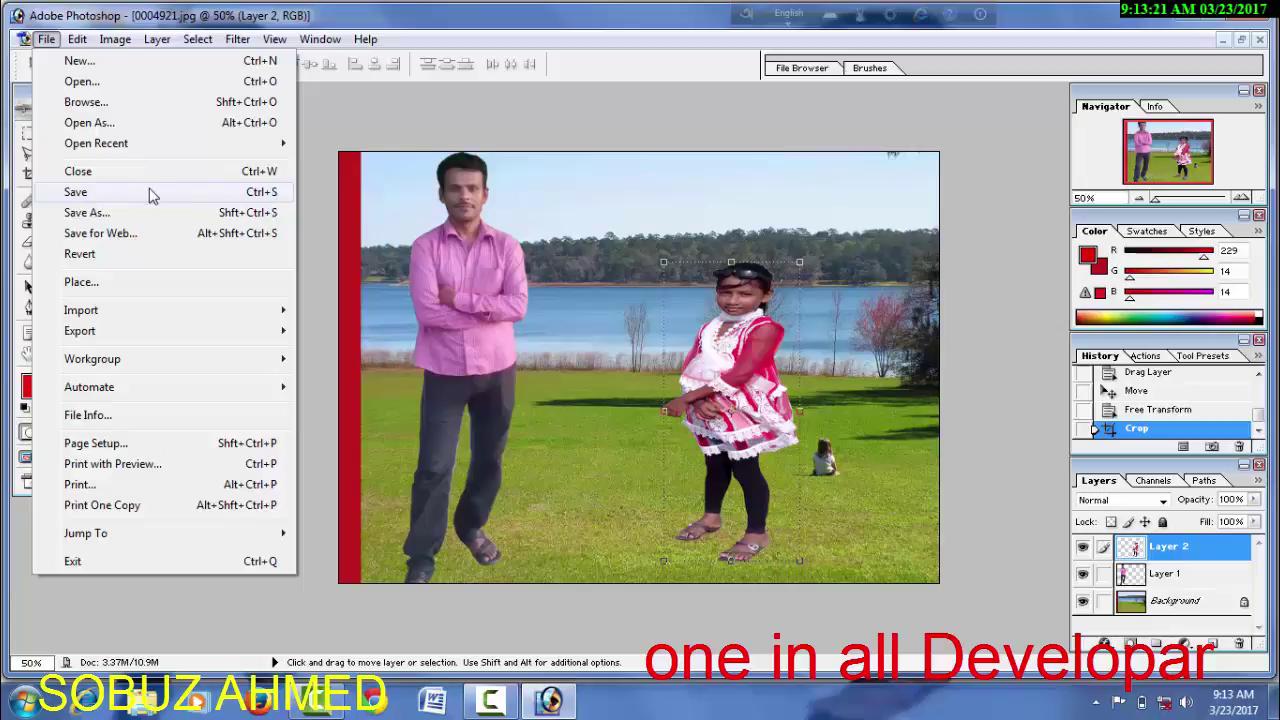
pyautogui.click(95, 203)
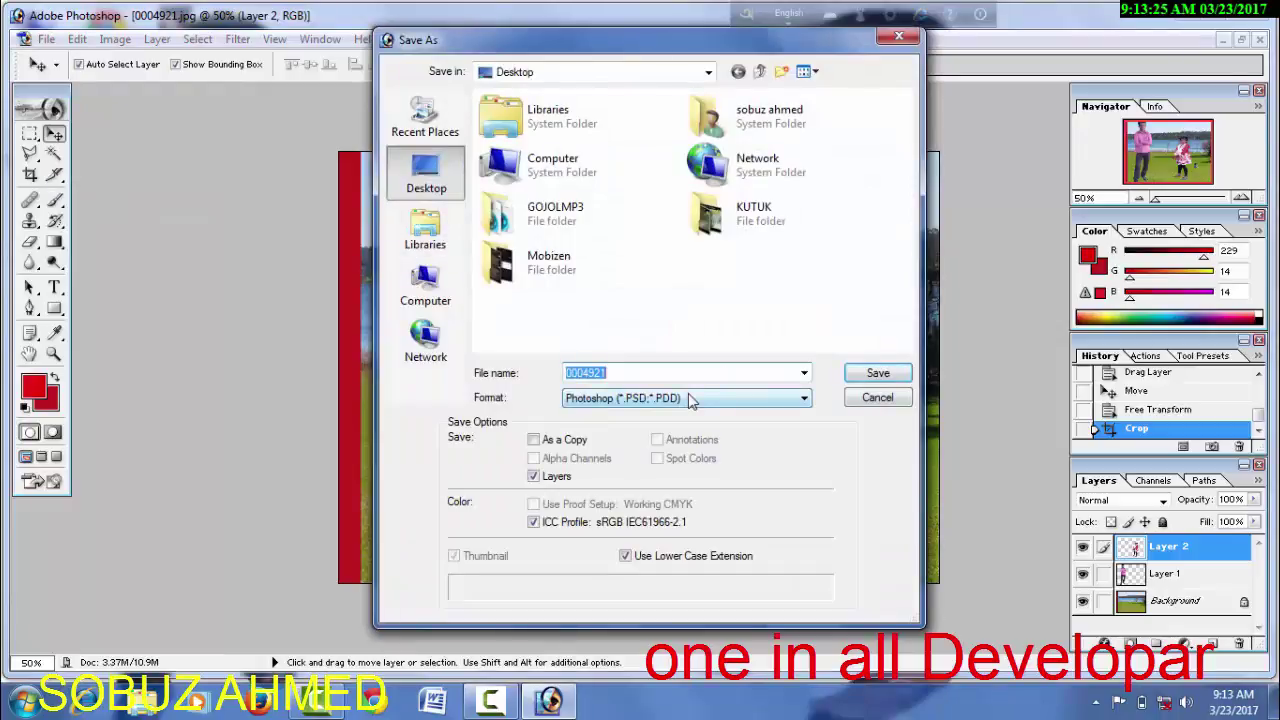
pyautogui.write('002')
pyautogui.click(690, 400)
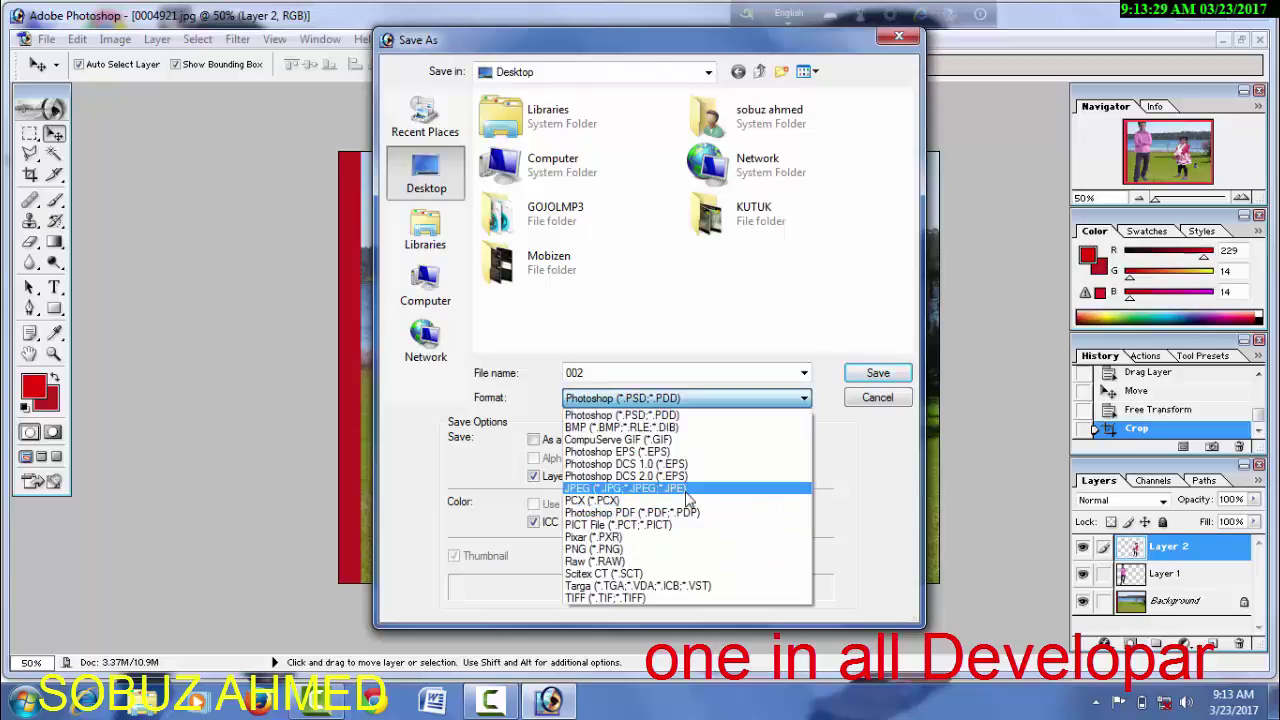
pyautogui.click(700, 486)
pyautogui.click(874, 372)
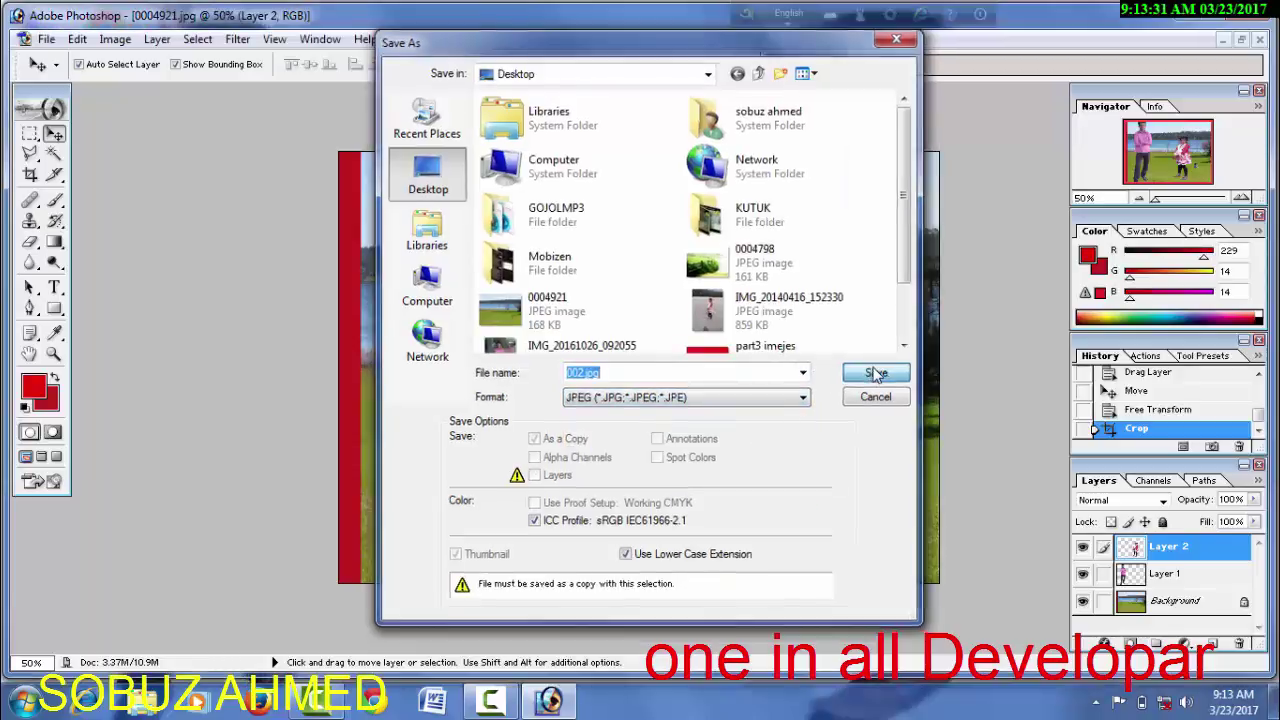
pyautogui.click(781, 222)
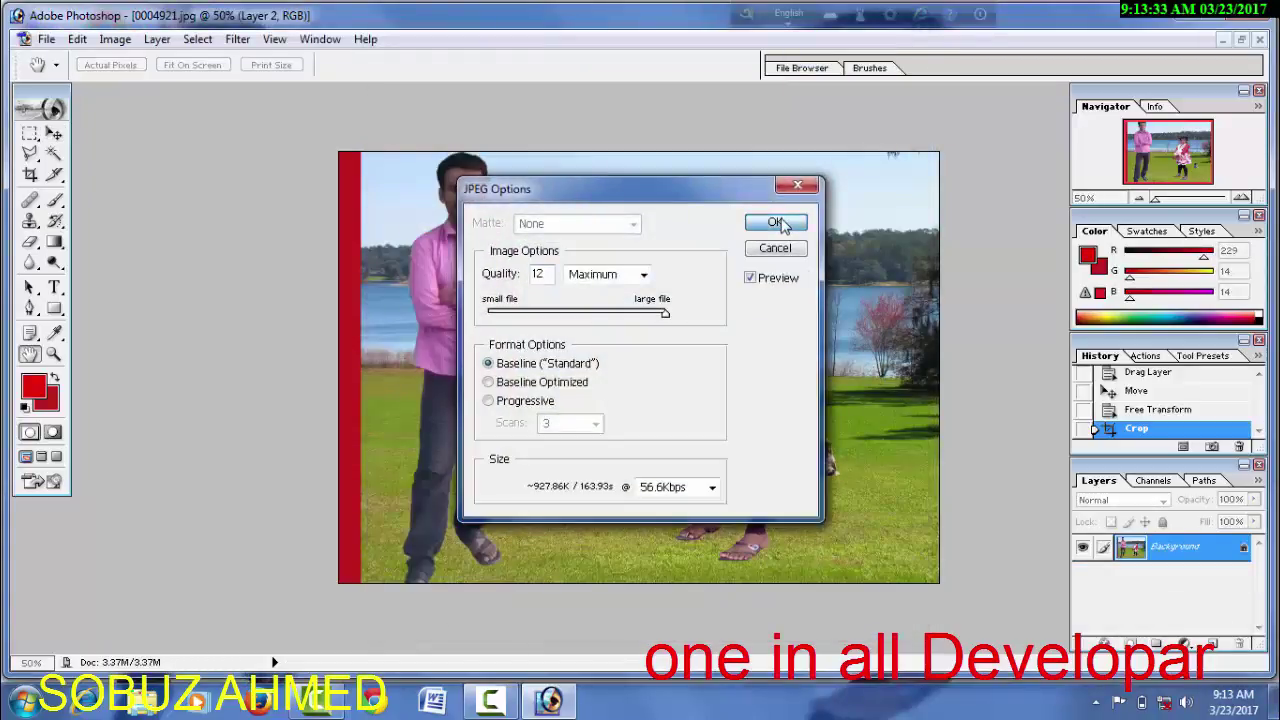
pyautogui.click(1255, 10)
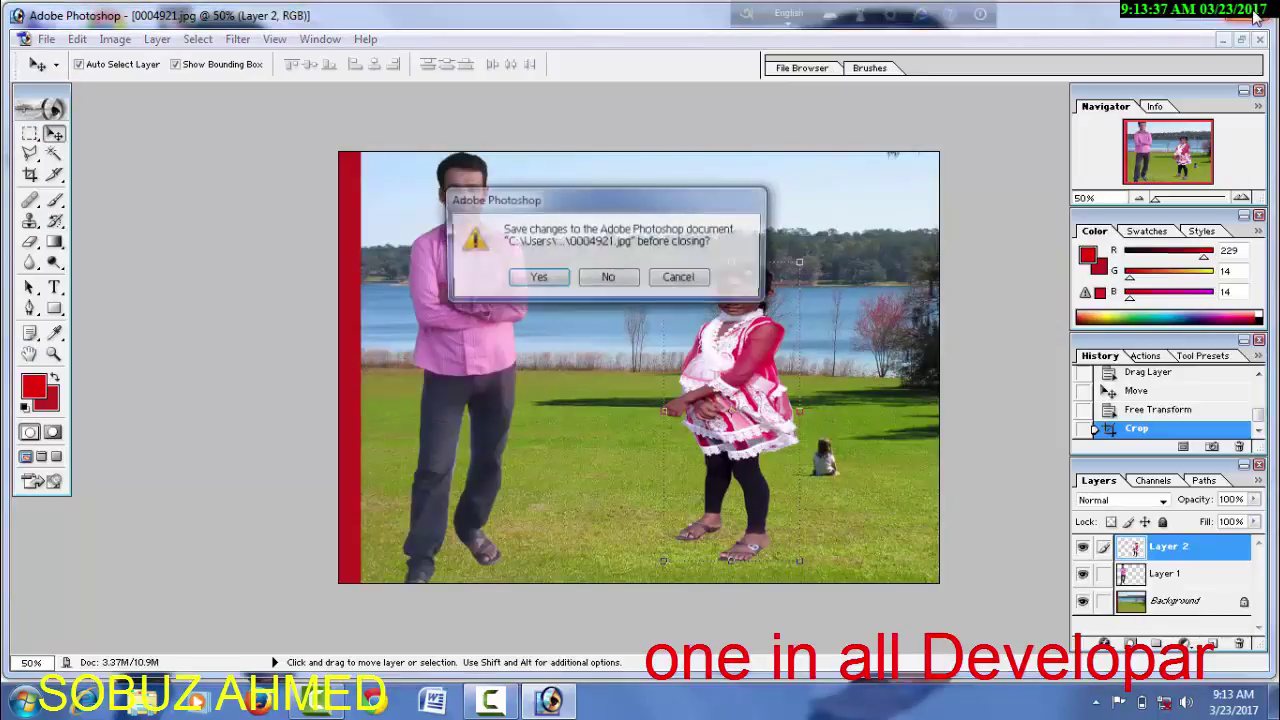
# Decline saving each remaining document, including IMG_20140416_152330, so Photoshop quits
pyautogui.click(596, 279)
pyautogui.click(605, 279)
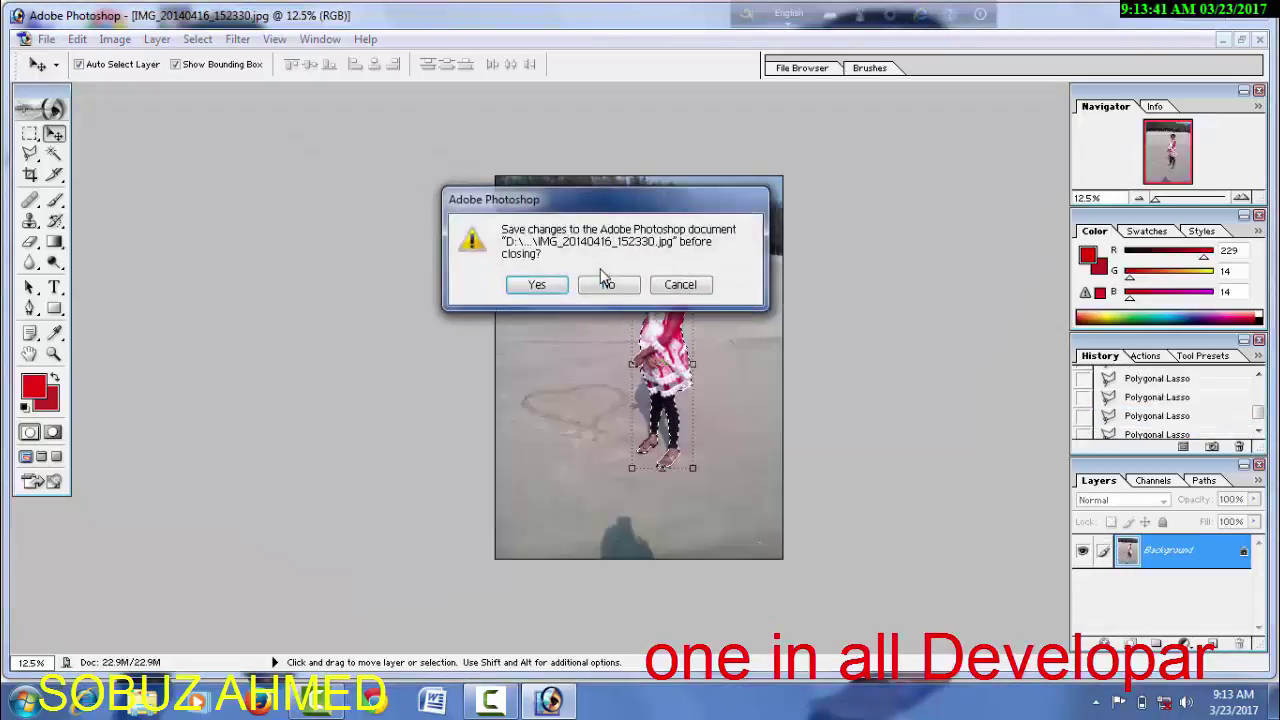
pyautogui.click(608, 280)
pyautogui.click(614, 280)
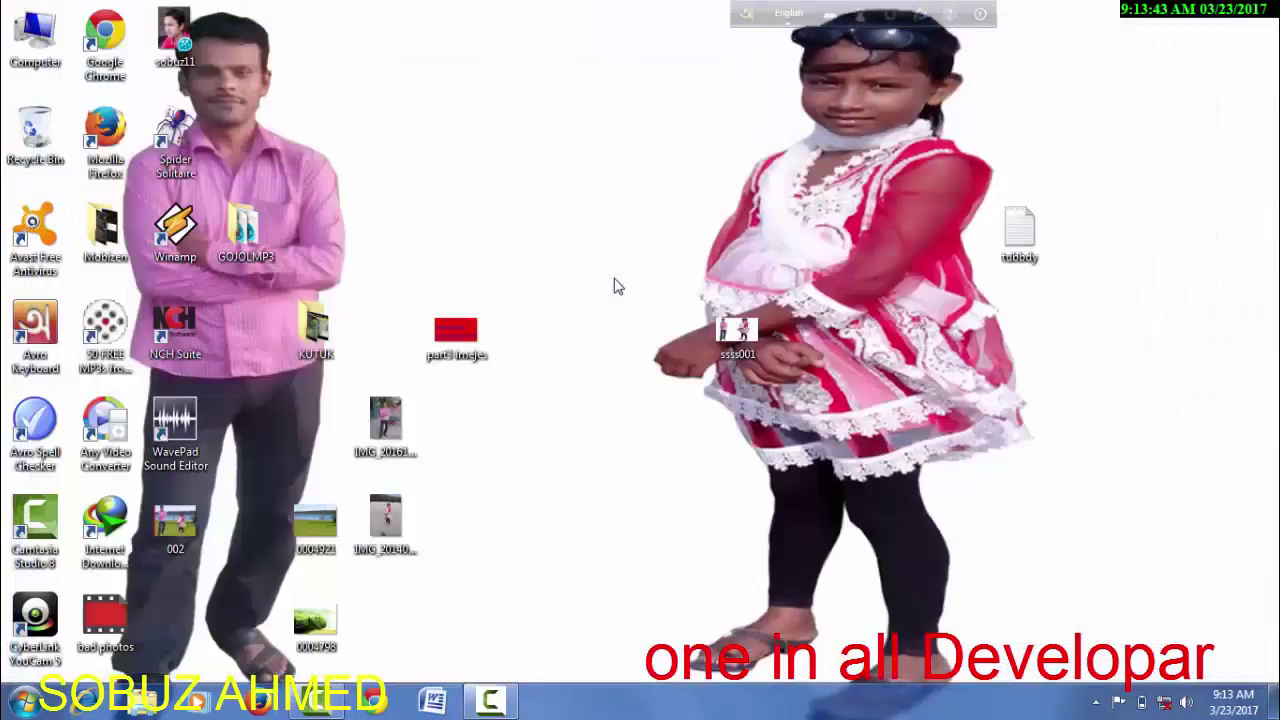
# Refresh the Windows desktop several times to show the ssss001 wallpaper
pyautogui.rightClick(577, 170)
pyautogui.click(646, 225)
pyautogui.rightClick(583, 182)
pyautogui.click(650, 230)
pyautogui.rightClick(595, 173)
pyautogui.click(671, 229)
pyautogui.rightClick(627, 177)
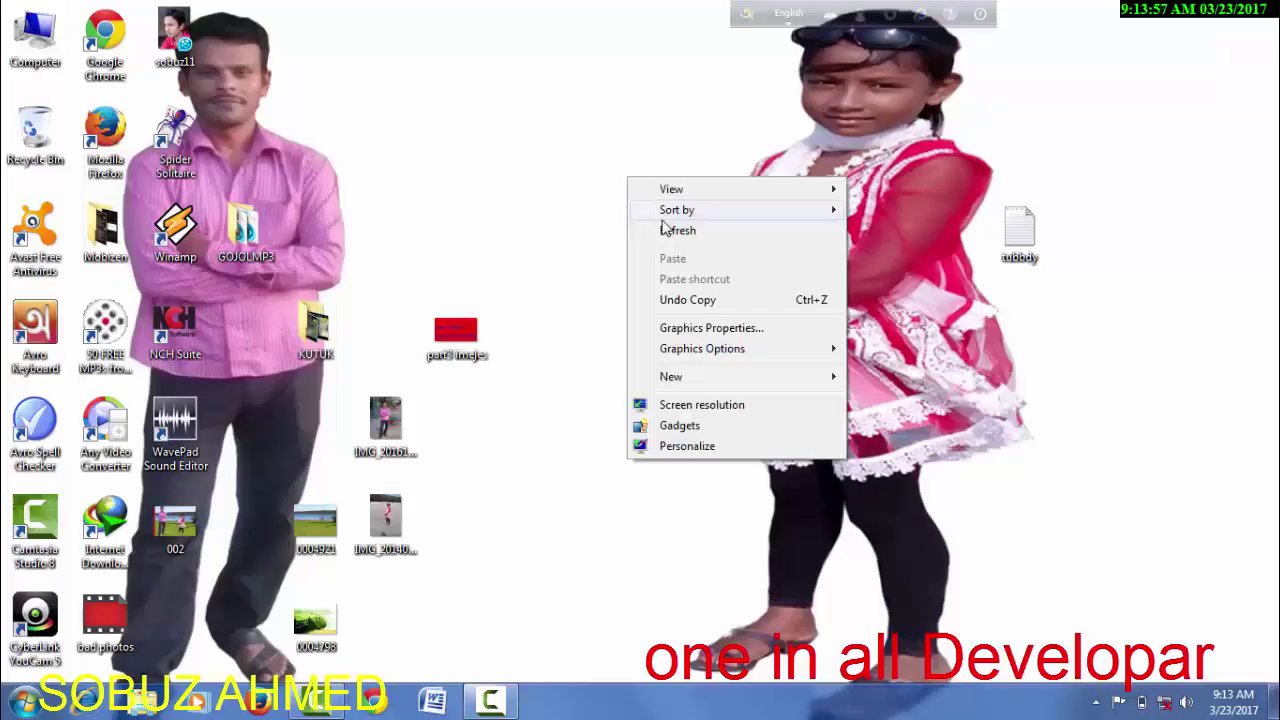
pyautogui.click(667, 231)
pyautogui.rightClick(524, 8)
pyautogui.click(552, 52)
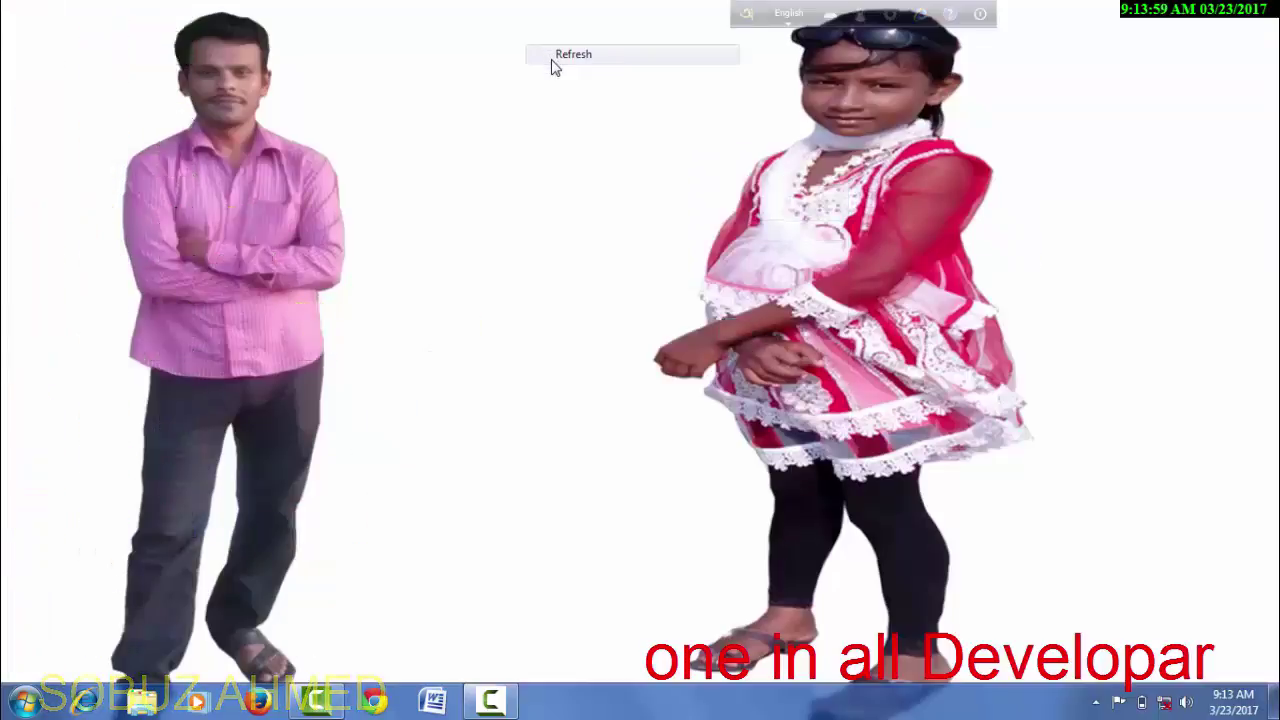